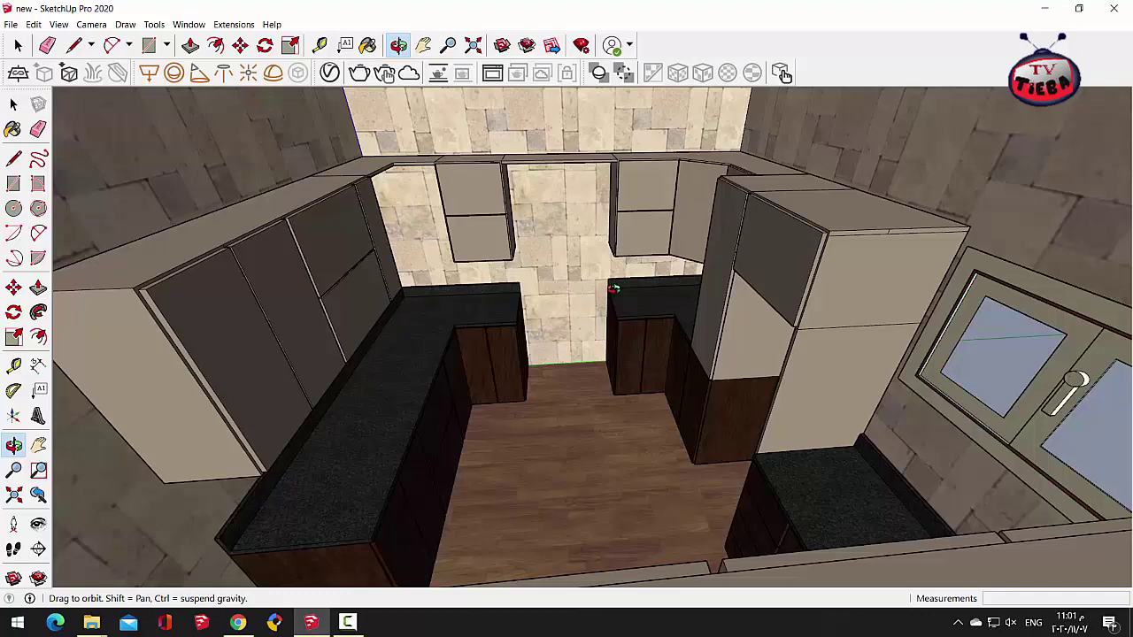
Step: Examine the layout of the kitchen's cabinets, countertops and the open gap in the base units along the back wall
{"action": "scroll", "coordinate": [567, 362], "scroll_direction": "down", "scroll_amount": 5}
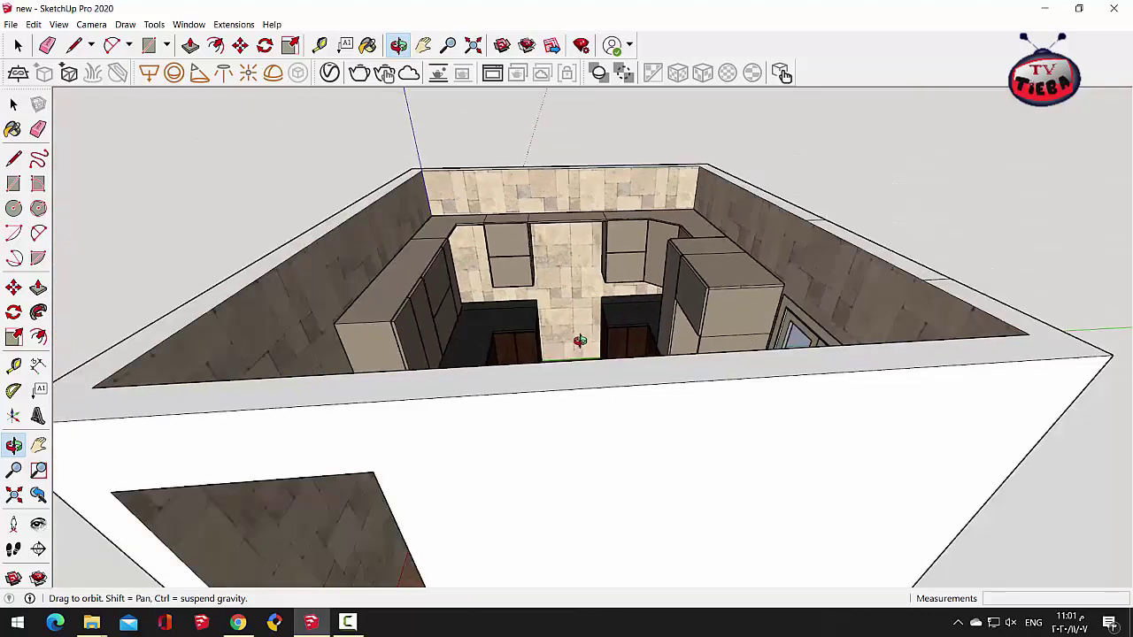
{"action": "scroll", "coordinate": [580, 356], "scroll_direction": "up", "scroll_amount": 2}
{"action": "scroll", "coordinate": [580, 356], "scroll_direction": "up", "scroll_amount": 6}
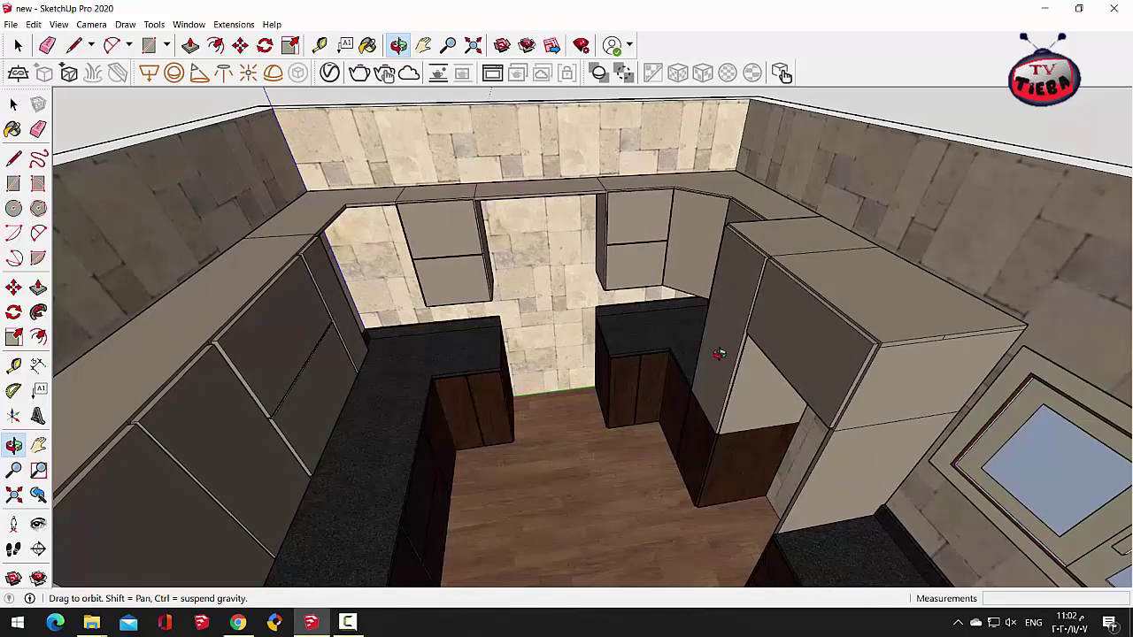
{"action": "left_click_drag", "start_coordinate": [711, 352], "coordinate": [682, 338]}
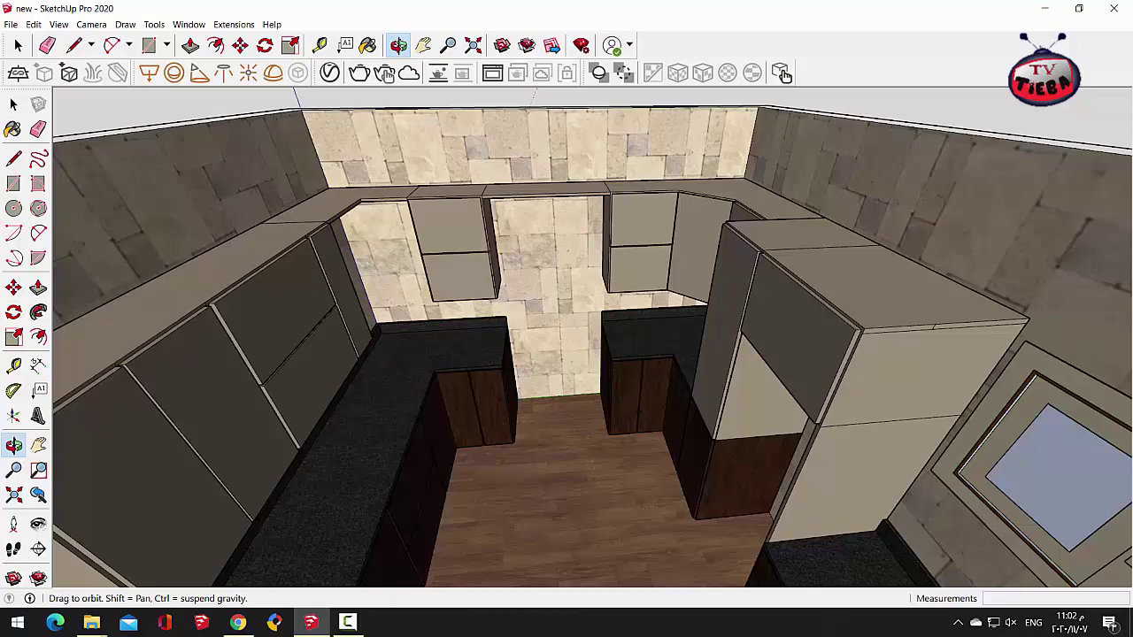
{"action": "left_click_drag", "start_coordinate": [596, 293], "coordinate": [729, 283]}
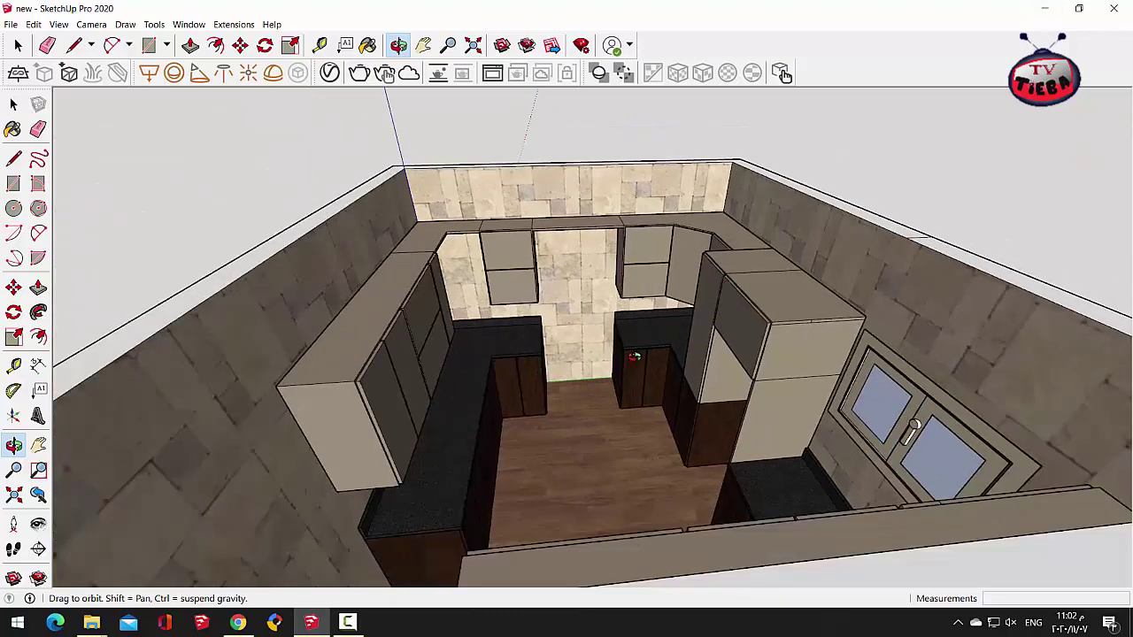
{"action": "left_click_drag", "start_coordinate": [633, 357], "coordinate": [720, 366]}
{"action": "scroll", "coordinate": [641, 342], "scroll_direction": "up", "scroll_amount": 3}
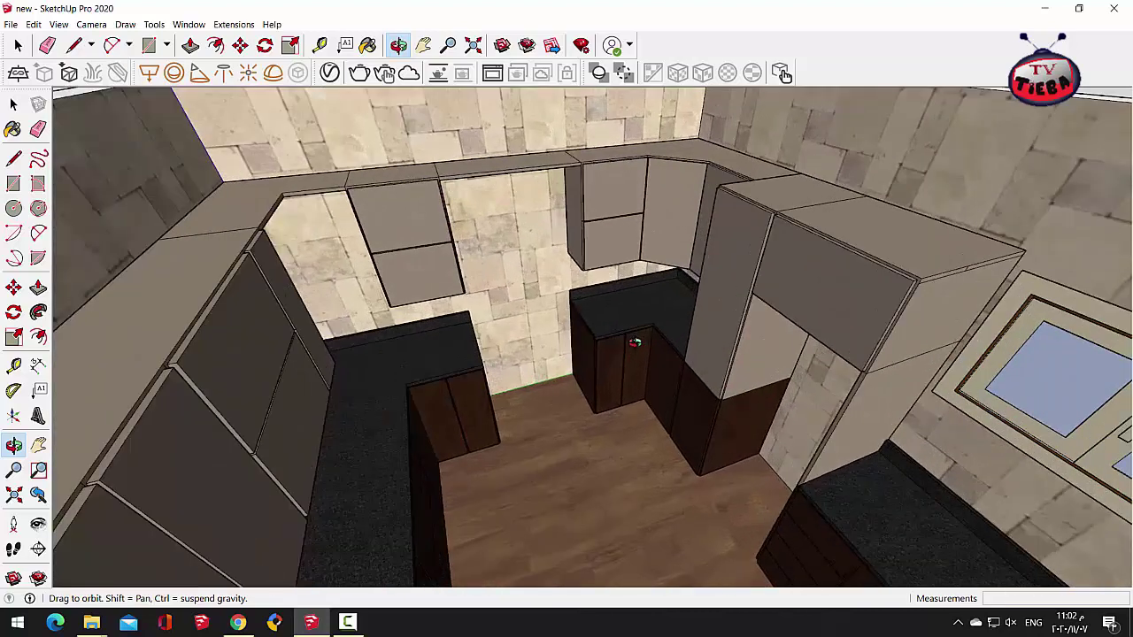
{"action": "scroll", "coordinate": [634, 342], "scroll_direction": "down", "scroll_amount": 5}
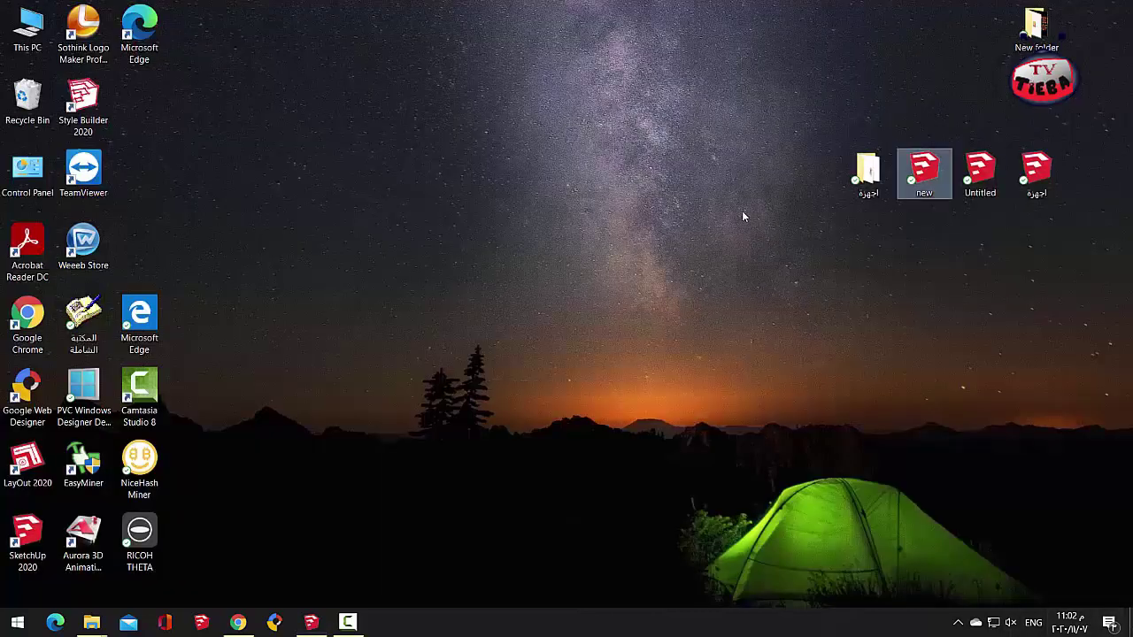
Step: Open the اجهزة folder on the desktop and insert the stove model بوتوجاز كامل onto the kitchen floor in SketchUp
{"action": "double_click", "coordinate": [854, 181]}
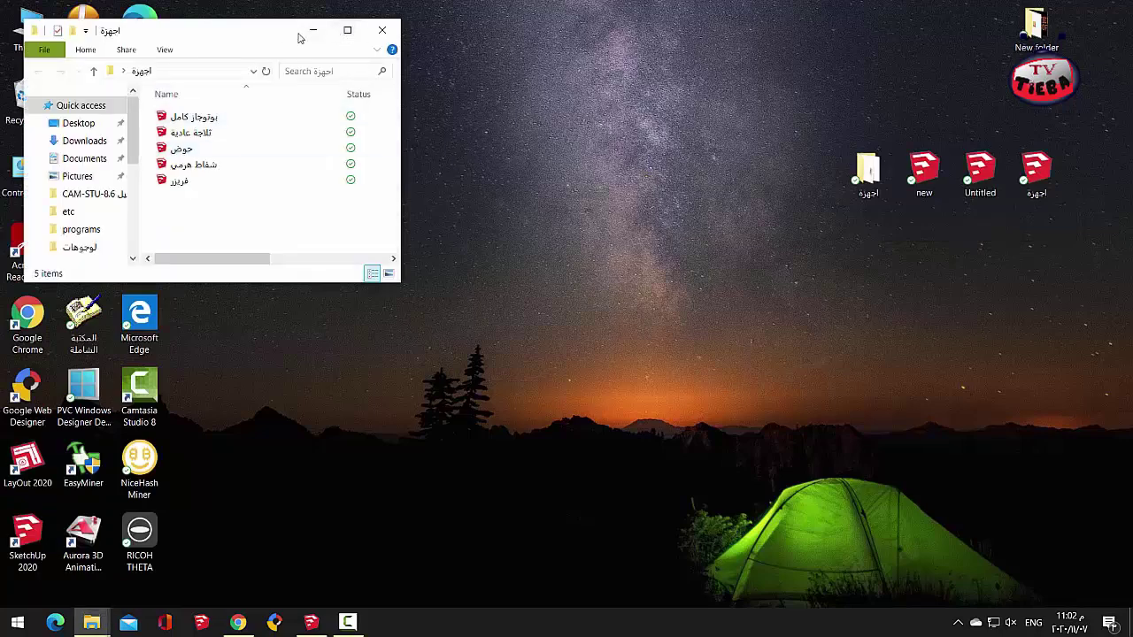
{"action": "left_click_drag", "start_coordinate": [283, 36], "coordinate": [587, 24]}
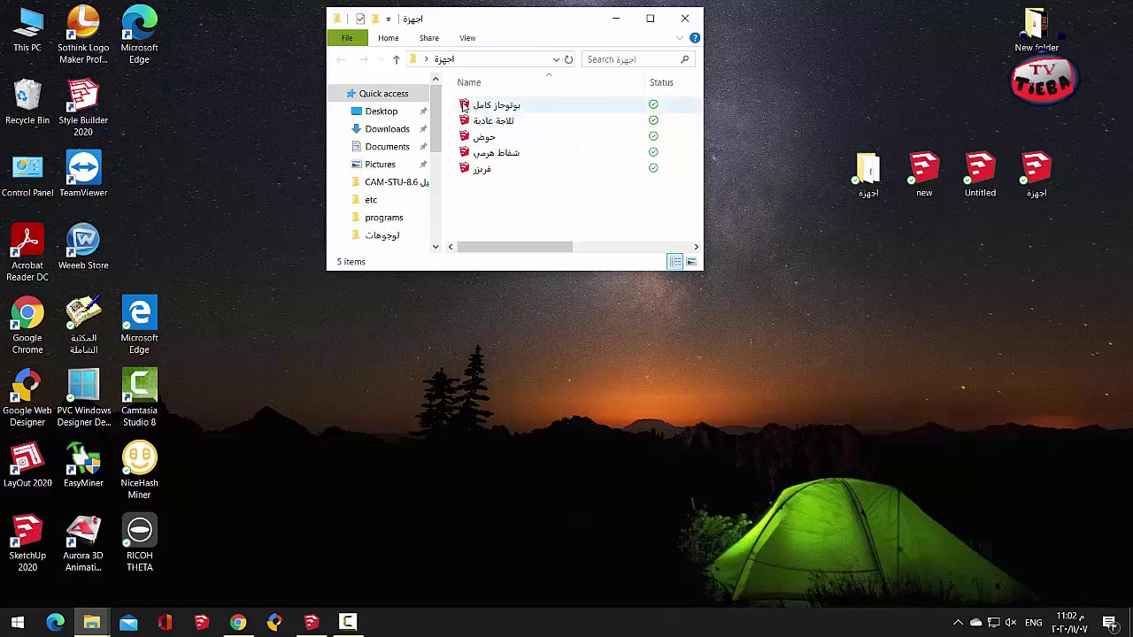
{"action": "mouse_move", "coordinate": [464, 104]}
{"action": "left_mouse_down"}
{"action": "mouse_move", "coordinate": [522, 218]}
{"action": "mouse_move", "coordinate": [492, 359]}
{"action": "mouse_move", "coordinate": [409, 538]}
{"action": "mouse_move", "coordinate": [344, 618]}
{"action": "mouse_move", "coordinate": [308, 624]}
{"action": "mouse_move", "coordinate": [323, 532]}
{"action": "mouse_move", "coordinate": [416, 460]}
{"action": "mouse_move", "coordinate": [577, 462]}
{"action": "left_mouse_up"}
Step: Rotate the stove 90 degrees so that its back faces the wall with the gap between the base cabinets
{"action": "key", "text": "m"}
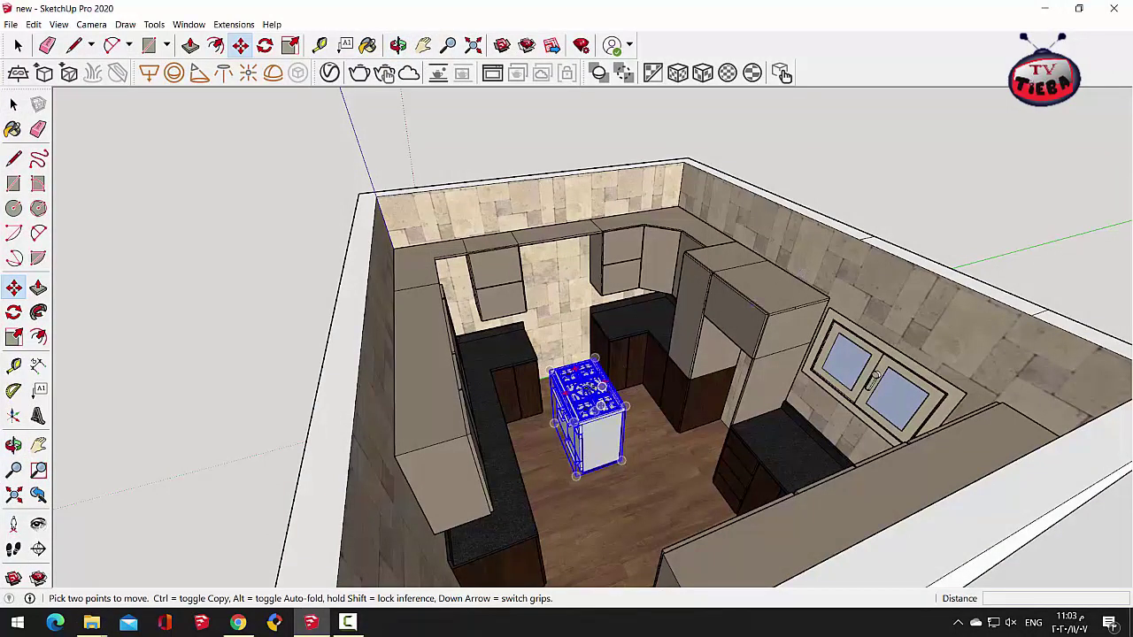
{"action": "scroll", "coordinate": [591, 391], "scroll_direction": "up", "scroll_amount": 3}
{"action": "scroll", "coordinate": [584, 394], "scroll_direction": "up", "scroll_amount": 3}
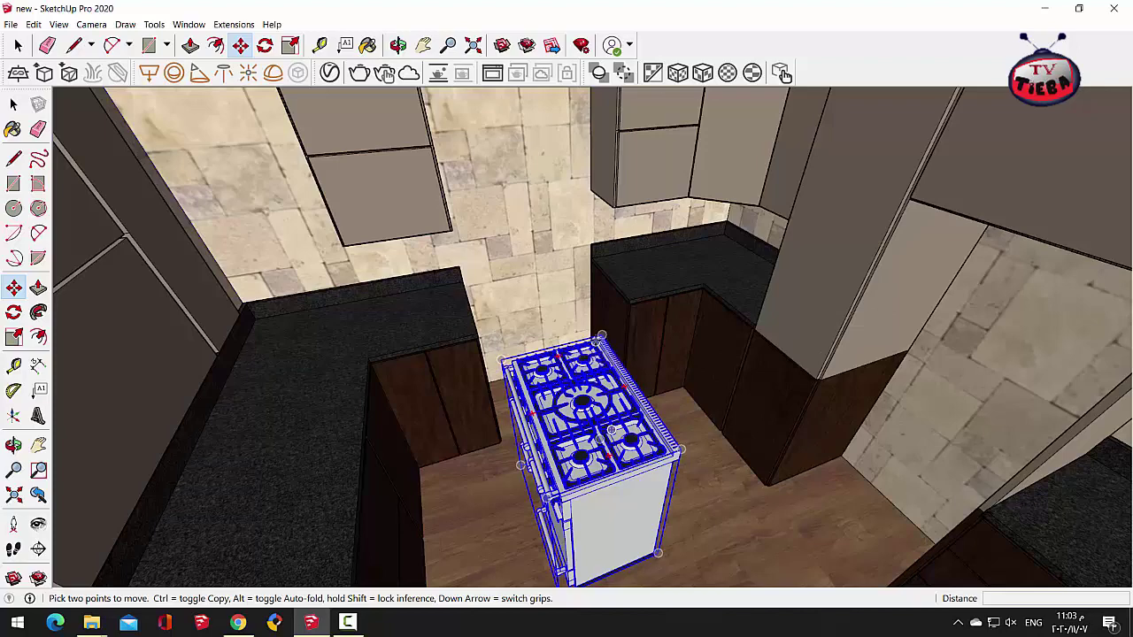
{"action": "scroll", "coordinate": [617, 388], "scroll_direction": "up", "scroll_amount": 2}
{"action": "scroll", "coordinate": [598, 390], "scroll_direction": "down", "scroll_amount": 3}
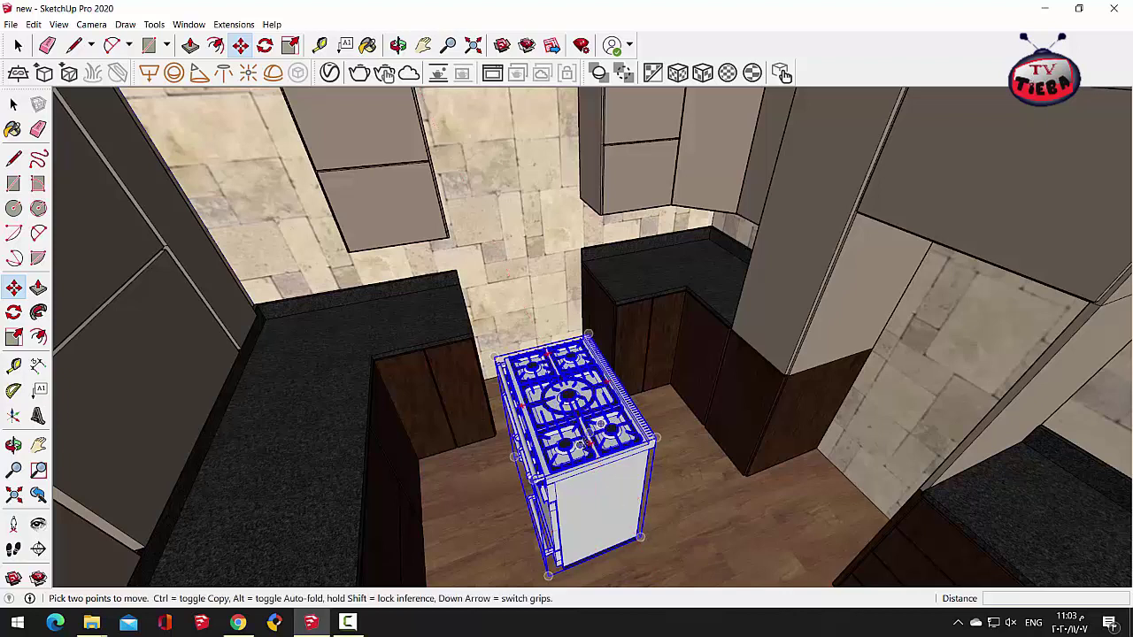
{"action": "key", "text": "q"}
{"action": "left_click", "coordinate": [593, 439]}
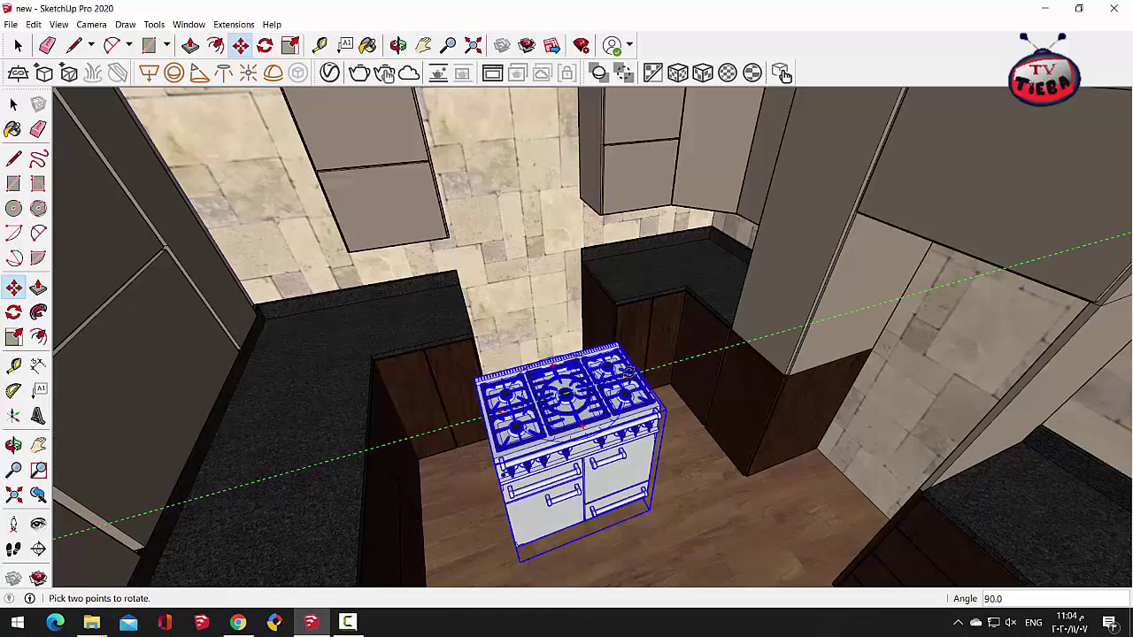
{"action": "left_click", "coordinate": [626, 371]}
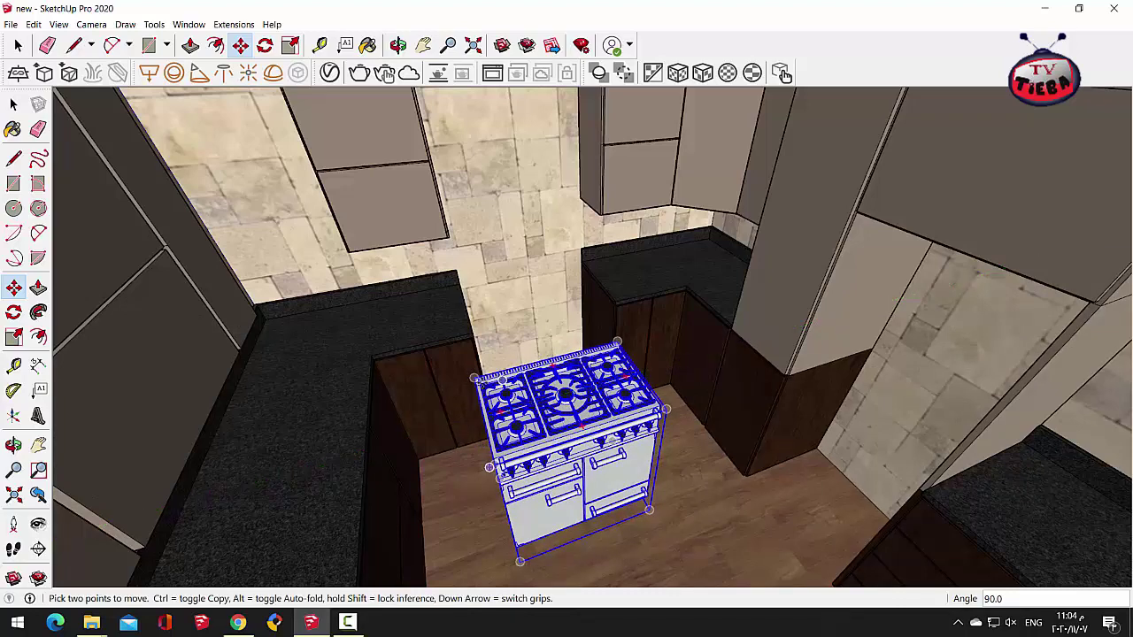
Step: Move the stove by its upper back corner into the gap, snapping it to the adjoining countertop's corner at the back wall
{"action": "scroll", "coordinate": [500, 376], "scroll_direction": "up", "scroll_amount": 6}
{"action": "scroll", "coordinate": [522, 318], "scroll_direction": "up", "scroll_amount": 3}
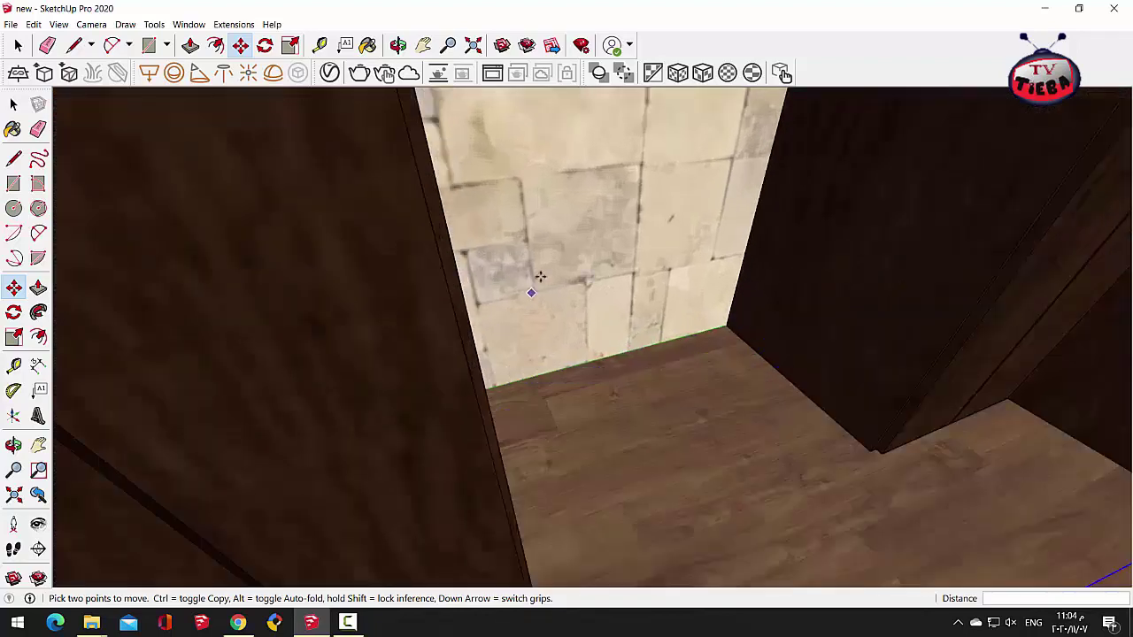
{"action": "scroll", "coordinate": [538, 236], "scroll_direction": "down", "scroll_amount": 2}
{"action": "scroll", "coordinate": [664, 326], "scroll_direction": "down", "scroll_amount": 6}
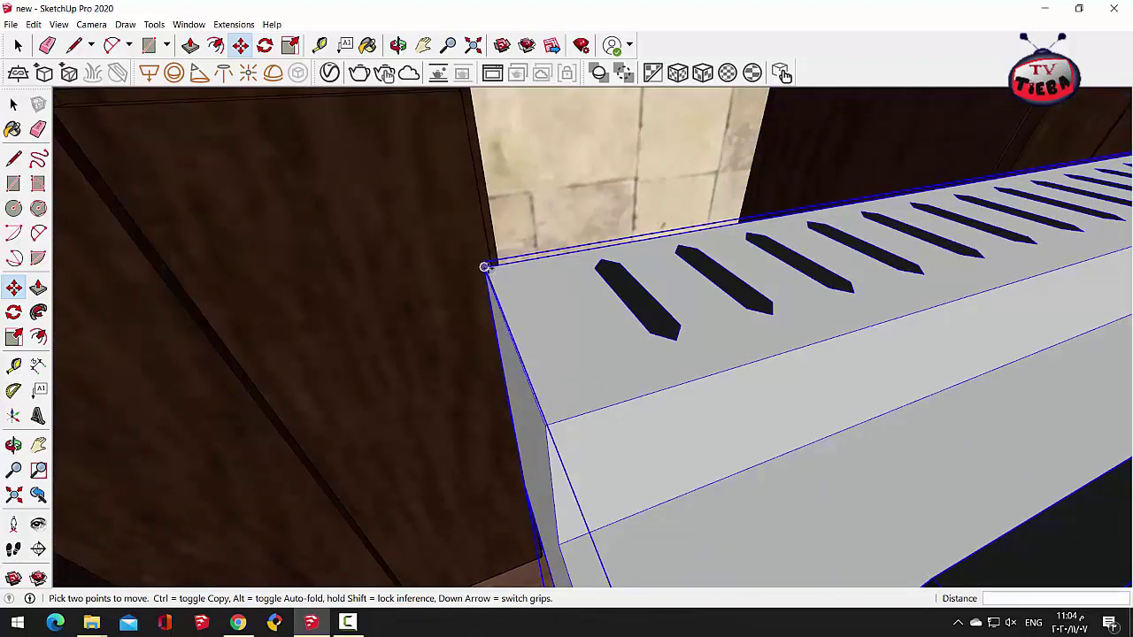
{"action": "left_click", "coordinate": [484, 267]}
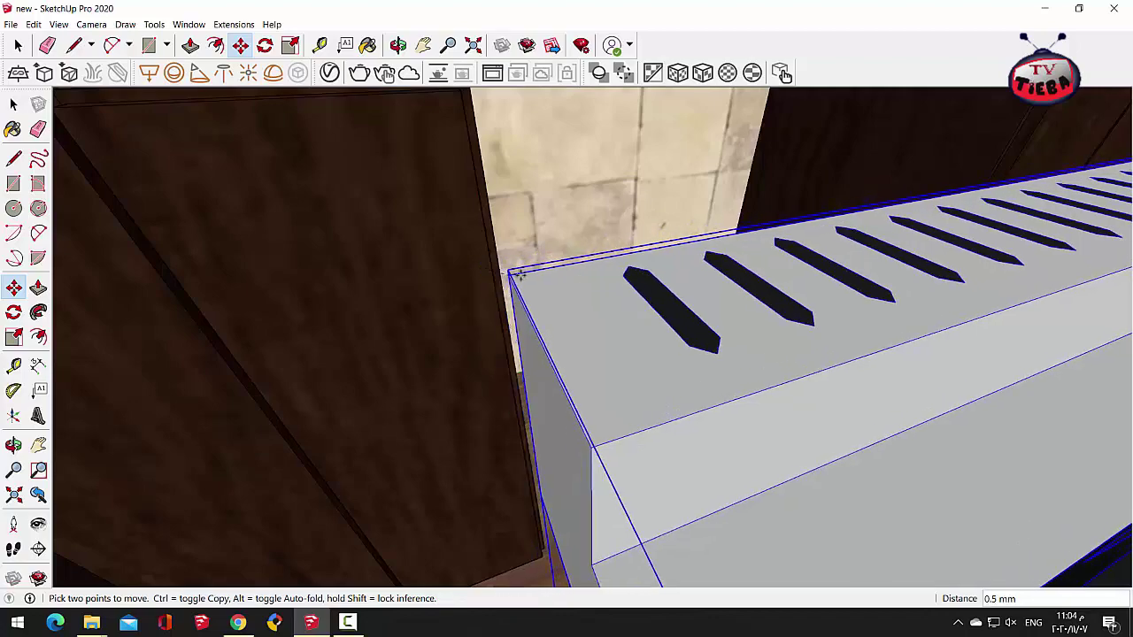
{"action": "scroll", "coordinate": [699, 289], "scroll_direction": "down", "scroll_amount": 5}
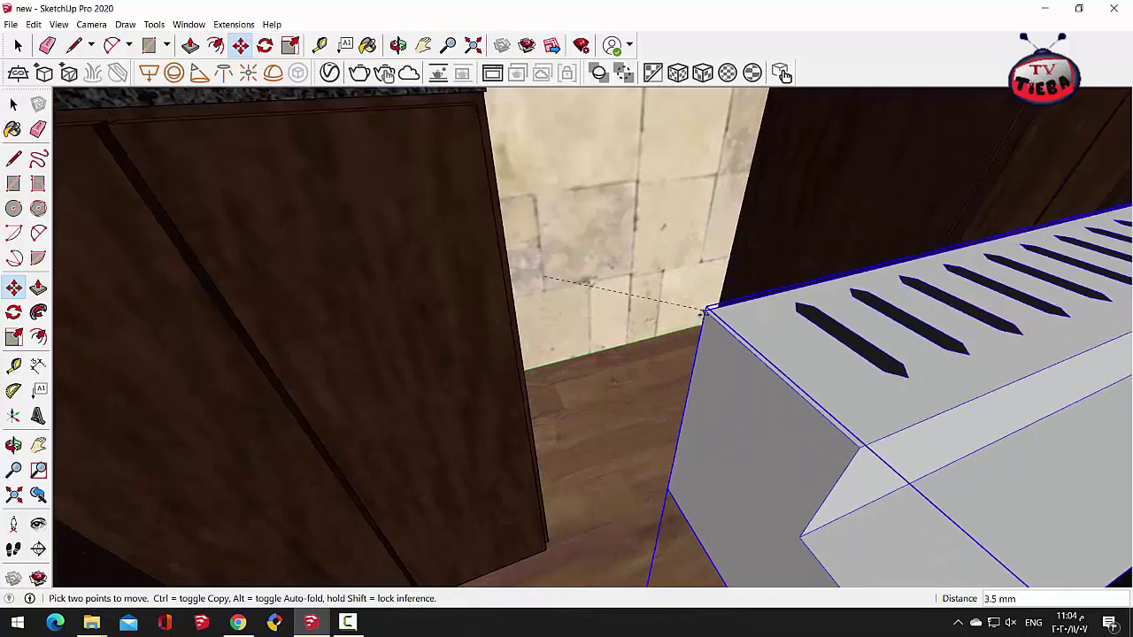
{"action": "scroll", "coordinate": [526, 367], "scroll_direction": "down", "scroll_amount": 3}
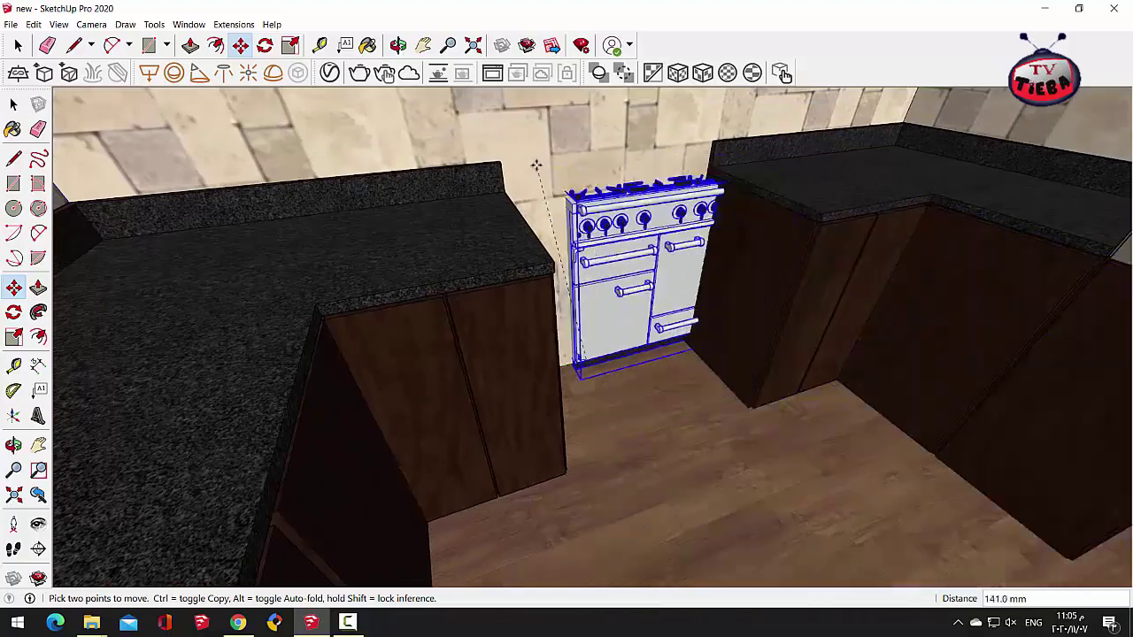
{"action": "scroll", "coordinate": [504, 208], "scroll_direction": "up", "scroll_amount": 5}
{"action": "scroll", "coordinate": [505, 209], "scroll_direction": "up", "scroll_amount": 2}
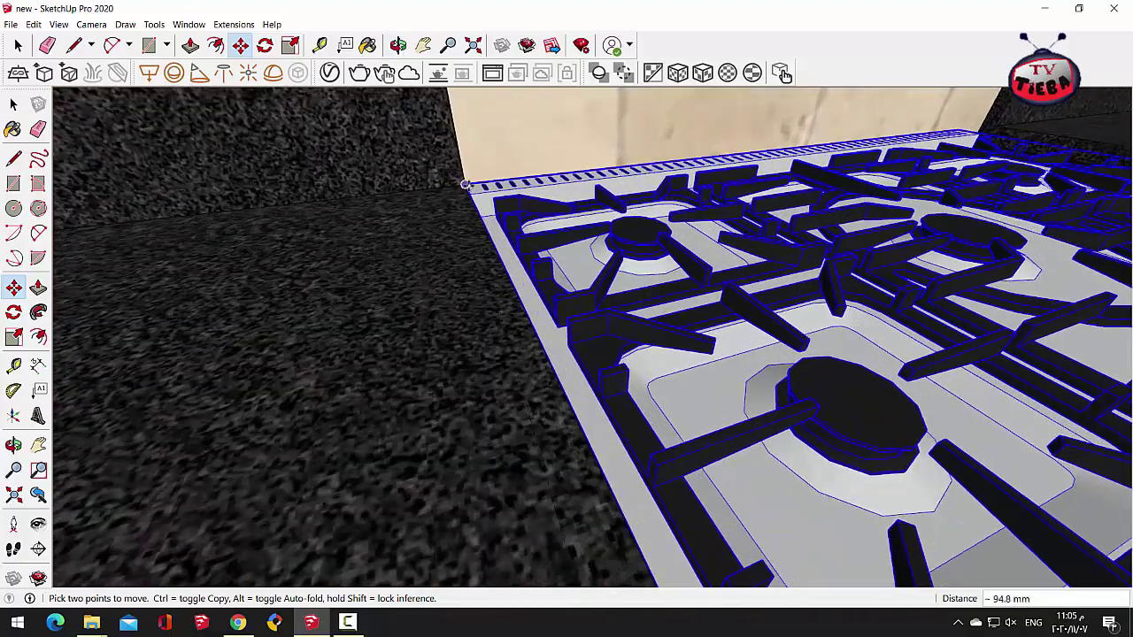
{"action": "left_click", "coordinate": [465, 185]}
{"action": "scroll", "coordinate": [531, 496], "scroll_direction": "down", "scroll_amount": 5}
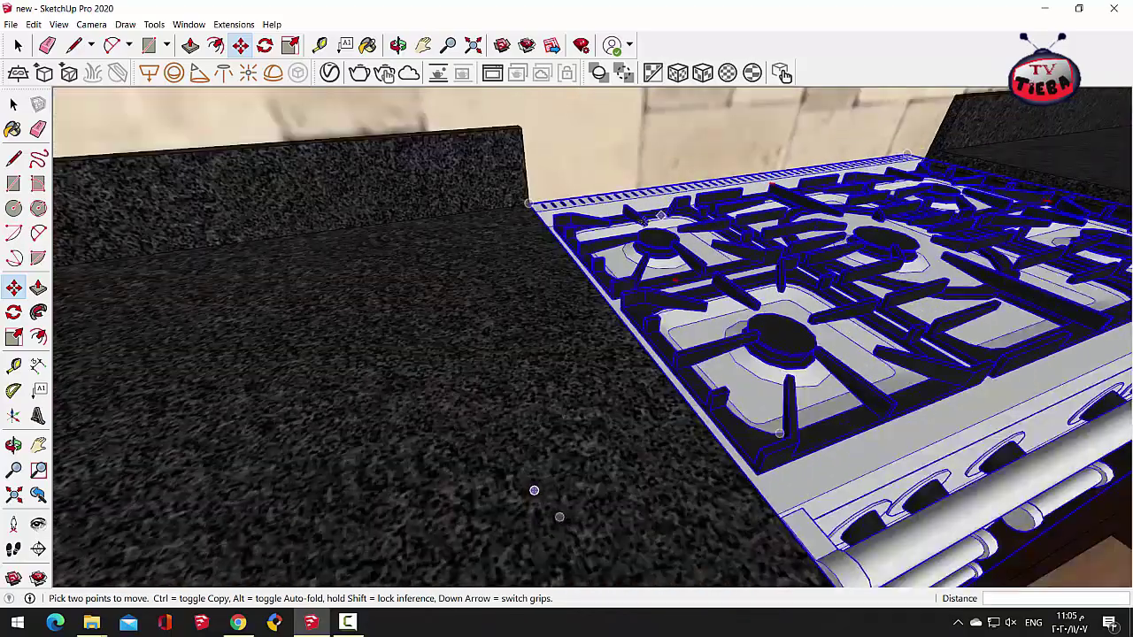
Step: Examine the stove's fit between the two neighbouring base cabinets from the front and at an angle
{"action": "left_click", "coordinate": [398, 45]}
{"action": "left_click_drag", "start_coordinate": [549, 177], "coordinate": [476, 157]}
{"action": "scroll", "coordinate": [476, 157], "scroll_direction": "down", "scroll_amount": 3}
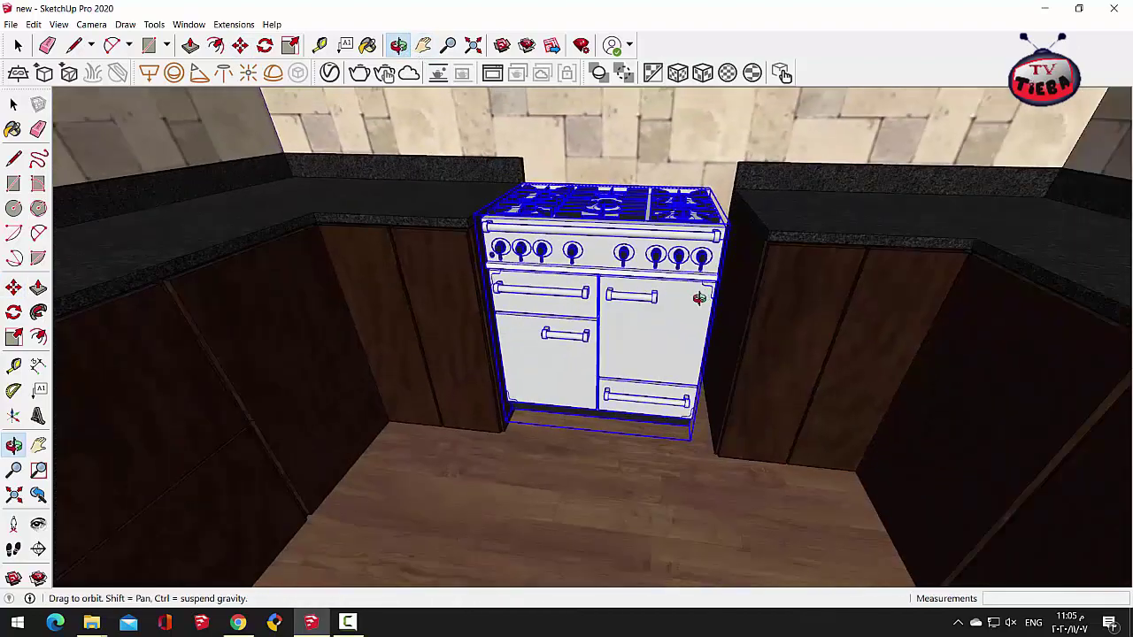
{"action": "mouse_move", "coordinate": [699, 298]}
{"action": "left_mouse_down"}
{"action": "mouse_move", "coordinate": [611, 287]}
{"action": "mouse_move", "coordinate": [635, 304]}
{"action": "mouse_move", "coordinate": [689, 292]}
{"action": "mouse_move", "coordinate": [744, 307]}
{"action": "mouse_move", "coordinate": [642, 305]}
{"action": "mouse_move", "coordinate": [707, 303]}
{"action": "left_mouse_up"}
{"action": "scroll", "coordinate": [617, 188], "scroll_direction": "up", "scroll_amount": 3}
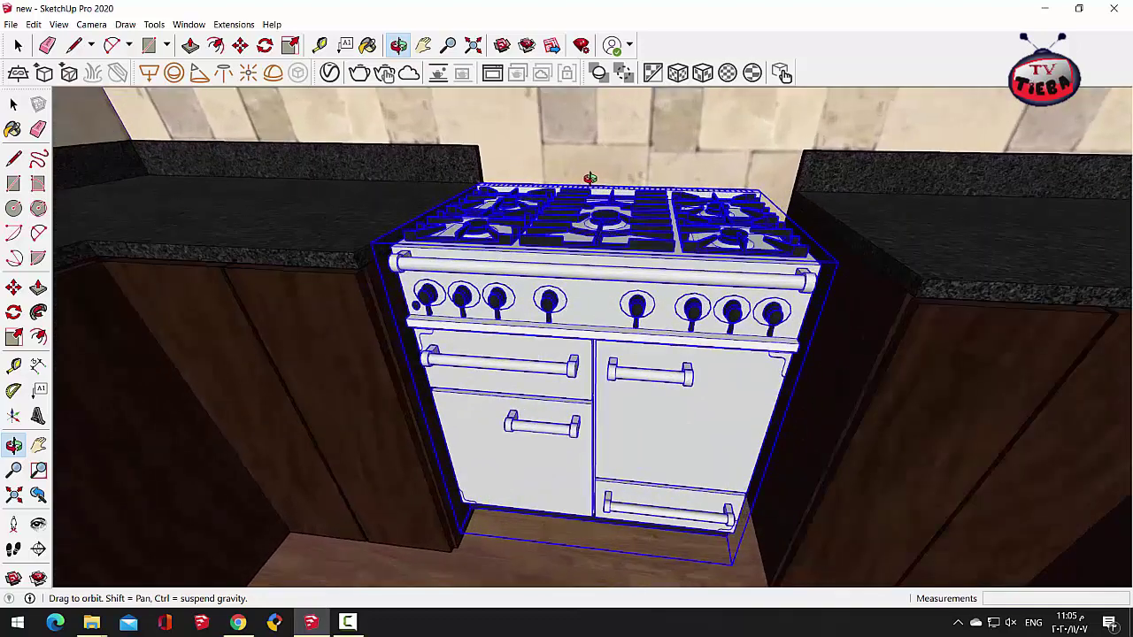
{"action": "scroll", "coordinate": [713, 332], "scroll_direction": "down", "scroll_amount": 3}
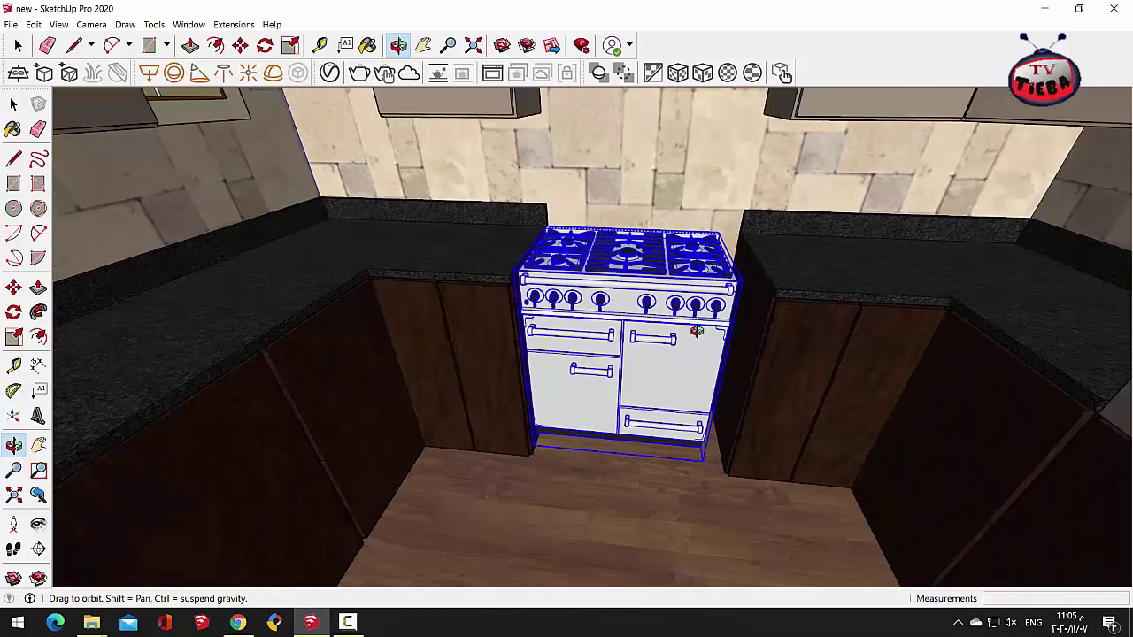
{"action": "scroll", "coordinate": [636, 335], "scroll_direction": "up", "scroll_amount": 2}
{"action": "left_click_drag", "start_coordinate": [636, 334], "coordinate": [585, 336]}
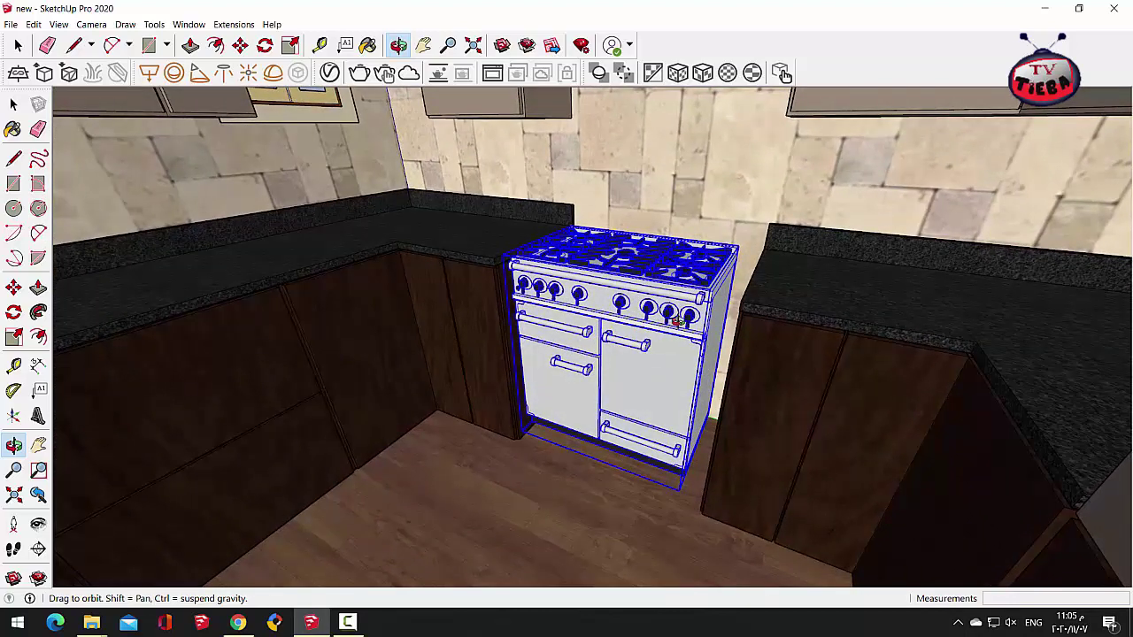
Step: Scale the stove's width along the red axis by about 1.13 to fill the gap up to the neighbouring base cabinet
{"action": "key", "text": "s"}
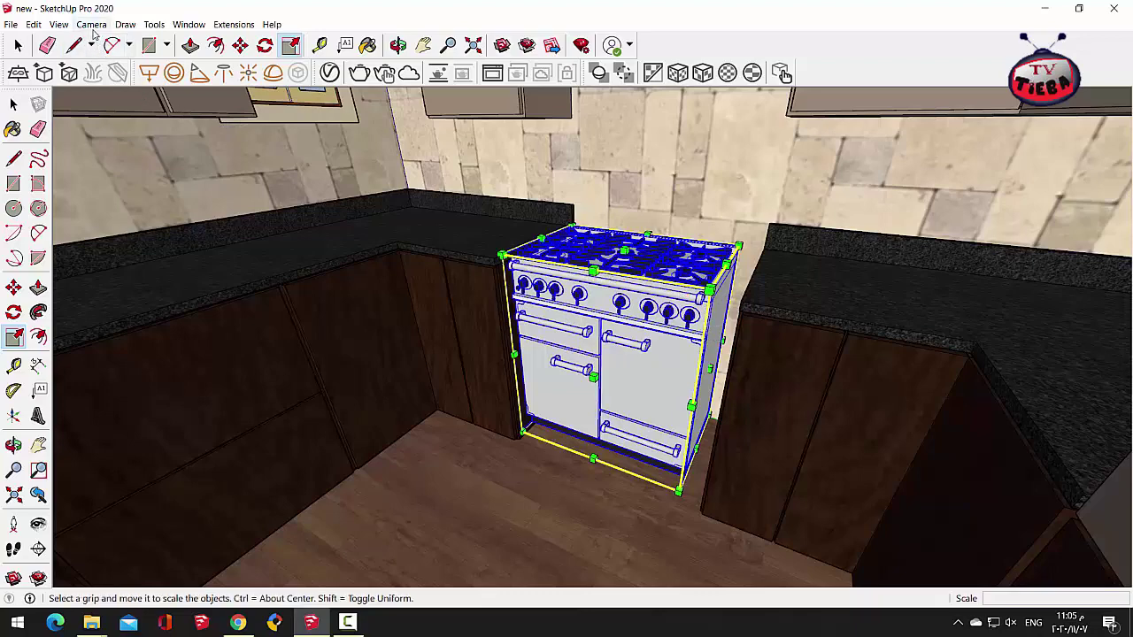
{"action": "left_click", "coordinate": [154, 25]}
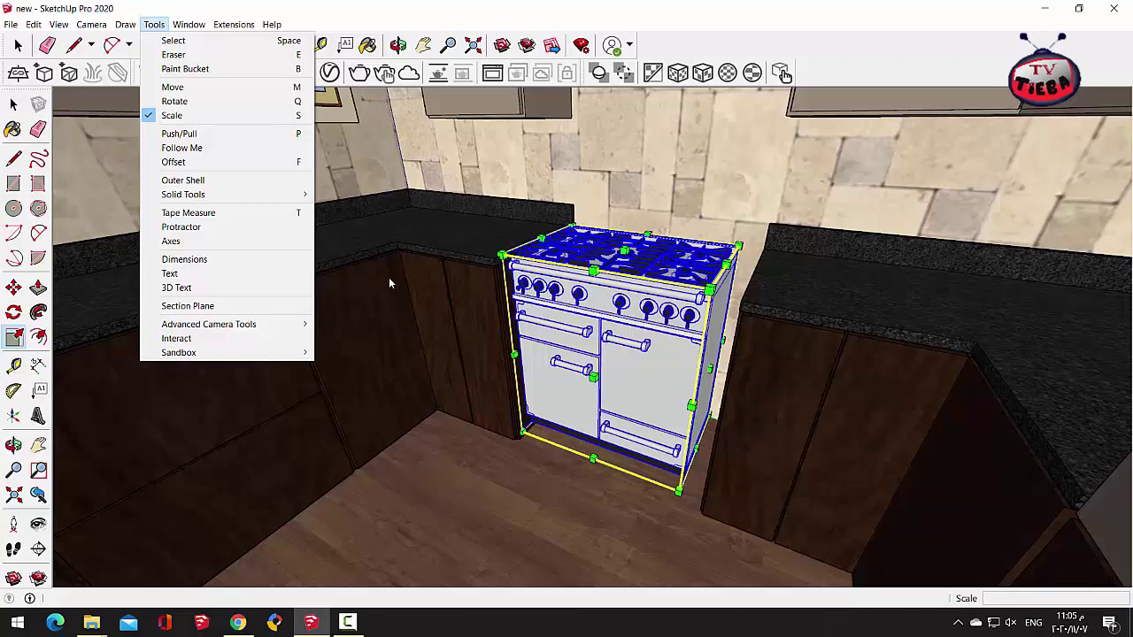
{"action": "left_click", "coordinate": [172, 116]}
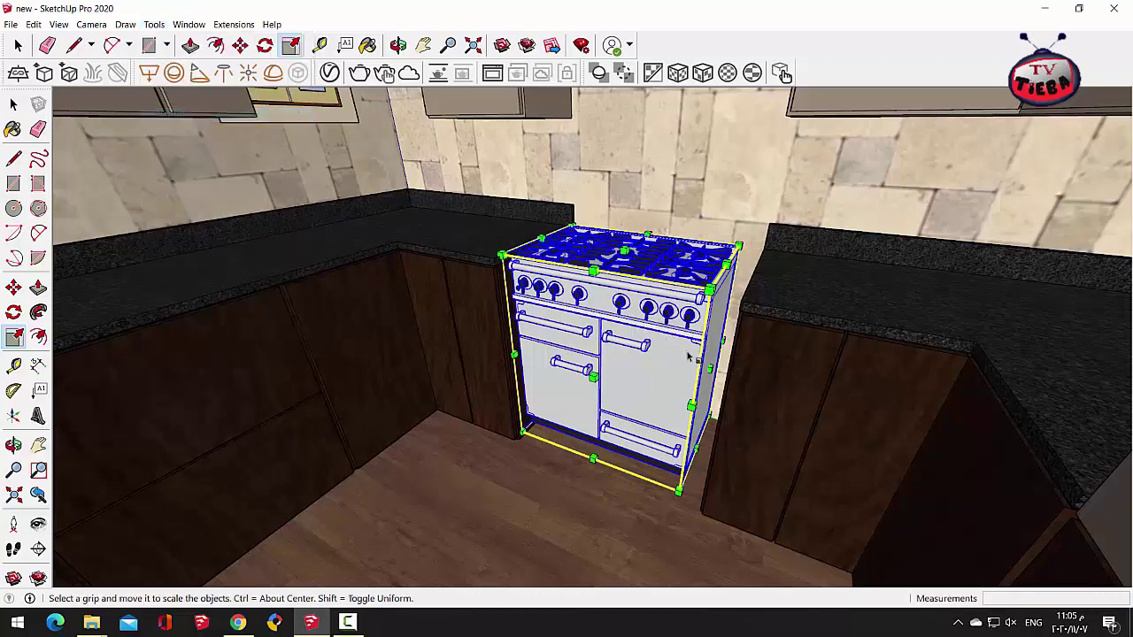
{"action": "left_click", "coordinate": [157, 25]}
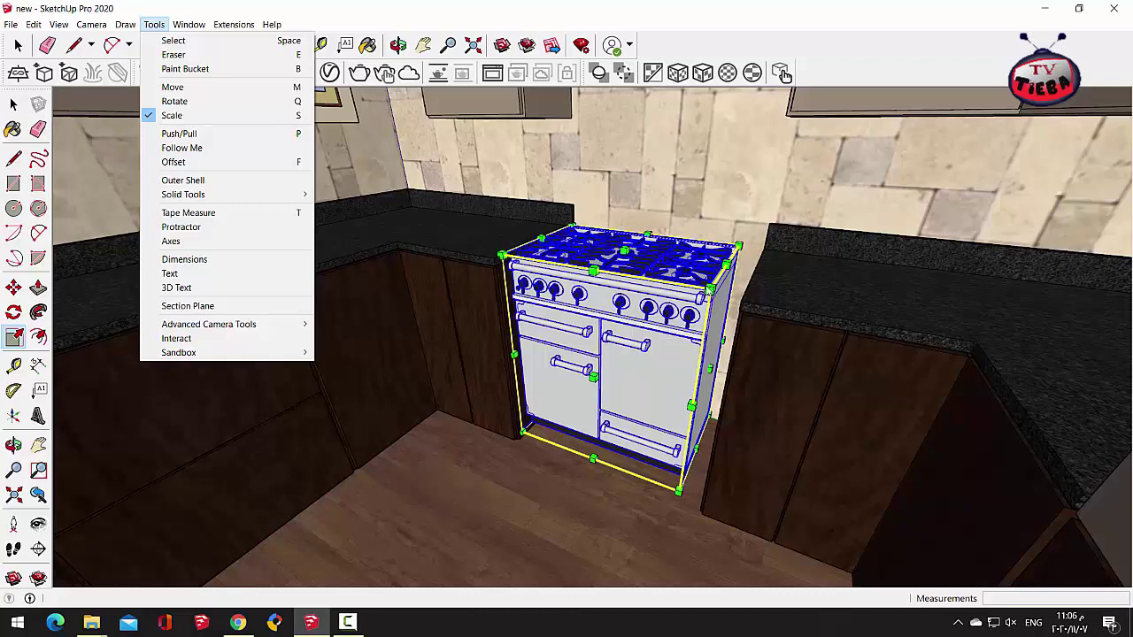
{"action": "left_click", "coordinate": [357, 14]}
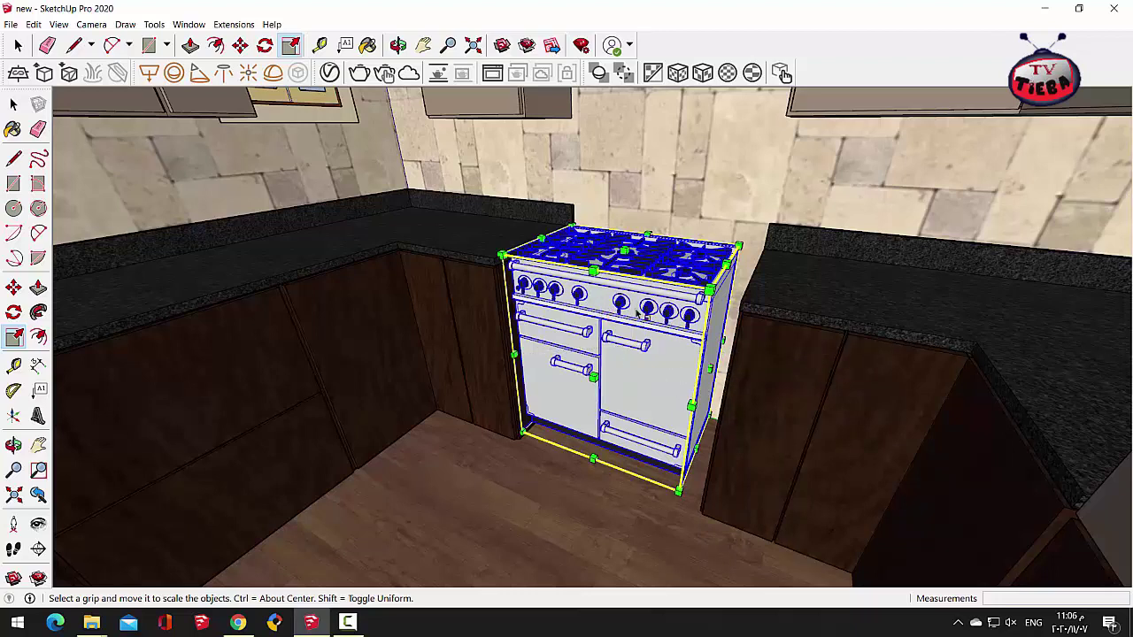
{"action": "scroll", "coordinate": [717, 379], "scroll_direction": "up", "scroll_amount": 5}
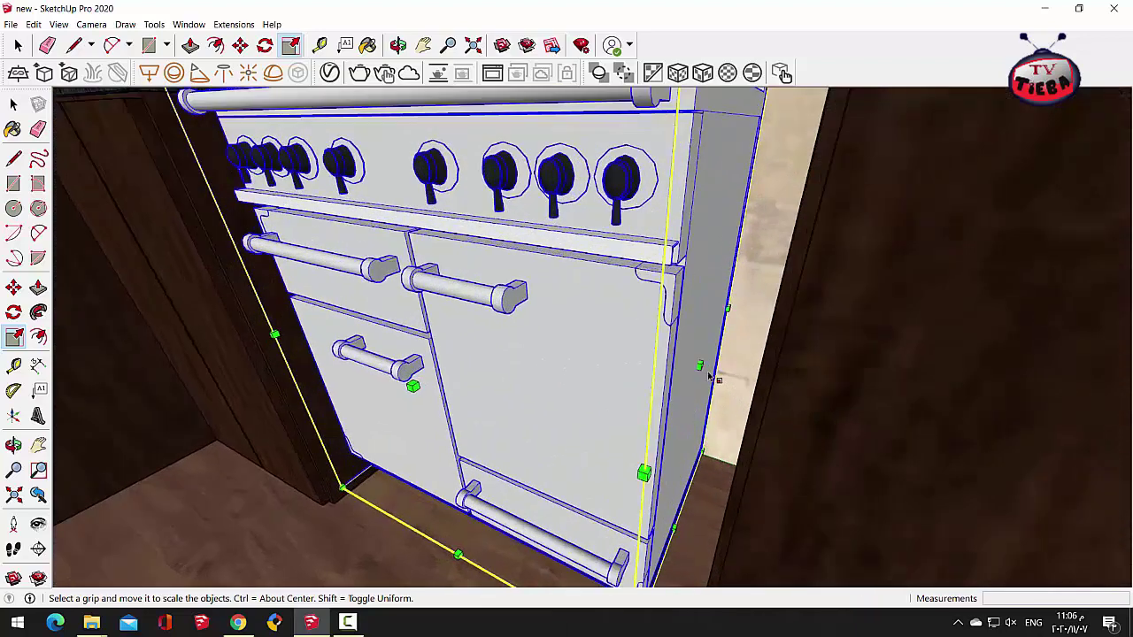
{"action": "left_click_drag", "start_coordinate": [699, 365], "coordinate": [780, 274]}
{"action": "scroll", "coordinate": [765, 329], "scroll_direction": "down", "scroll_amount": 3}
{"action": "scroll", "coordinate": [760, 325], "scroll_direction": "down", "scroll_amount": 5}
{"action": "scroll", "coordinate": [784, 274], "scroll_direction": "up", "scroll_amount": 4}
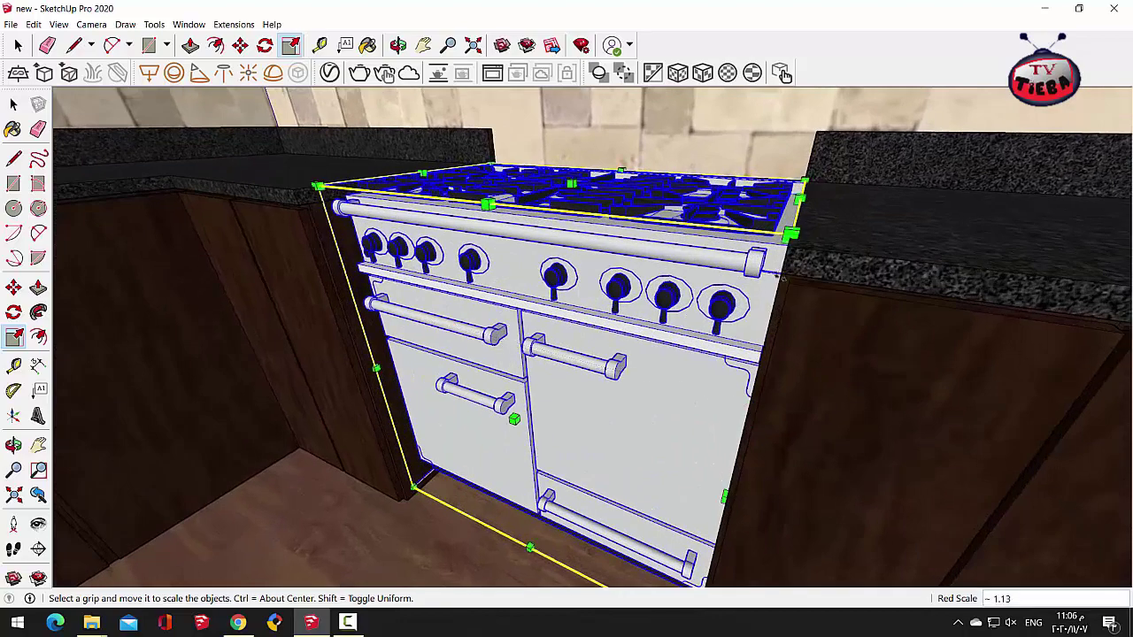
{"action": "scroll", "coordinate": [601, 372], "scroll_direction": "down", "scroll_amount": 3}
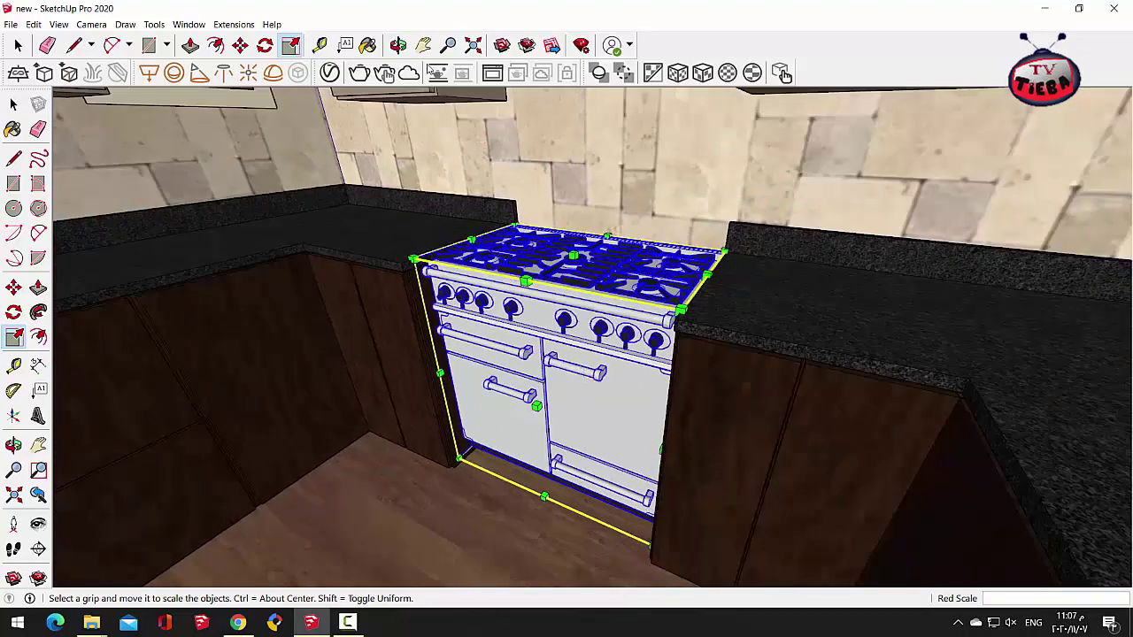
Step: Return the stove to its narrower width before the scaling and switch back to the Select tool
{"action": "middle_click_drag", "start_coordinate": [619, 265], "coordinate": [509, 153]}
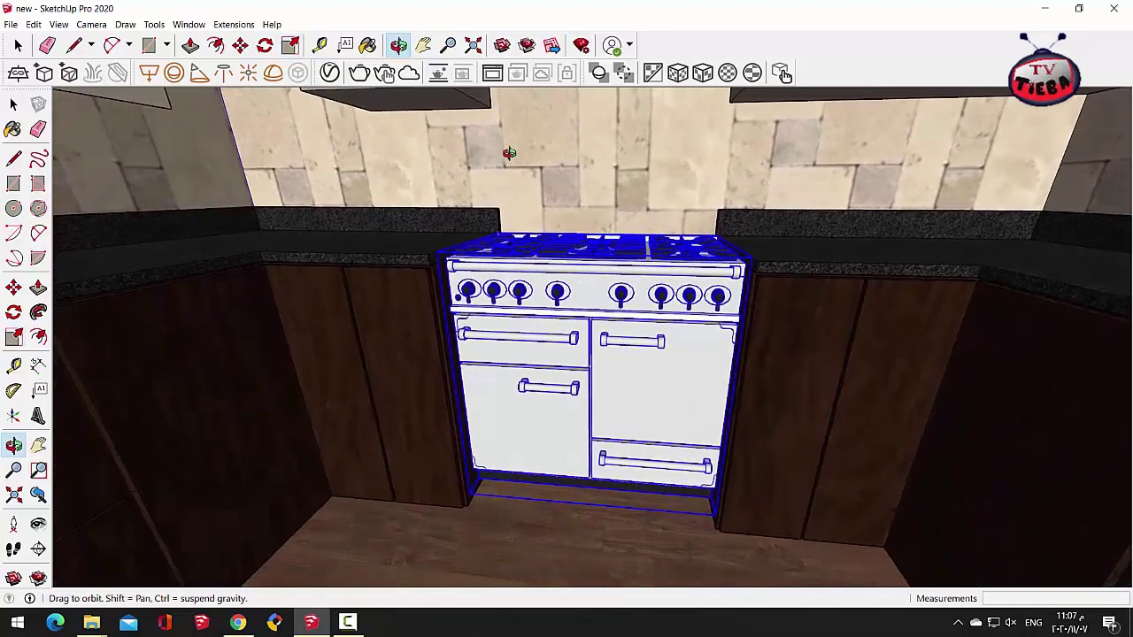
{"action": "left_click_drag", "start_coordinate": [759, 342], "coordinate": [767, 433]}
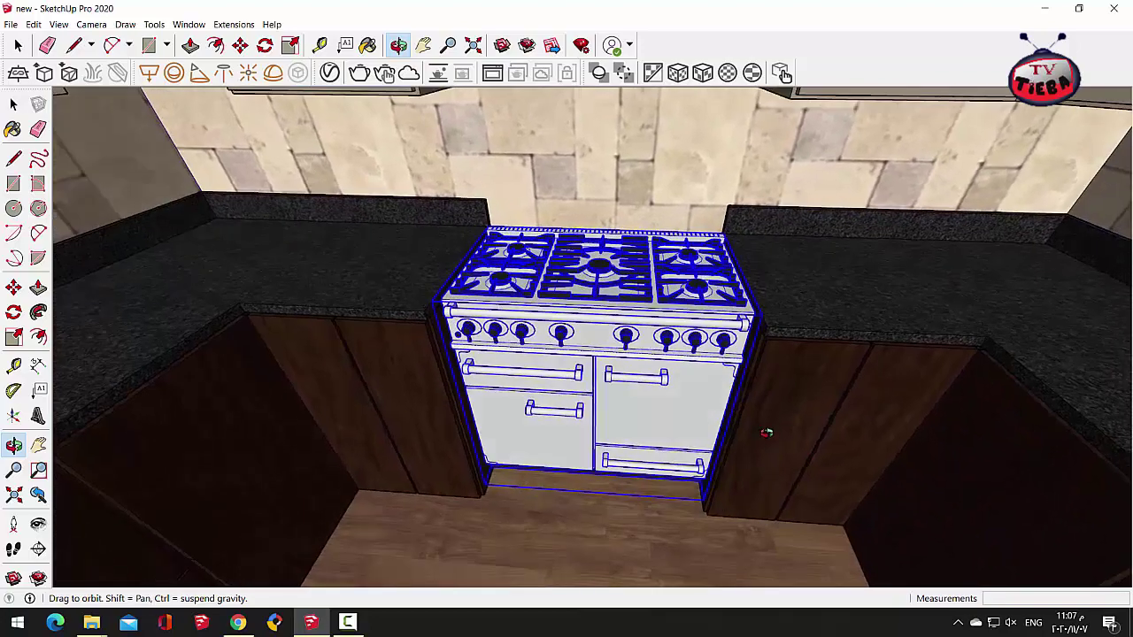
{"action": "key", "text": "s"}
{"action": "left_click_drag", "start_coordinate": [650, 391], "coordinate": [624, 324]}
{"action": "key", "text": "o"}
{"action": "left_click", "coordinate": [17, 45]}
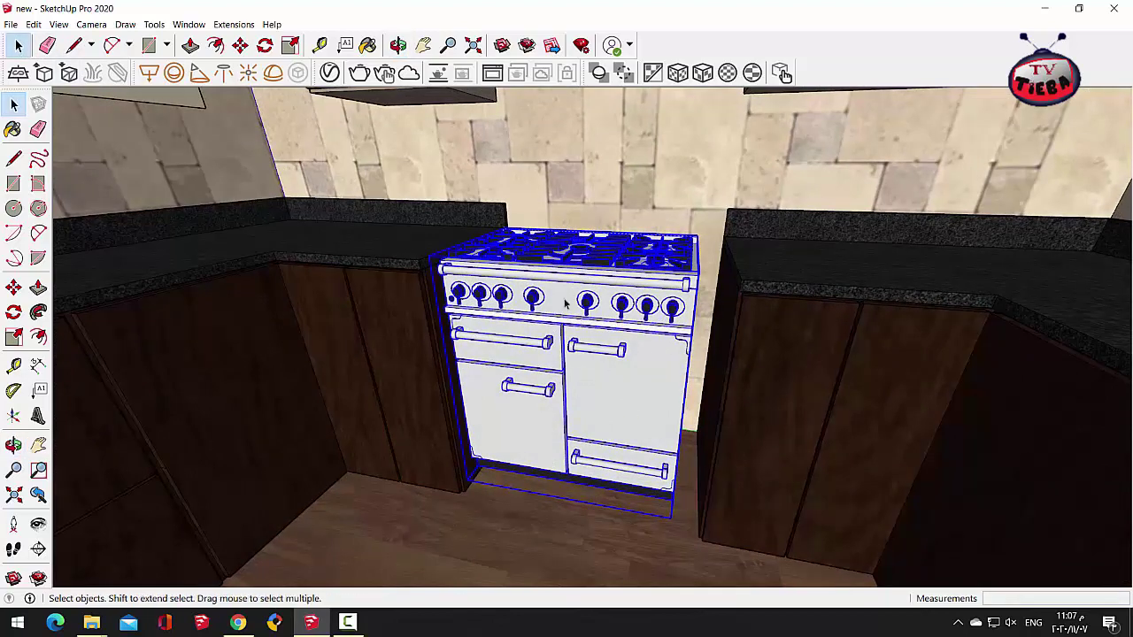
Step: Open the stove's dynamic component attributes and add the Size attributes LenX, LenY and LenZ
{"action": "right_click", "coordinate": [565, 302]}
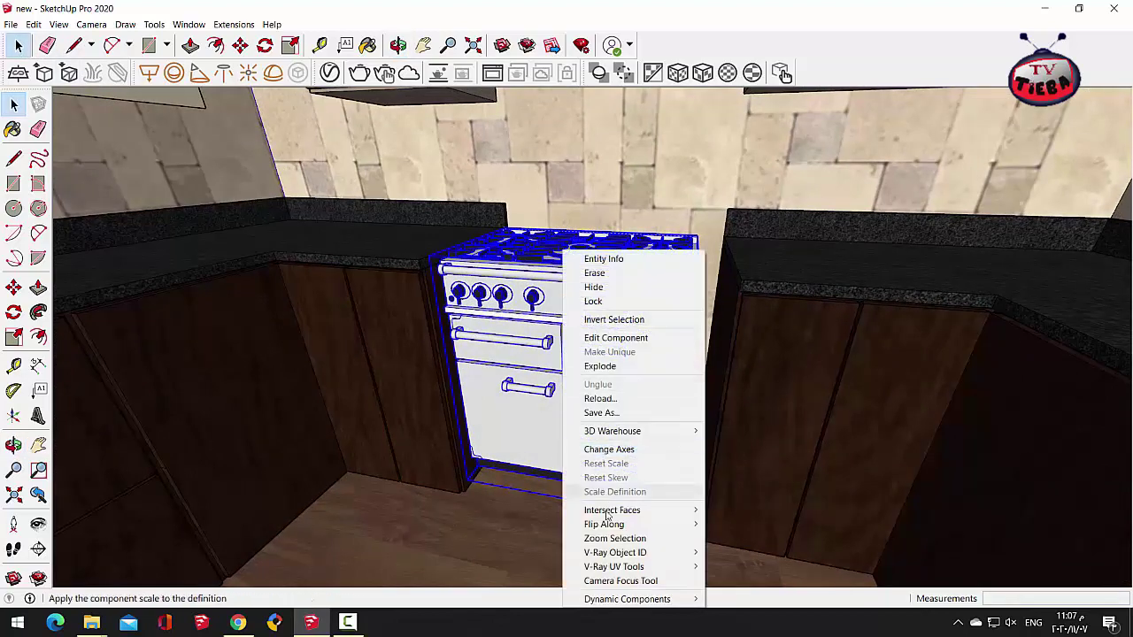
{"action": "mouse_move", "coordinate": [645, 601]}
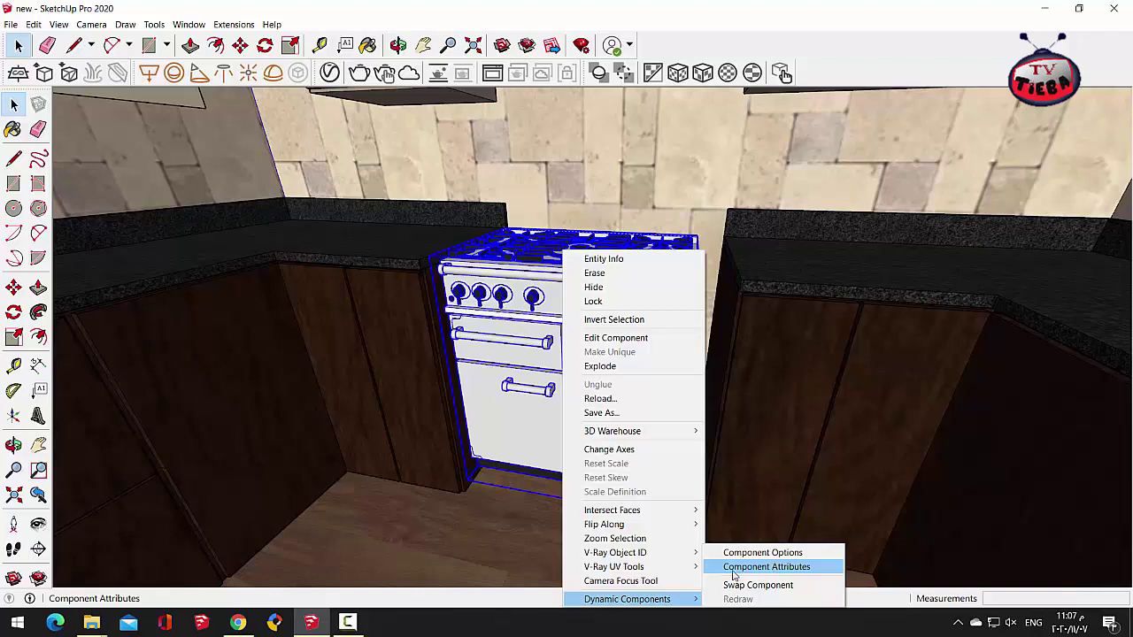
{"action": "left_click", "coordinate": [806, 571]}
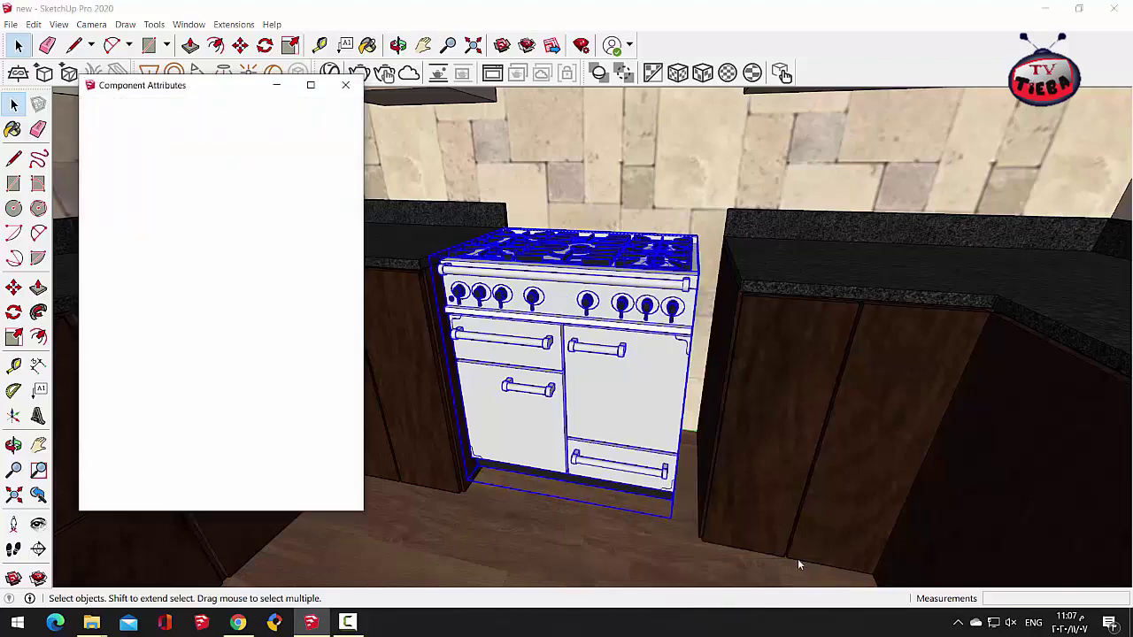
{"action": "left_click_drag", "start_coordinate": [254, 88], "coordinate": [513, 28]}
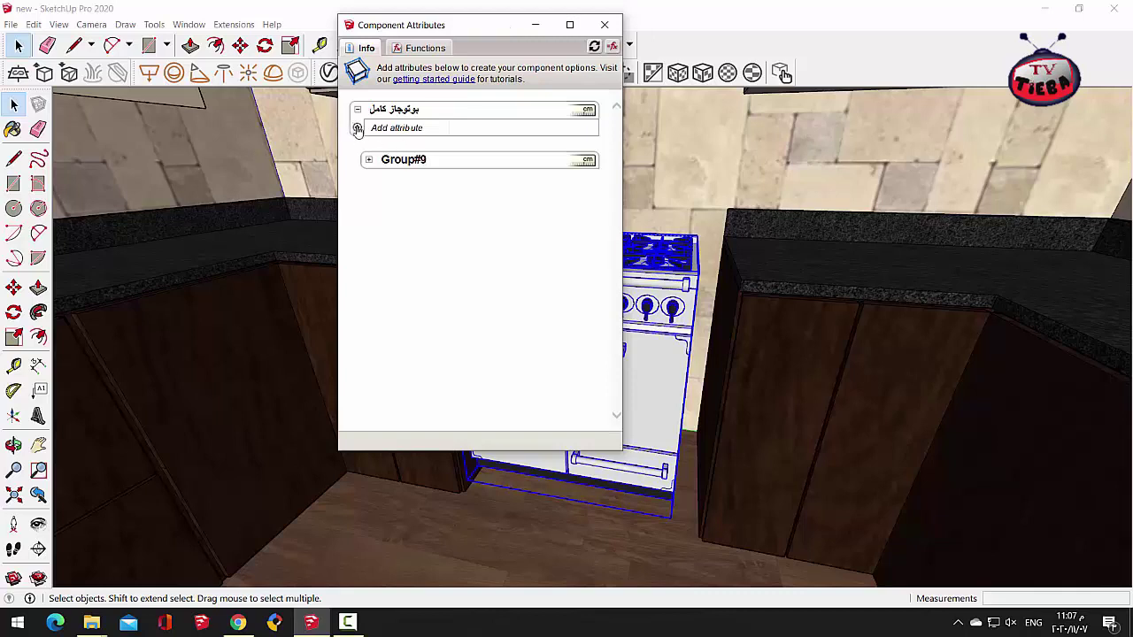
{"action": "left_click", "coordinate": [358, 129]}
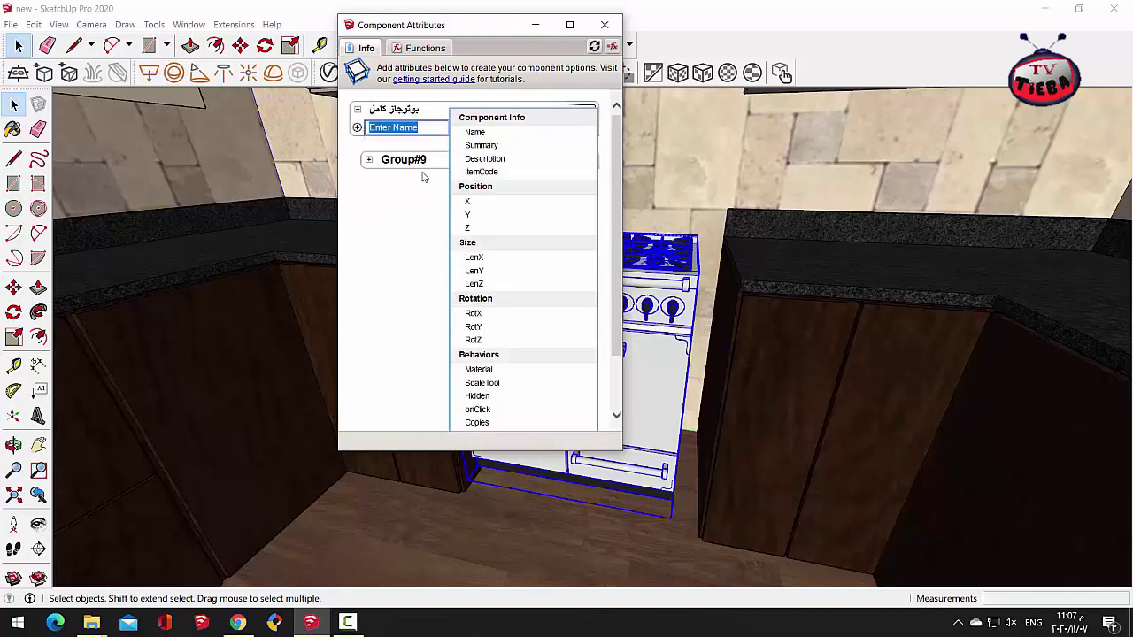
{"action": "left_click", "coordinate": [472, 242]}
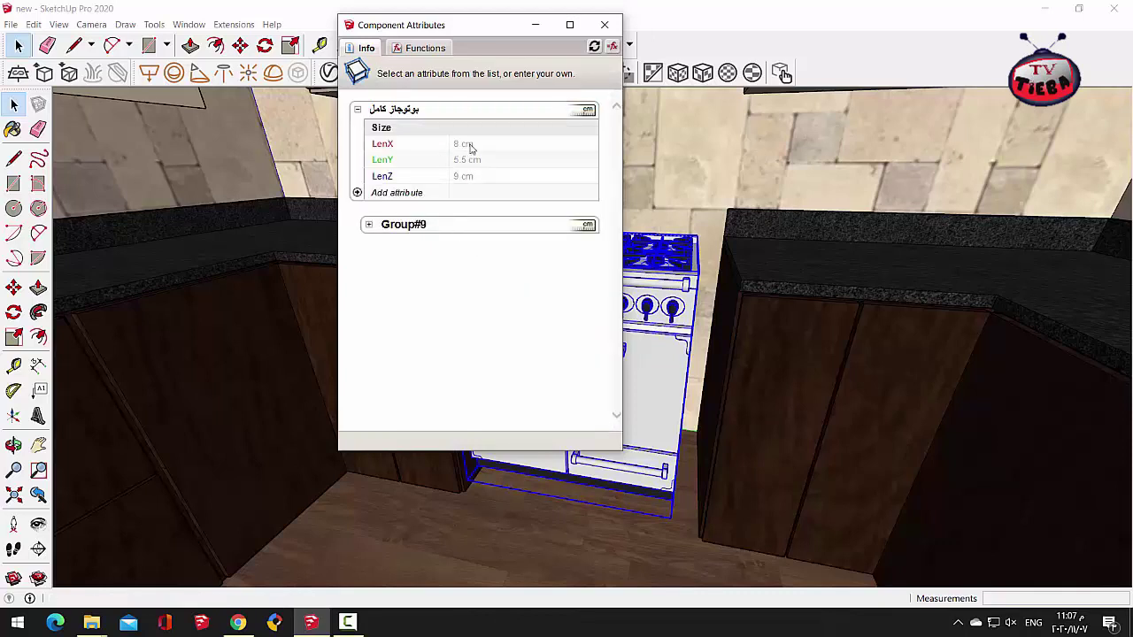
{"action": "left_click_drag", "start_coordinate": [455, 26], "coordinate": [314, 30]}
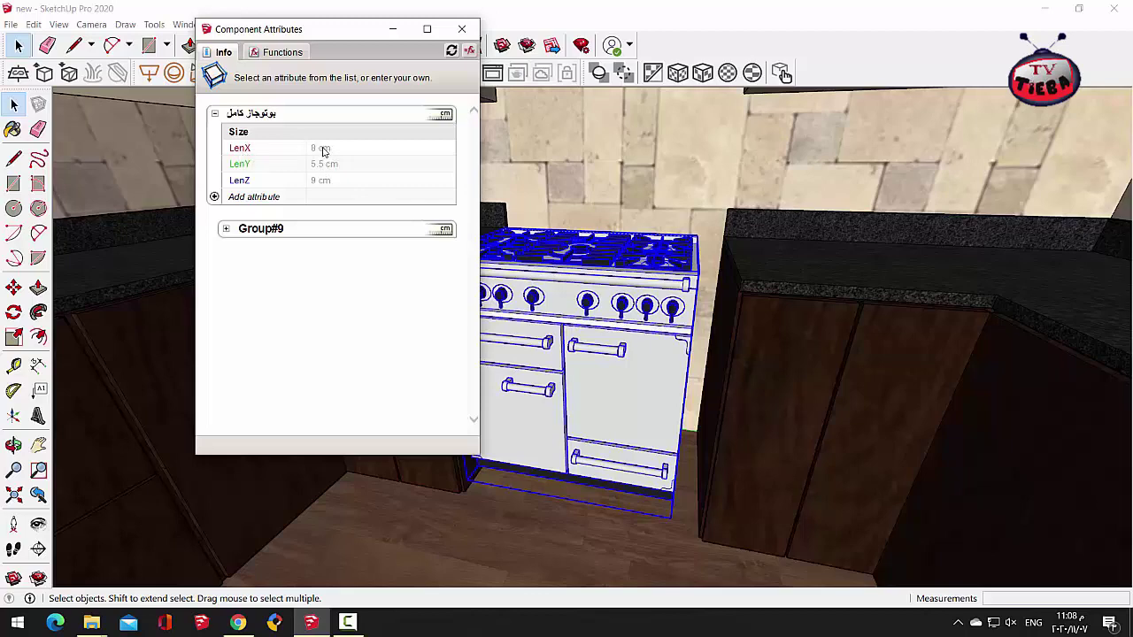
{"action": "left_click_drag", "start_coordinate": [340, 34], "coordinate": [843, 59]}
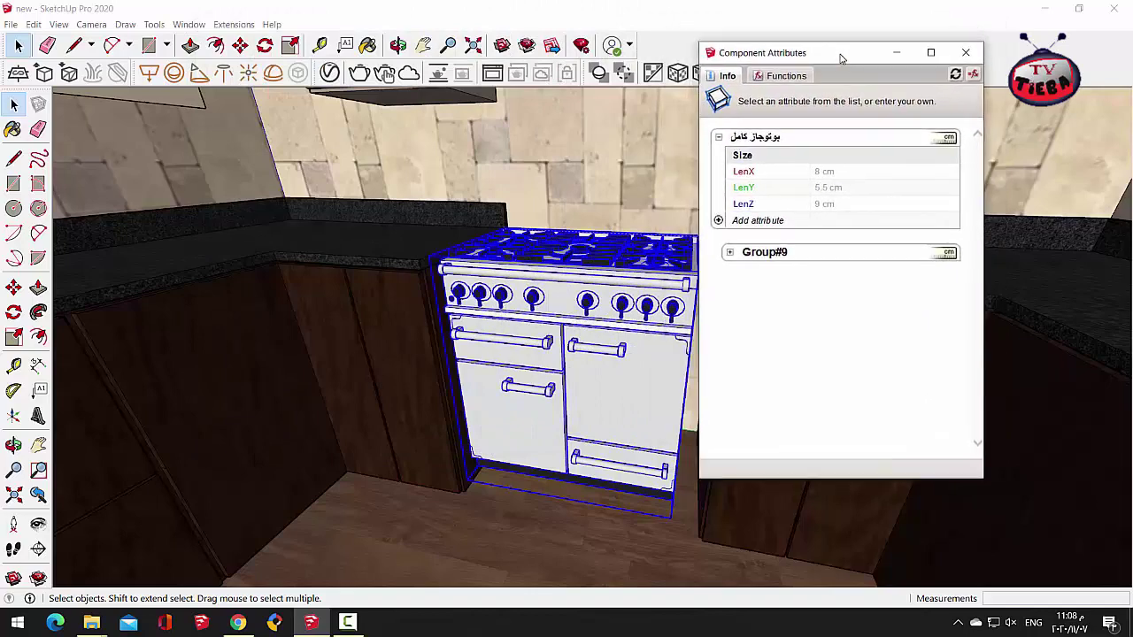
Step: Try a stove LenX of 9 cm, then set it back to 8 cm
{"action": "left_click", "coordinate": [820, 173]}
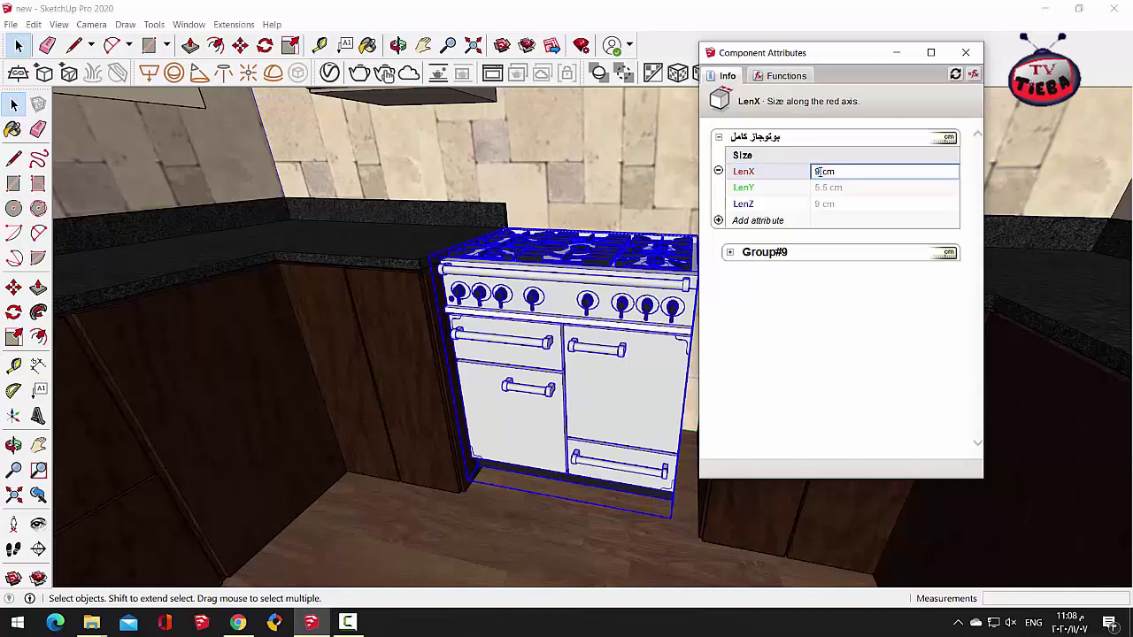
{"action": "key", "text": "Return"}
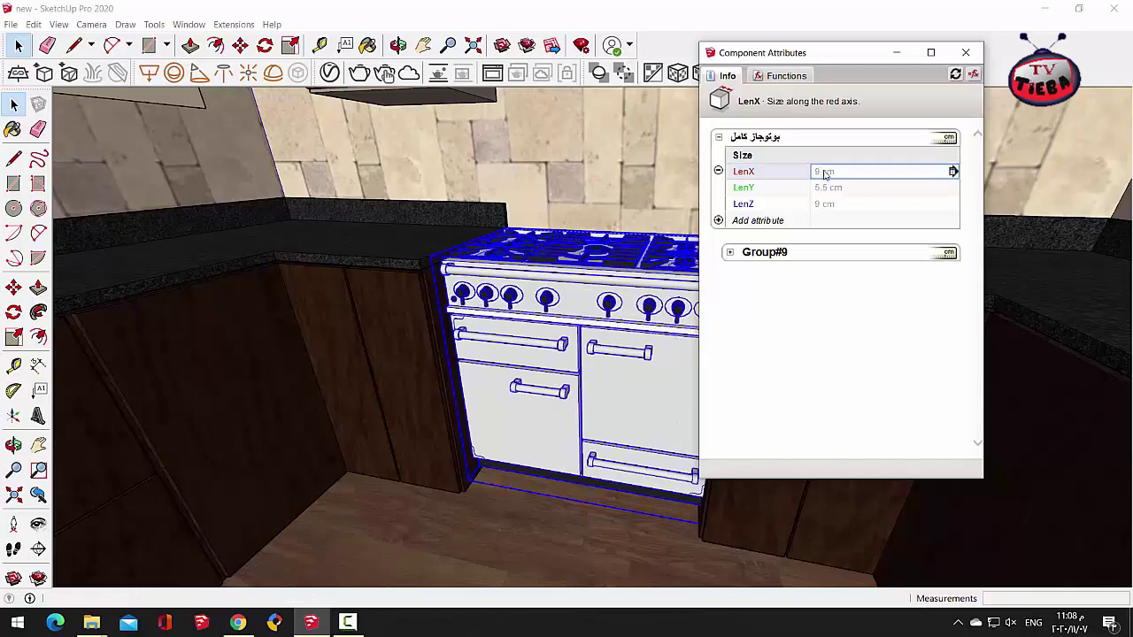
{"action": "left_click_drag", "start_coordinate": [848, 56], "coordinate": [956, 46]}
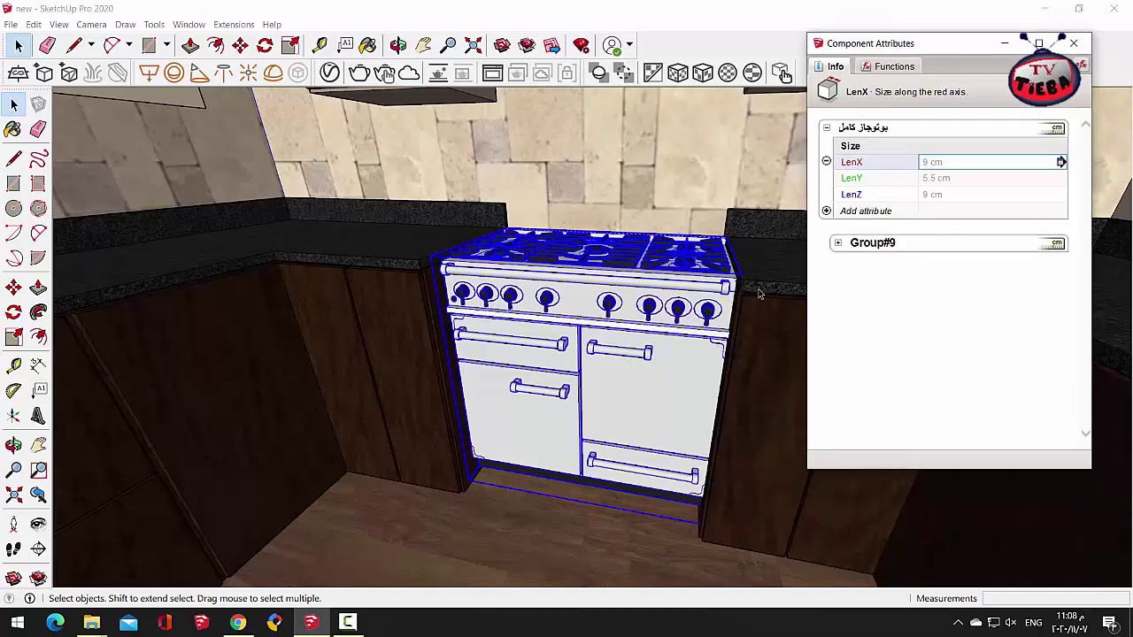
{"action": "left_click", "coordinate": [928, 166]}
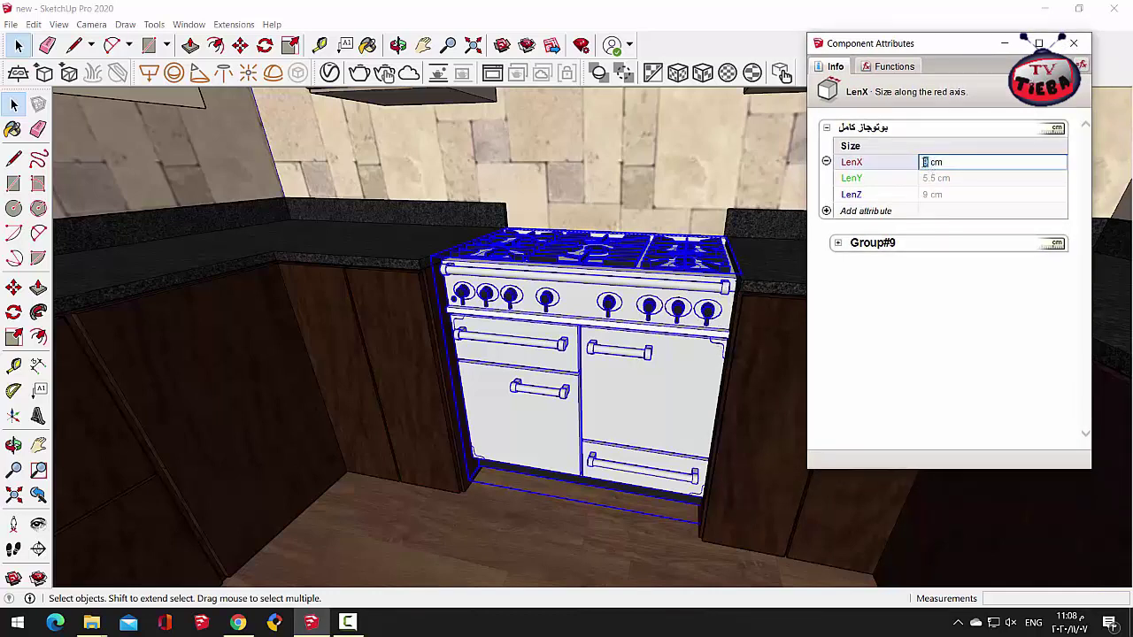
{"action": "key", "text": "Return"}
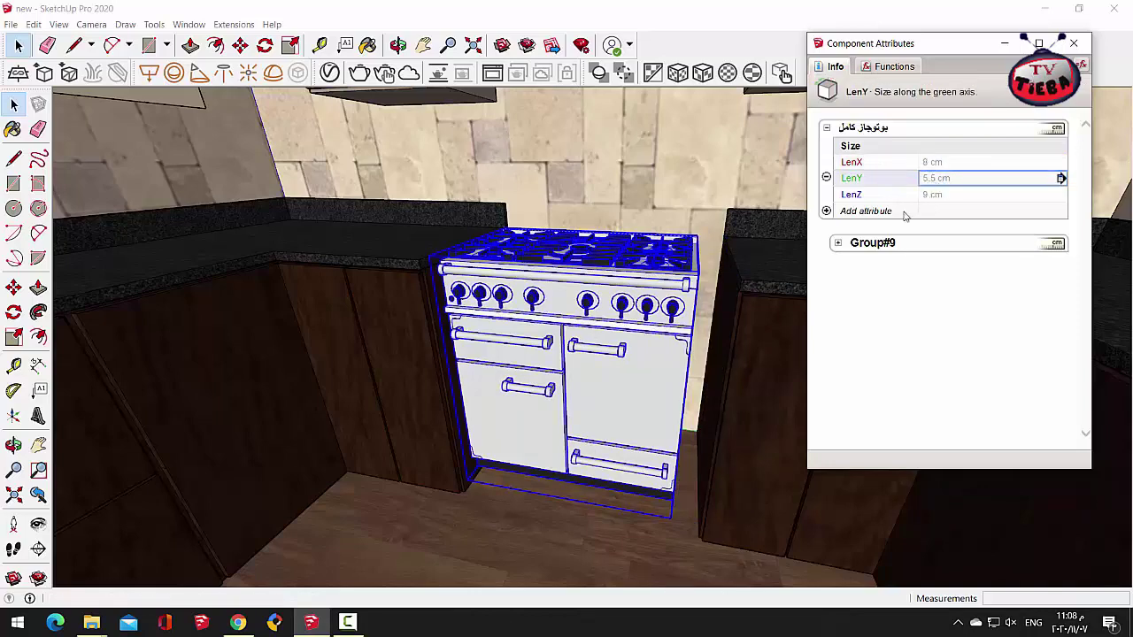
Step: Set the stove's LenX to 9 cm to fill the gap between the base cabinets and close its attributes
{"action": "scroll", "coordinate": [590, 401], "scroll_direction": "down", "scroll_amount": 4}
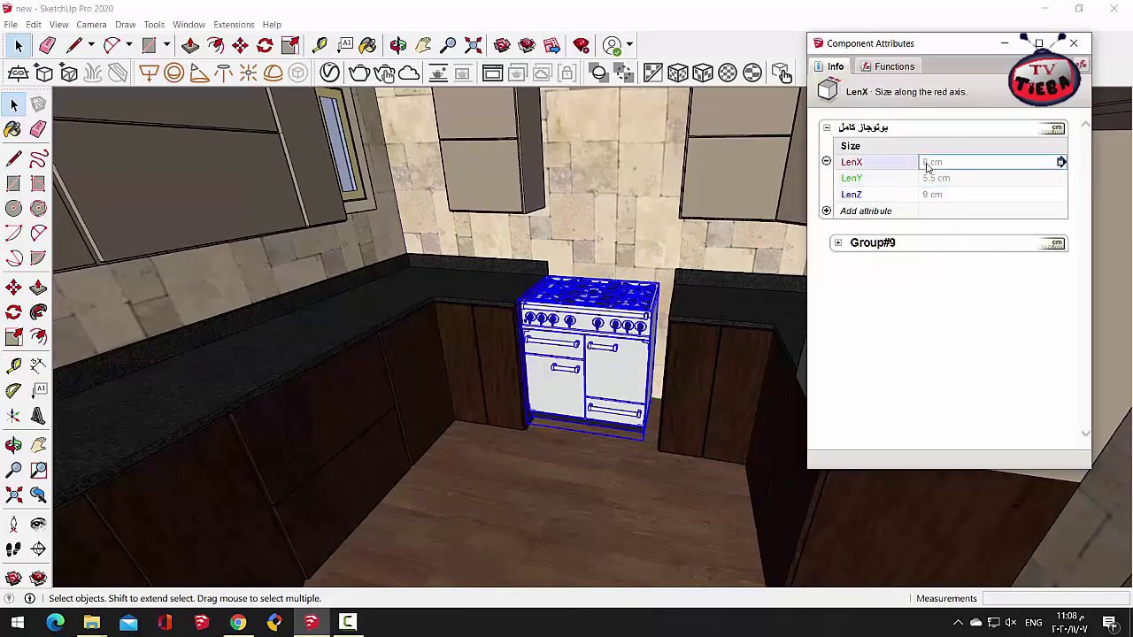
{"action": "left_click", "coordinate": [930, 165]}
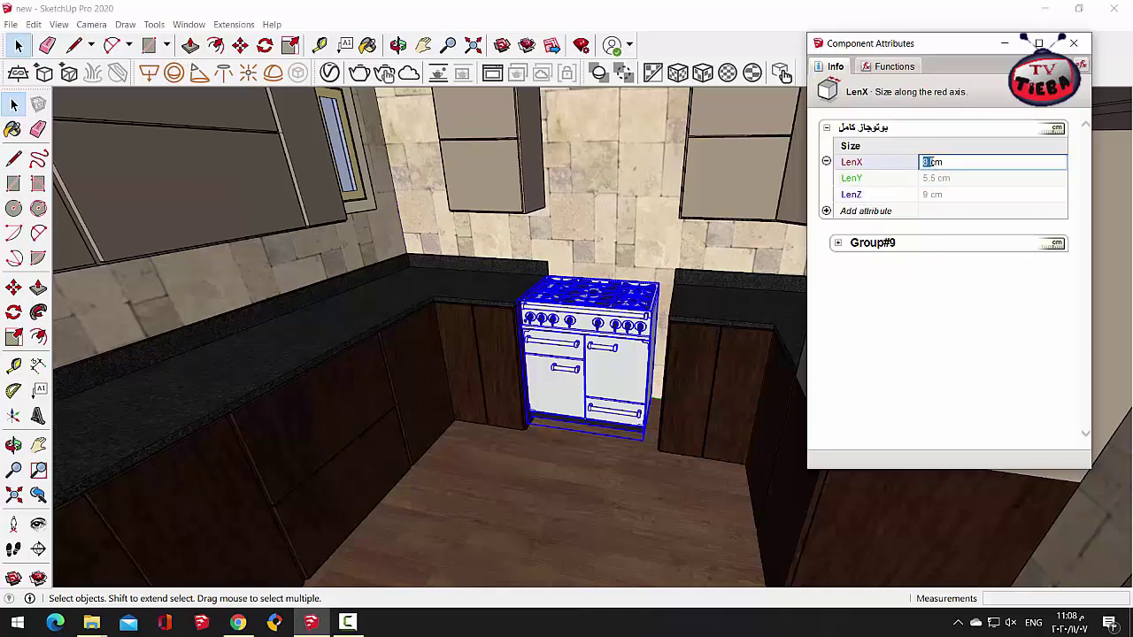
{"action": "key", "text": "Return"}
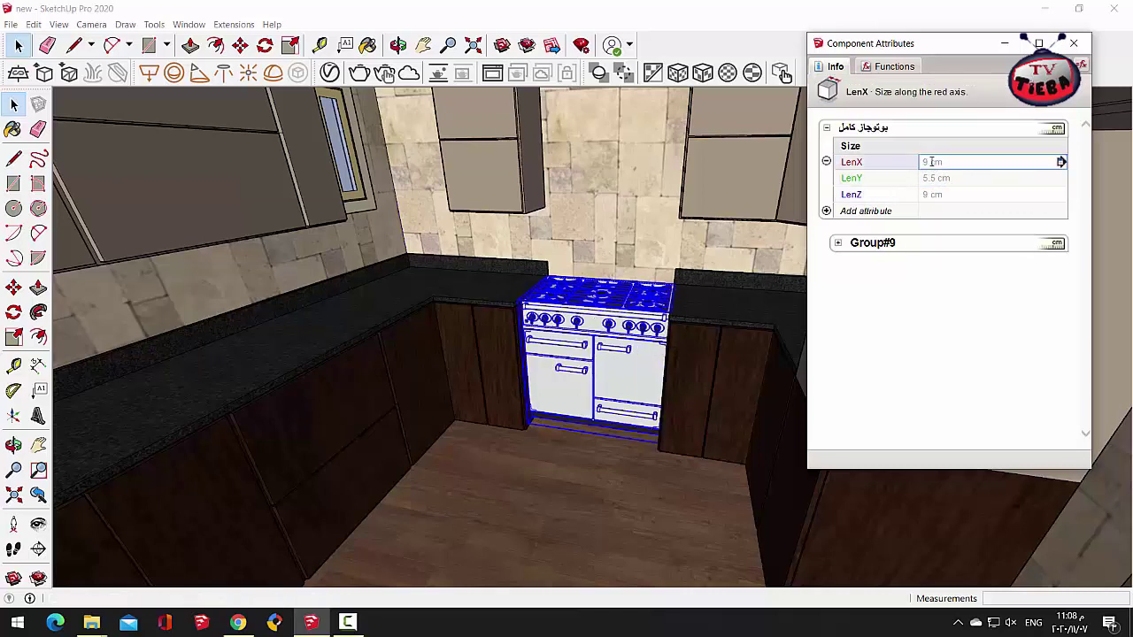
{"action": "left_click", "coordinate": [1073, 43]}
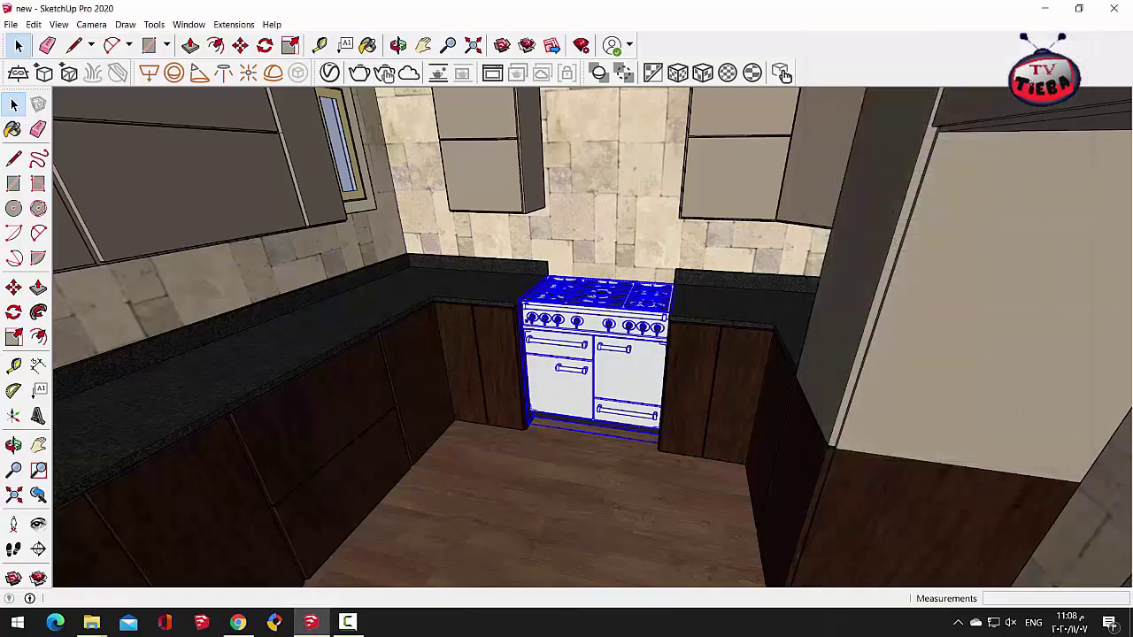
Step: Examine the widened stove's fit against the neighbouring cabinets and countertops, close up and from across the kitchen
{"action": "scroll", "coordinate": [558, 341], "scroll_direction": "up", "scroll_amount": 2}
{"action": "scroll", "coordinate": [537, 314], "scroll_direction": "up", "scroll_amount": 2}
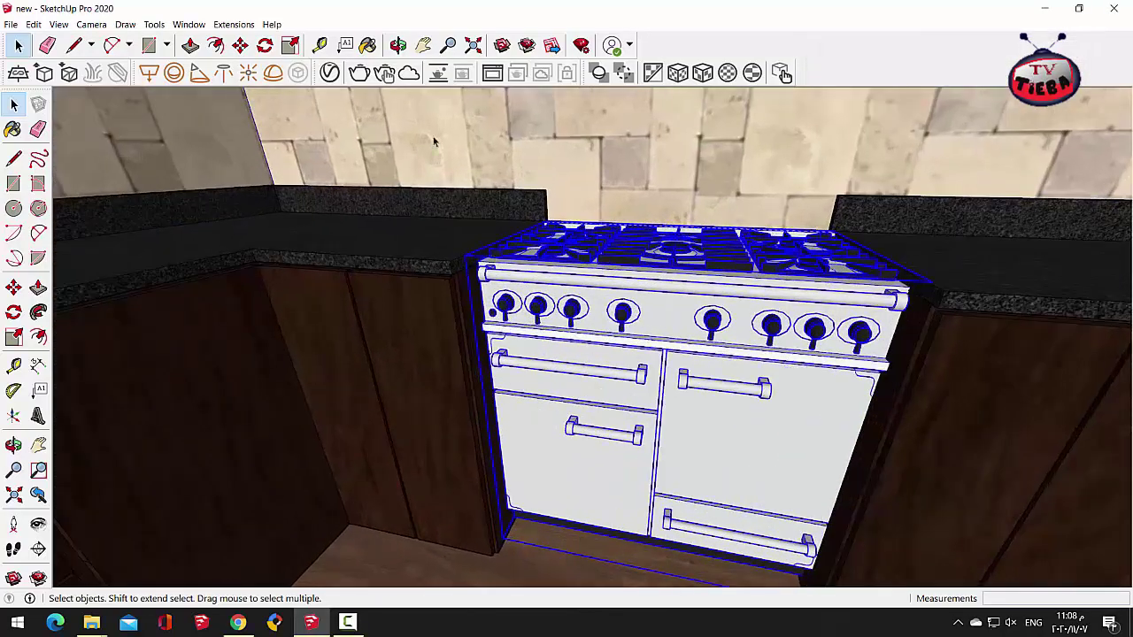
{"action": "left_click", "coordinate": [399, 44]}
{"action": "left_click_drag", "start_coordinate": [602, 202], "coordinate": [453, 221]}
{"action": "scroll", "coordinate": [456, 220], "scroll_direction": "down", "scroll_amount": 5}
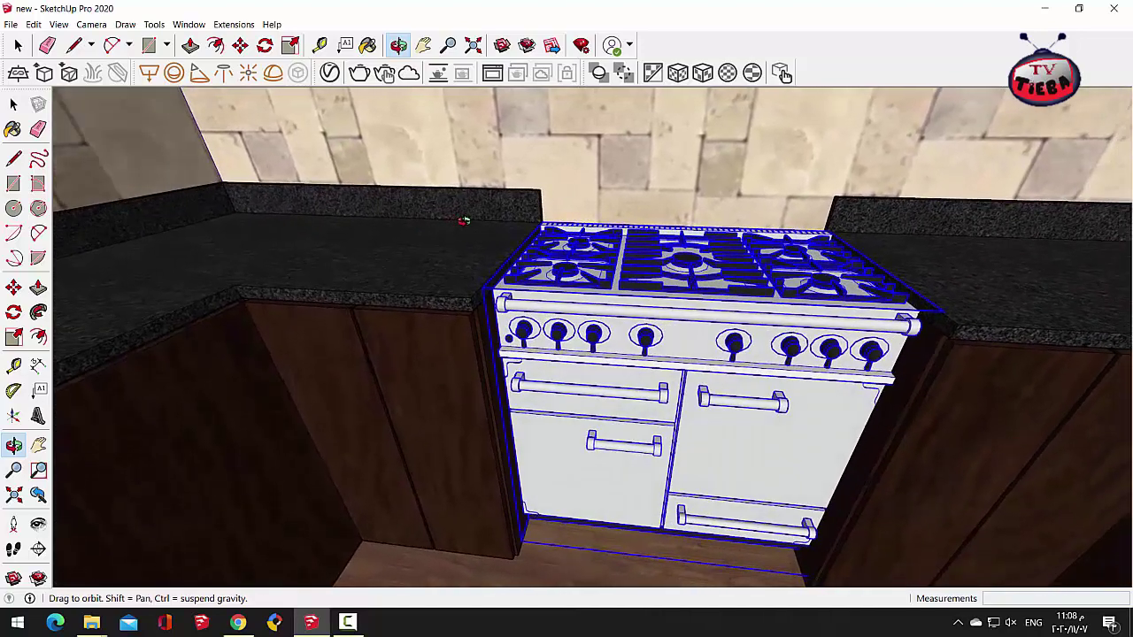
{"action": "scroll", "coordinate": [525, 233], "scroll_direction": "up", "scroll_amount": 5}
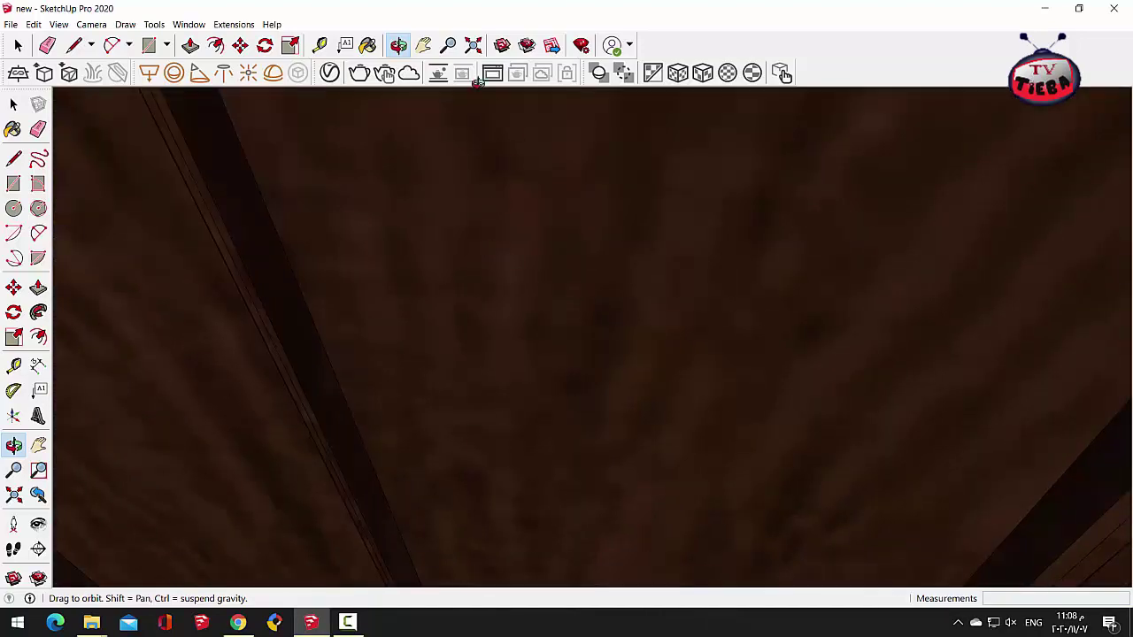
{"action": "left_click", "coordinate": [472, 46]}
{"action": "left_click_drag", "start_coordinate": [440, 222], "coordinate": [720, 273]}
{"action": "scroll", "coordinate": [483, 451], "scroll_direction": "up", "scroll_amount": 5}
{"action": "left_click_drag", "start_coordinate": [483, 452], "coordinate": [383, 350]}
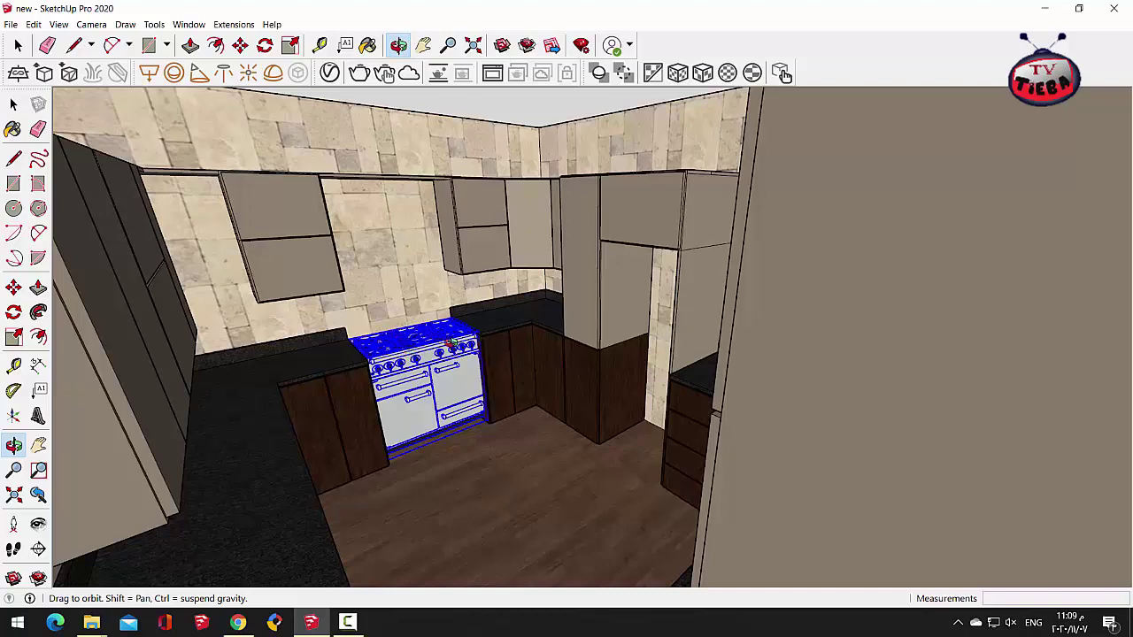
Step: Bring the hood file شفاط هرمي from the desktop folder اجهزة into the kitchen model
{"action": "scroll", "coordinate": [509, 382], "scroll_direction": "down", "scroll_amount": 5}
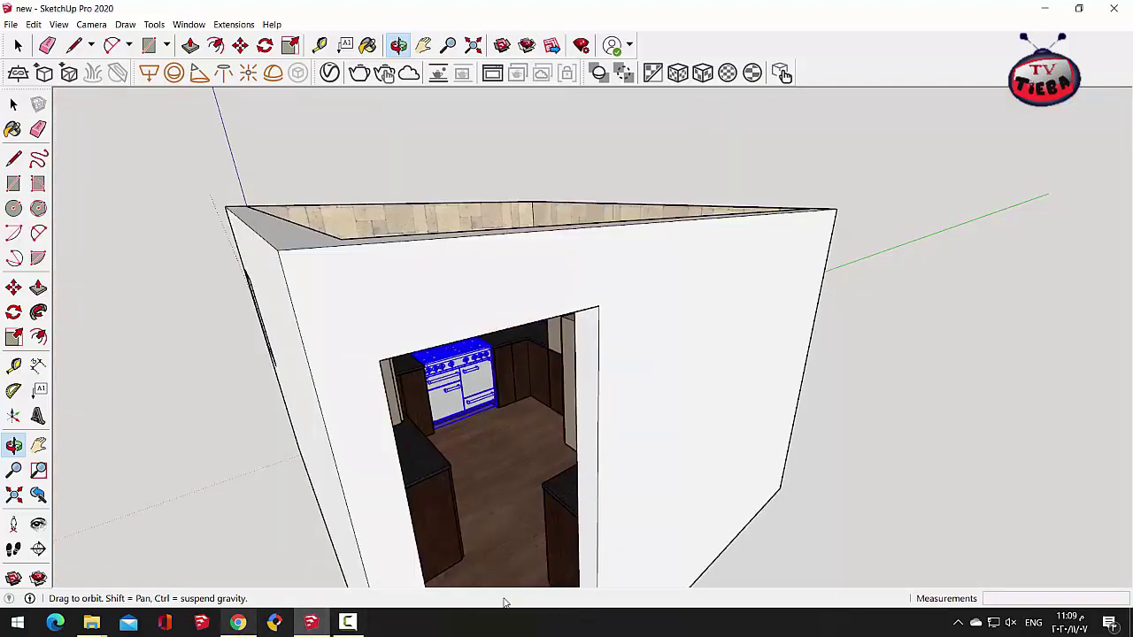
{"action": "key", "text": "super+d"}
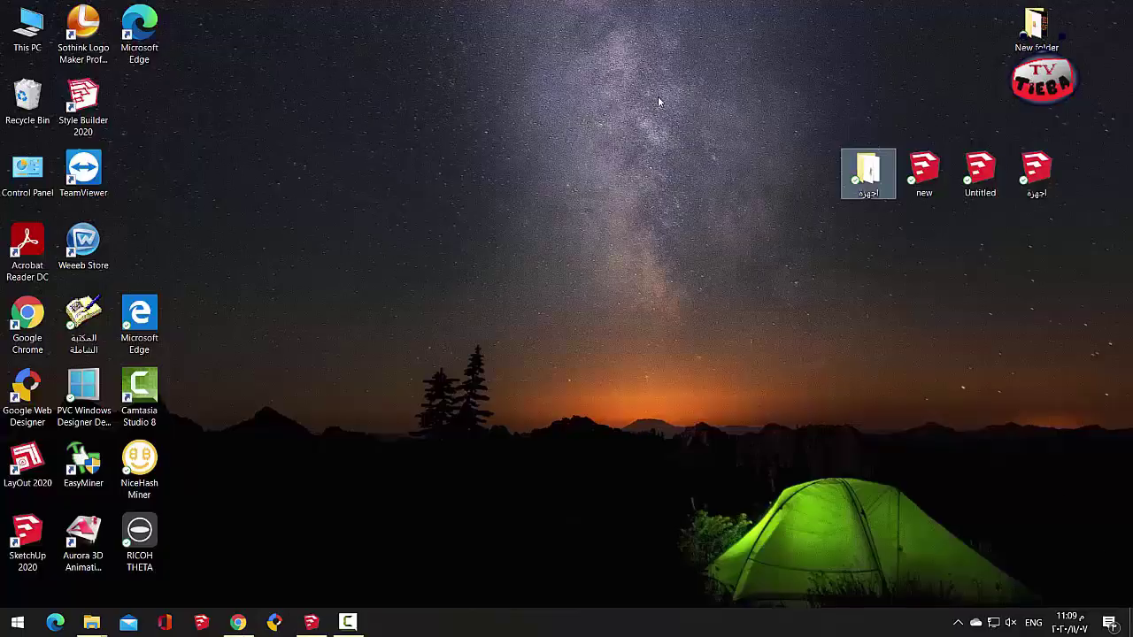
{"action": "double_click", "coordinate": [867, 170]}
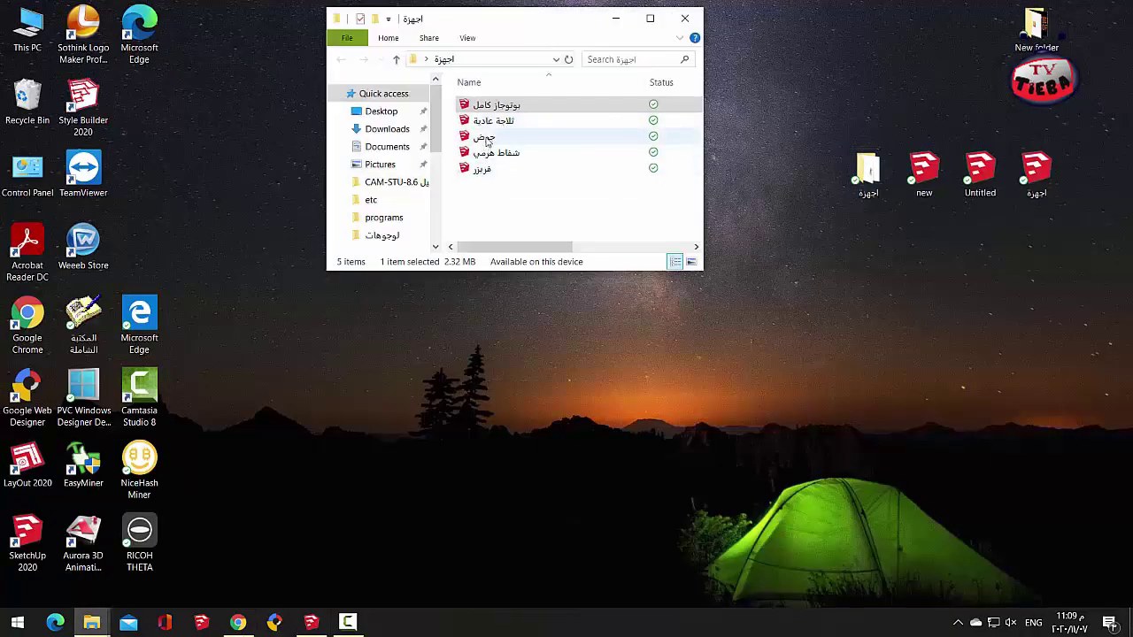
{"action": "left_click", "coordinate": [478, 156]}
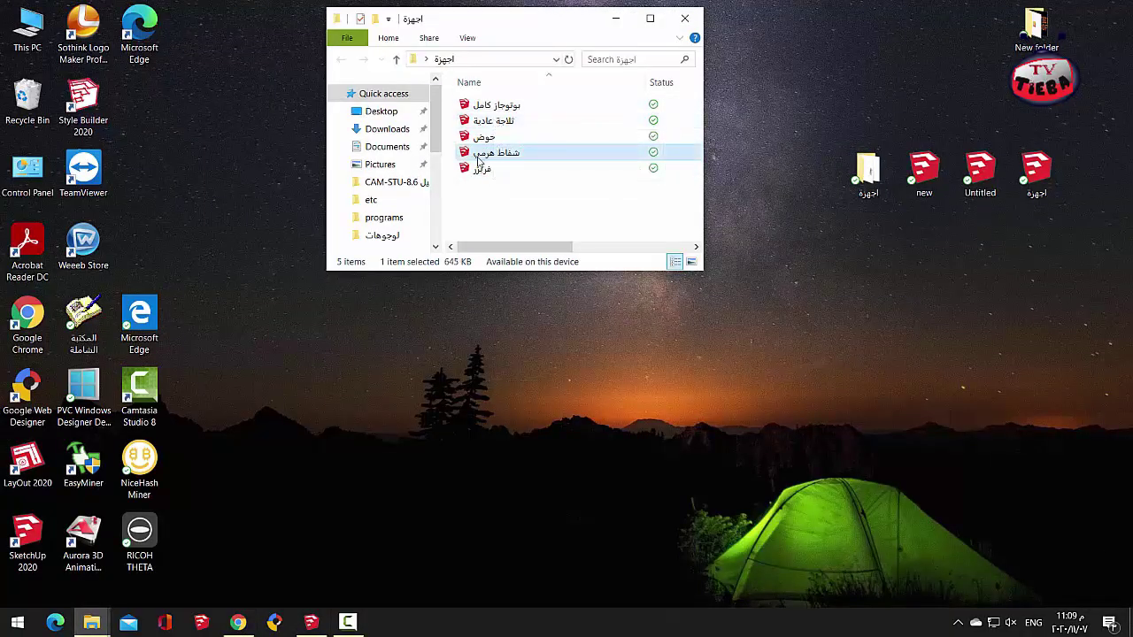
{"action": "mouse_move", "coordinate": [467, 156]}
{"action": "left_mouse_down"}
{"action": "mouse_move", "coordinate": [543, 199]}
{"action": "mouse_move", "coordinate": [556, 350]}
{"action": "mouse_move", "coordinate": [299, 627]}
{"action": "mouse_move", "coordinate": [404, 450]}
{"action": "left_mouse_up"}
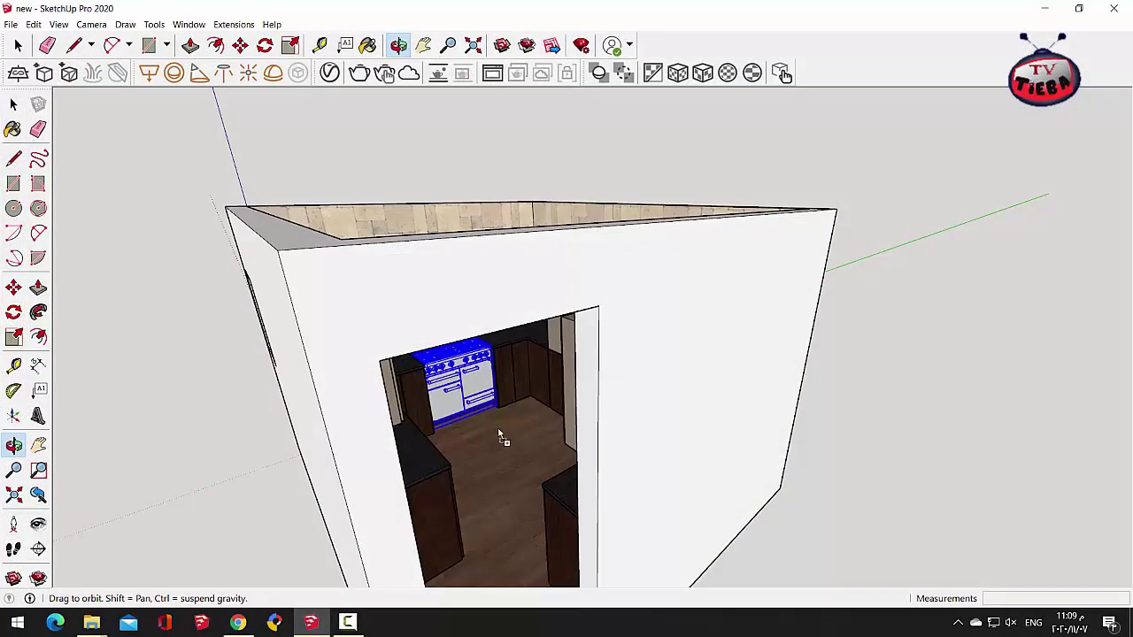
{"action": "scroll", "coordinate": [292, 171], "scroll_direction": "down", "scroll_amount": 10}
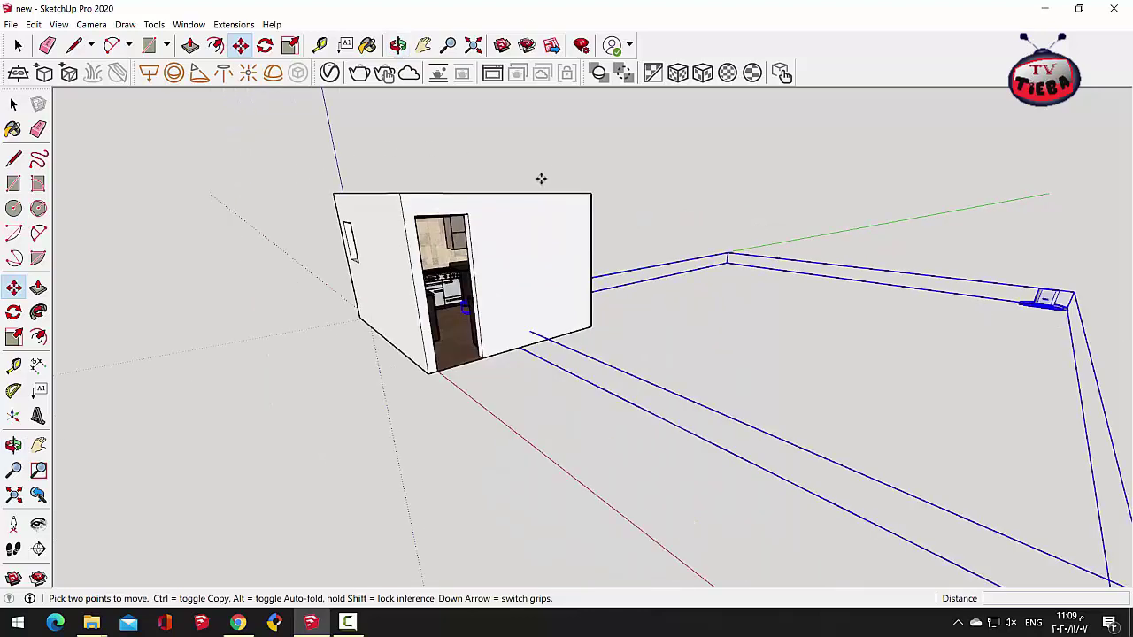
Step: Move the imported hood component away from the kitchen room into the open space beside it
{"action": "left_click", "coordinate": [823, 257]}
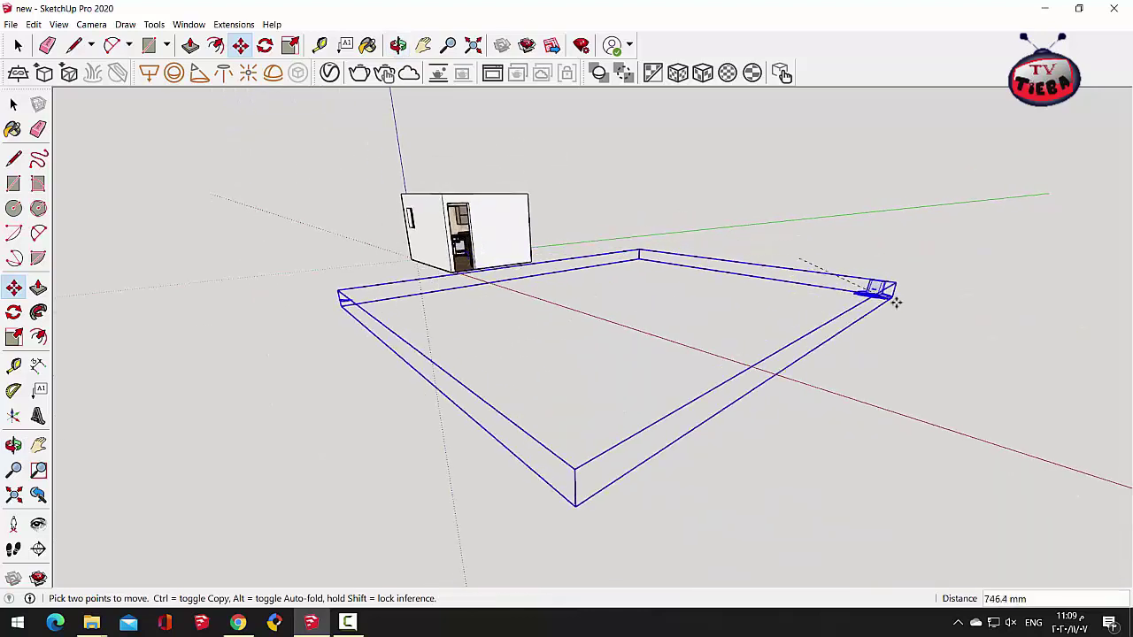
{"action": "left_click", "coordinate": [930, 300]}
{"action": "scroll", "coordinate": [288, 293], "scroll_direction": "down", "scroll_amount": 4}
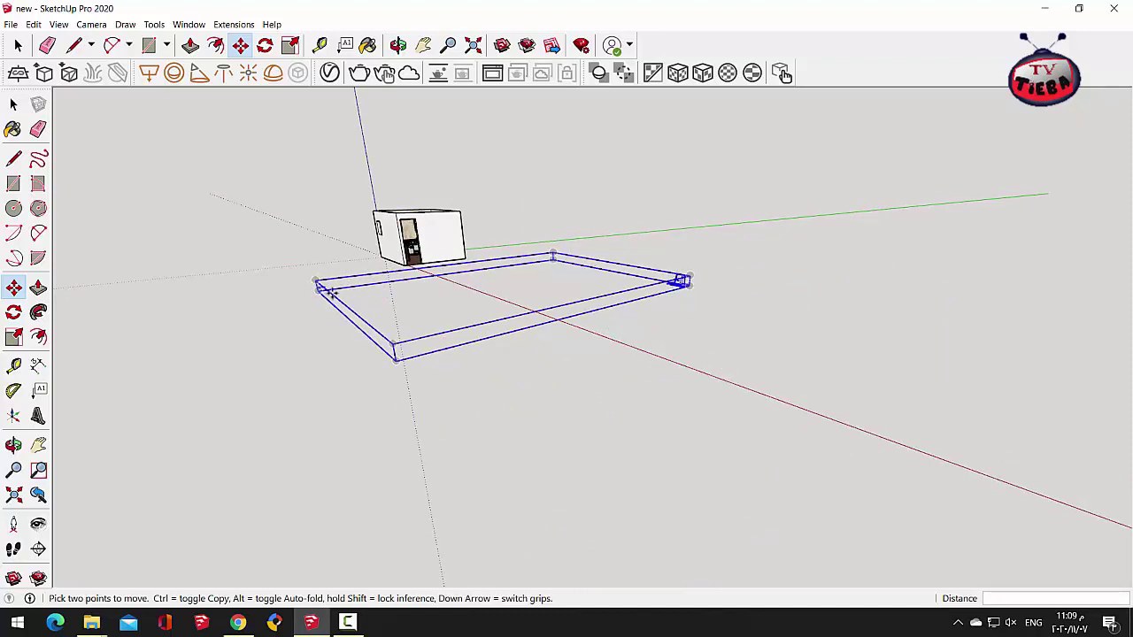
Step: Explode the imported hood component and delete the stray piece lying far away from the hood
{"action": "scroll", "coordinate": [681, 281], "scroll_direction": "up", "scroll_amount": 6}
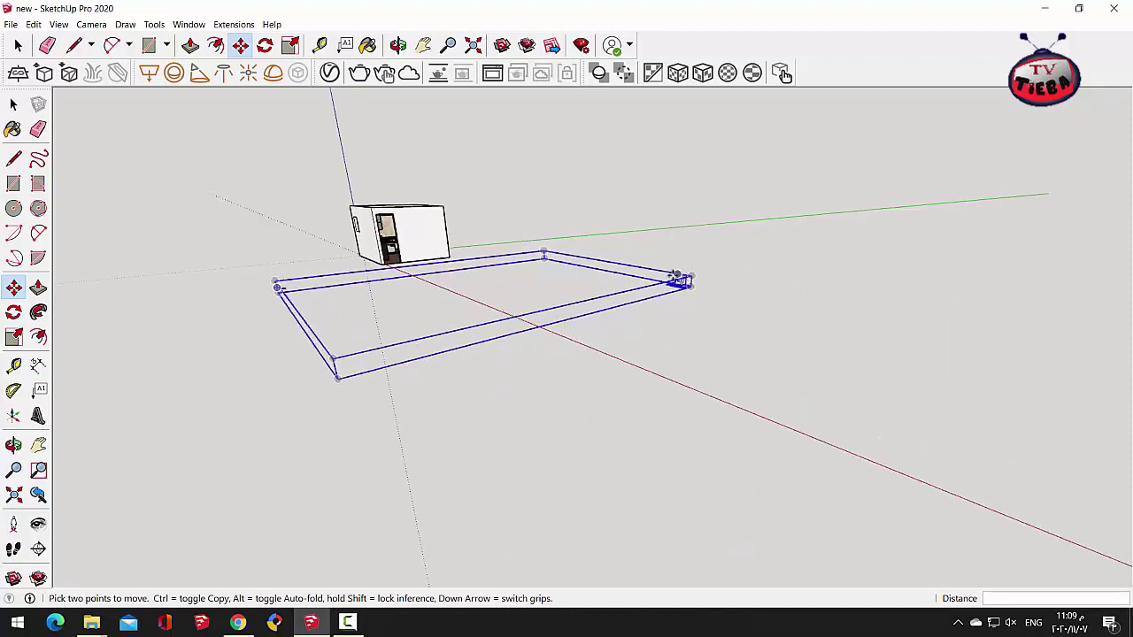
{"action": "right_click", "coordinate": [679, 281]}
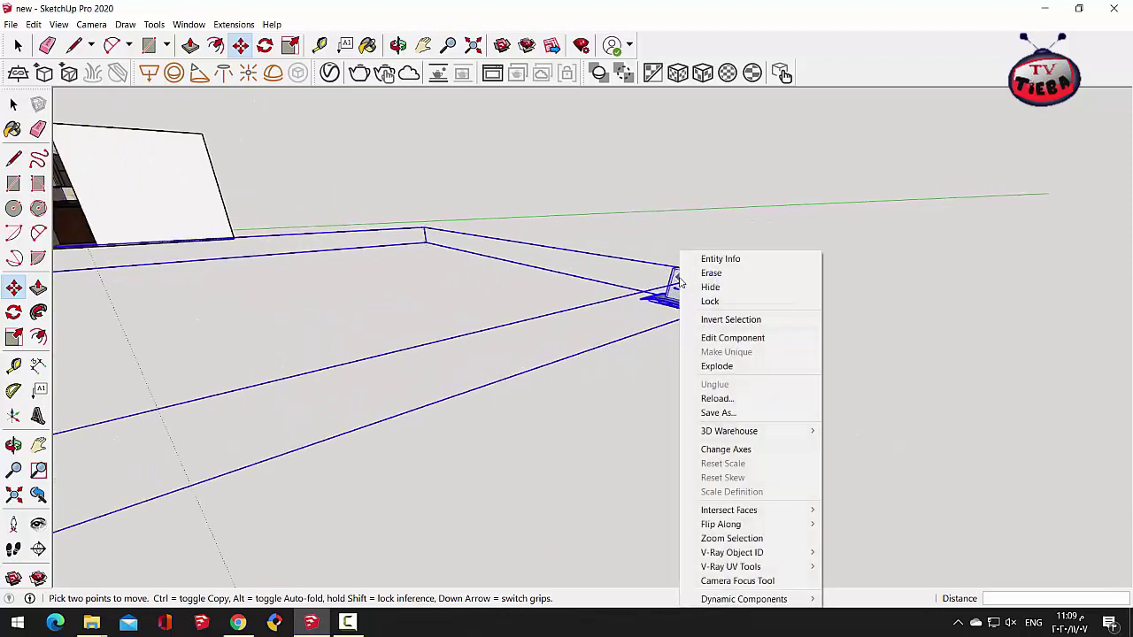
{"action": "left_click", "coordinate": [717, 367]}
{"action": "scroll", "coordinate": [716, 367], "scroll_direction": "down", "scroll_amount": 10}
{"action": "middle_click_drag", "start_coordinate": [655, 339], "coordinate": [245, 351]}
{"action": "key", "text": "space"}
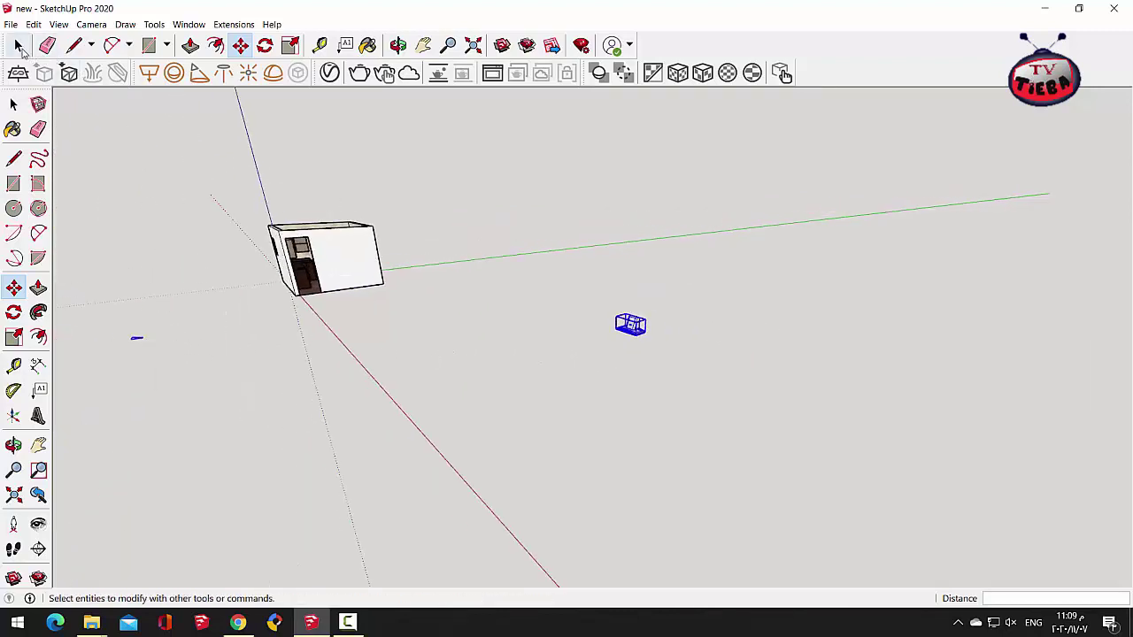
{"action": "left_click", "coordinate": [150, 229]}
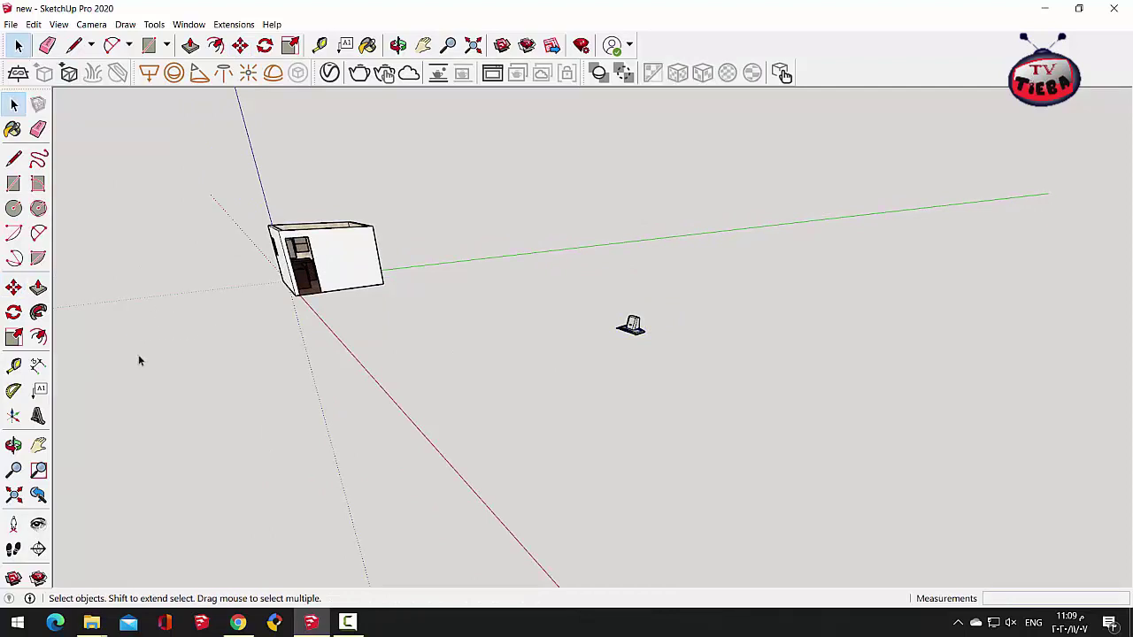
Step: Rotate the hood about its vertical axis so its back faces the same direction as the kitchen's stove wall
{"action": "left_click", "coordinate": [631, 326]}
{"action": "scroll", "coordinate": [624, 329], "scroll_direction": "up", "scroll_amount": 5}
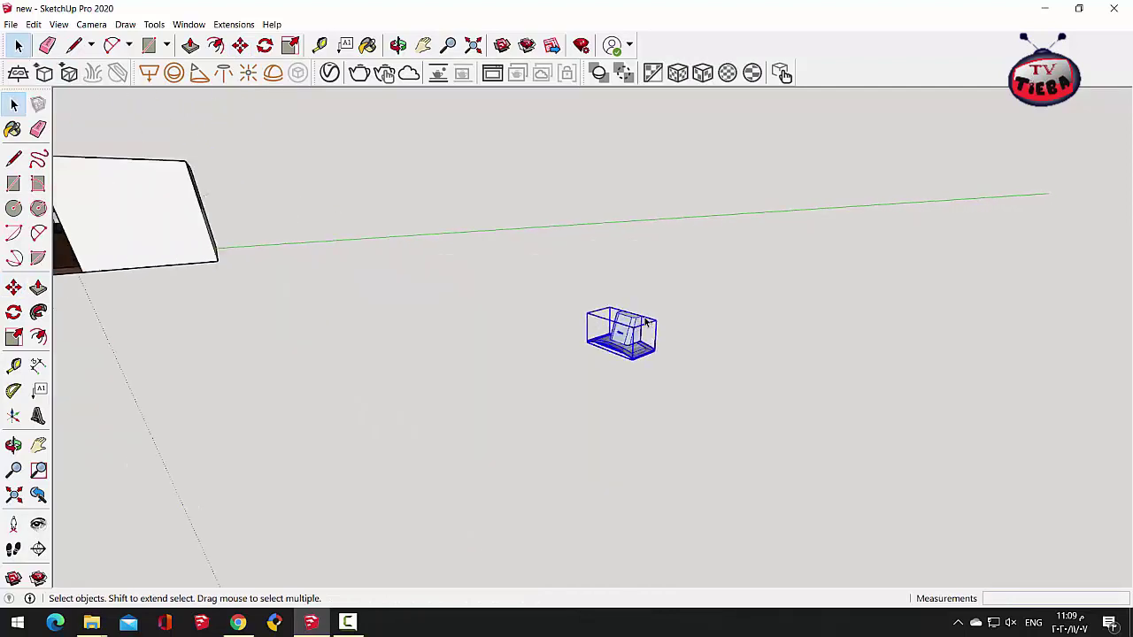
{"action": "scroll", "coordinate": [611, 331], "scroll_direction": "up", "scroll_amount": 2}
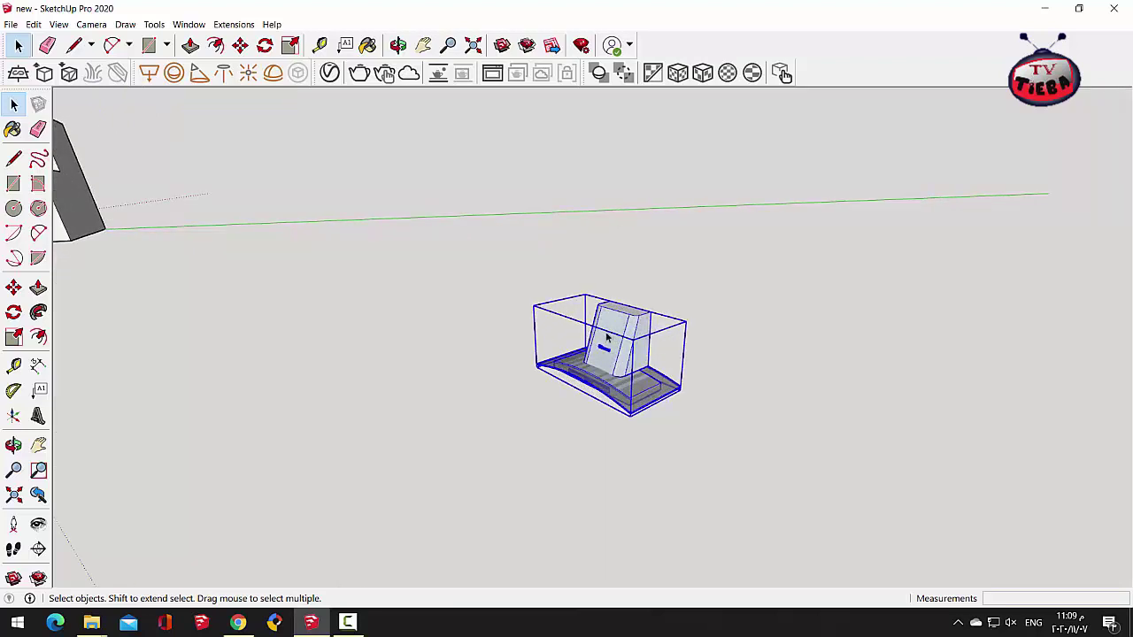
{"action": "left_click", "coordinate": [239, 45]}
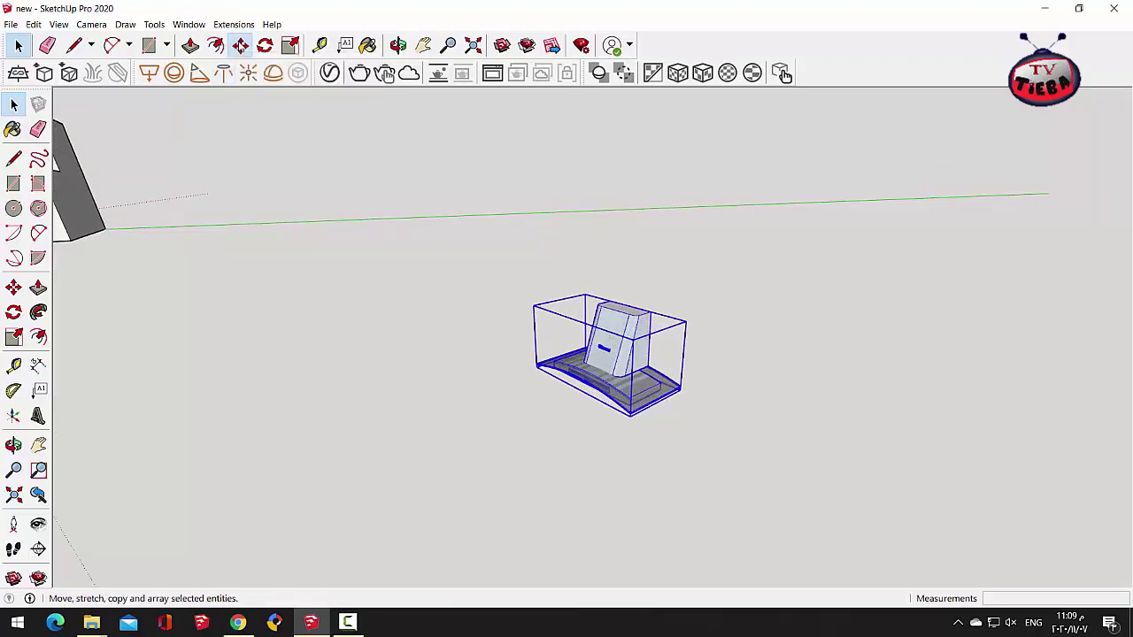
{"action": "scroll", "coordinate": [614, 310], "scroll_direction": "up", "scroll_amount": 5}
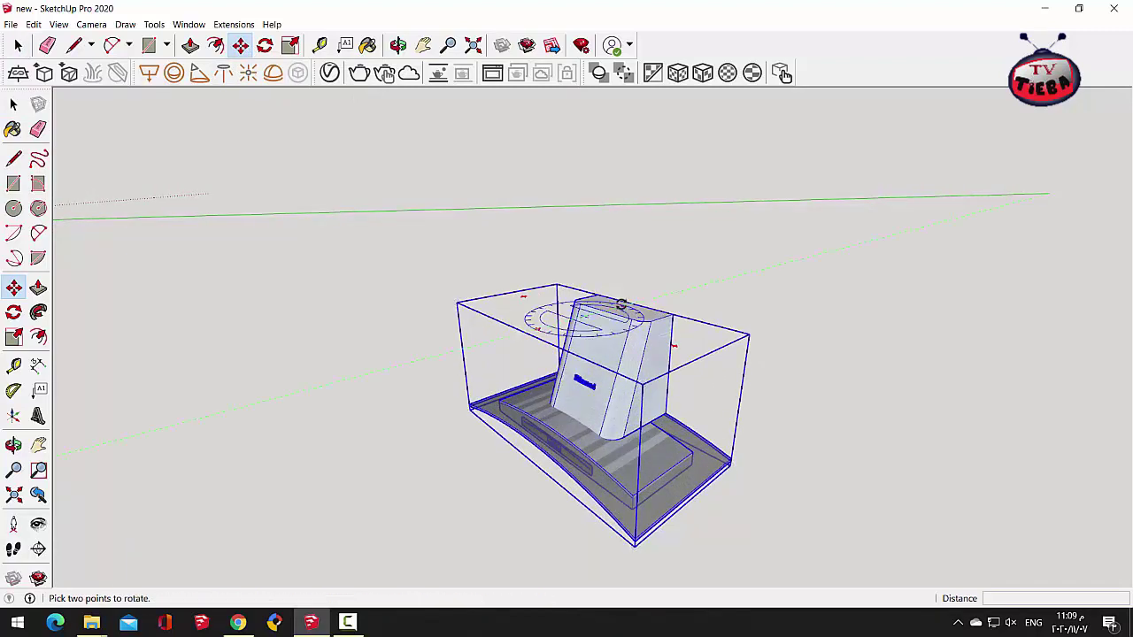
{"action": "left_click", "coordinate": [621, 304]}
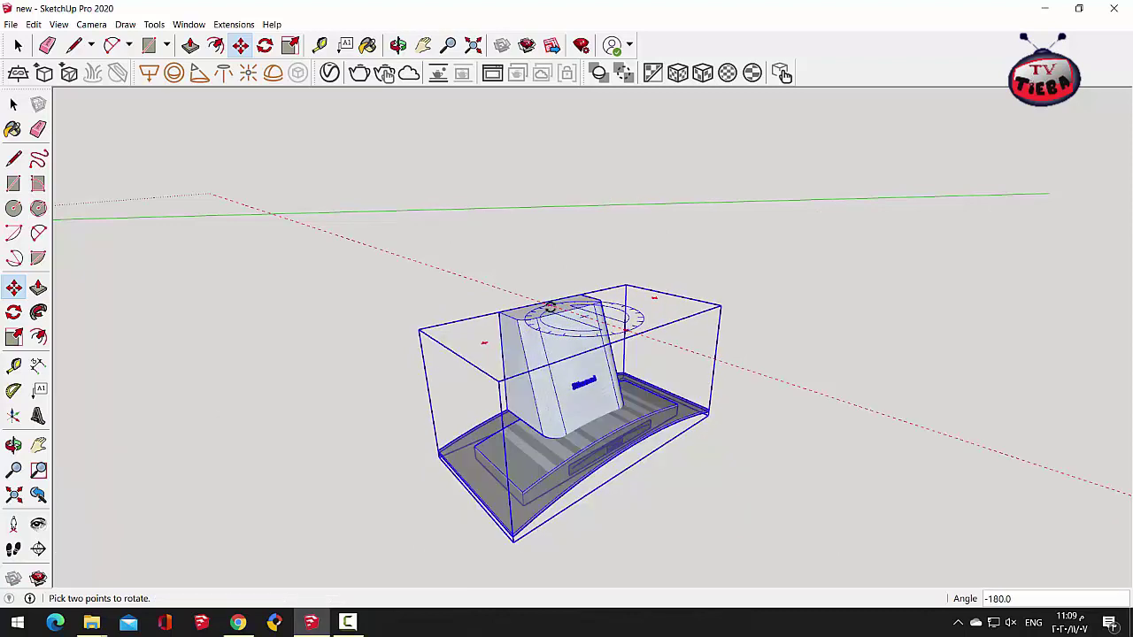
{"action": "left_click", "coordinate": [550, 306]}
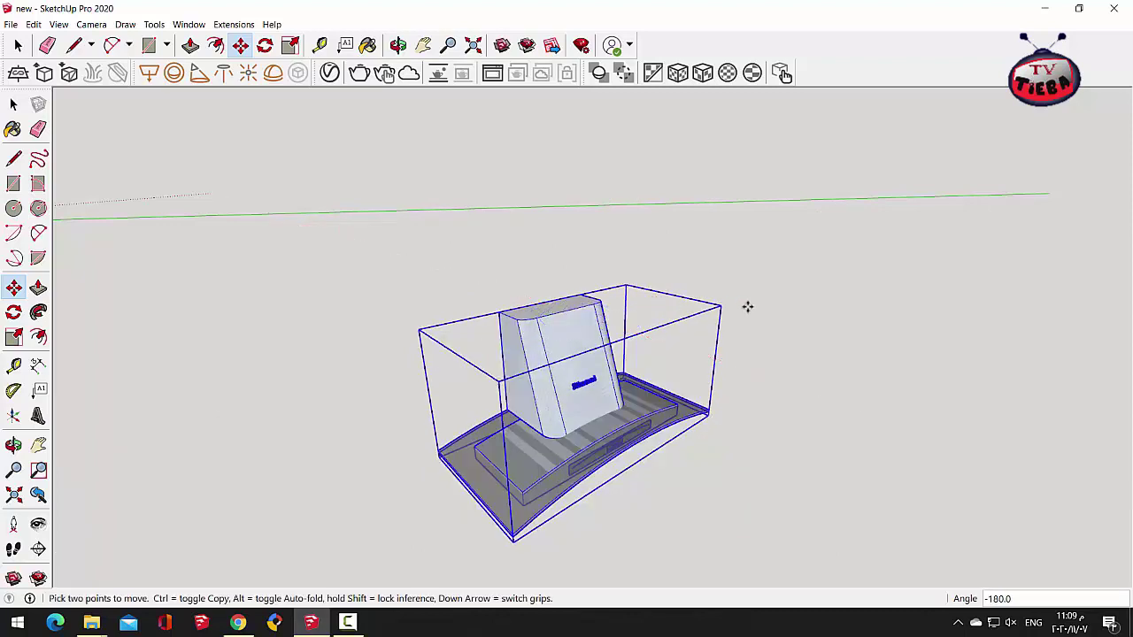
Step: Move the hood by its top back-edge midpoint into the gap between the wall cabinets above the stove
{"action": "scroll", "coordinate": [743, 310], "scroll_direction": "down", "scroll_amount": 5}
{"action": "scroll", "coordinate": [686, 363], "scroll_direction": "up", "scroll_amount": 3}
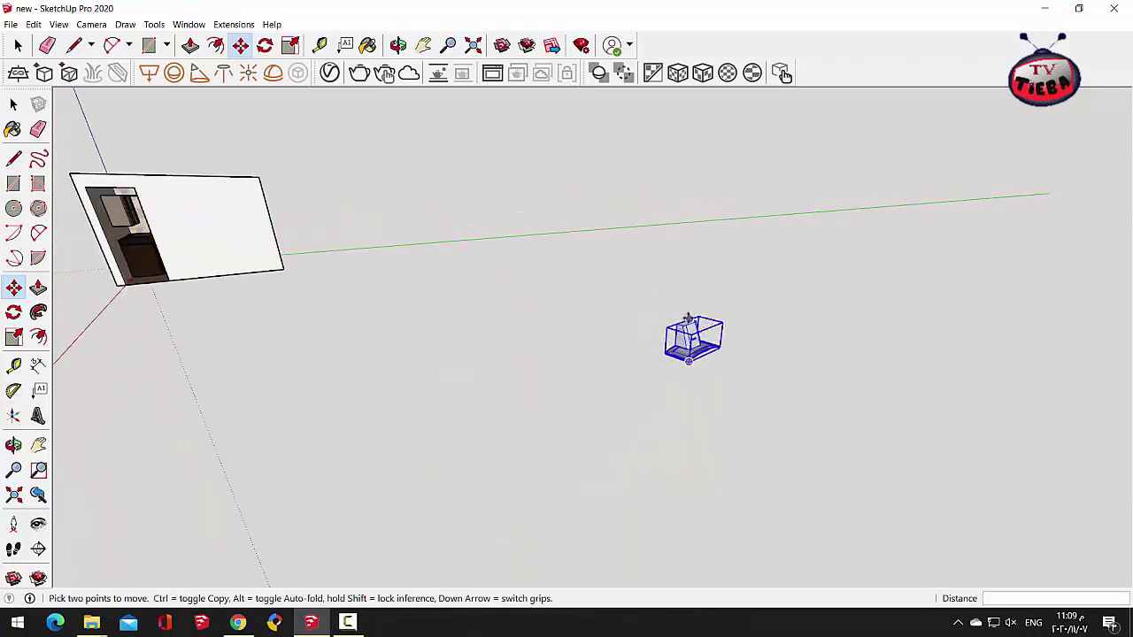
{"action": "scroll", "coordinate": [655, 329], "scroll_direction": "up", "scroll_amount": 2}
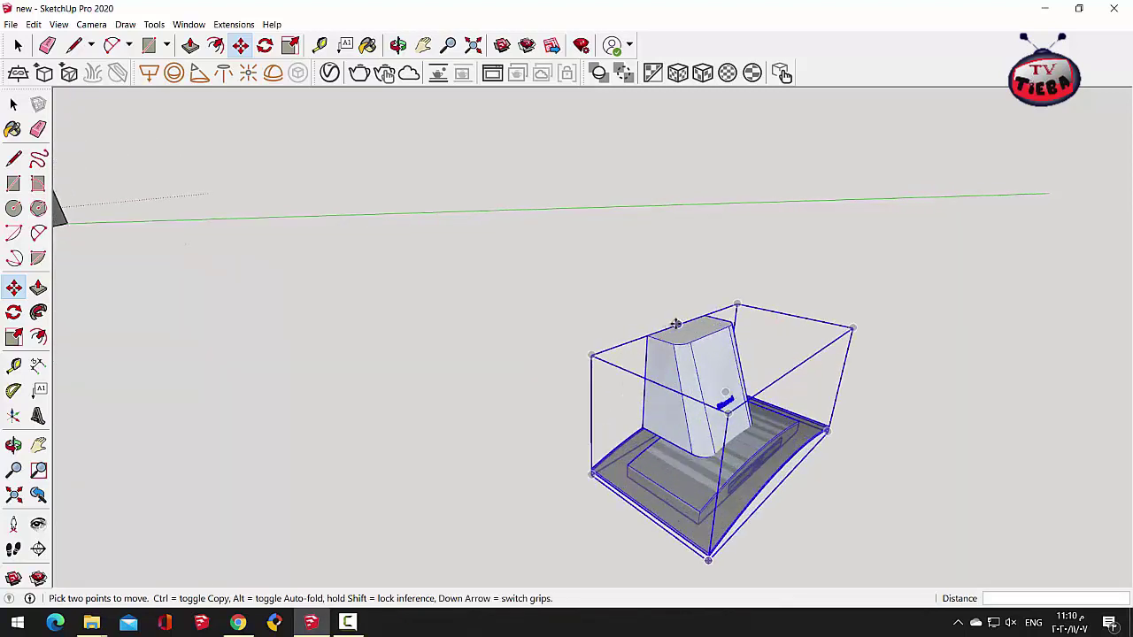
{"action": "left_click", "coordinate": [677, 324]}
{"action": "scroll", "coordinate": [744, 354], "scroll_direction": "down", "scroll_amount": 6}
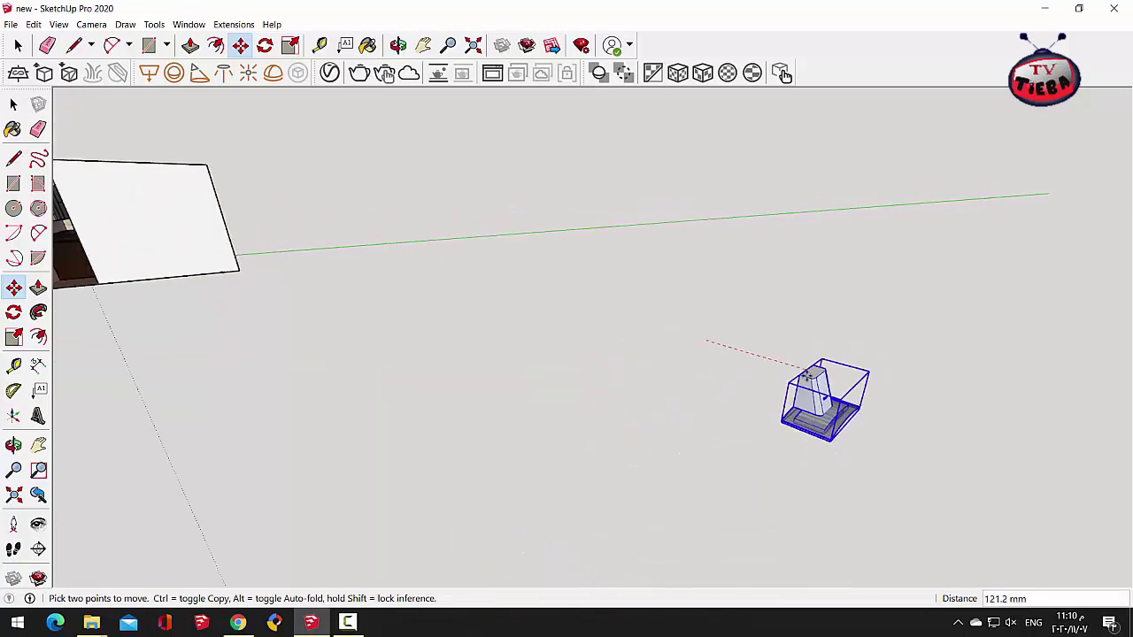
{"action": "scroll", "coordinate": [345, 265], "scroll_direction": "up", "scroll_amount": 5}
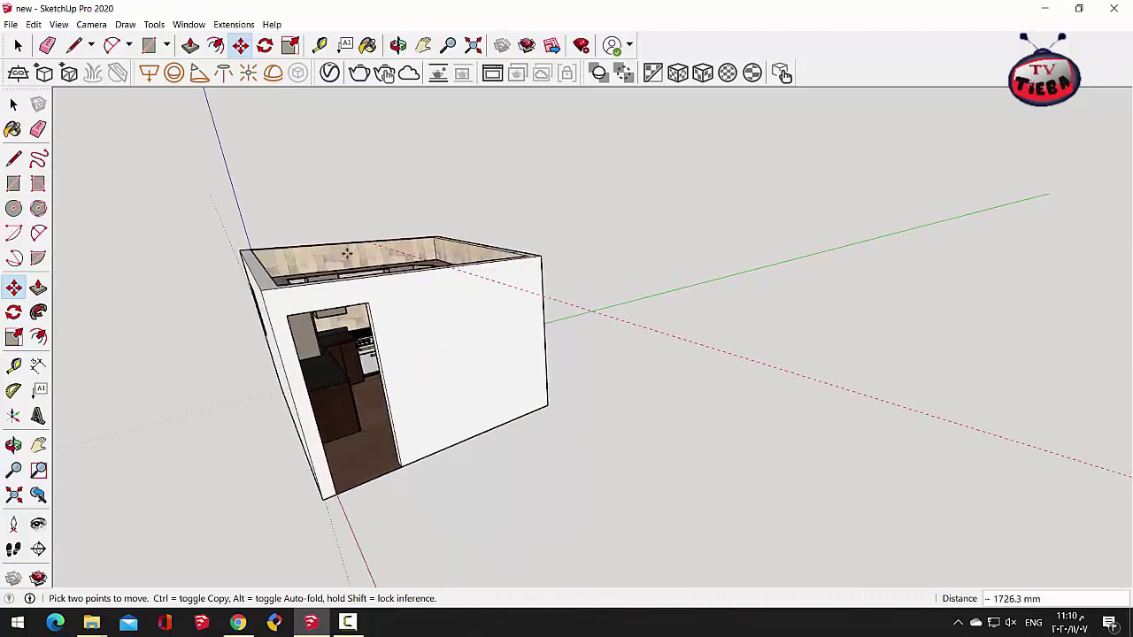
{"action": "scroll", "coordinate": [345, 264], "scroll_direction": "up", "scroll_amount": 8}
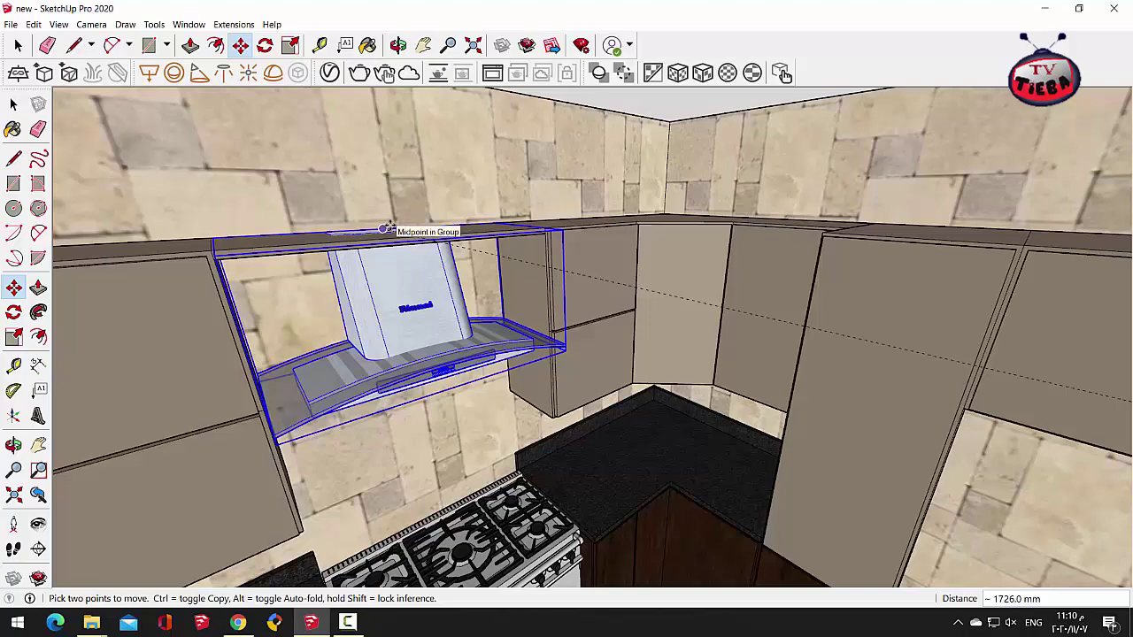
{"action": "left_click", "coordinate": [385, 228]}
Step: Move the hood straight down by 10 within the gap between the wall cabinets and deselect it
{"action": "left_click", "coordinate": [397, 44]}
{"action": "left_click_drag", "start_coordinate": [400, 142], "coordinate": [345, 222]}
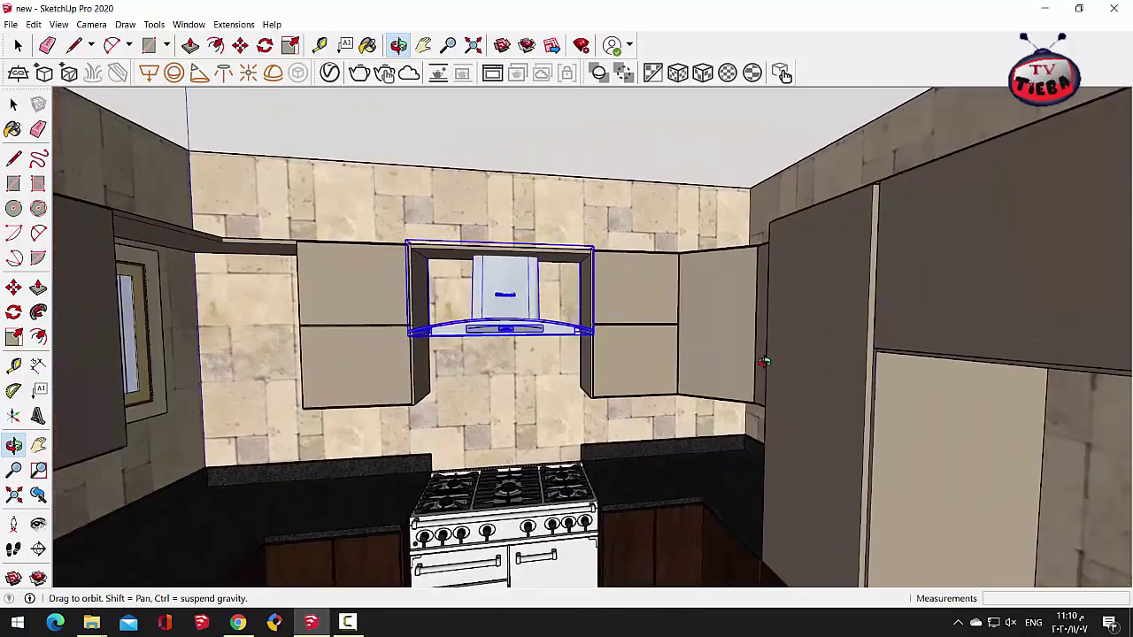
{"action": "scroll", "coordinate": [763, 362], "scroll_direction": "down", "scroll_amount": 2}
{"action": "mouse_move", "coordinate": [504, 362]}
{"action": "left_mouse_down"}
{"action": "mouse_move", "coordinate": [450, 360]}
{"action": "mouse_move", "coordinate": [501, 359]}
{"action": "mouse_move", "coordinate": [505, 396]}
{"action": "mouse_move", "coordinate": [507, 363]}
{"action": "left_mouse_up"}
{"action": "key", "text": "m"}
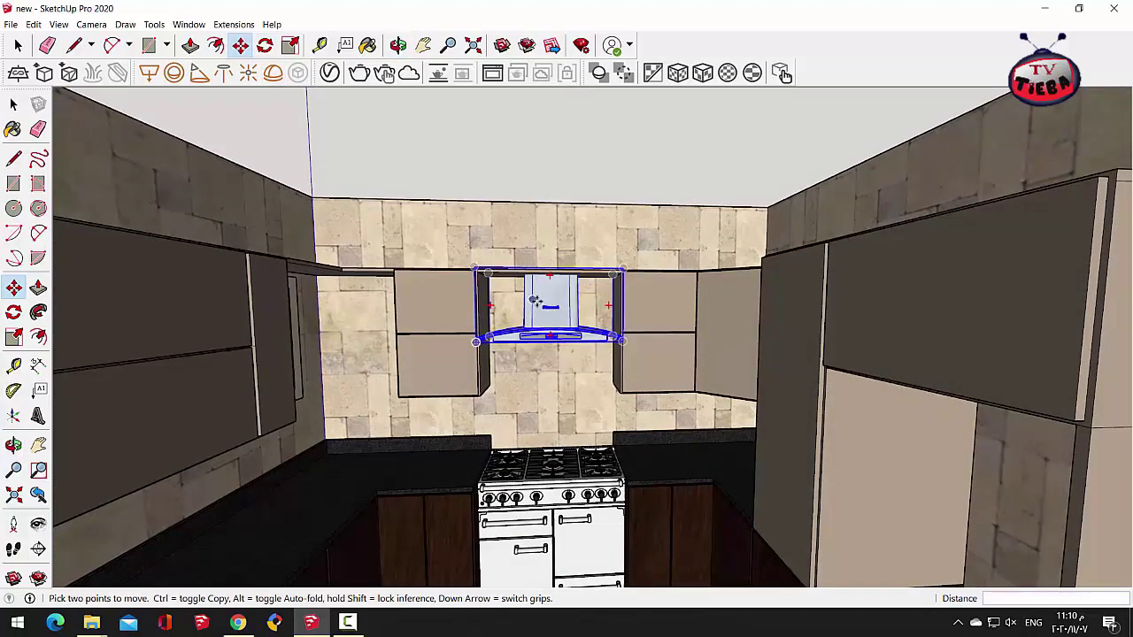
{"action": "left_click", "coordinate": [317, 300]}
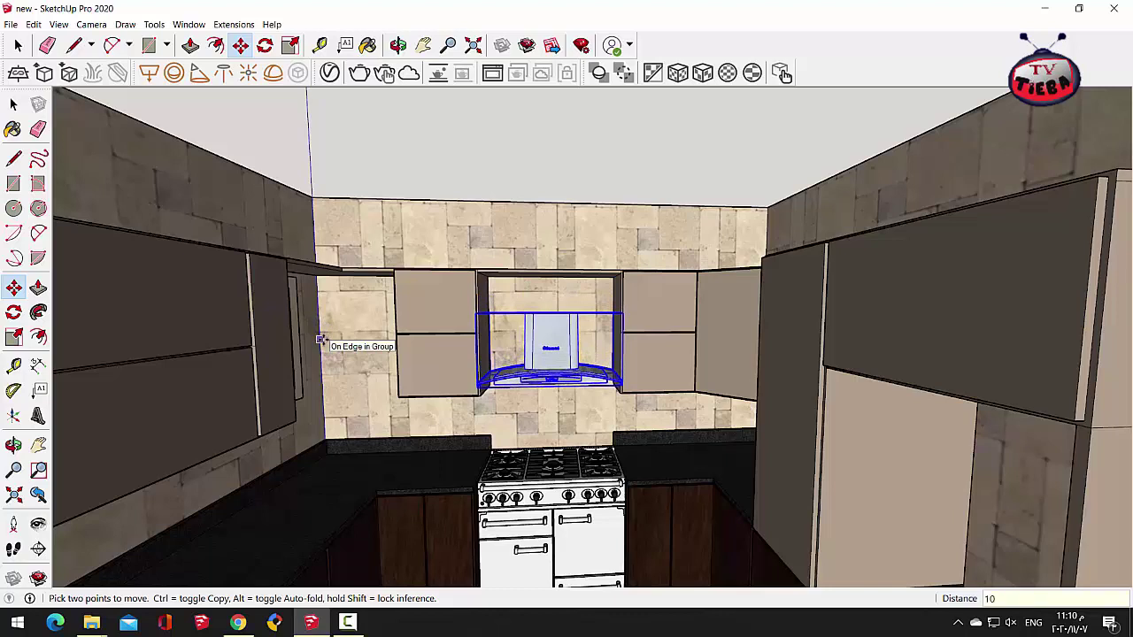
{"action": "key", "text": "Return"}
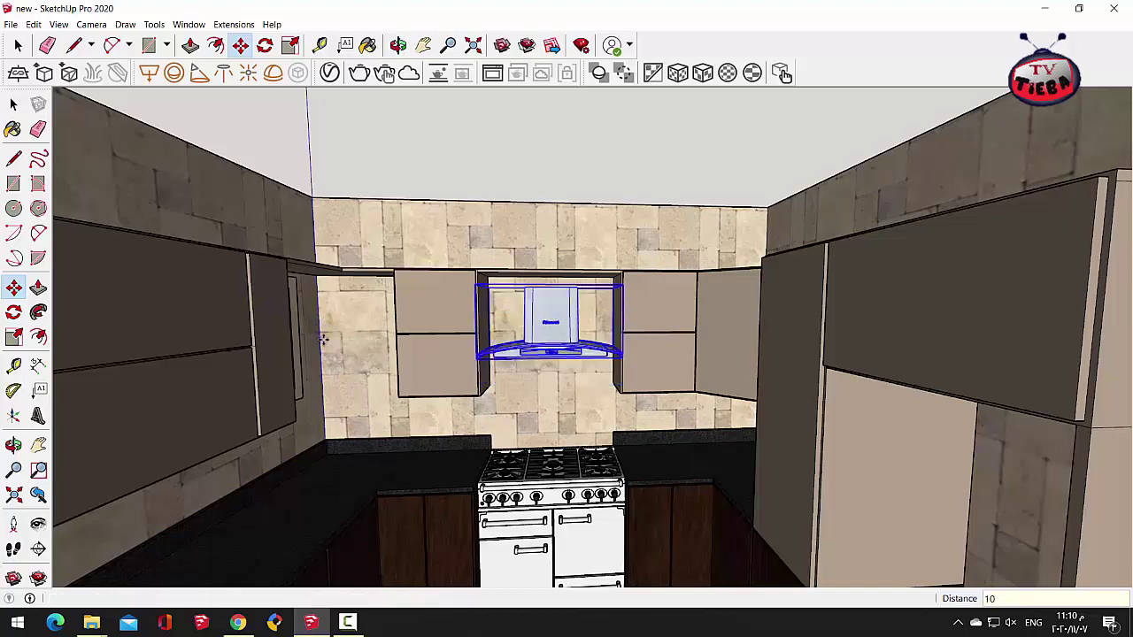
{"action": "left_click", "coordinate": [18, 45]}
{"action": "left_click", "coordinate": [348, 110]}
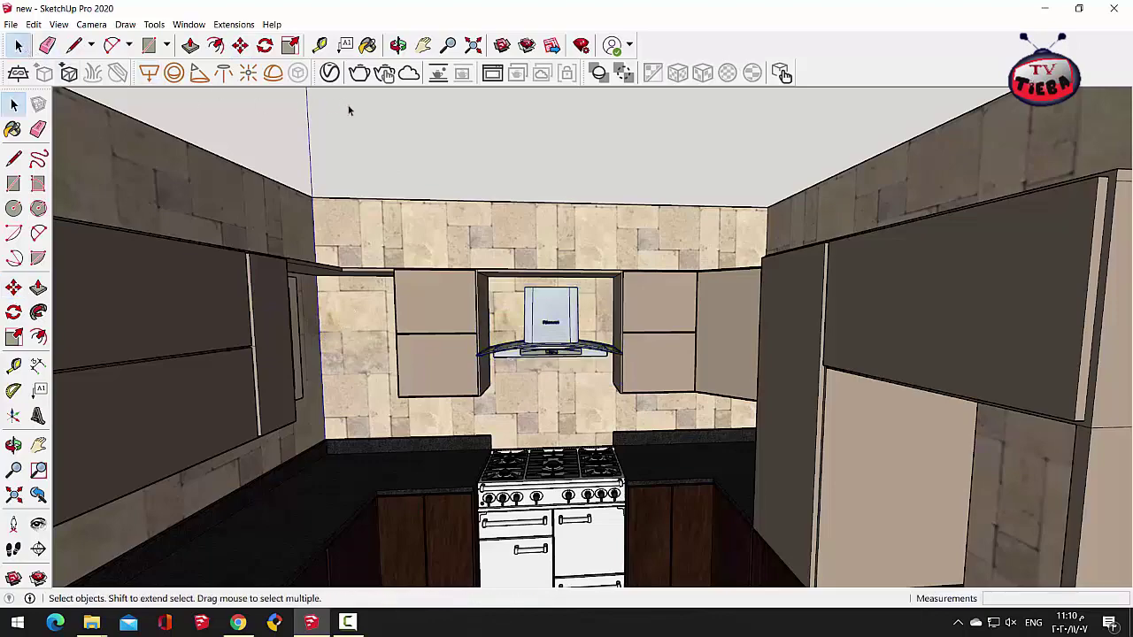
Step: Examine the placed hood and stove from outside the room, from above and inside the kitchen
{"action": "left_click", "coordinate": [398, 44]}
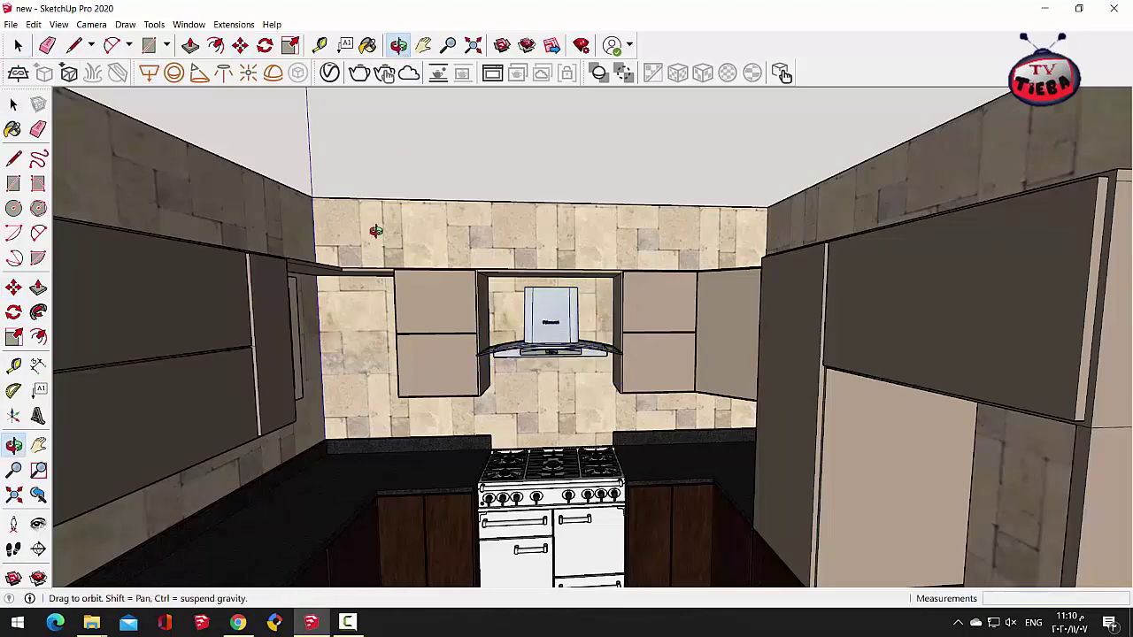
{"action": "left_click_drag", "start_coordinate": [375, 230], "coordinate": [628, 303]}
{"action": "left_click", "coordinate": [472, 45]}
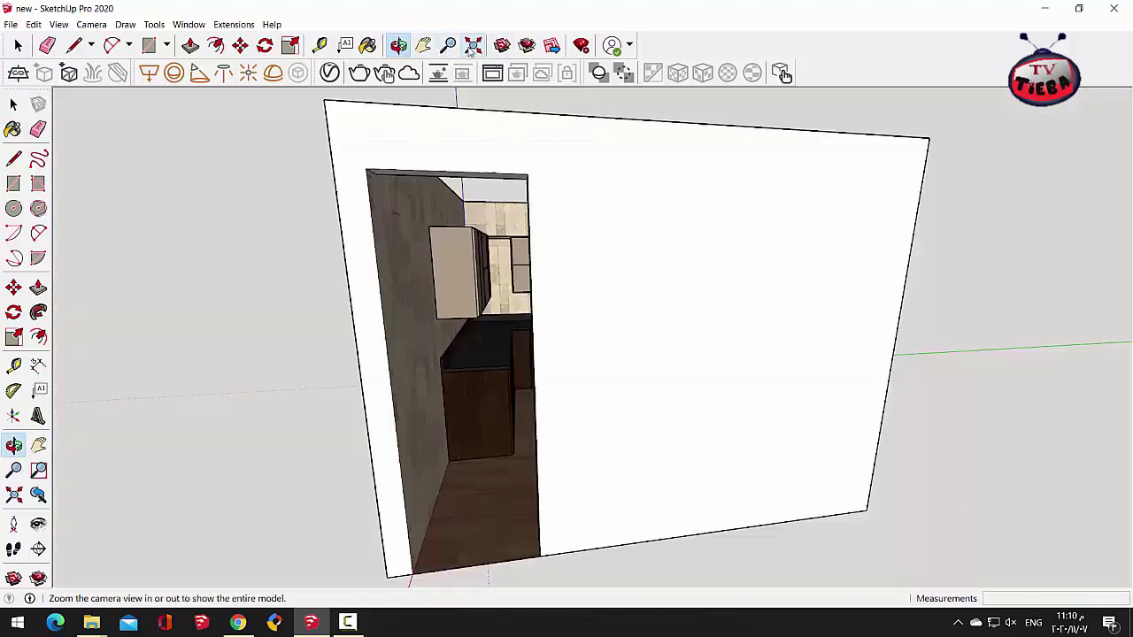
{"action": "left_click_drag", "start_coordinate": [478, 182], "coordinate": [551, 455]}
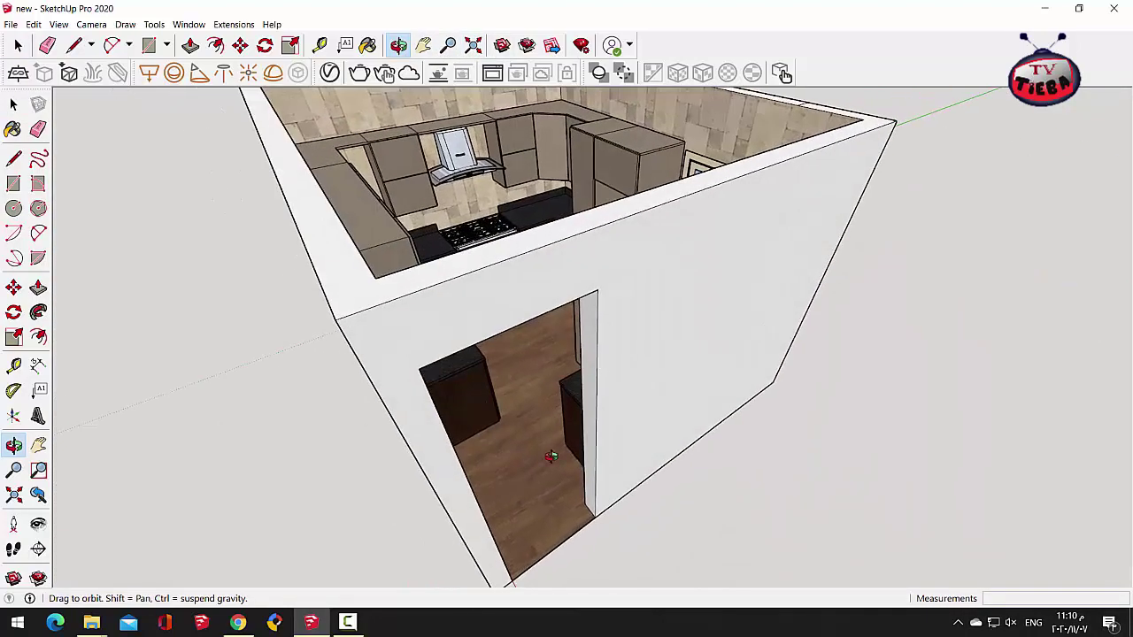
{"action": "scroll", "coordinate": [553, 491], "scroll_direction": "down", "scroll_amount": 3}
{"action": "scroll", "coordinate": [504, 232], "scroll_direction": "up", "scroll_amount": 5}
{"action": "scroll", "coordinate": [531, 393], "scroll_direction": "up", "scroll_amount": 5}
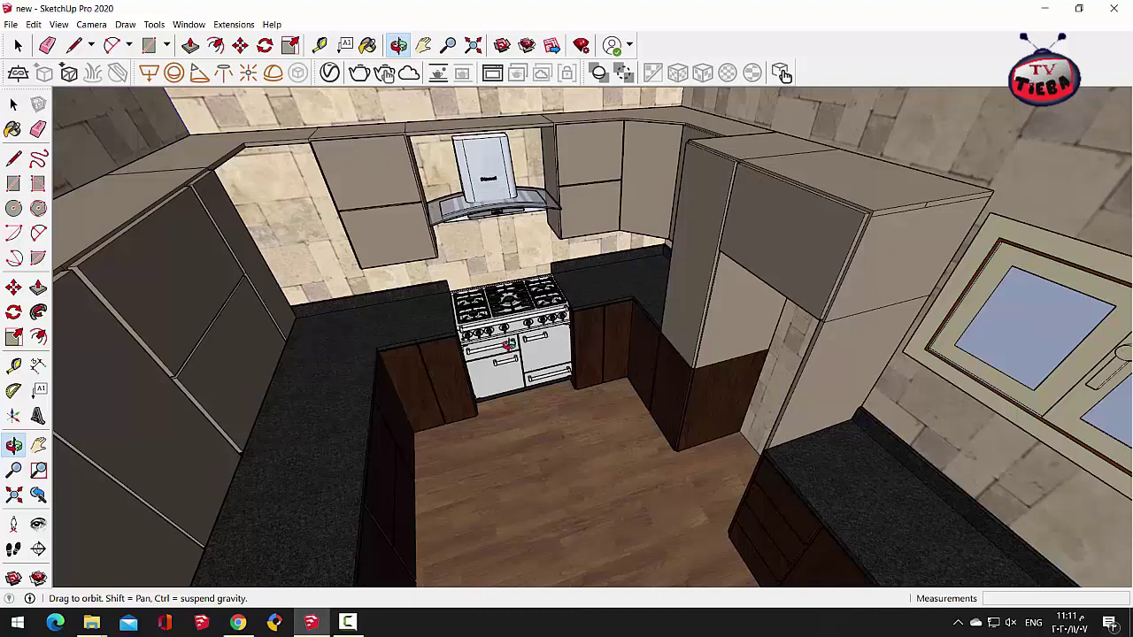
{"action": "left_click_drag", "start_coordinate": [526, 366], "coordinate": [416, 336]}
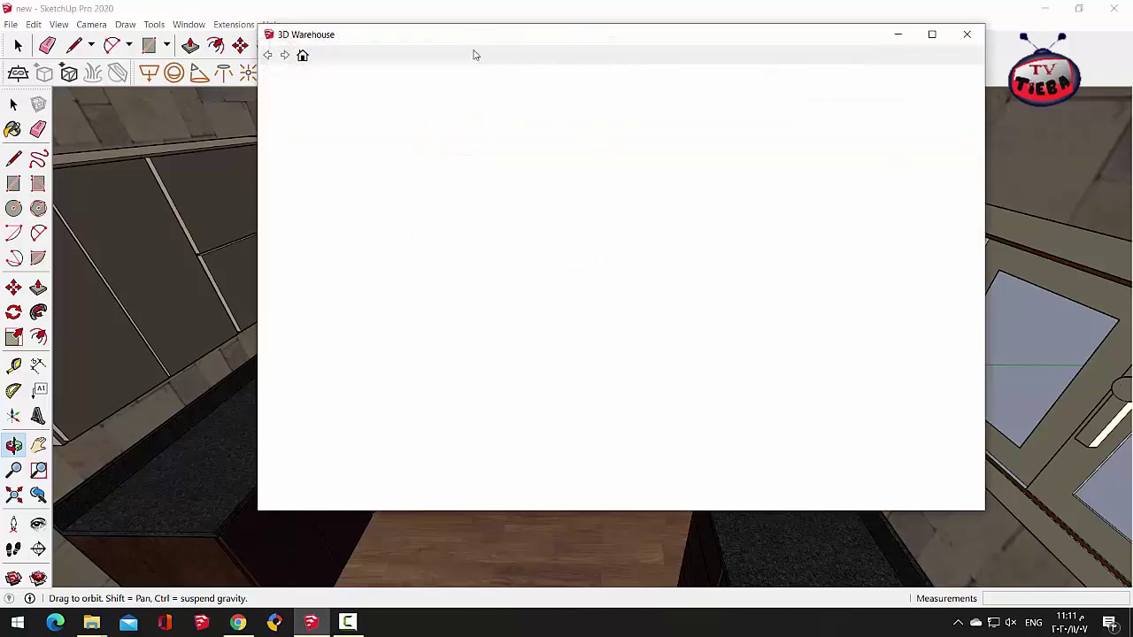
Step: Reposition the 3D Warehouse window and look through the collections on its home page
{"action": "mouse_move", "coordinate": [488, 35]}
{"action": "left_mouse_down"}
{"action": "mouse_move", "coordinate": [535, 44]}
{"action": "mouse_move", "coordinate": [419, 32]}
{"action": "left_mouse_up"}
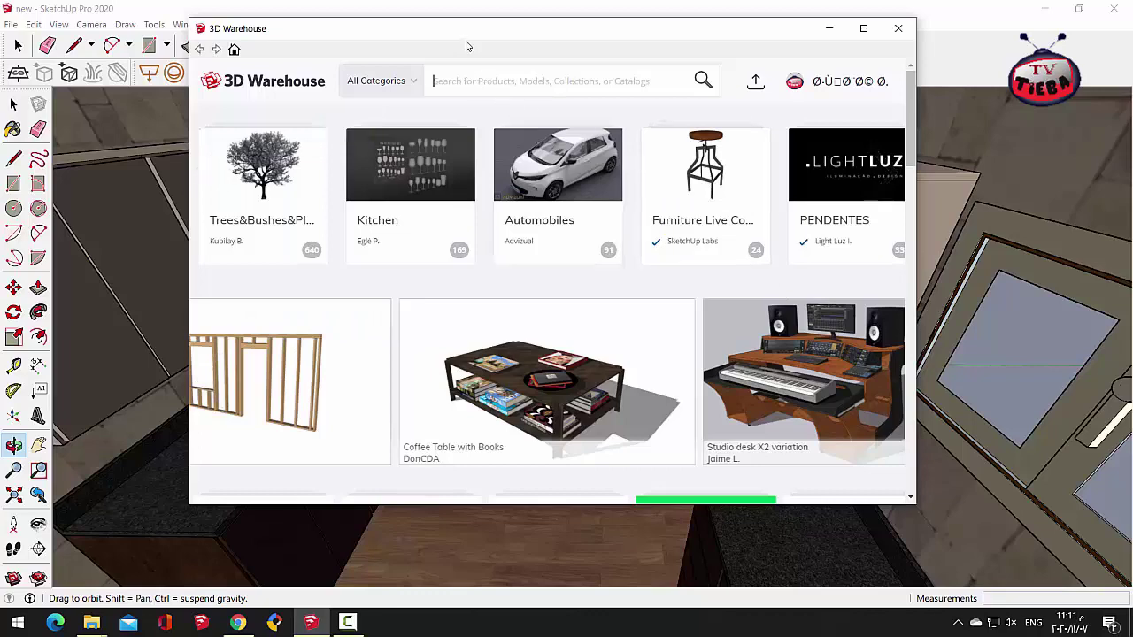
{"action": "mouse_move", "coordinate": [485, 35]}
{"action": "left_mouse_down"}
{"action": "mouse_move", "coordinate": [480, 44]}
{"action": "mouse_move", "coordinate": [480, 31]}
{"action": "left_mouse_up"}
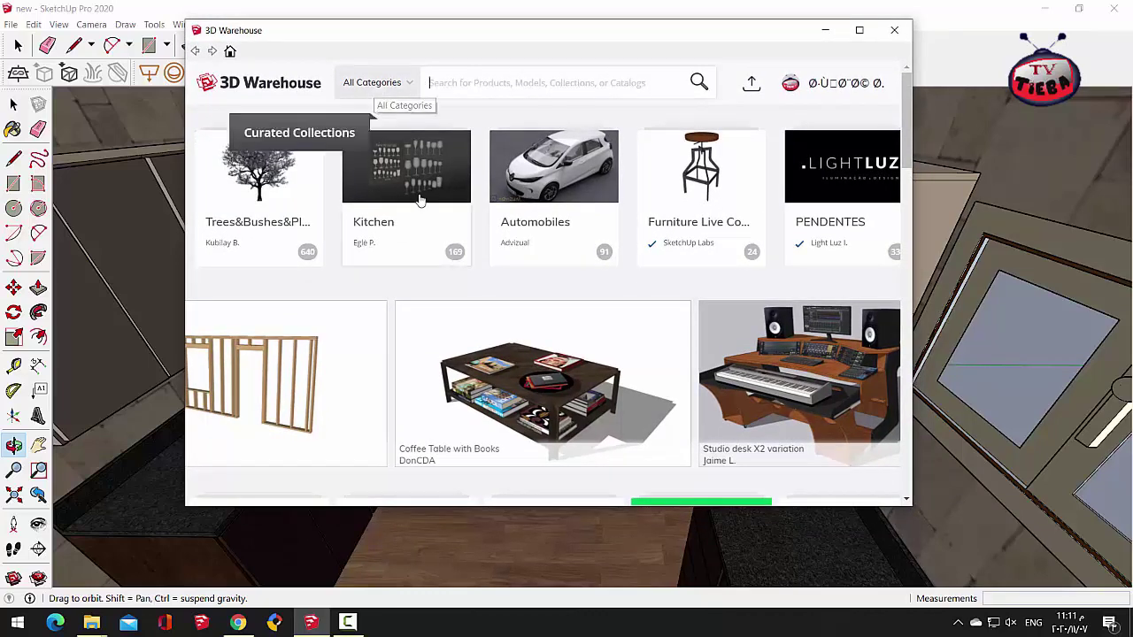
{"action": "scroll", "coordinate": [576, 302], "scroll_direction": "down", "scroll_amount": 6}
{"action": "scroll", "coordinate": [531, 299], "scroll_direction": "down", "scroll_amount": 3}
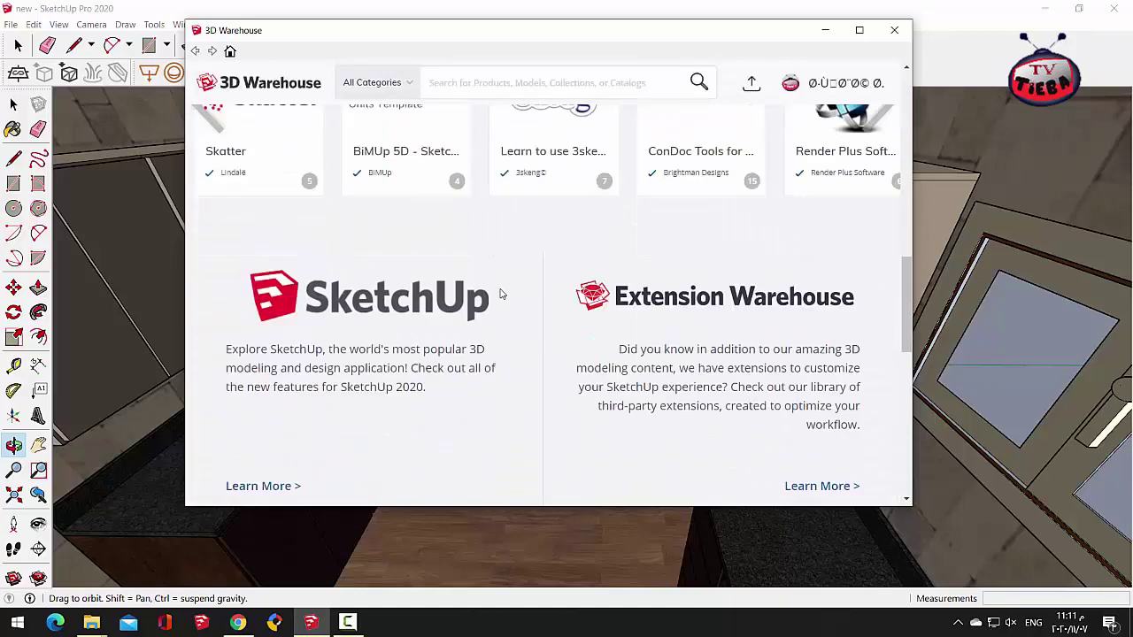
{"action": "scroll", "coordinate": [485, 327], "scroll_direction": "up", "scroll_amount": 3}
{"action": "scroll", "coordinate": [497, 325], "scroll_direction": "up", "scroll_amount": 6}
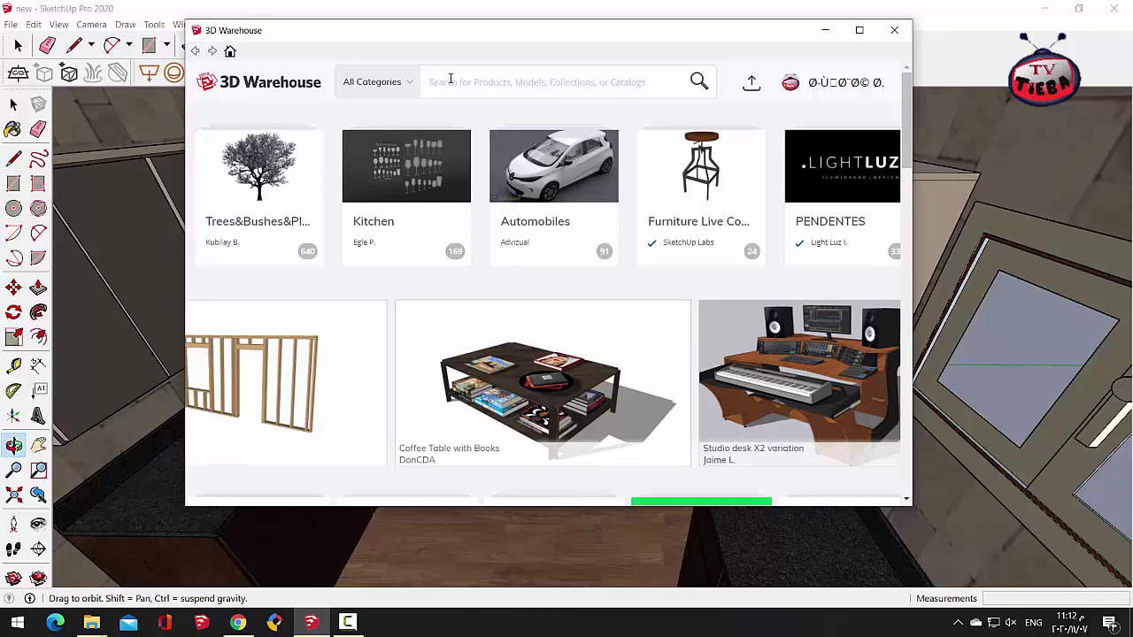
Step: Search 3D Warehouse for "kitchen sink" using the suggested term
{"action": "left_click", "coordinate": [451, 79]}
{"action": "type", "text": "kitch"}
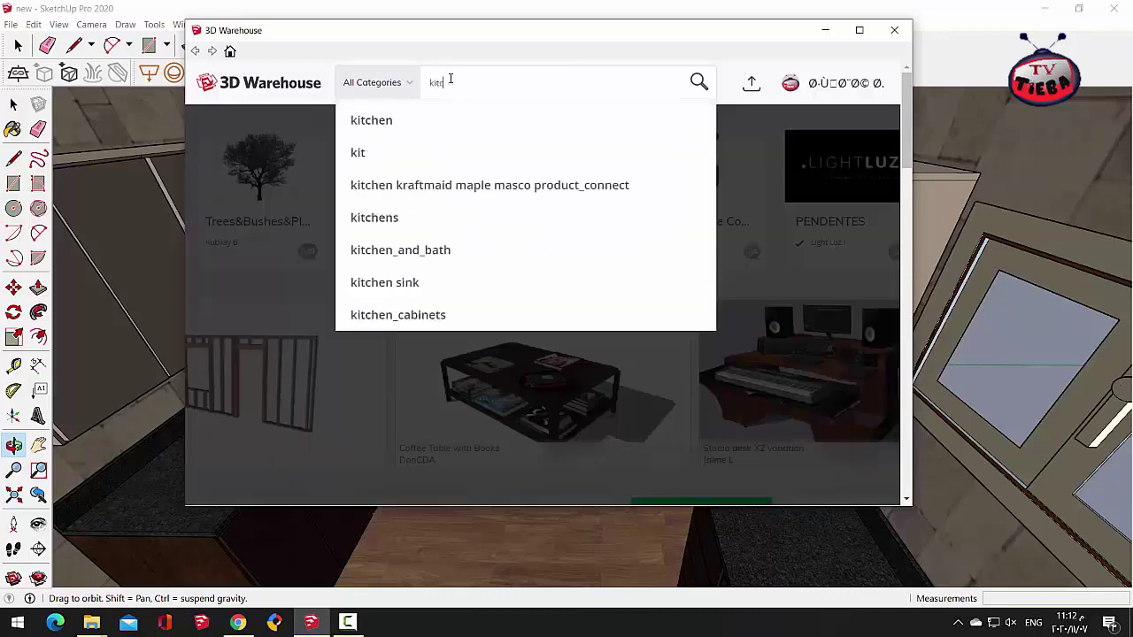
{"action": "type", "text": "en"}
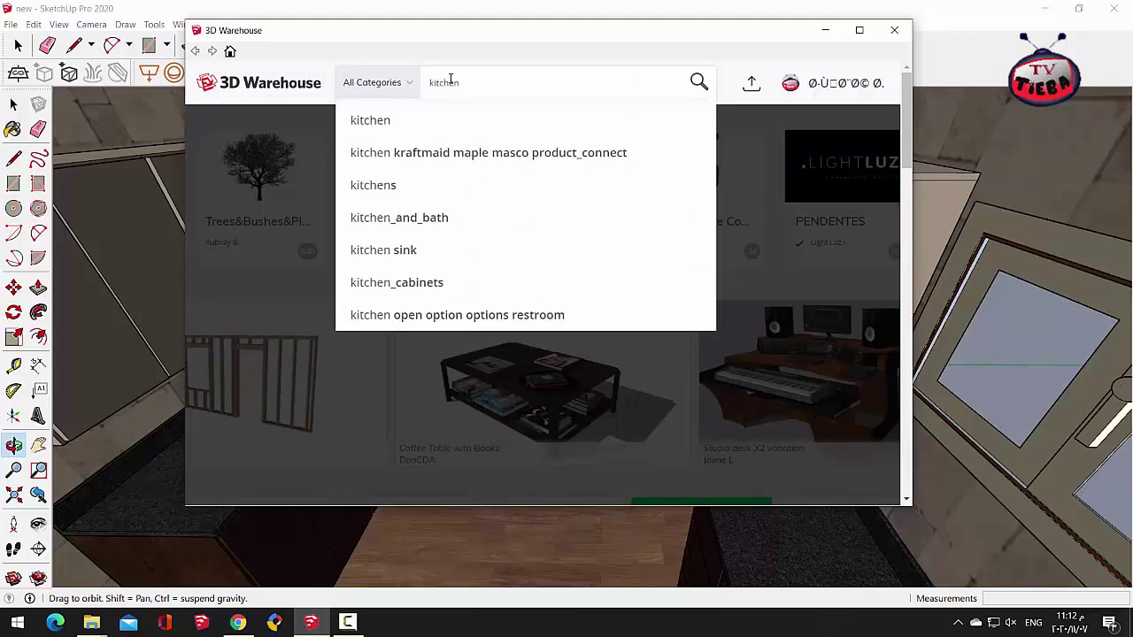
{"action": "key", "text": "Down"}
{"action": "key", "text": "Down"}
{"action": "key", "text": "Down"}
{"action": "key", "text": "Down"}
{"action": "key", "text": "Down"}
{"action": "key", "text": "Down"}
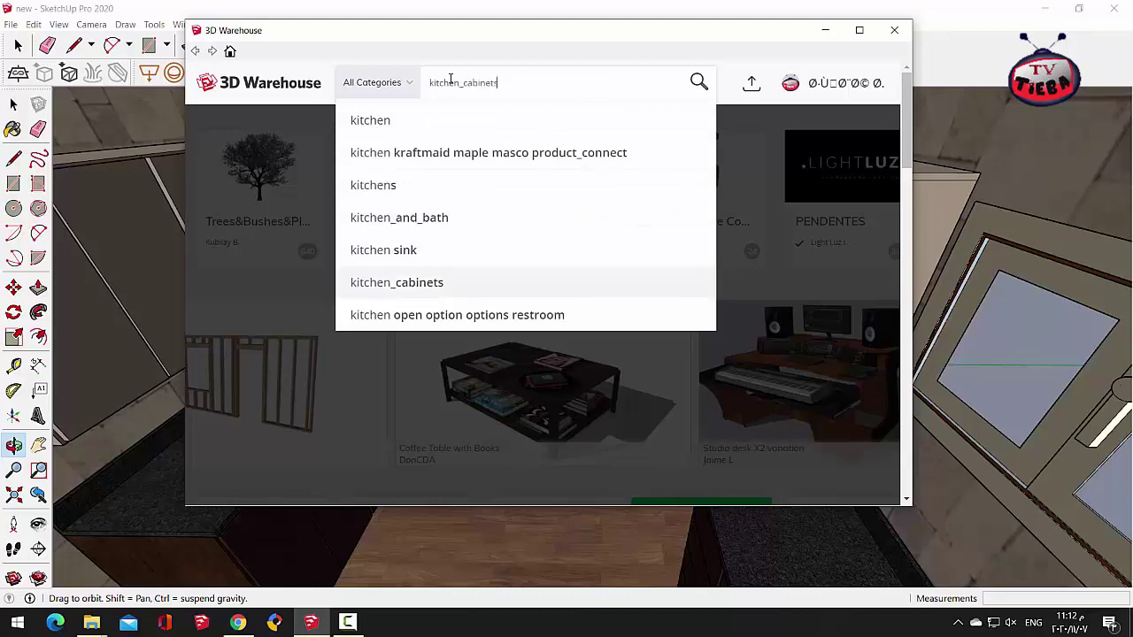
{"action": "key", "text": "Up"}
{"action": "key", "text": "Return"}
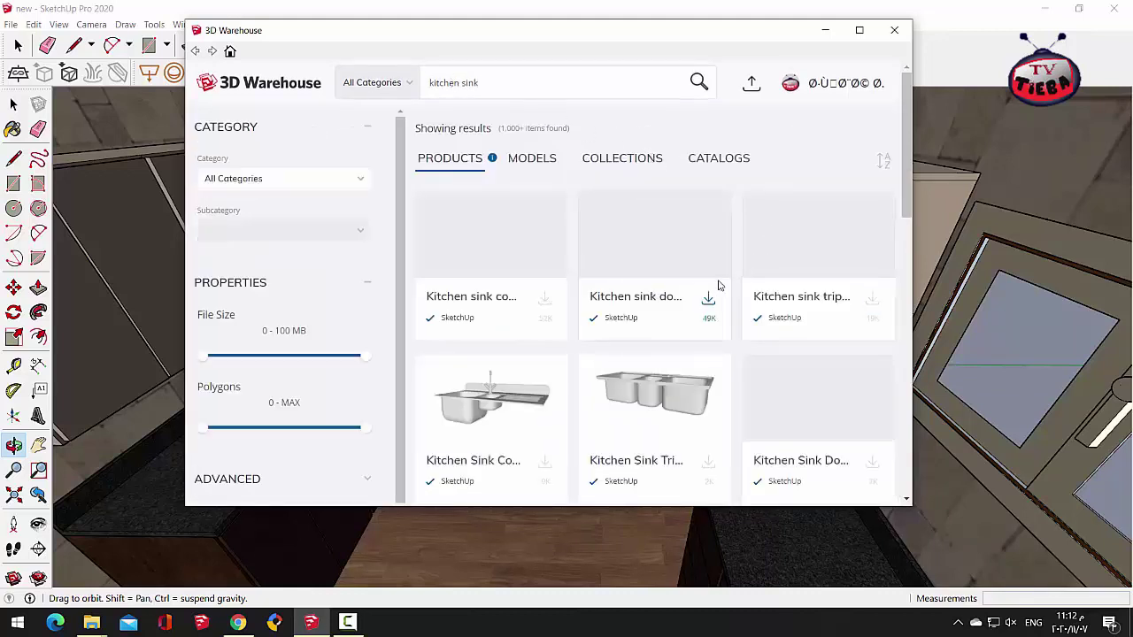
Step: Look through the kitchen sink product results for a model suited to the countertop
{"action": "scroll", "coordinate": [690, 362], "scroll_direction": "down", "scroll_amount": 3}
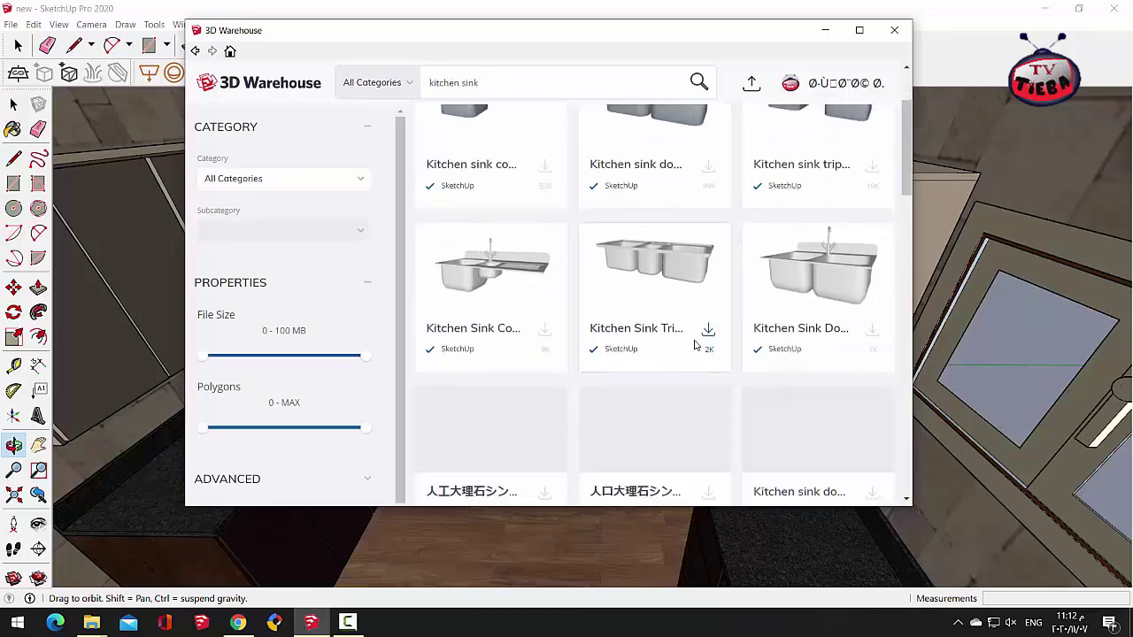
{"action": "scroll", "coordinate": [699, 265], "scroll_direction": "down", "scroll_amount": 7}
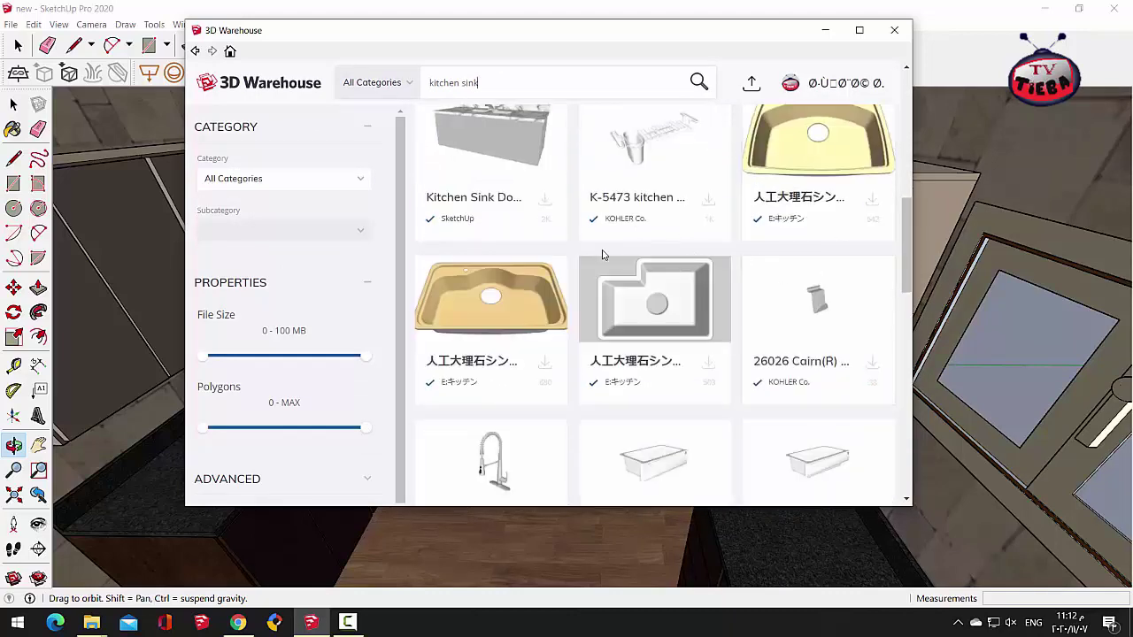
{"action": "scroll", "coordinate": [769, 294], "scroll_direction": "down", "scroll_amount": 4}
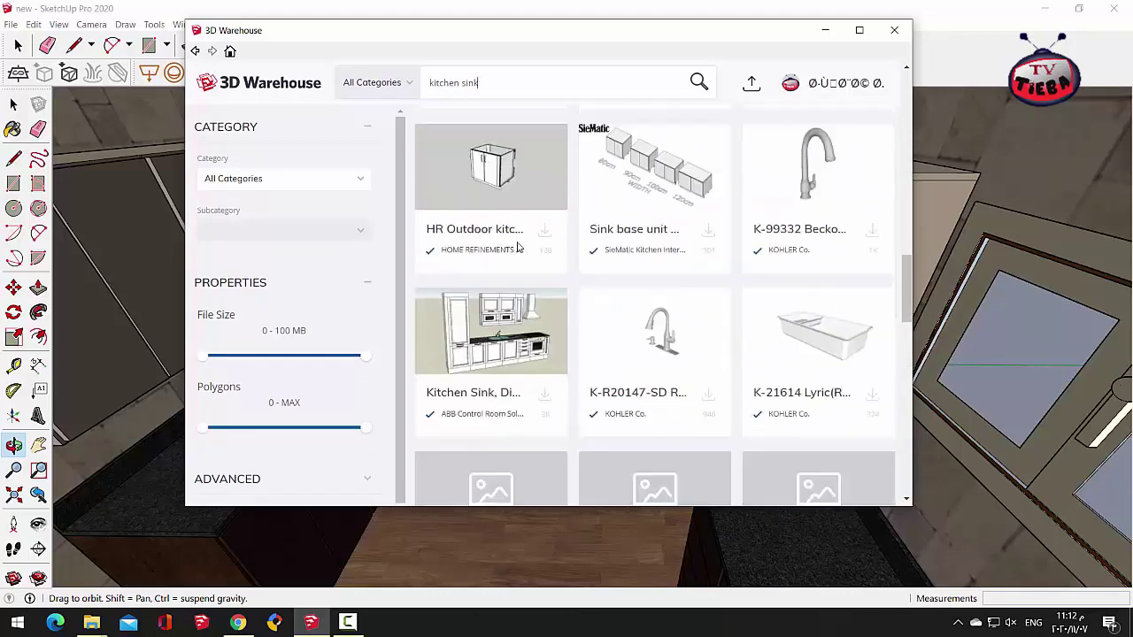
{"action": "scroll", "coordinate": [776, 274], "scroll_direction": "down", "scroll_amount": 2}
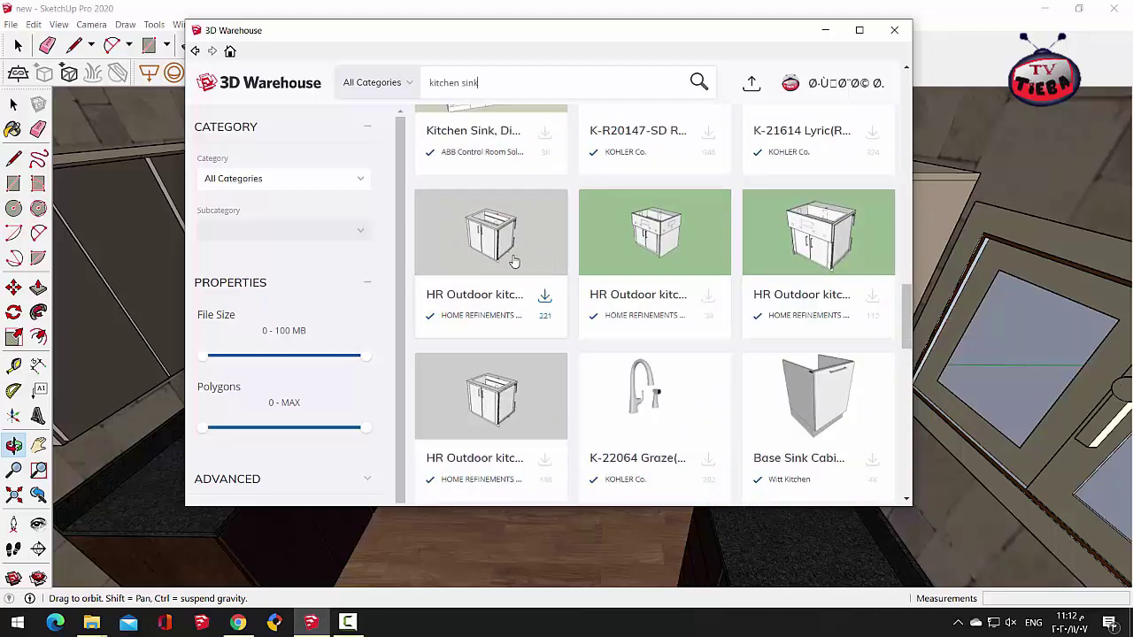
{"action": "scroll", "coordinate": [556, 261], "scroll_direction": "down", "scroll_amount": 4}
{"action": "scroll", "coordinate": [691, 257], "scroll_direction": "down", "scroll_amount": 2}
{"action": "scroll", "coordinate": [683, 286], "scroll_direction": "up", "scroll_amount": 6}
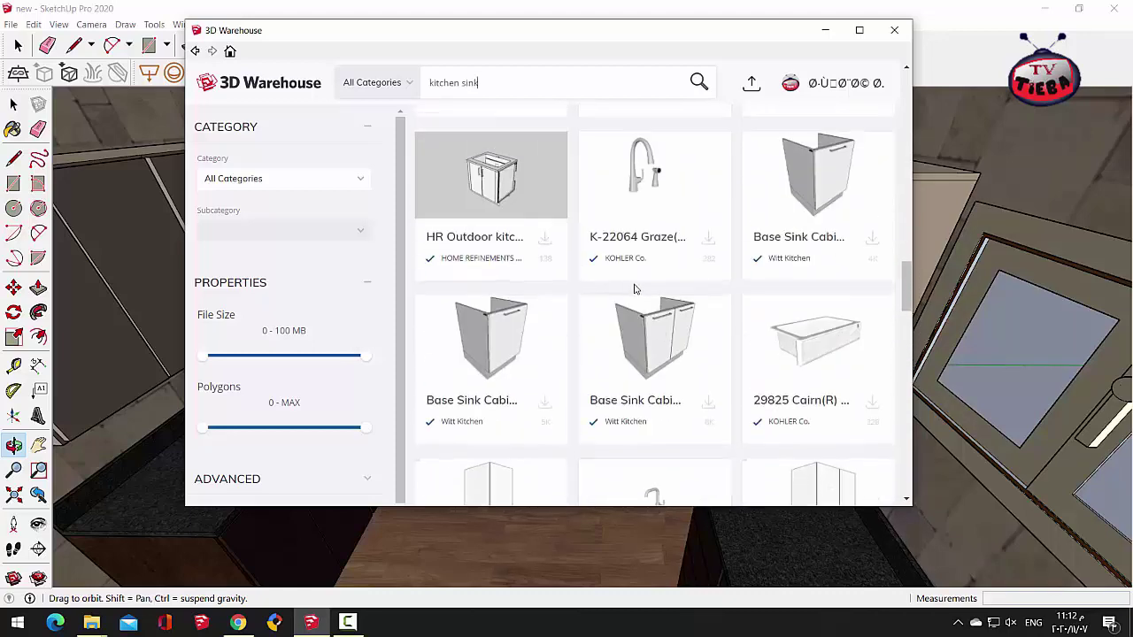
{"action": "scroll", "coordinate": [579, 266], "scroll_direction": "up", "scroll_amount": 10}
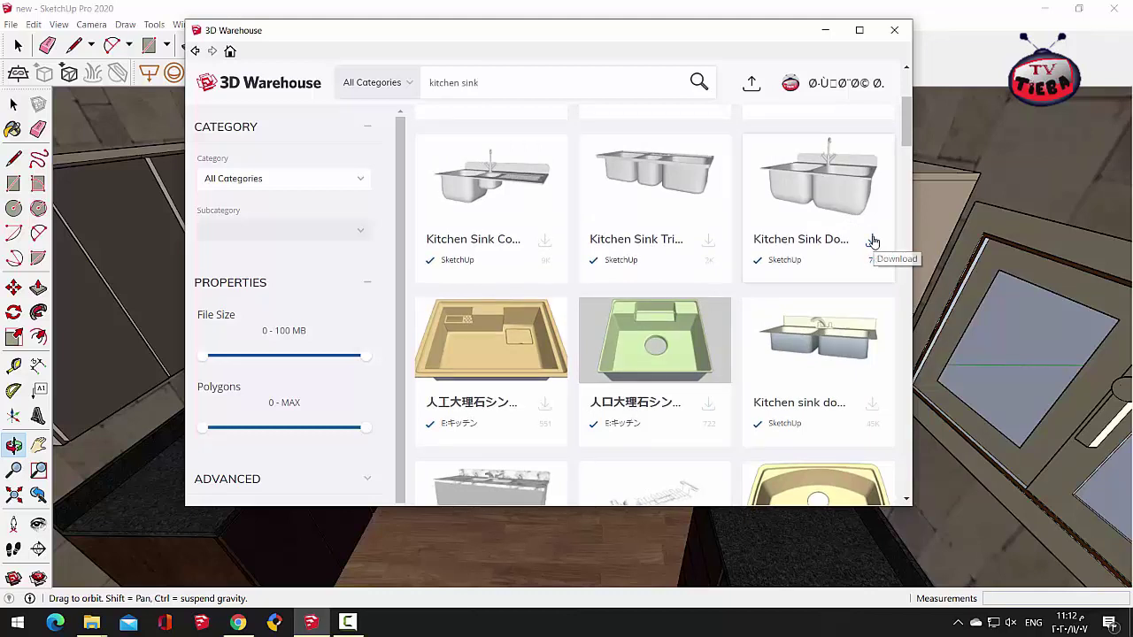
Step: Download the double kitchen sink model to the Desktop as Plumbing-Fixtures_Kitchen-Sink-Double instead of loading it directly into the model
{"action": "left_click", "coordinate": [873, 241]}
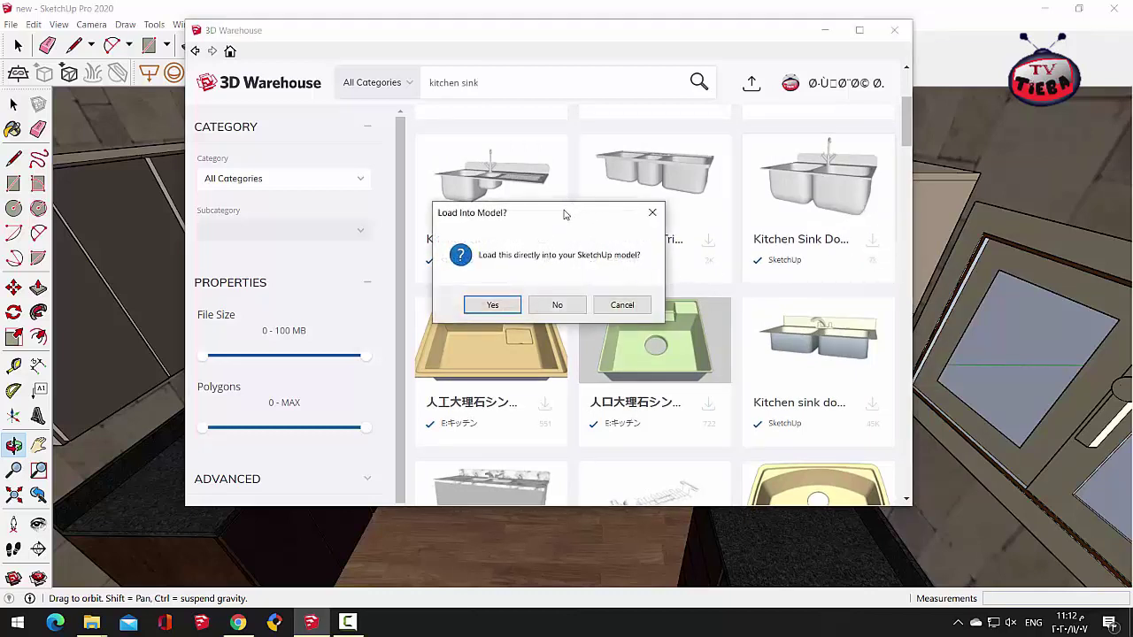
{"action": "left_click_drag", "start_coordinate": [564, 214], "coordinate": [535, 134]}
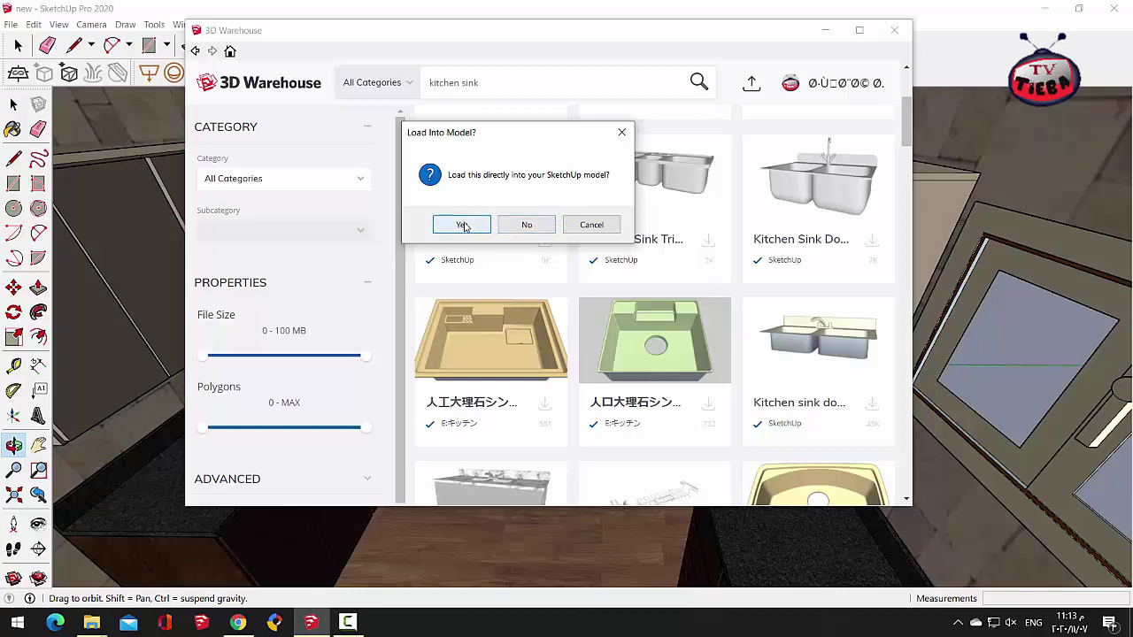
{"action": "left_click_drag", "start_coordinate": [516, 137], "coordinate": [519, 73]}
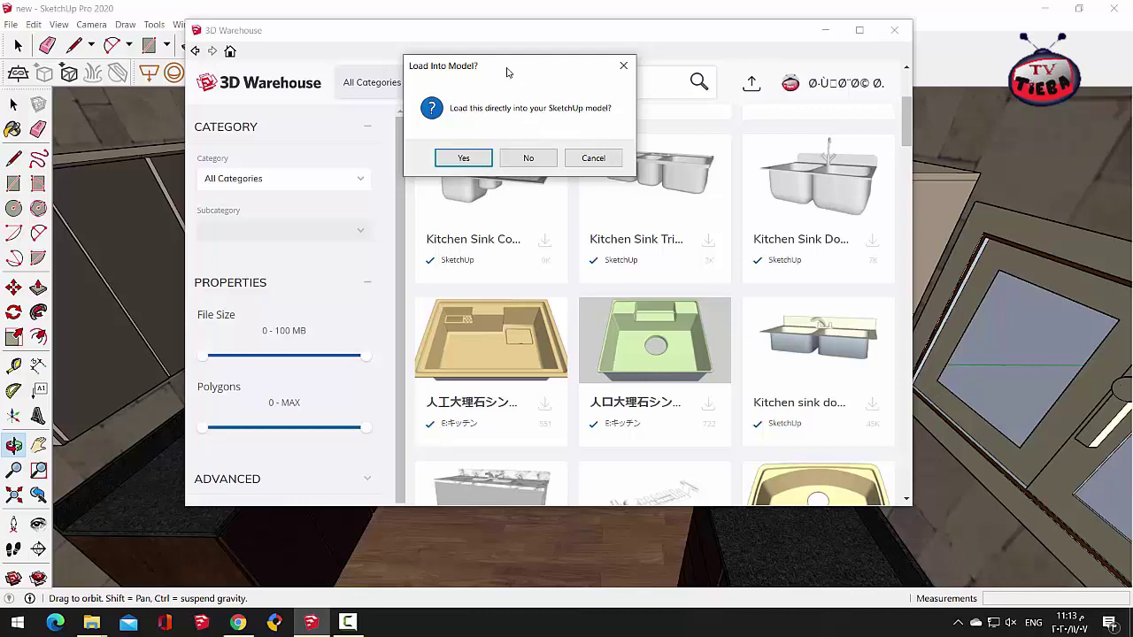
{"action": "left_click_drag", "start_coordinate": [523, 66], "coordinate": [565, 76]}
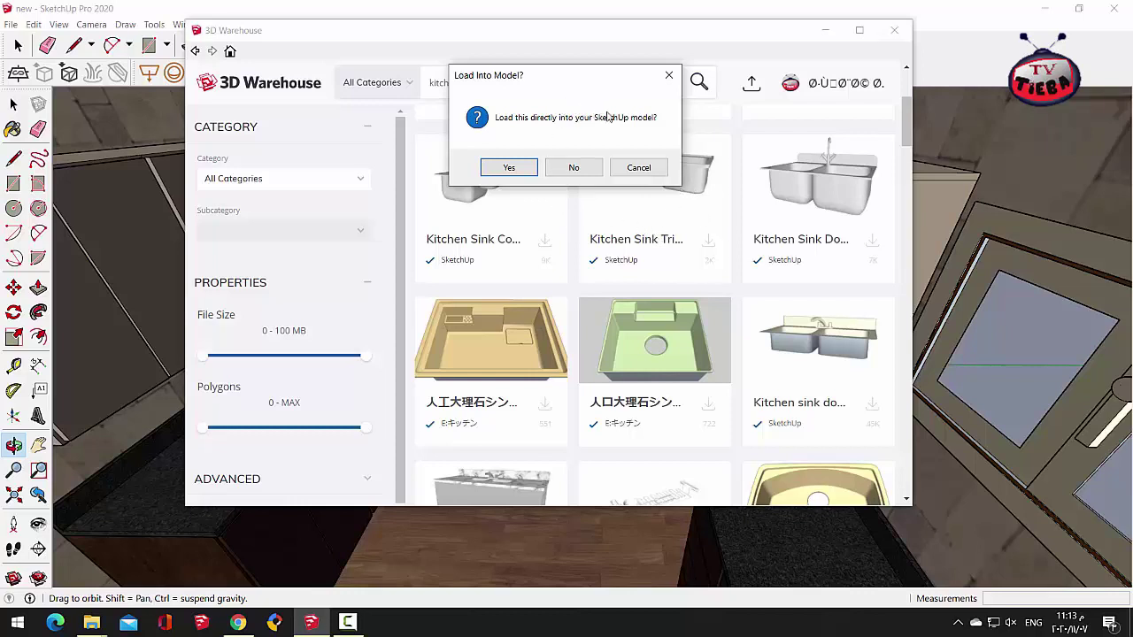
{"action": "left_click", "coordinate": [573, 169]}
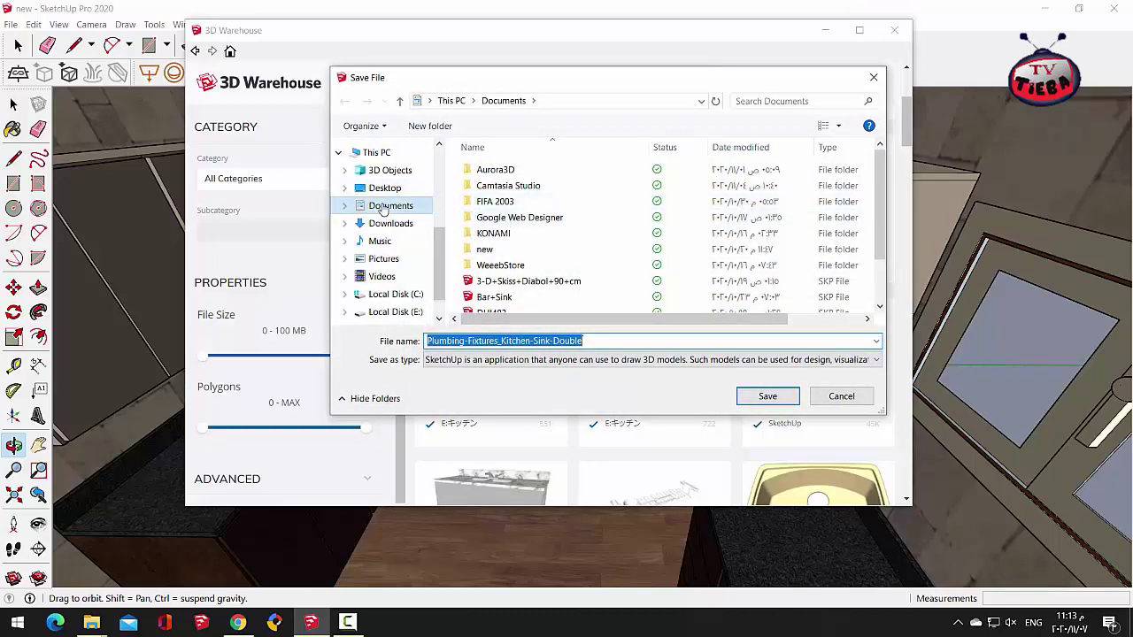
{"action": "left_click", "coordinate": [384, 188]}
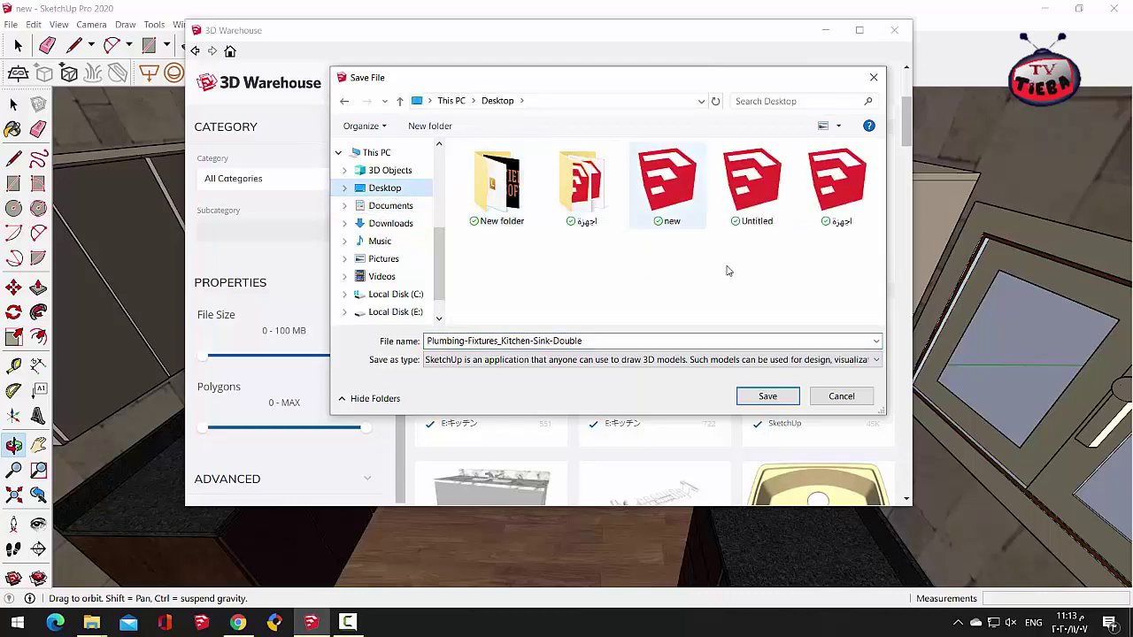
{"action": "left_click", "coordinate": [776, 400]}
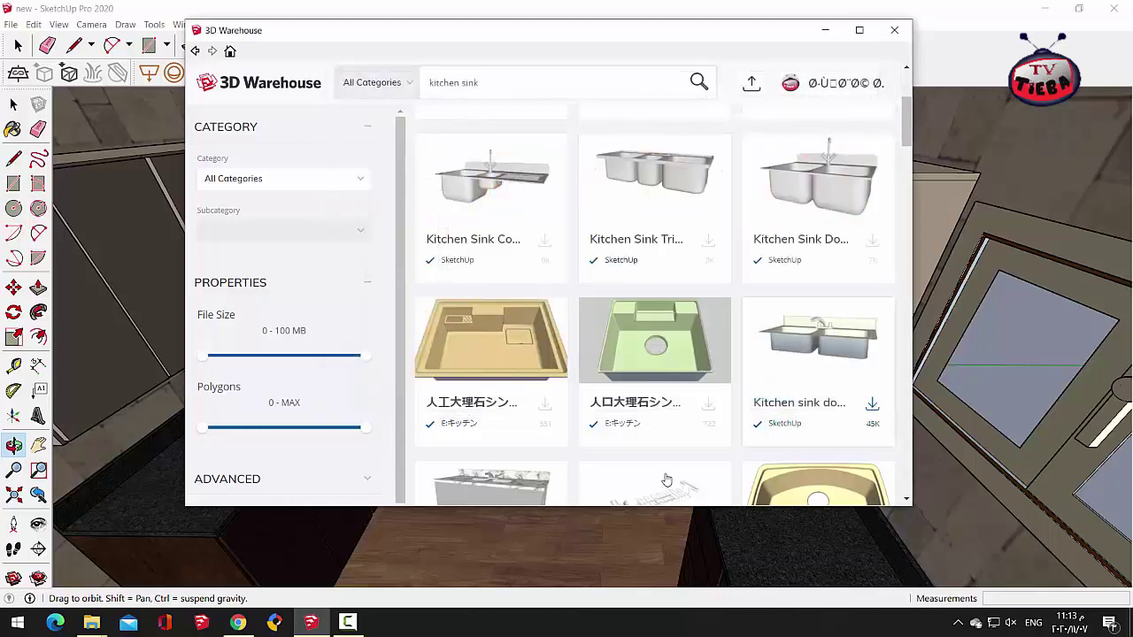
Step: Bring the downloaded Plumbing-Fixtures_Kitchen-Sink-Double file from the desktop into the SketchUp kitchen model and close 3D Warehouse
{"action": "left_click", "coordinate": [791, 83]}
{"action": "left_click", "coordinate": [825, 31]}
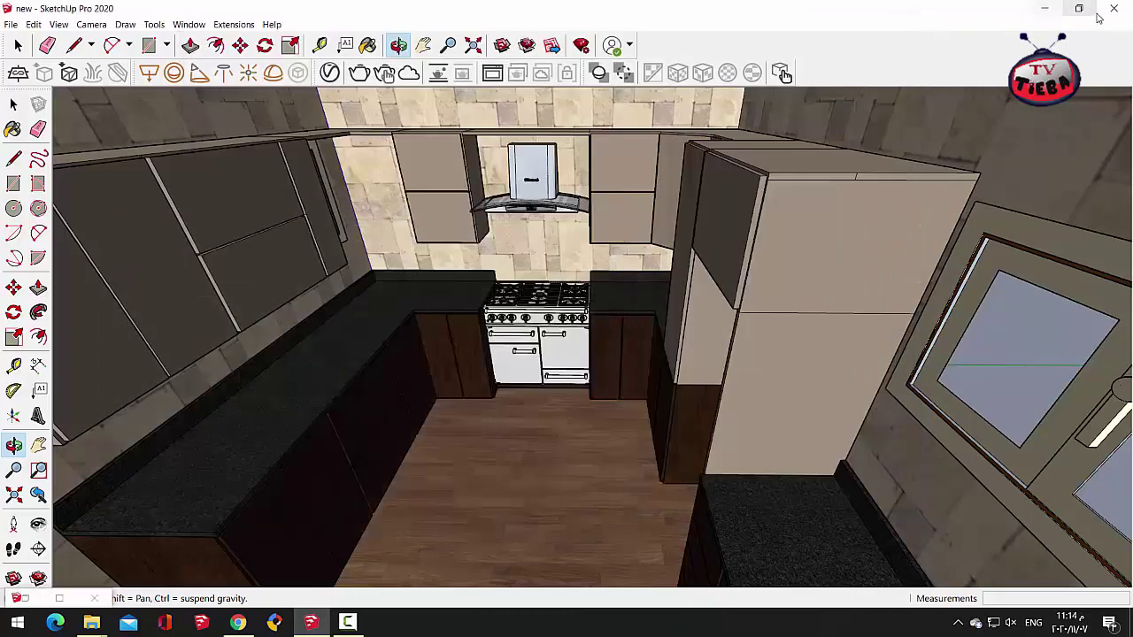
{"action": "left_click", "coordinate": [1044, 9]}
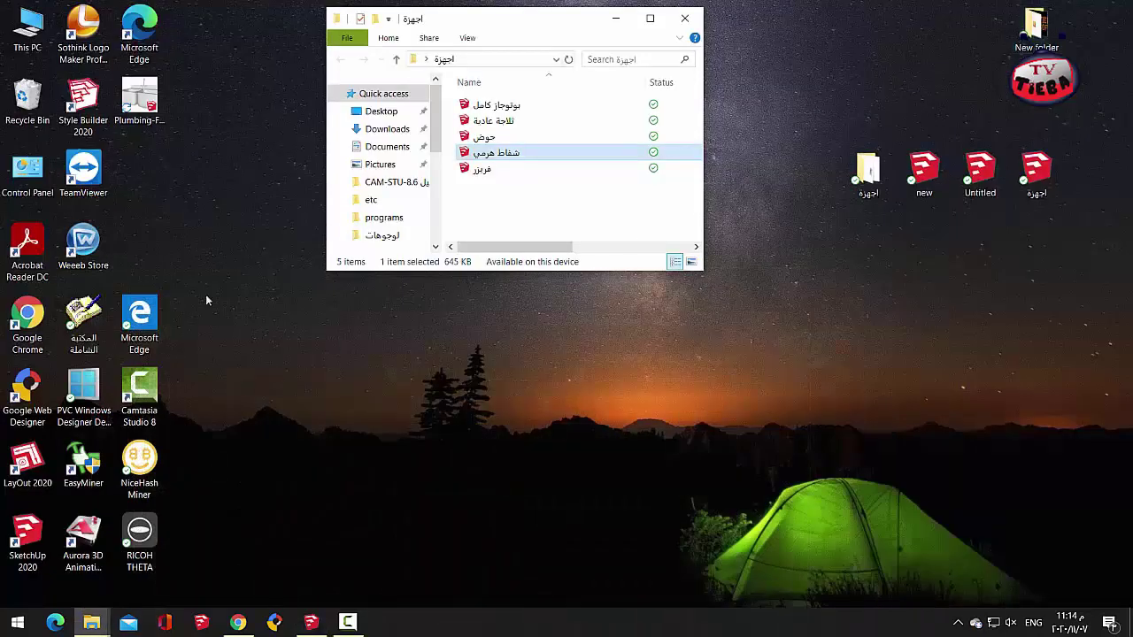
{"action": "left_click_drag", "start_coordinate": [139, 95], "coordinate": [945, 264]}
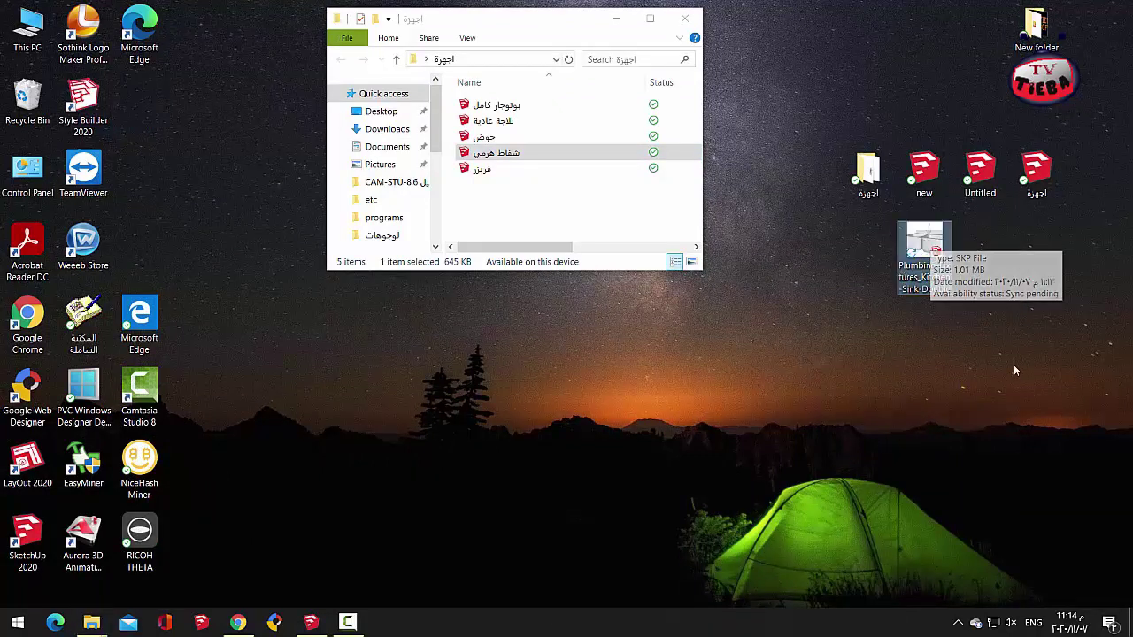
{"action": "left_click_drag", "start_coordinate": [923, 252], "coordinate": [659, 370]}
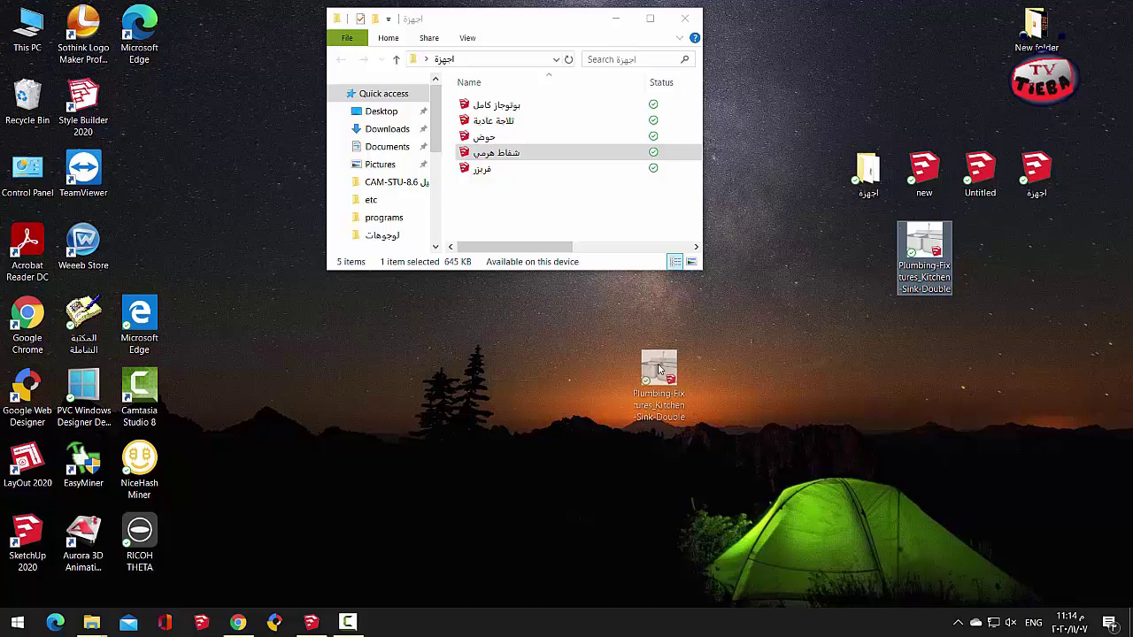
{"action": "mouse_move", "coordinate": [658, 370]}
{"action": "left_mouse_down"}
{"action": "mouse_move", "coordinate": [444, 414]}
{"action": "mouse_move", "coordinate": [785, 352]}
{"action": "mouse_move", "coordinate": [397, 504]}
{"action": "mouse_move", "coordinate": [340, 615]}
{"action": "mouse_move", "coordinate": [314, 620]}
{"action": "mouse_move", "coordinate": [428, 544]}
{"action": "mouse_move", "coordinate": [1036, 408]}
{"action": "left_mouse_up"}
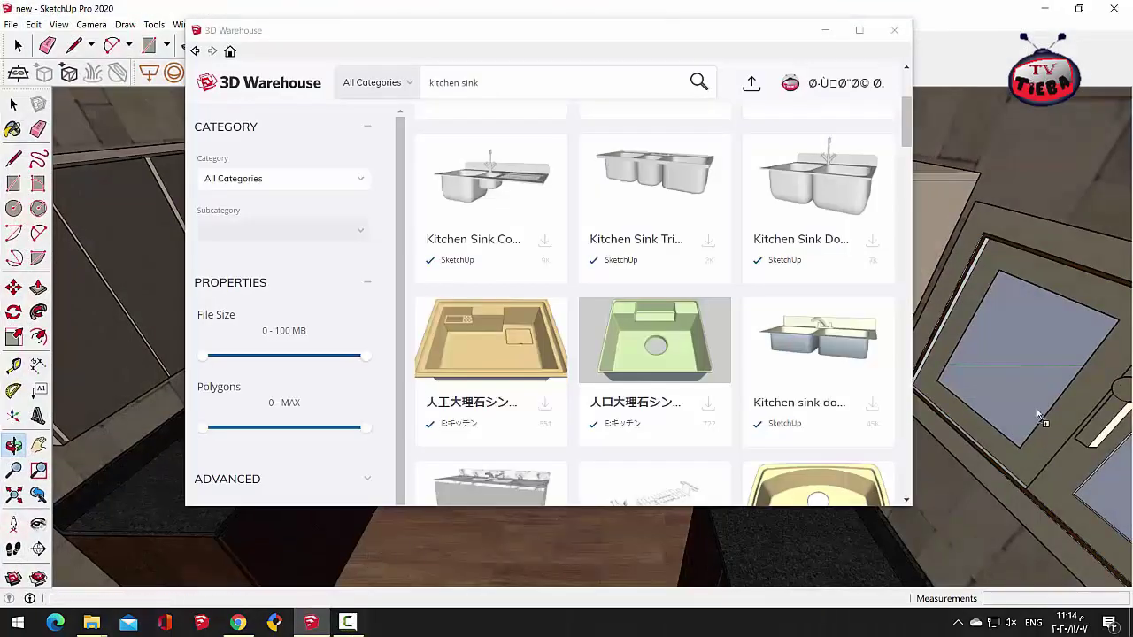
{"action": "left_click", "coordinate": [887, 40]}
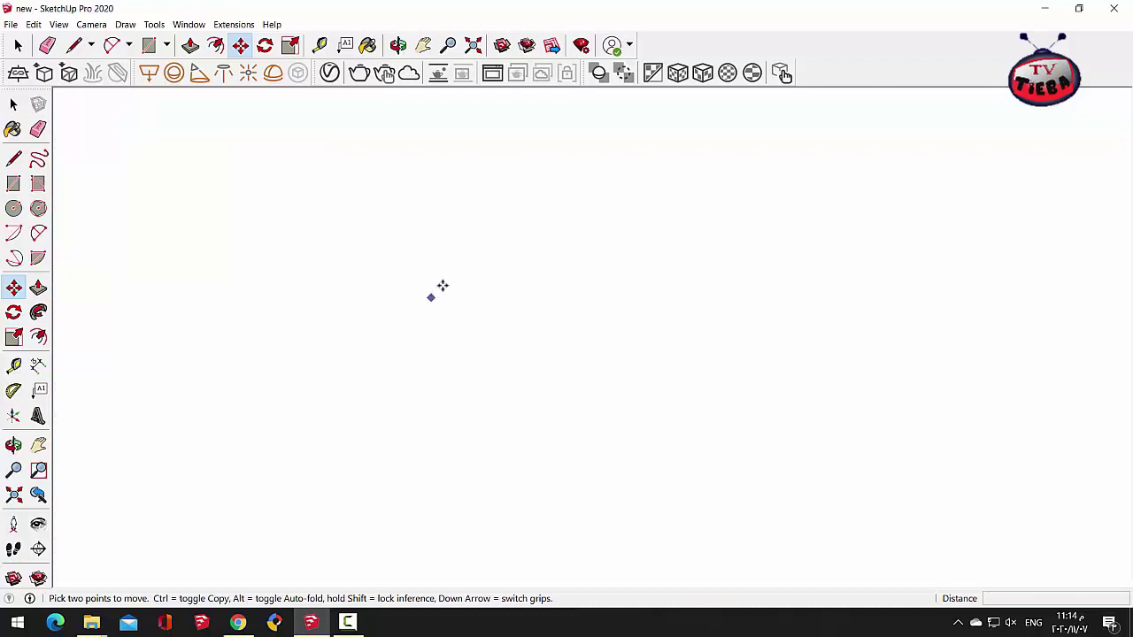
Step: Examine the imported double sink from several angles and compare its size with the kitchen room
{"action": "scroll", "coordinate": [539, 253], "scroll_direction": "down", "scroll_amount": 5}
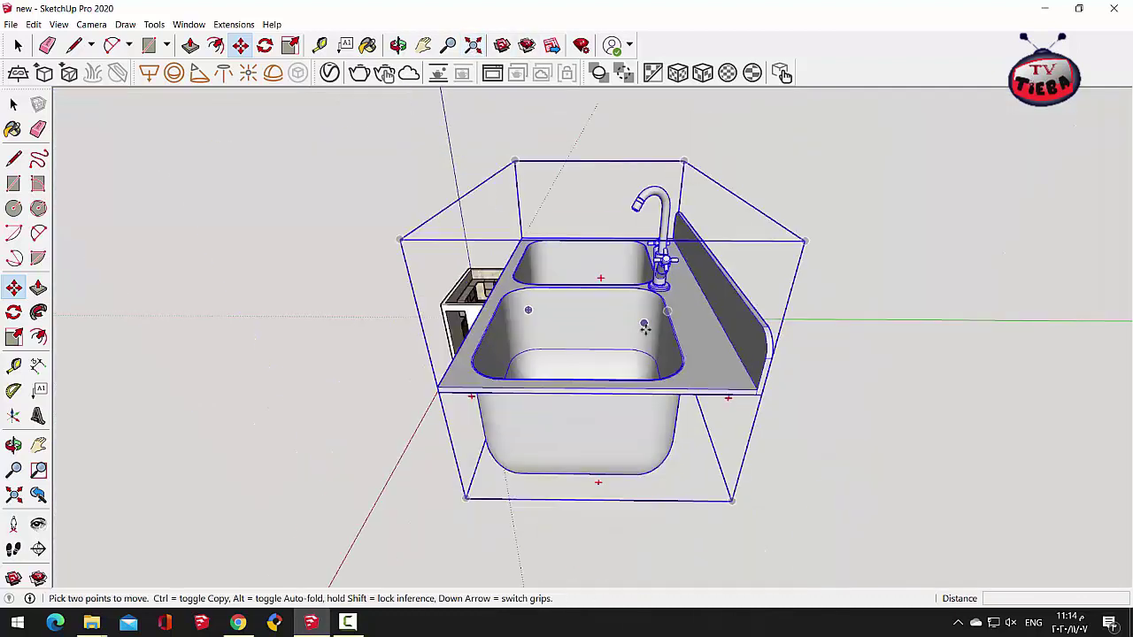
{"action": "left_click", "coordinate": [398, 44]}
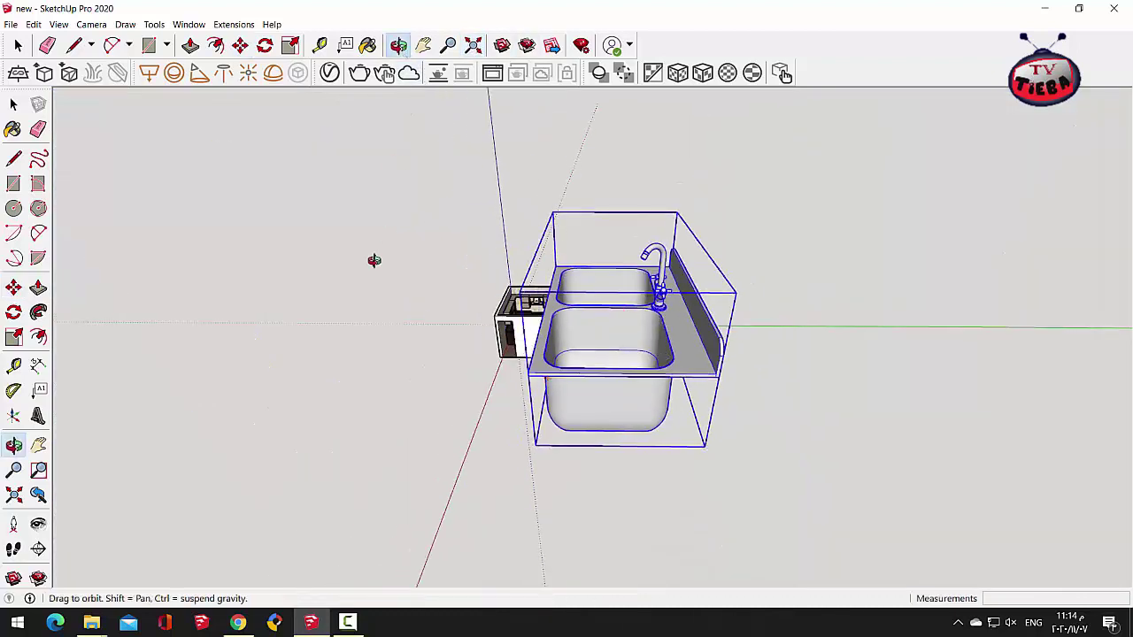
{"action": "left_click_drag", "start_coordinate": [374, 260], "coordinate": [673, 283]}
{"action": "left_click_drag", "start_coordinate": [740, 311], "coordinate": [740, 284]}
{"action": "scroll", "coordinate": [740, 283], "scroll_direction": "up", "scroll_amount": 2}
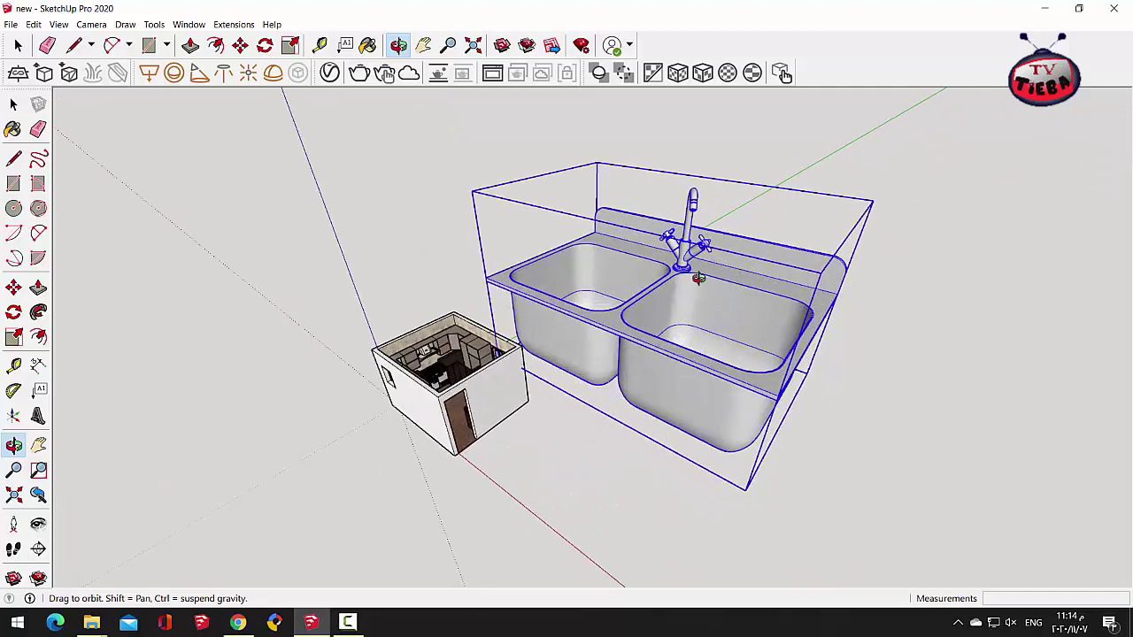
{"action": "scroll", "coordinate": [637, 280], "scroll_direction": "up", "scroll_amount": 3}
{"action": "scroll", "coordinate": [595, 309], "scroll_direction": "down", "scroll_amount": 3}
{"action": "left_click_drag", "start_coordinate": [595, 309], "coordinate": [678, 328]}
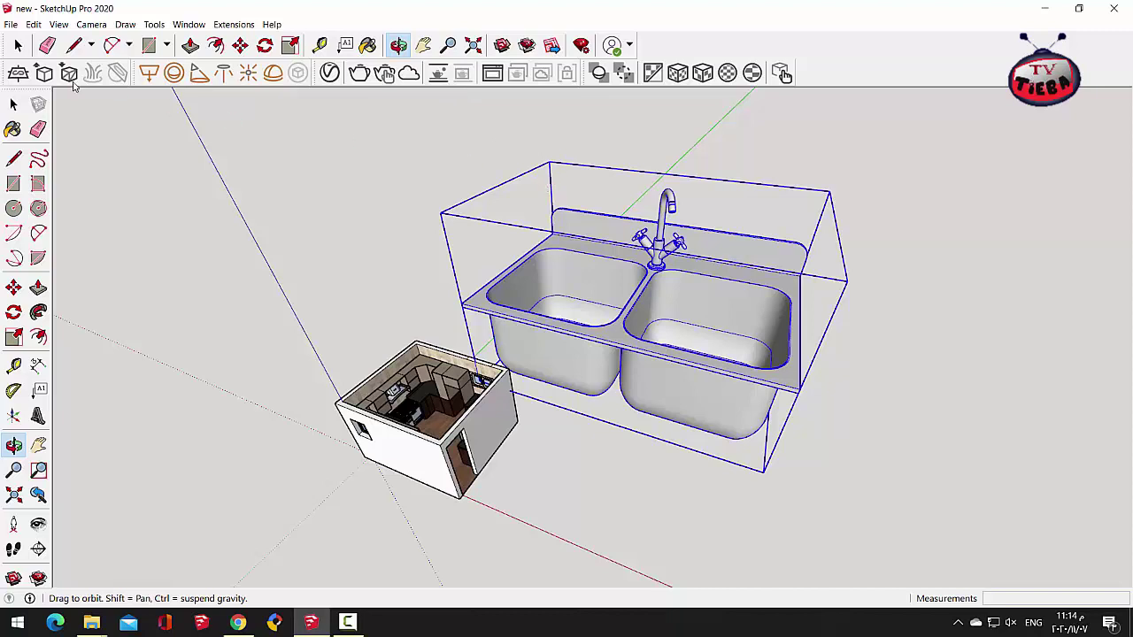
Step: Open the Component Attributes of the double sink and switch its units from inches to centimetres
{"action": "left_click", "coordinate": [21, 44]}
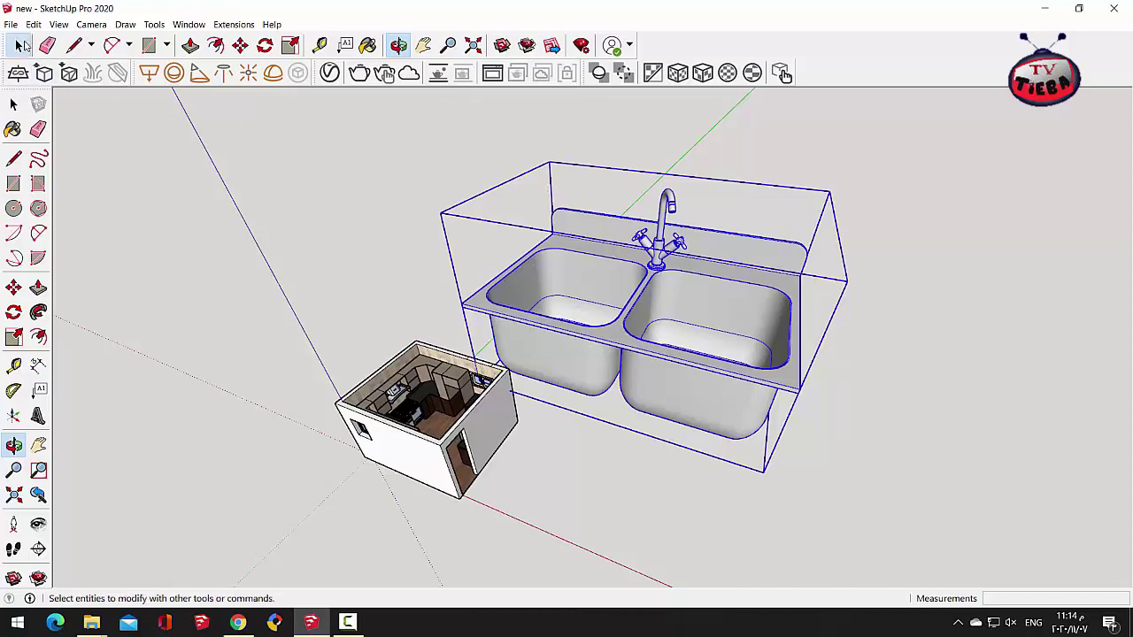
{"action": "right_click", "coordinate": [661, 292]}
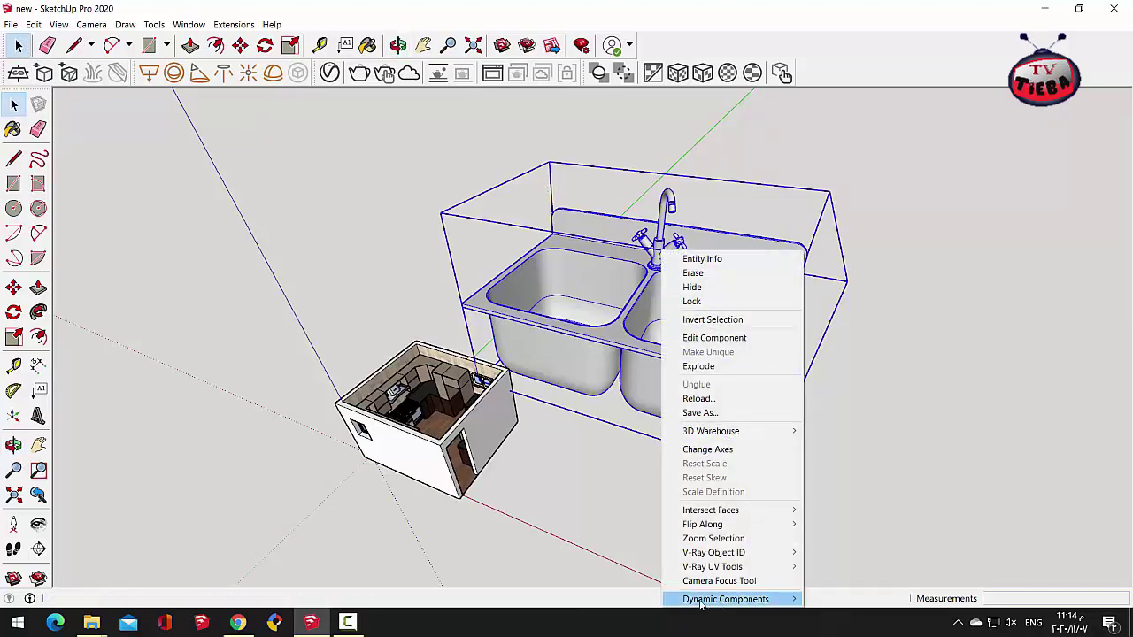
{"action": "mouse_move", "coordinate": [701, 604]}
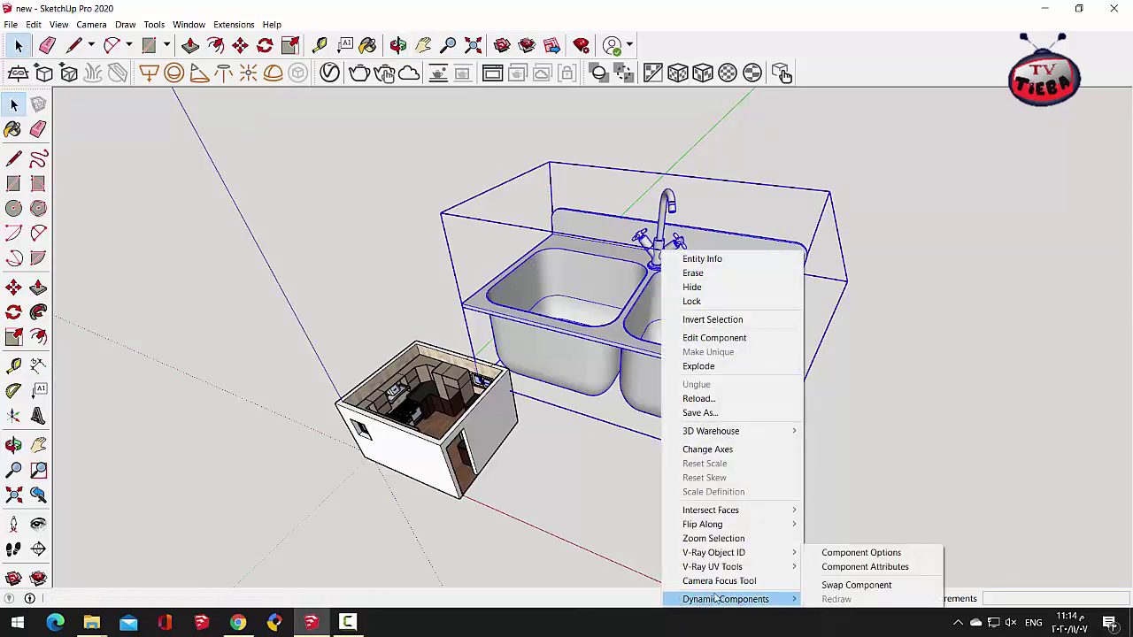
{"action": "left_click", "coordinate": [847, 567]}
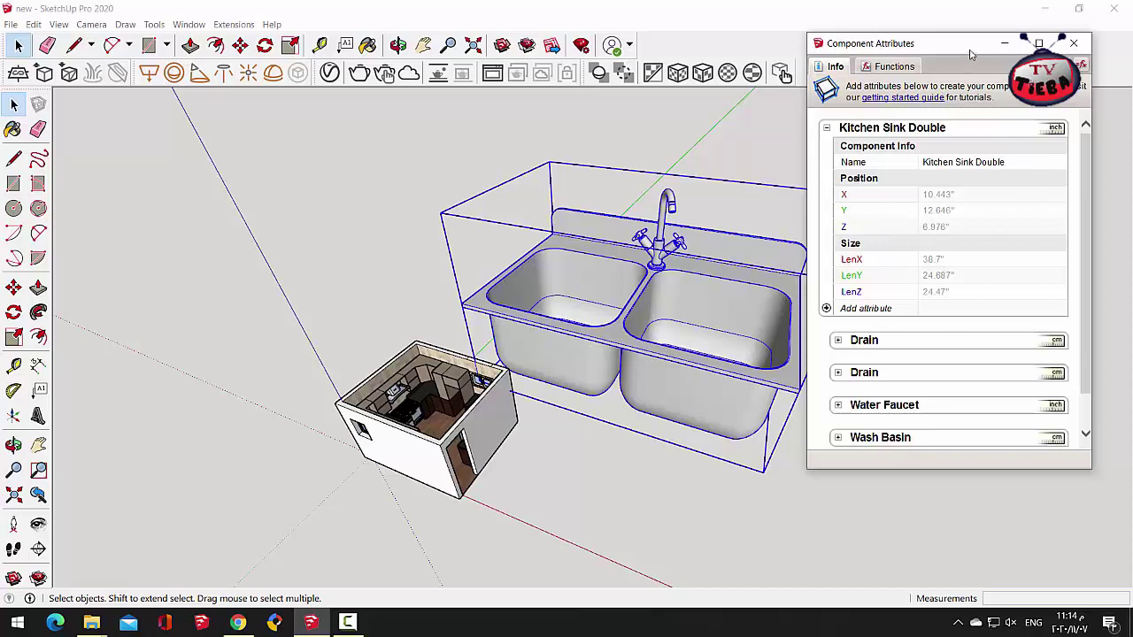
{"action": "left_click_drag", "start_coordinate": [964, 53], "coordinate": [624, 40]}
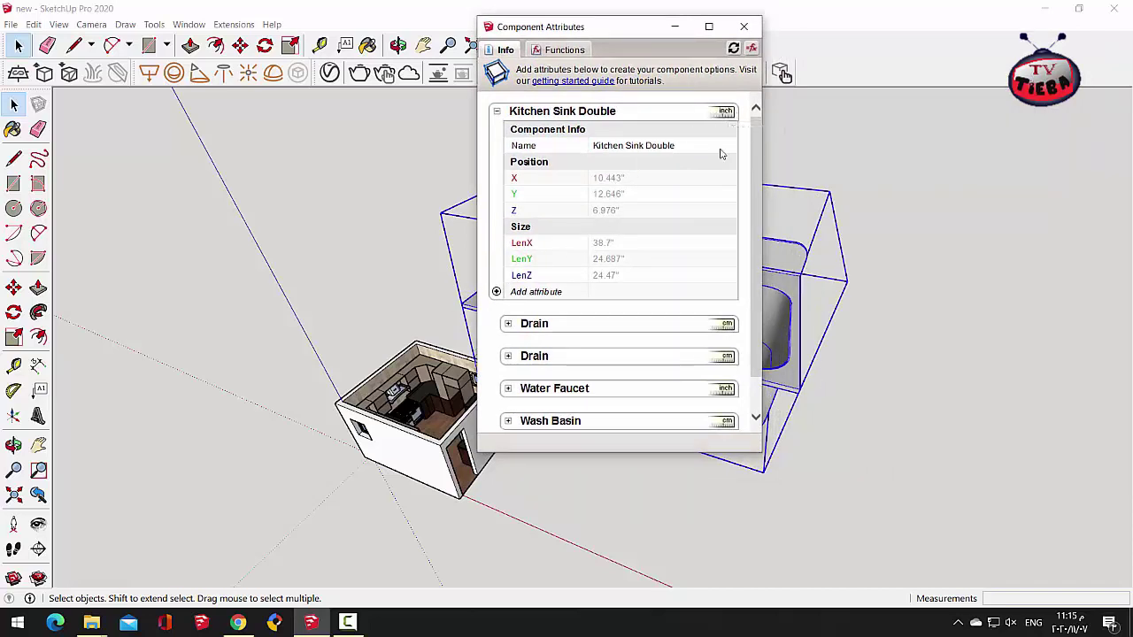
{"action": "left_click", "coordinate": [725, 111]}
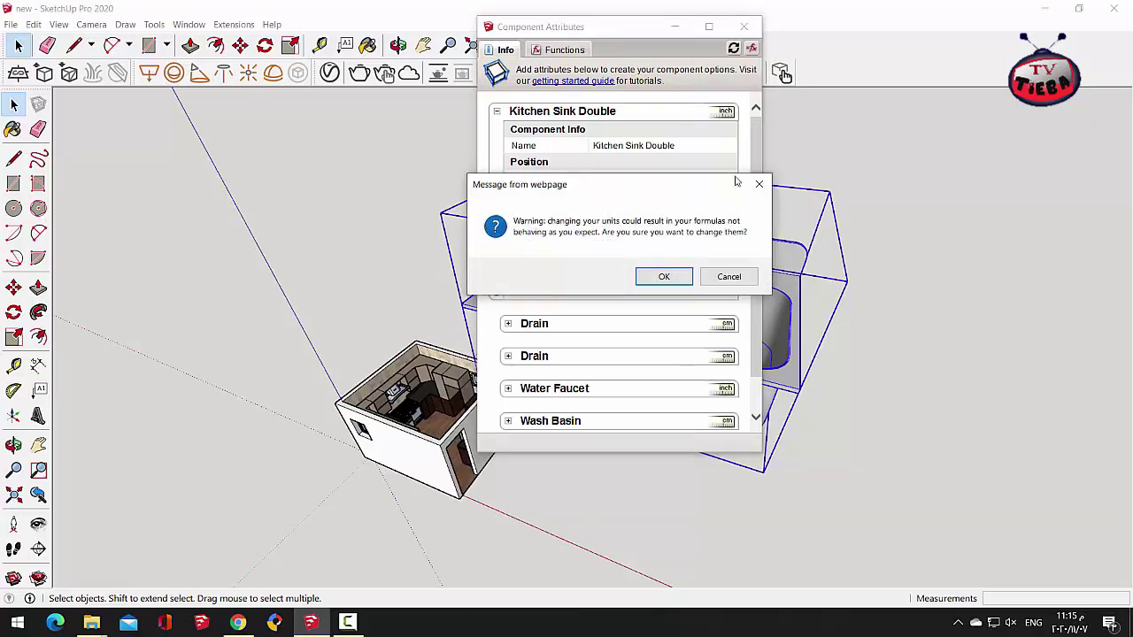
{"action": "left_click", "coordinate": [663, 277]}
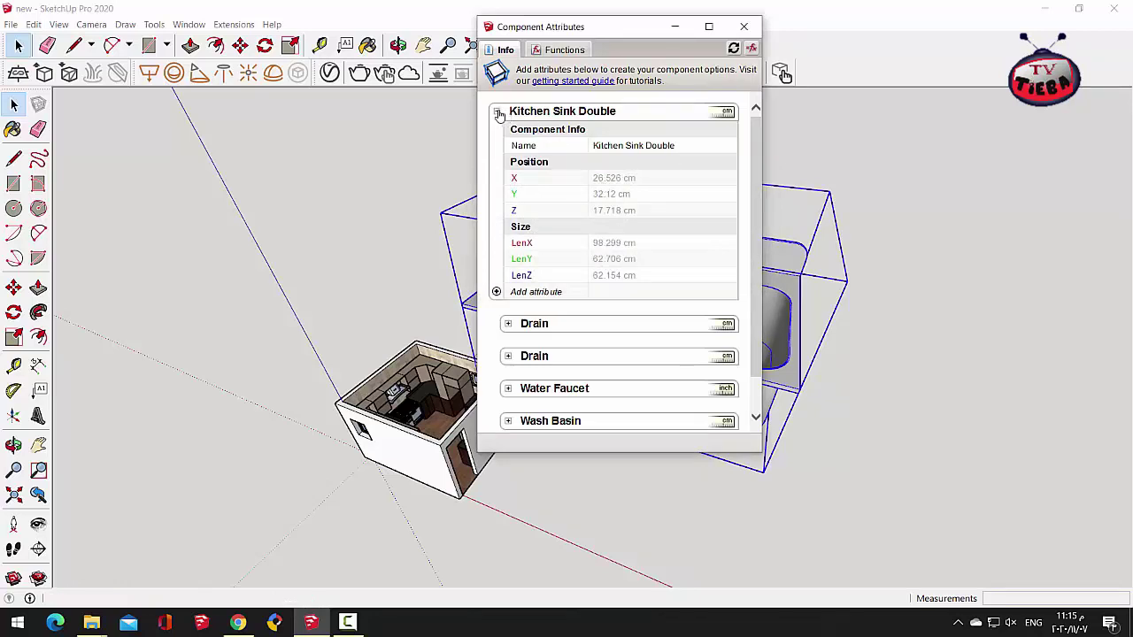
{"action": "left_click", "coordinate": [499, 113]}
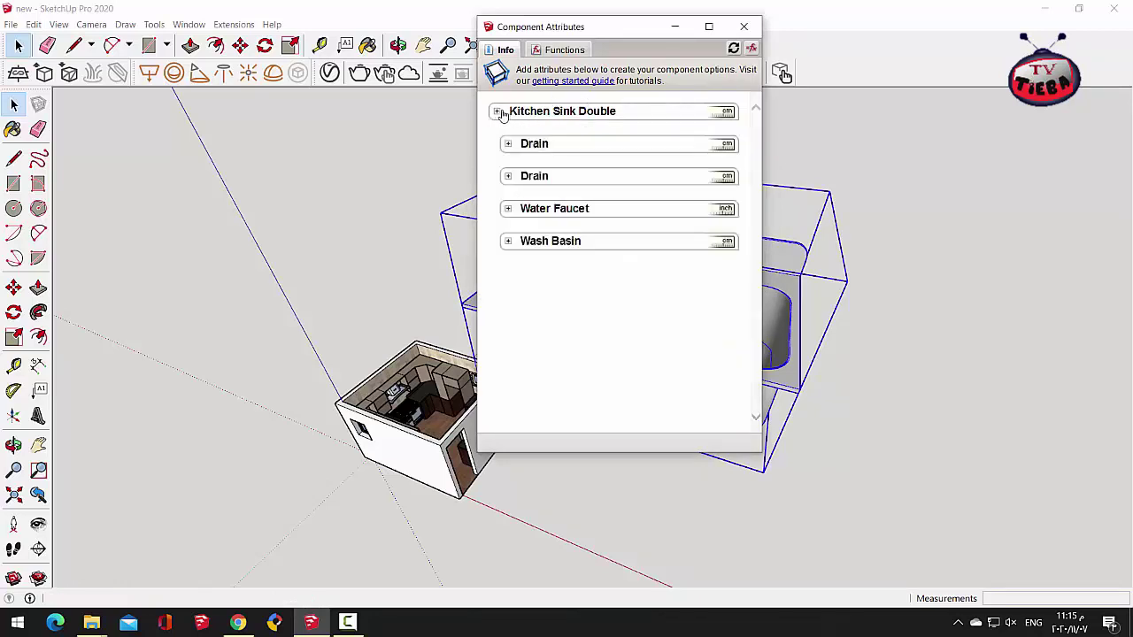
{"action": "left_click", "coordinate": [498, 114]}
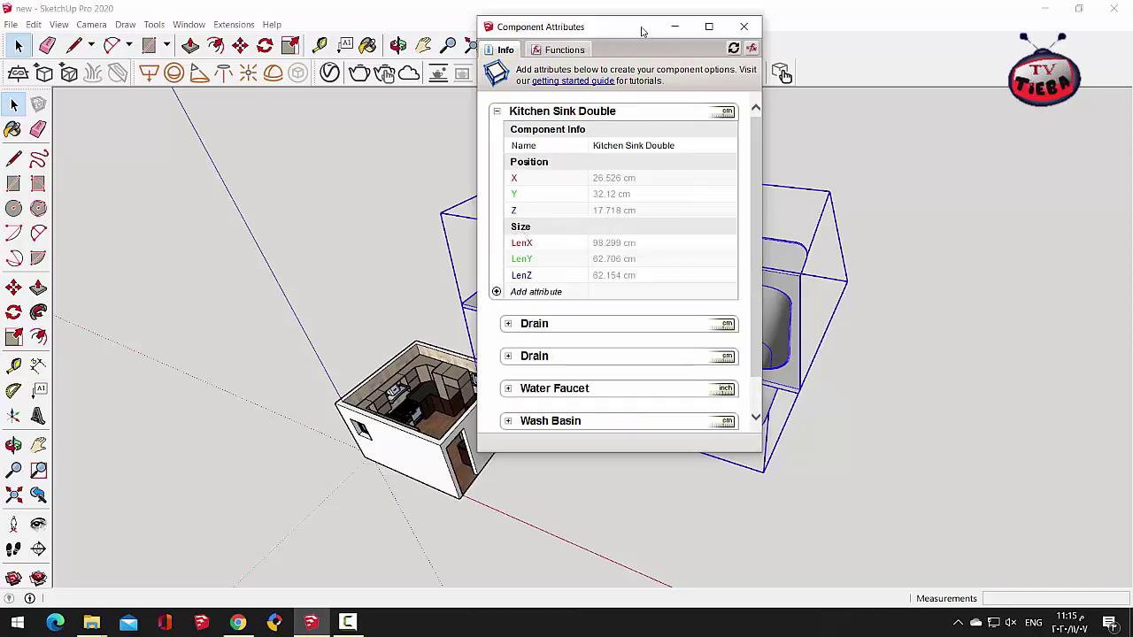
Step: Set the double sink's size along the red axis (LenX) to 9.8 cm
{"action": "left_click_drag", "start_coordinate": [643, 31], "coordinate": [843, 28]}
{"action": "left_click", "coordinate": [800, 242]}
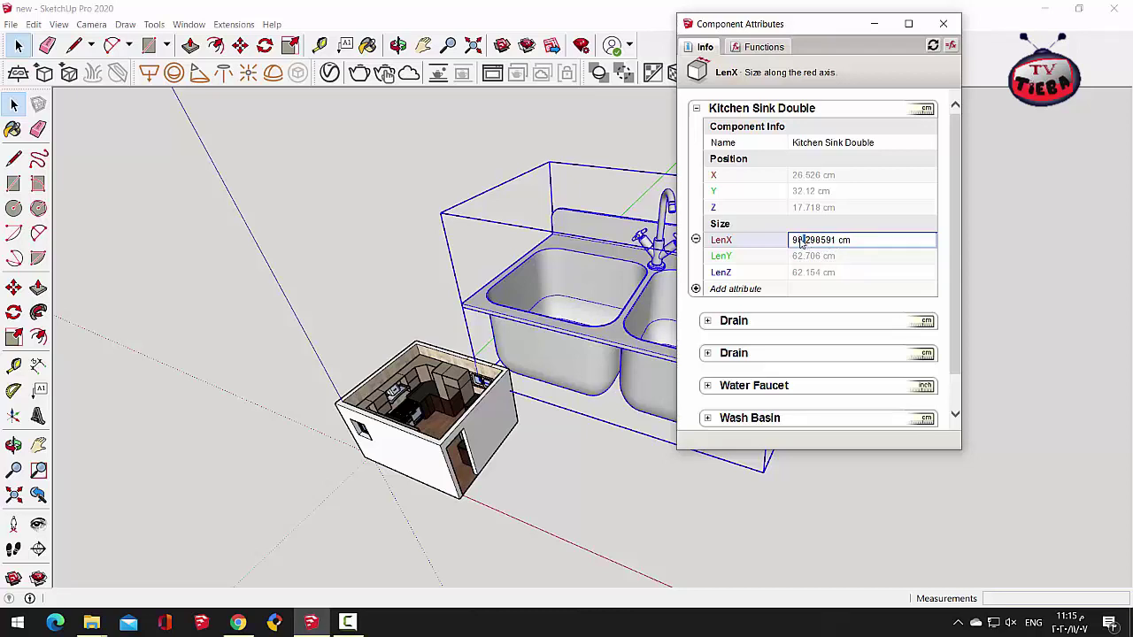
{"action": "type", "text": ".8"}
{"action": "key", "text": "Return"}
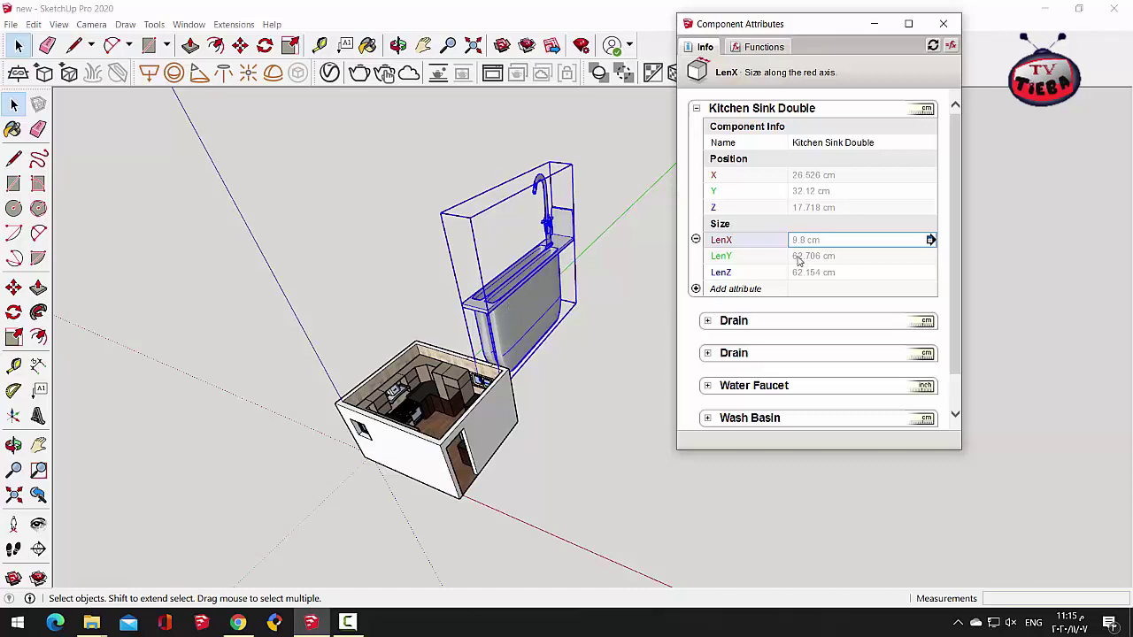
Step: Set the double sink's LenY and LenZ to 6.2 cm each
{"action": "left_click", "coordinate": [800, 259]}
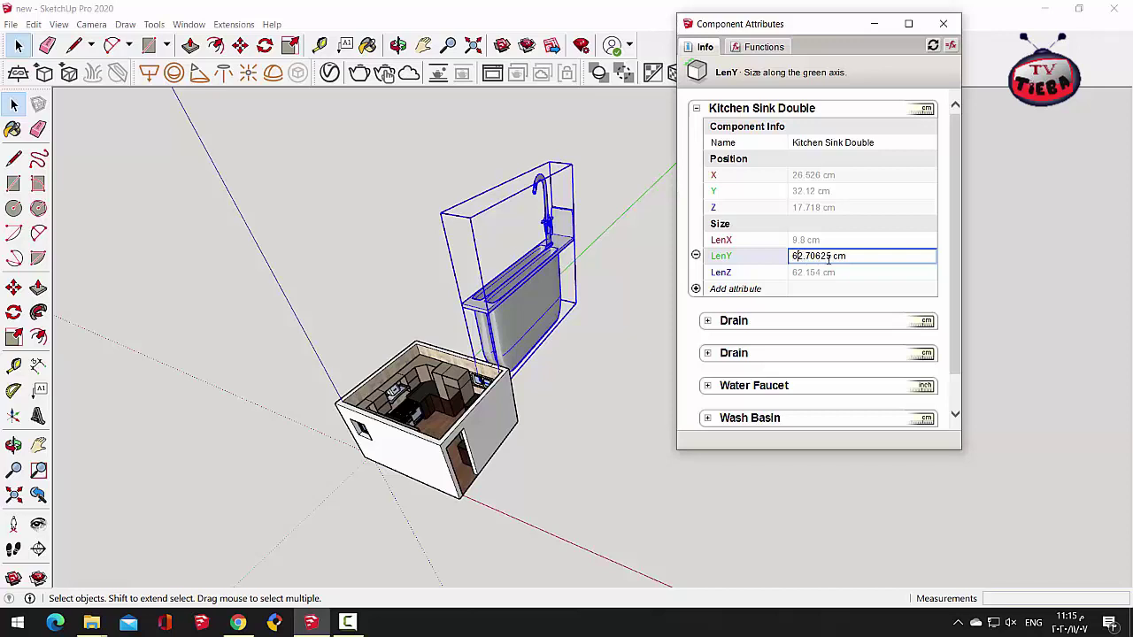
{"action": "key", "text": "ctrl+a"}
{"action": "type", "text": "6.2"}
{"action": "key", "text": "Return"}
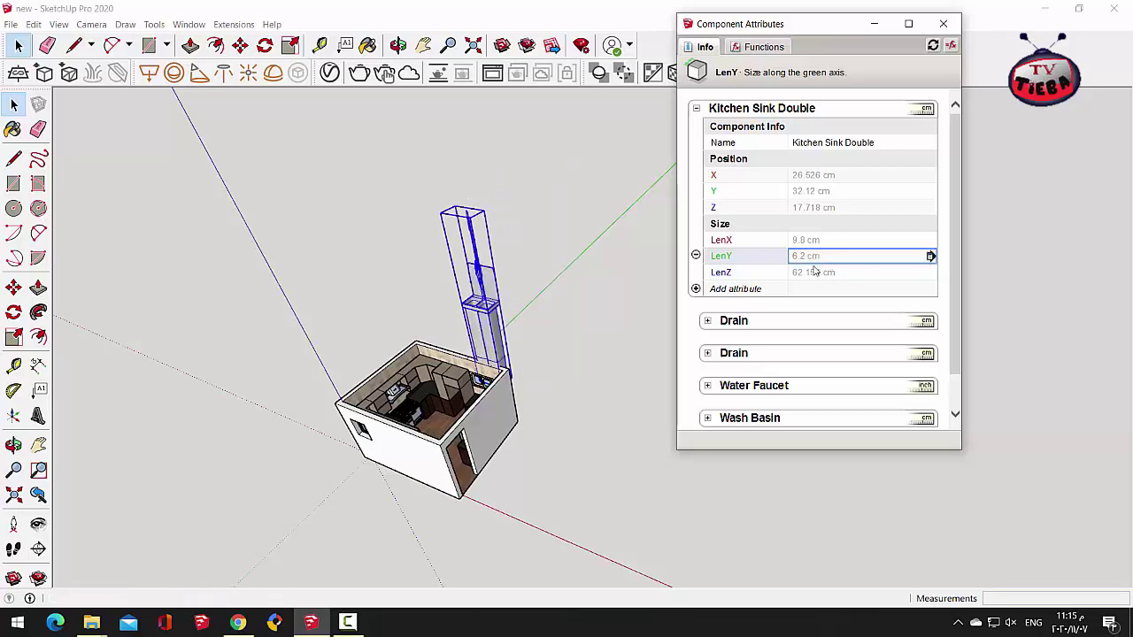
{"action": "left_click", "coordinate": [813, 271]}
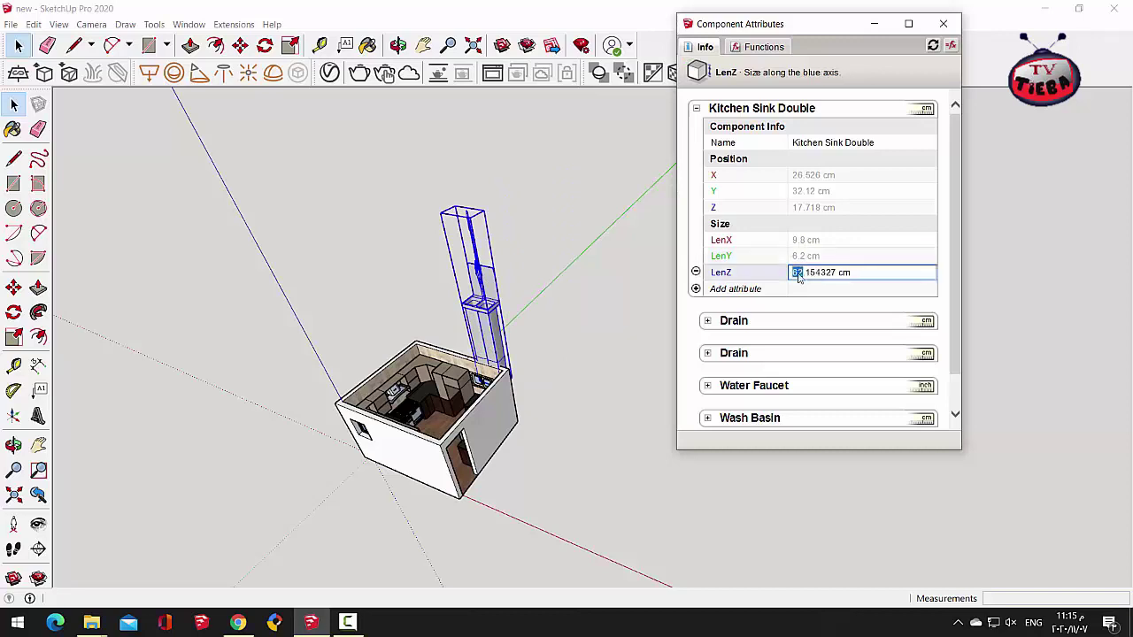
{"action": "key", "text": "ctrl+a"}
{"action": "type", "text": "6.2"}
{"action": "key", "text": "Return"}
Step: Move the resized double sink about 494 mm to the open space outside the kitchen and close its Component Attributes
{"action": "scroll", "coordinate": [498, 358], "scroll_direction": "up", "scroll_amount": 8}
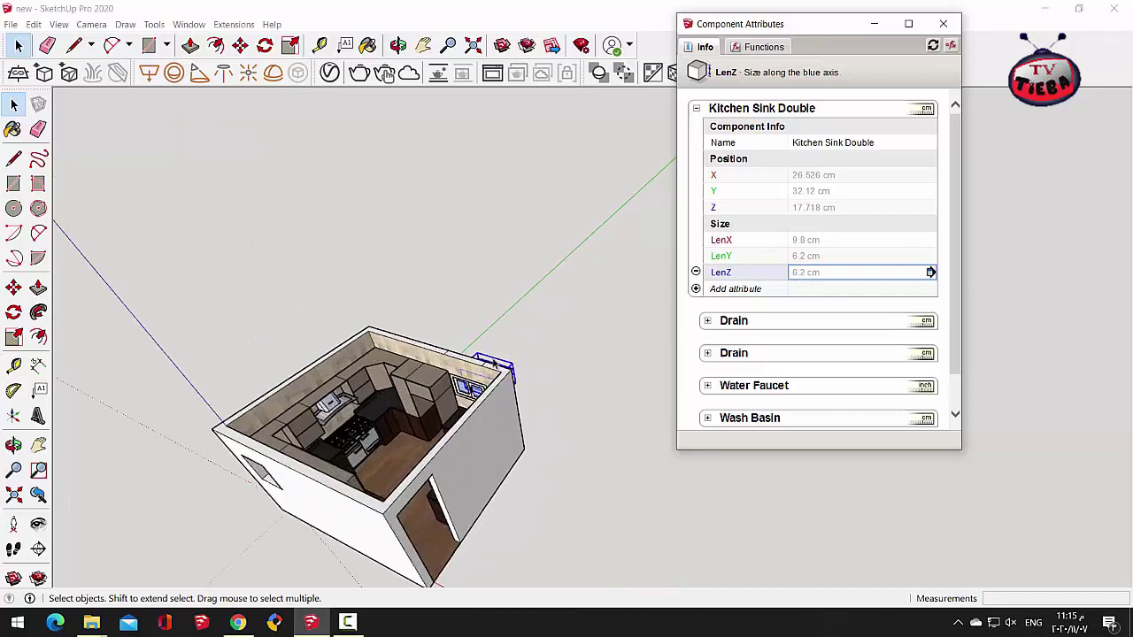
{"action": "scroll", "coordinate": [498, 352], "scroll_direction": "up", "scroll_amount": 4}
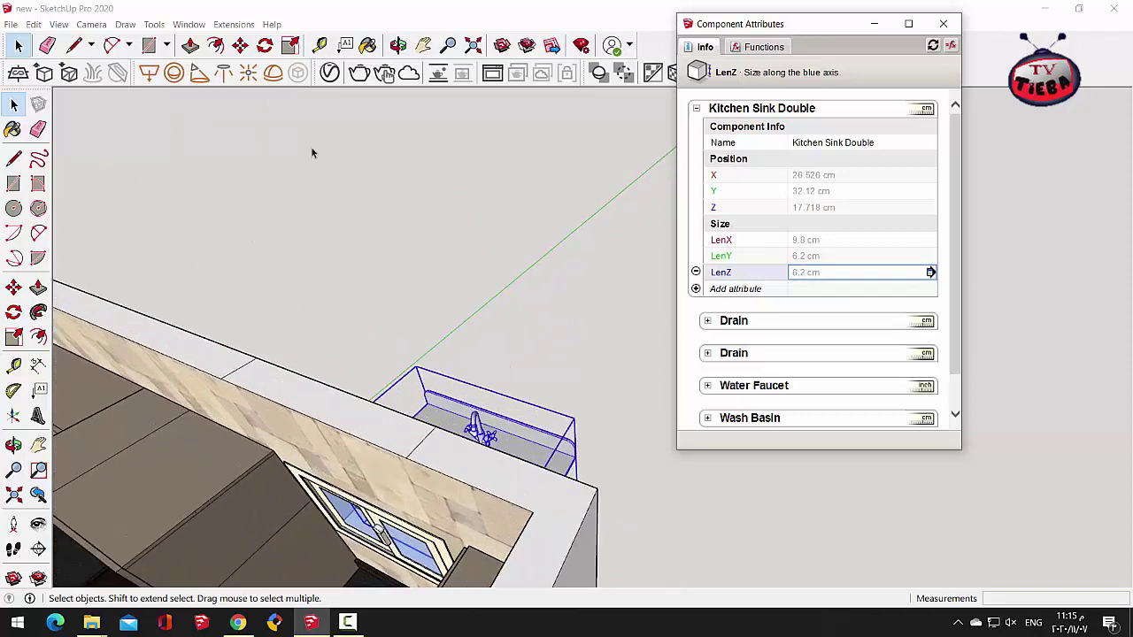
{"action": "left_click", "coordinate": [240, 45]}
{"action": "left_click", "coordinate": [574, 419]}
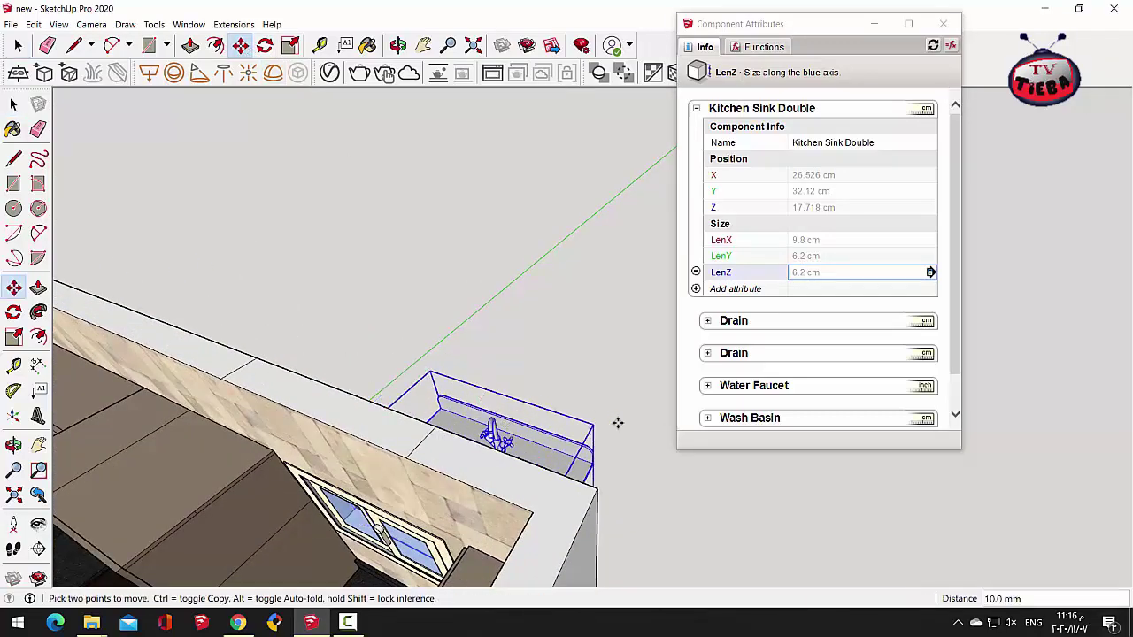
{"action": "scroll", "coordinate": [614, 422], "scroll_direction": "down", "scroll_amount": 5}
{"action": "scroll", "coordinate": [548, 222], "scroll_direction": "down", "scroll_amount": 5}
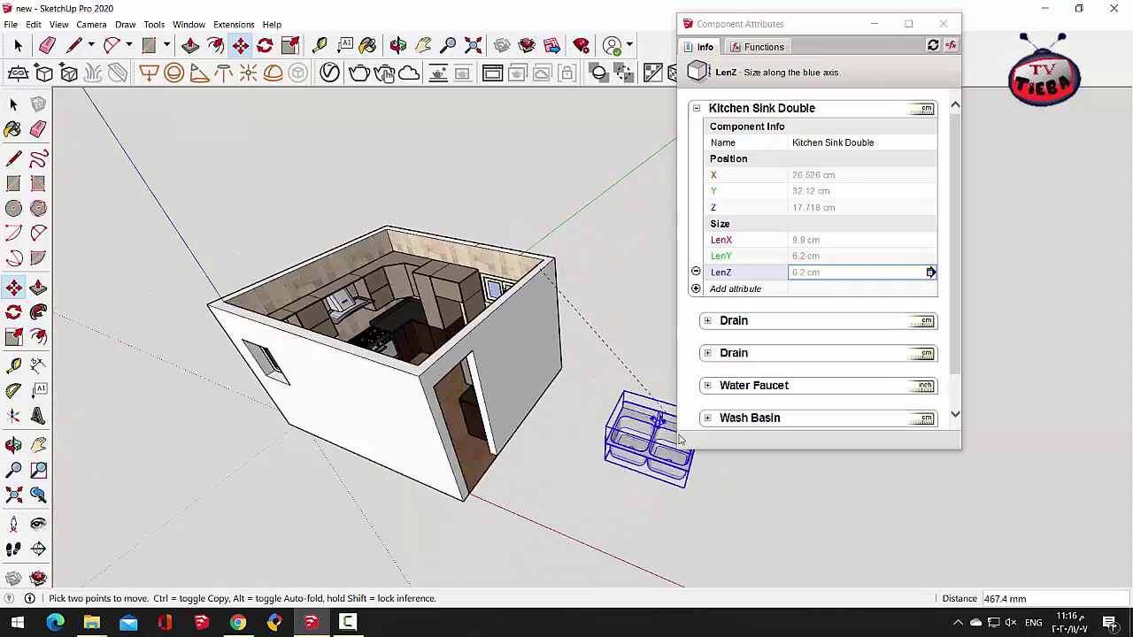
{"action": "left_click", "coordinate": [628, 456]}
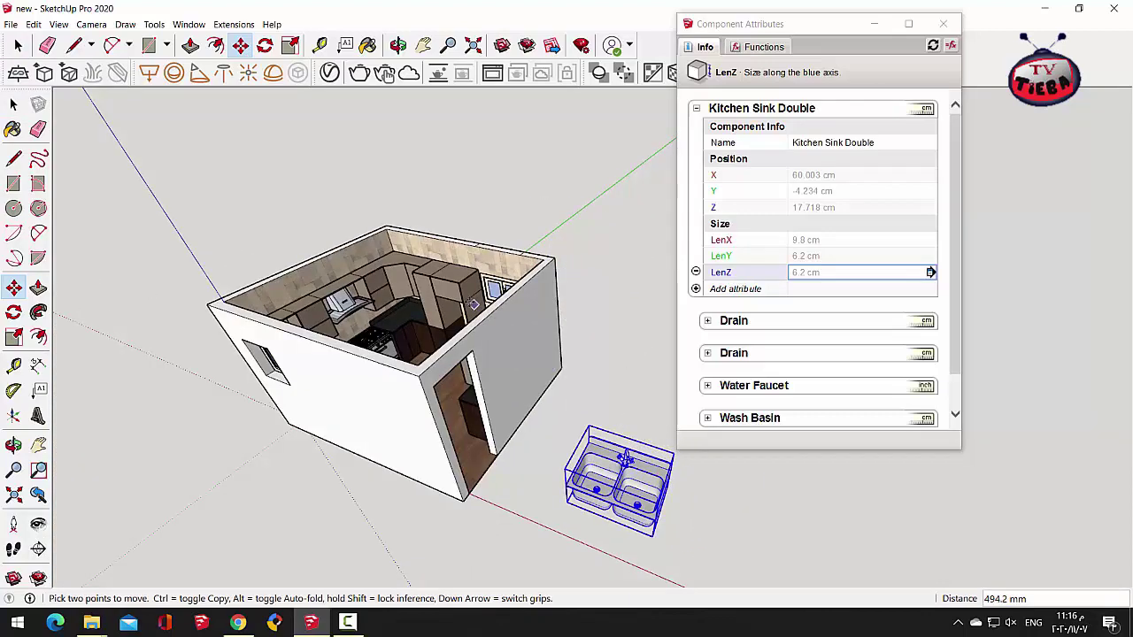
{"action": "left_click", "coordinate": [398, 45]}
{"action": "left_click_drag", "start_coordinate": [345, 213], "coordinate": [599, 159]}
{"action": "left_click_drag", "start_coordinate": [871, 25], "coordinate": [1000, 0]}
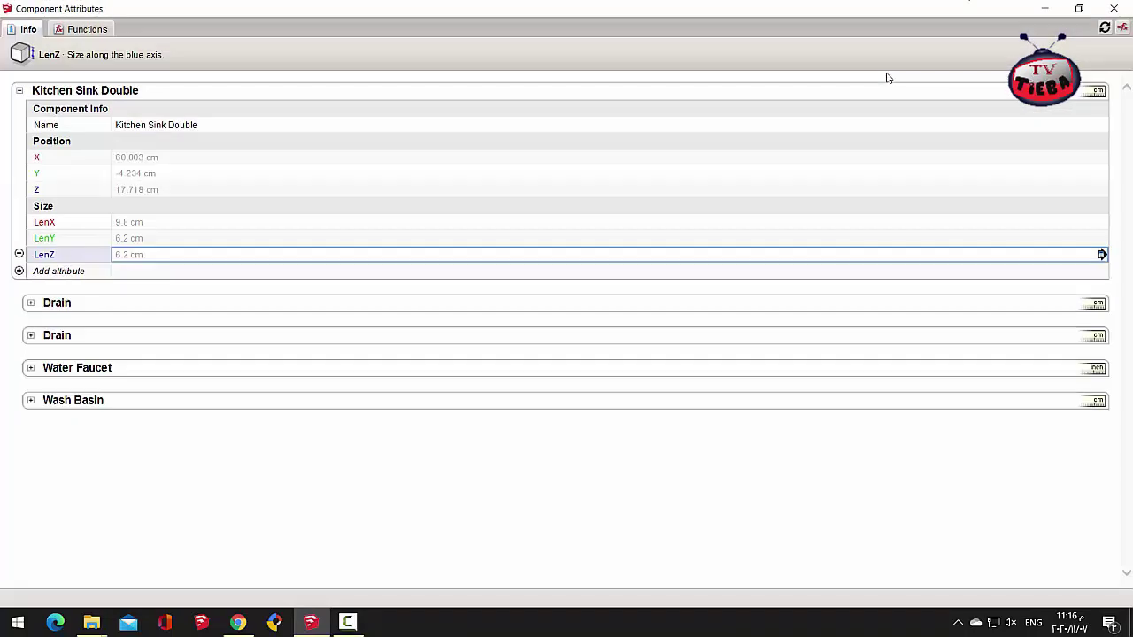
{"action": "left_click", "coordinate": [1113, 8]}
Step: Rotate the double sink a quarter turn about its vertical axis, with its faucet side facing away from the kitchen room
{"action": "scroll", "coordinate": [720, 436], "scroll_direction": "up", "scroll_amount": 1}
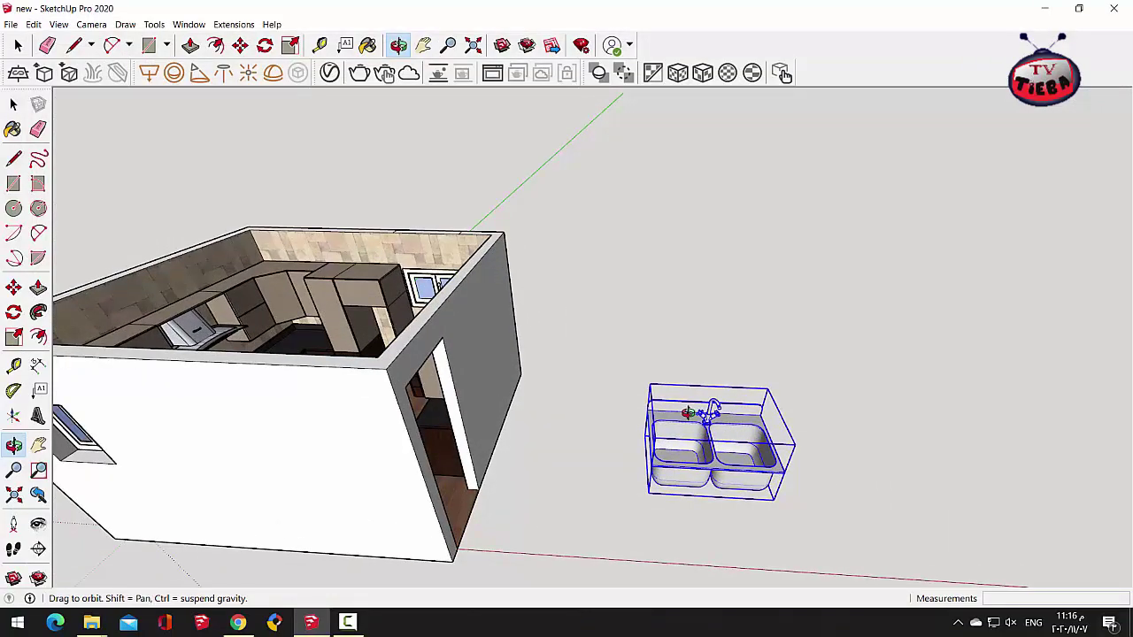
{"action": "left_click_drag", "start_coordinate": [331, 361], "coordinate": [632, 323]}
{"action": "scroll", "coordinate": [632, 323], "scroll_direction": "down", "scroll_amount": 1}
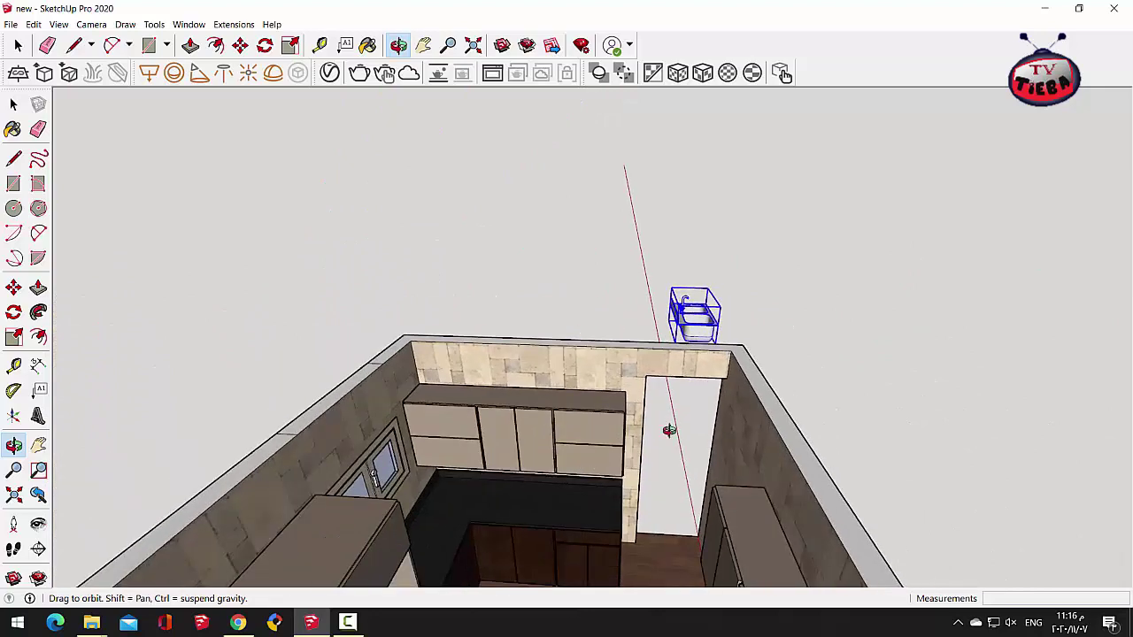
{"action": "scroll", "coordinate": [670, 430], "scroll_direction": "down", "scroll_amount": 1}
{"action": "left_click_drag", "start_coordinate": [716, 443], "coordinate": [771, 417]}
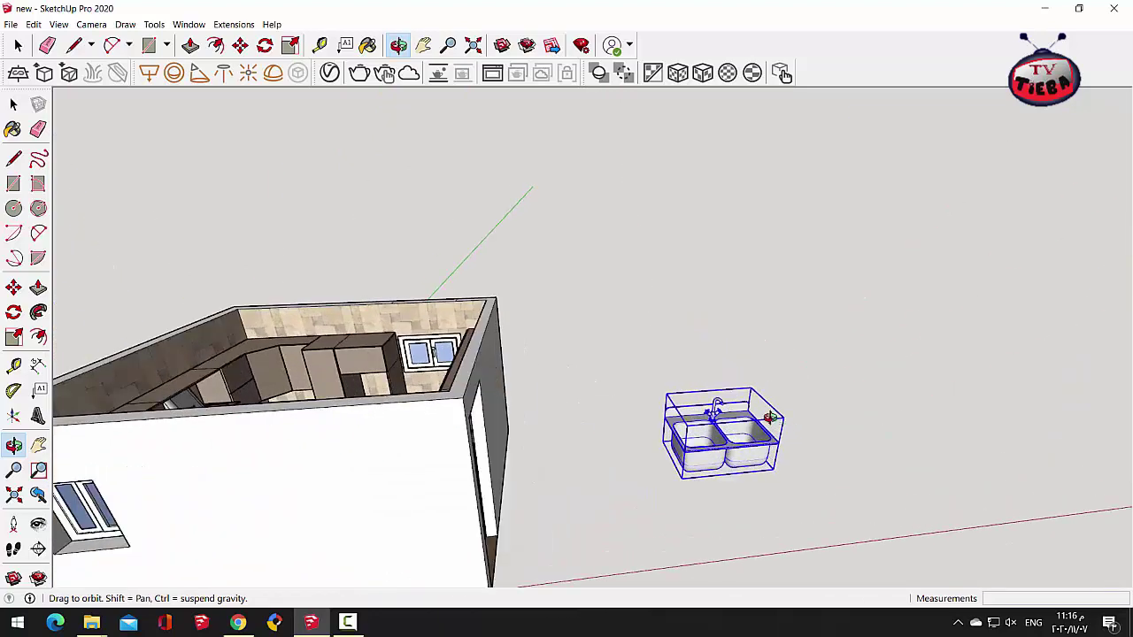
{"action": "left_click", "coordinate": [240, 45]}
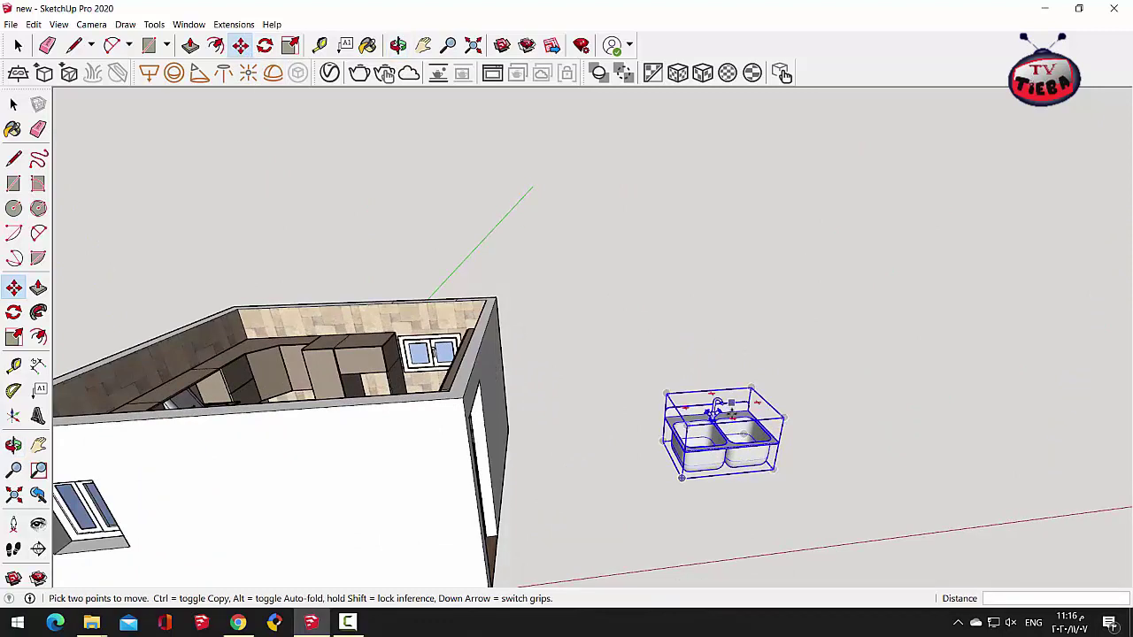
{"action": "left_click", "coordinate": [713, 396]}
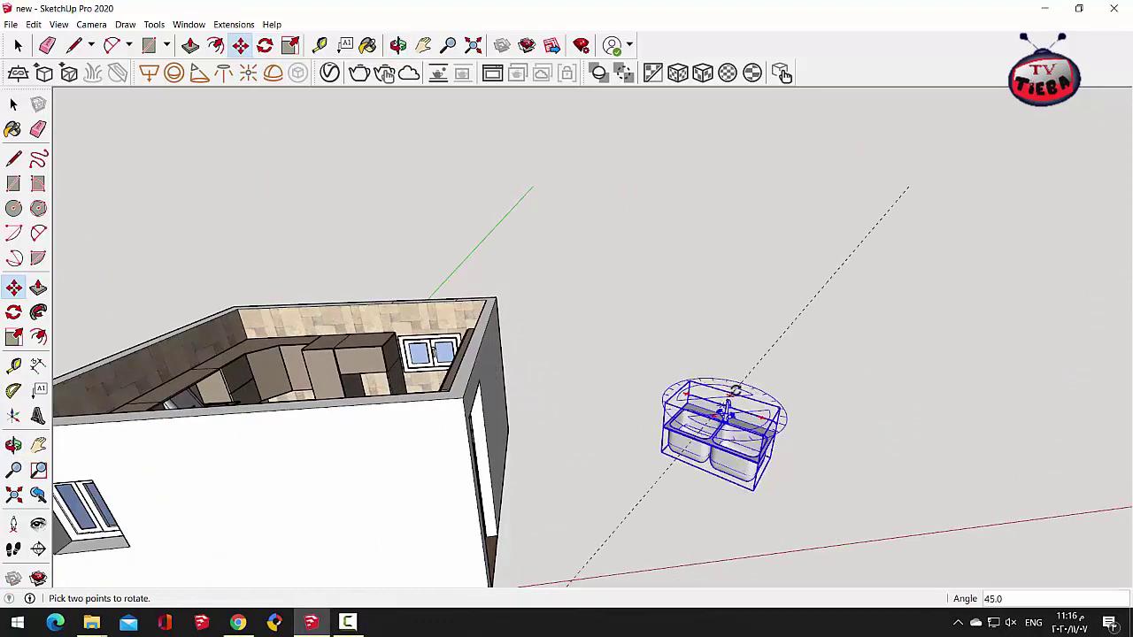
{"action": "left_click", "coordinate": [750, 401]}
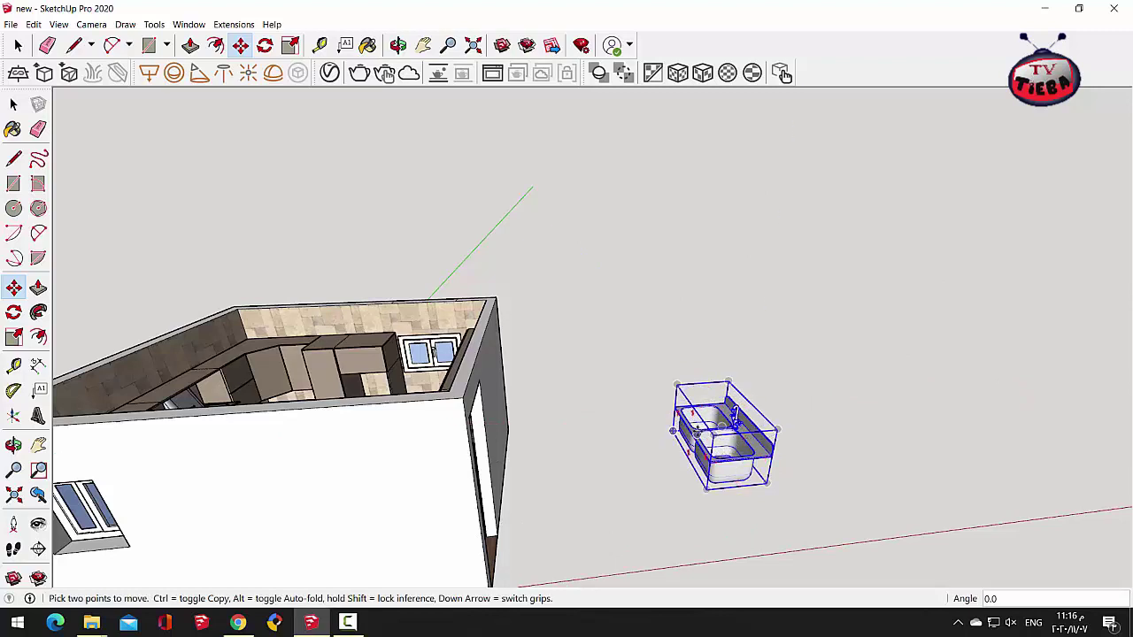
Step: Move the rotated double sink about 423 mm into the kitchen room, in front of the cabinets beside the doorway
{"action": "left_click", "coordinate": [763, 447]}
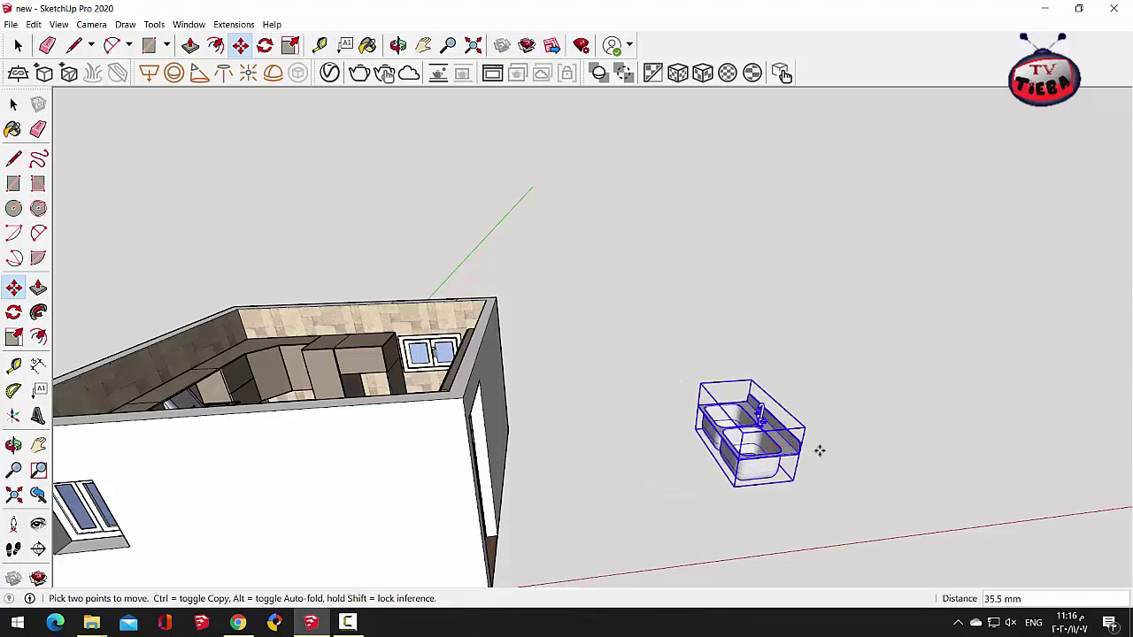
{"action": "middle_click_drag", "start_coordinate": [816, 450], "coordinate": [901, 425]}
{"action": "scroll", "coordinate": [748, 412], "scroll_direction": "down", "scroll_amount": 2}
{"action": "scroll", "coordinate": [566, 407], "scroll_direction": "up", "scroll_amount": 3}
{"action": "scroll", "coordinate": [566, 409], "scroll_direction": "up", "scroll_amount": 8}
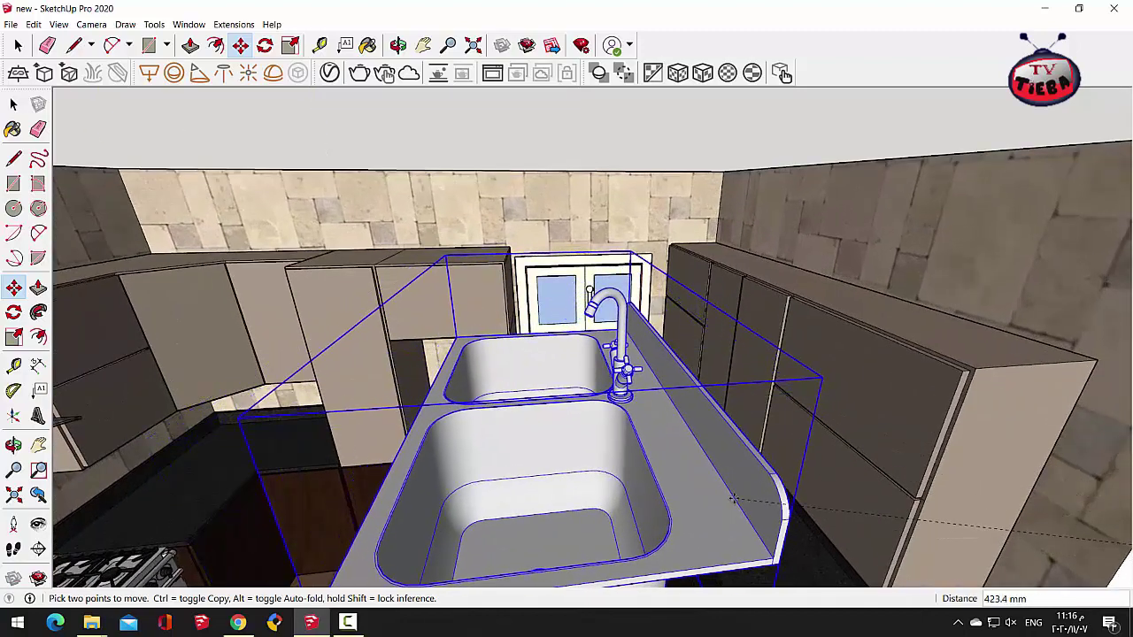
{"action": "left_click", "coordinate": [398, 44]}
{"action": "scroll", "coordinate": [555, 414], "scroll_direction": "down", "scroll_amount": 10}
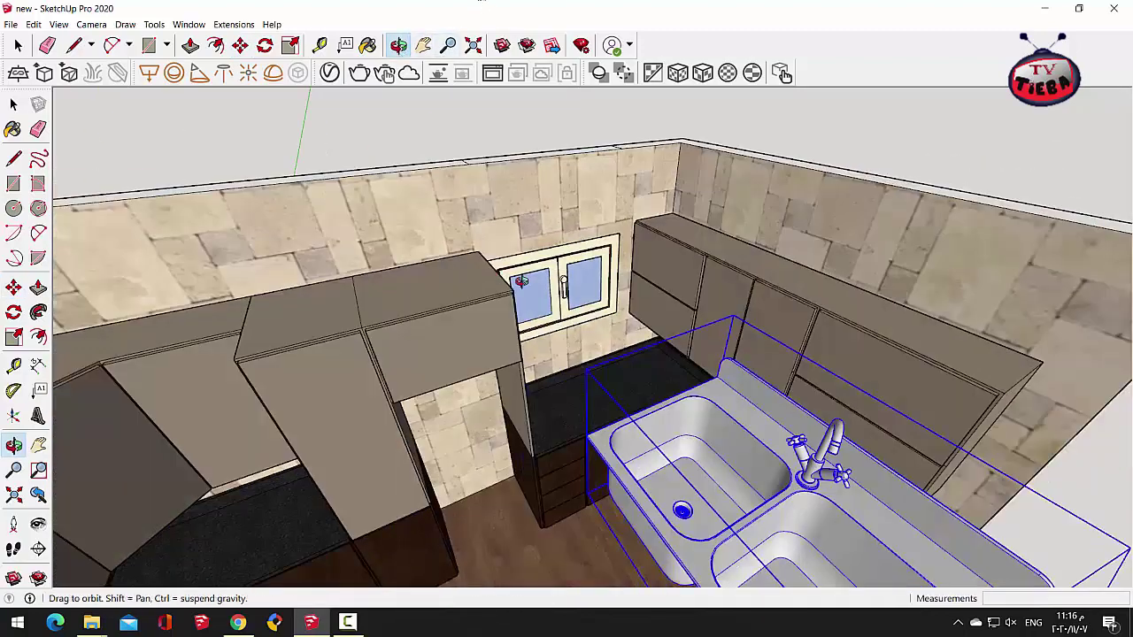
{"action": "scroll", "coordinate": [708, 346], "scroll_direction": "up", "scroll_amount": 10}
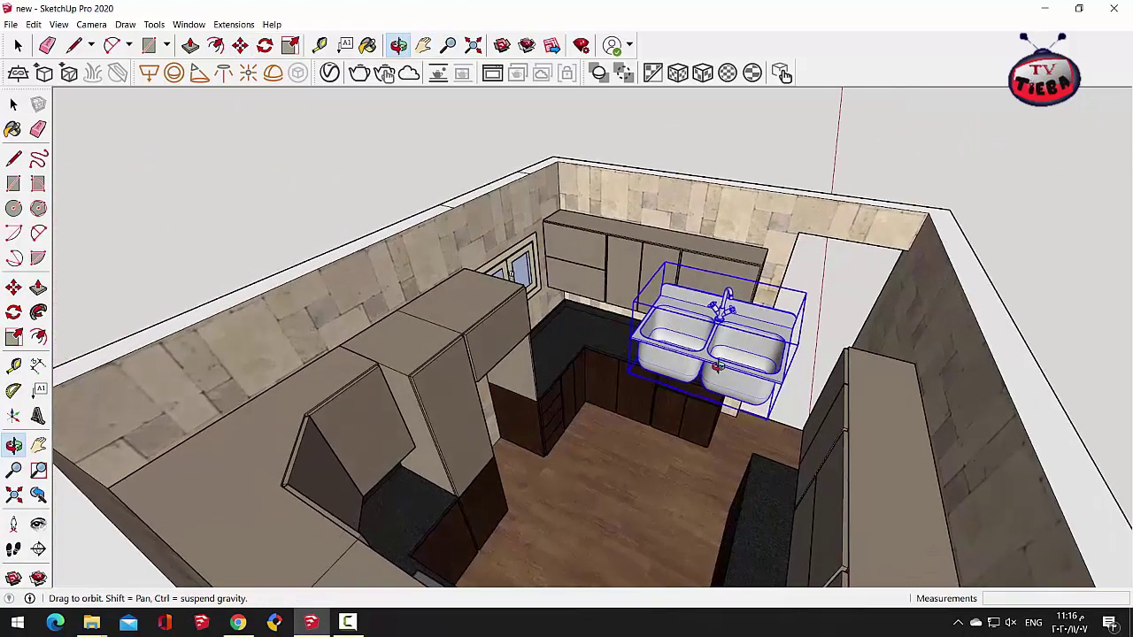
Step: Move the double sink by its front rim onto the black countertop beside the doorway, with its rim along the counter's front edge
{"action": "key", "text": "m"}
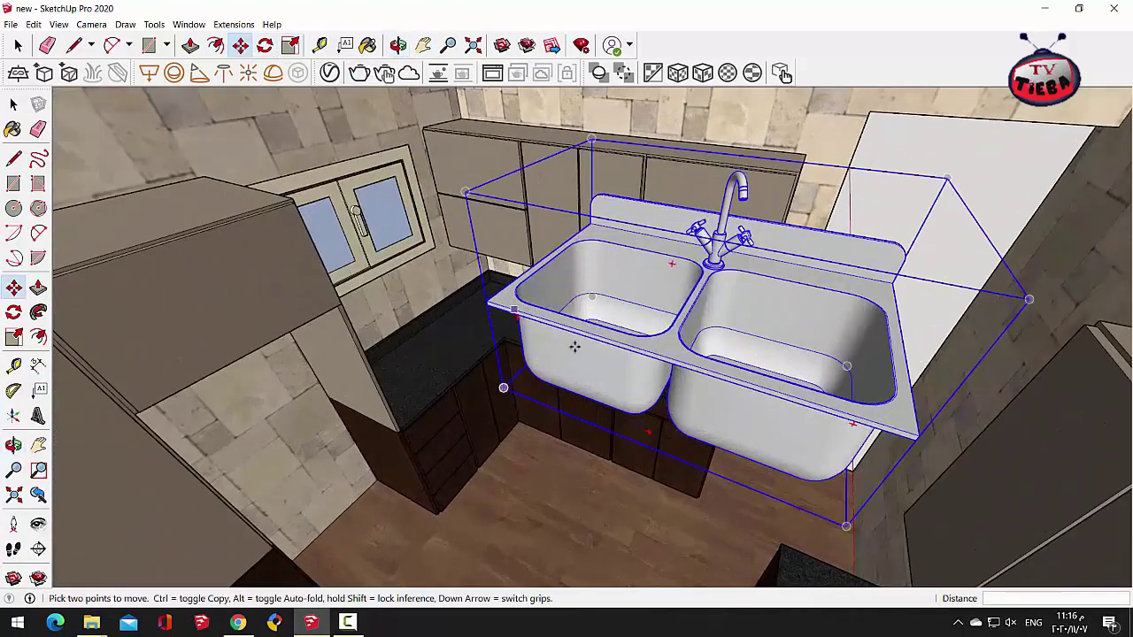
{"action": "scroll", "coordinate": [577, 345], "scroll_direction": "up", "scroll_amount": 4}
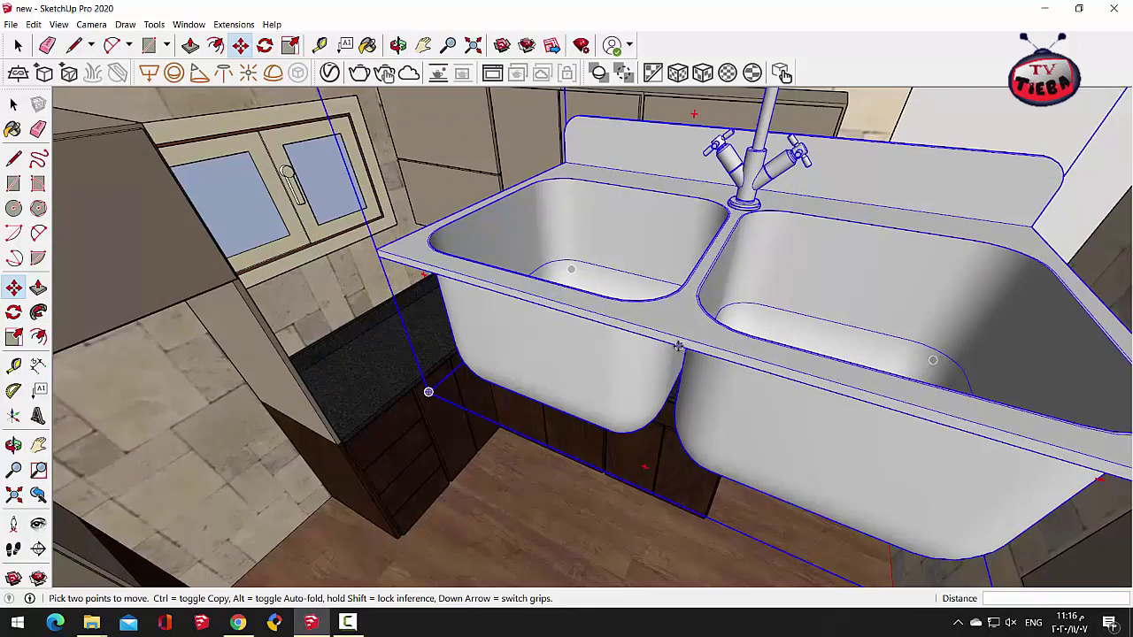
{"action": "left_click", "coordinate": [662, 343]}
{"action": "scroll", "coordinate": [612, 402], "scroll_direction": "up", "scroll_amount": 2}
{"action": "scroll", "coordinate": [611, 402], "scroll_direction": "up", "scroll_amount": 5}
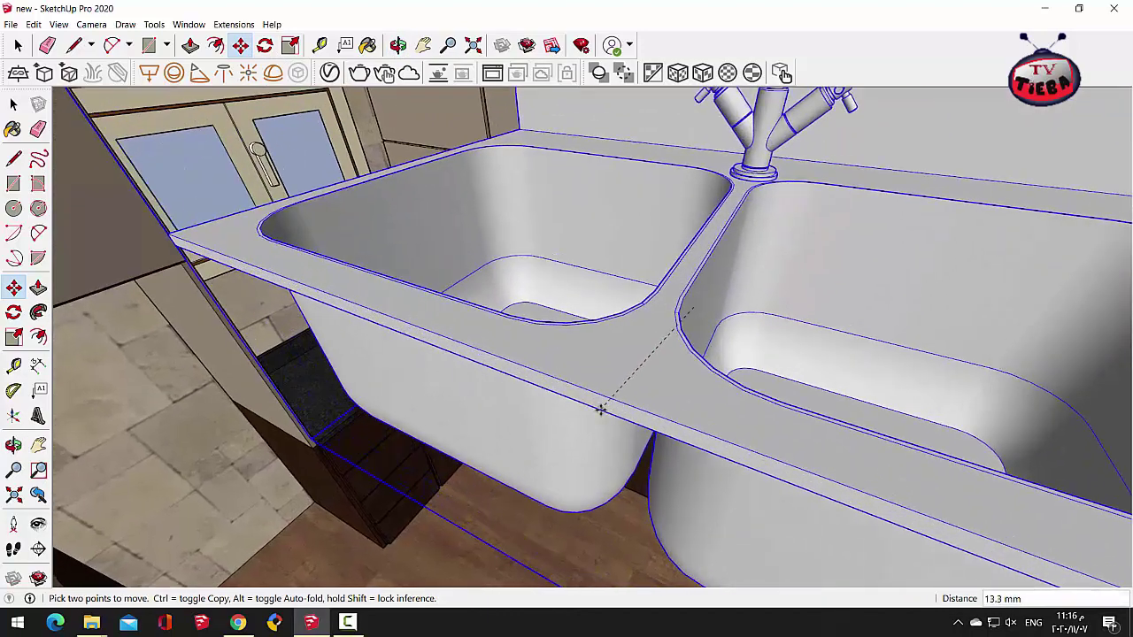
{"action": "scroll", "coordinate": [593, 407], "scroll_direction": "up", "scroll_amount": 4}
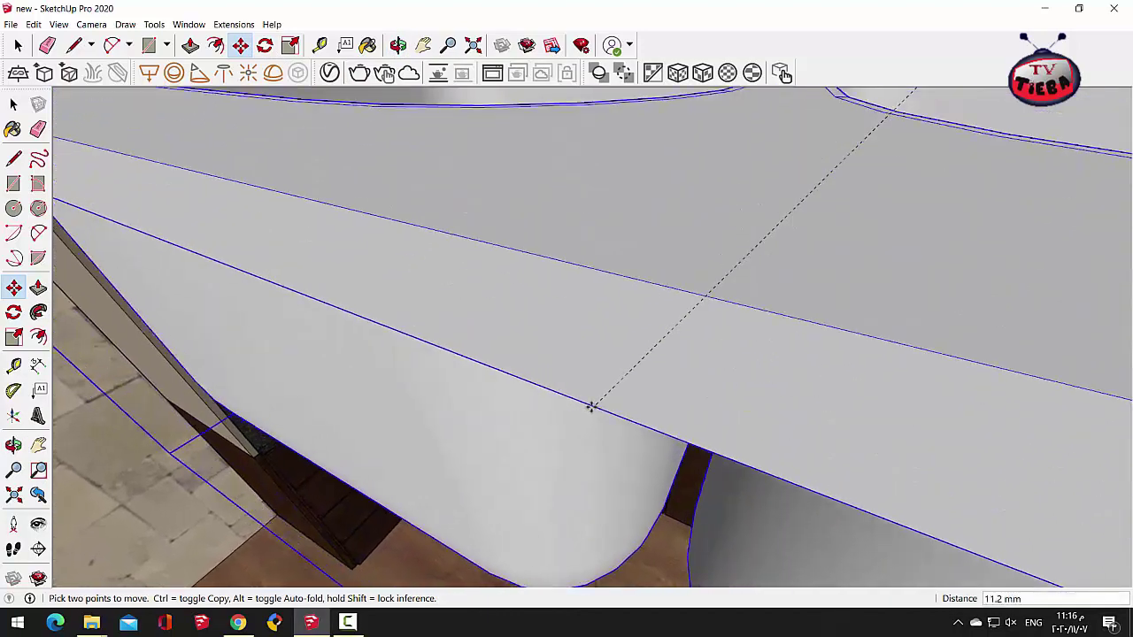
{"action": "scroll", "coordinate": [612, 398], "scroll_direction": "down", "scroll_amount": 10}
{"action": "scroll", "coordinate": [719, 443], "scroll_direction": "up", "scroll_amount": 3}
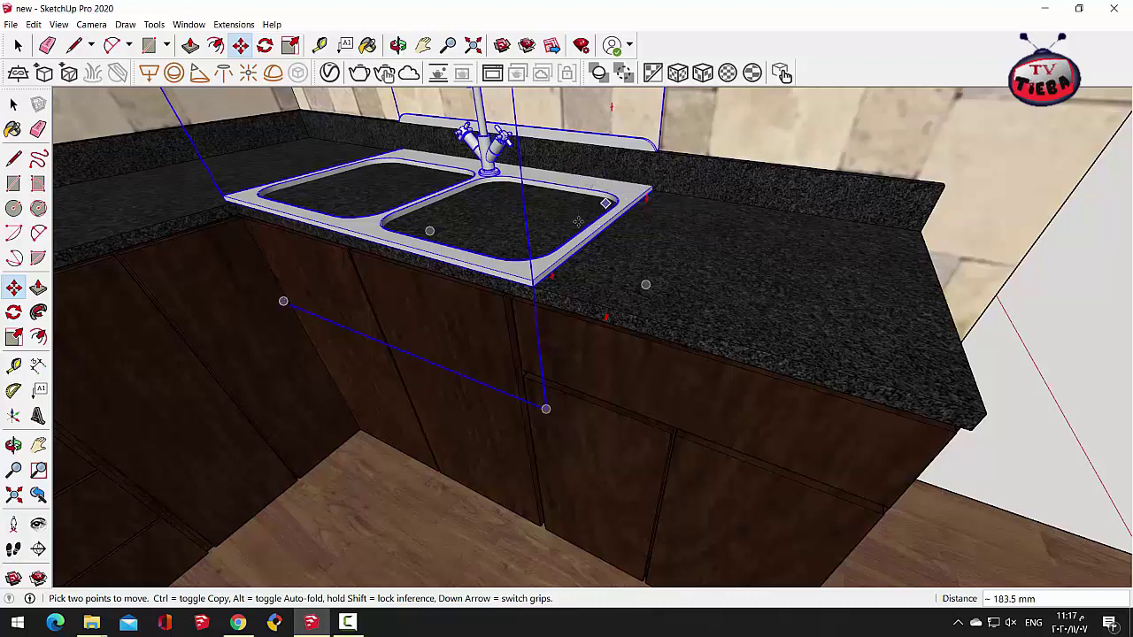
Step: Reopen the double sink's Component Attributes and set its size along the green axis (LenY) to 5 cm
{"action": "right_click", "coordinate": [537, 267]}
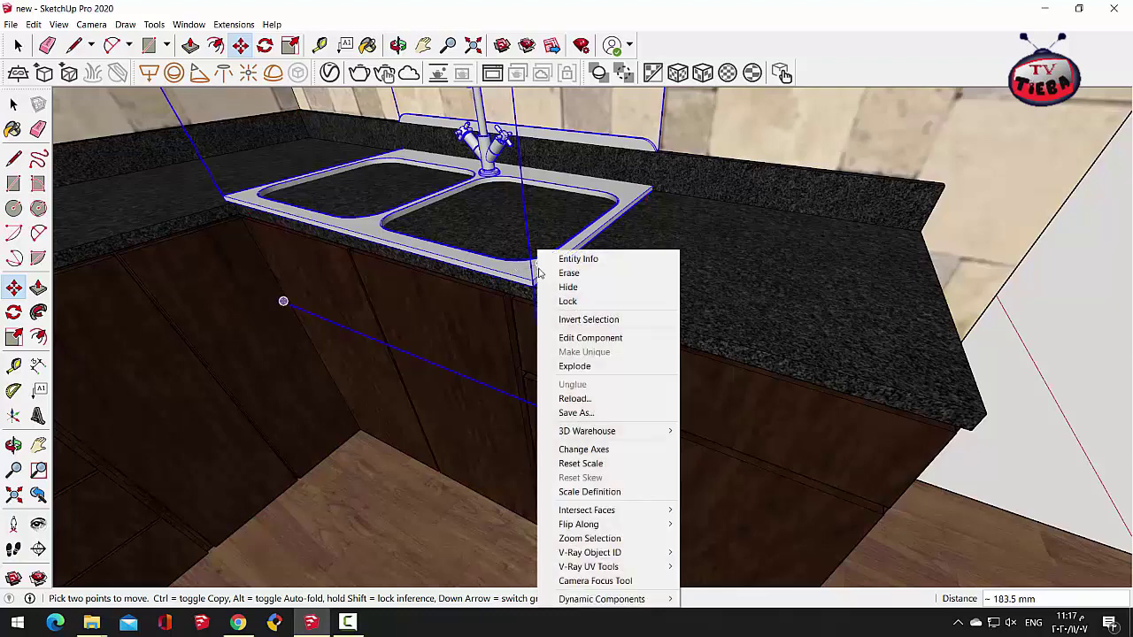
{"action": "mouse_move", "coordinate": [617, 601]}
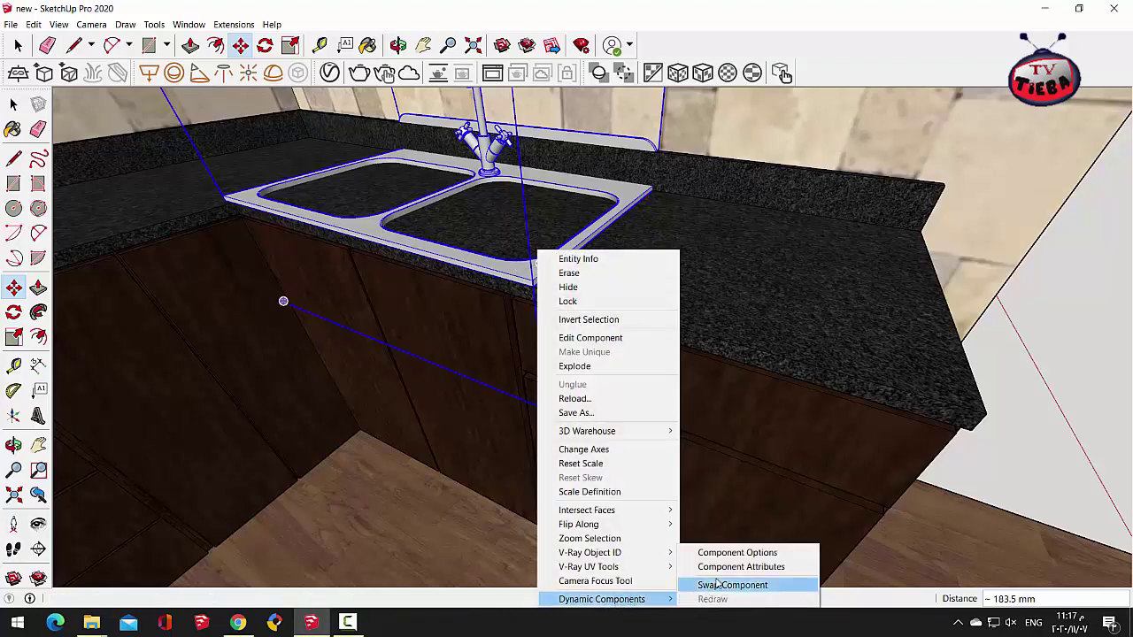
{"action": "left_click", "coordinate": [740, 567]}
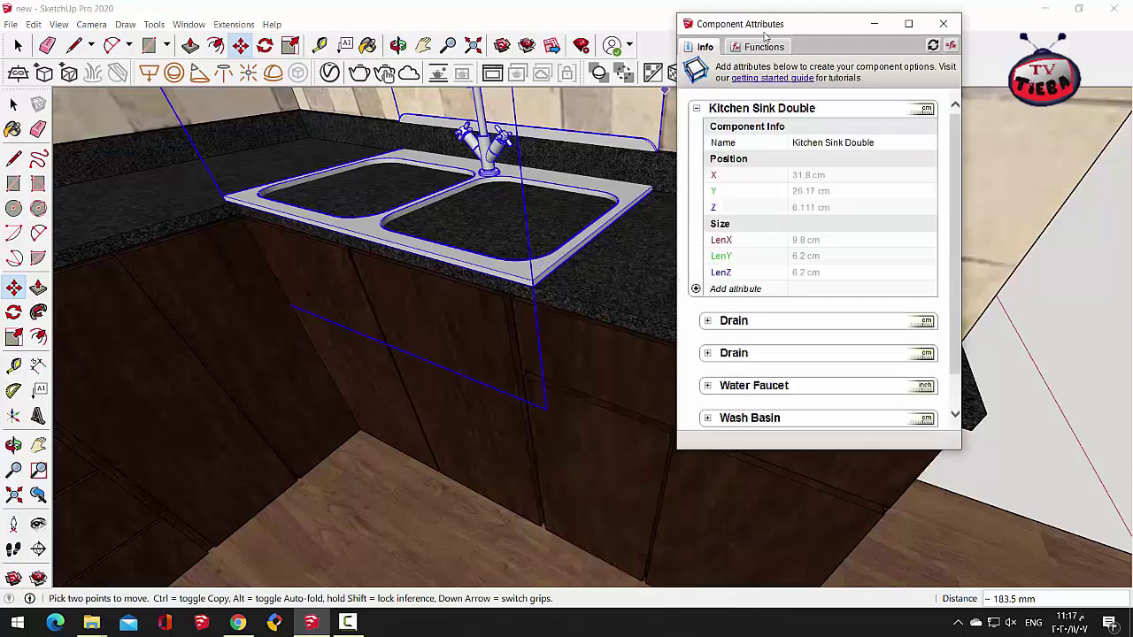
{"action": "left_click_drag", "start_coordinate": [813, 26], "coordinate": [876, 14]}
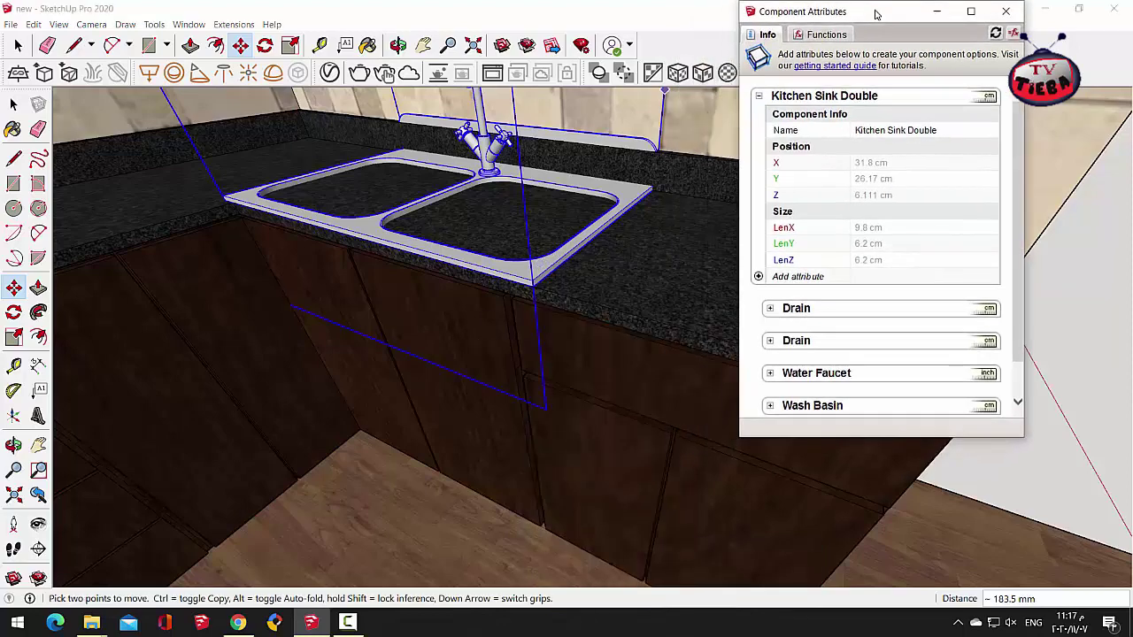
{"action": "left_click", "coordinate": [864, 230]}
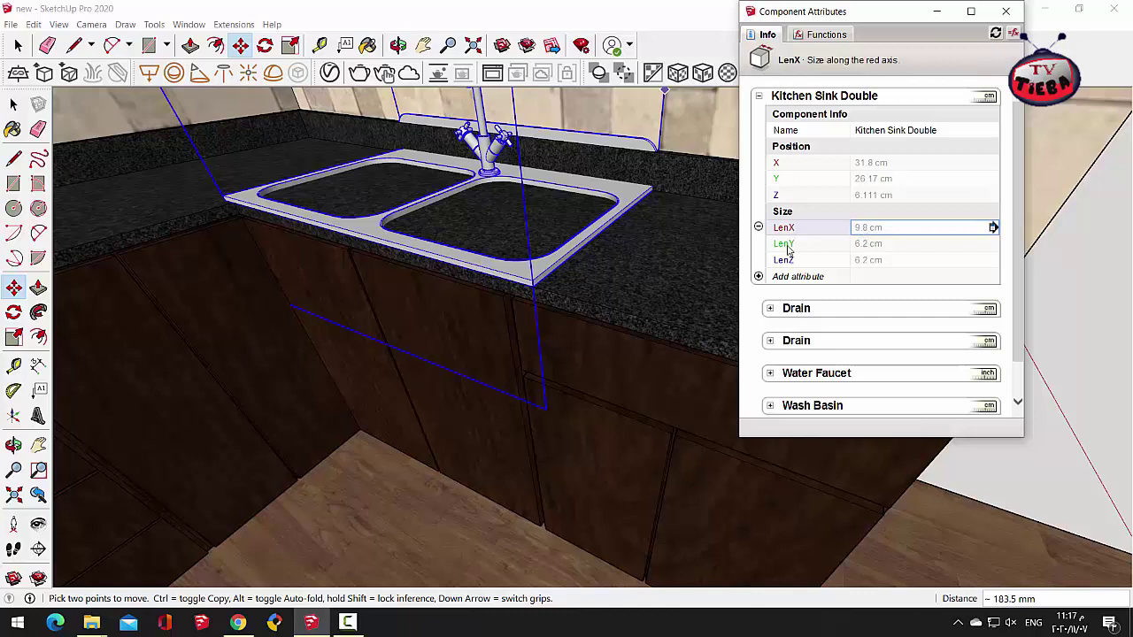
{"action": "left_click", "coordinate": [863, 244]}
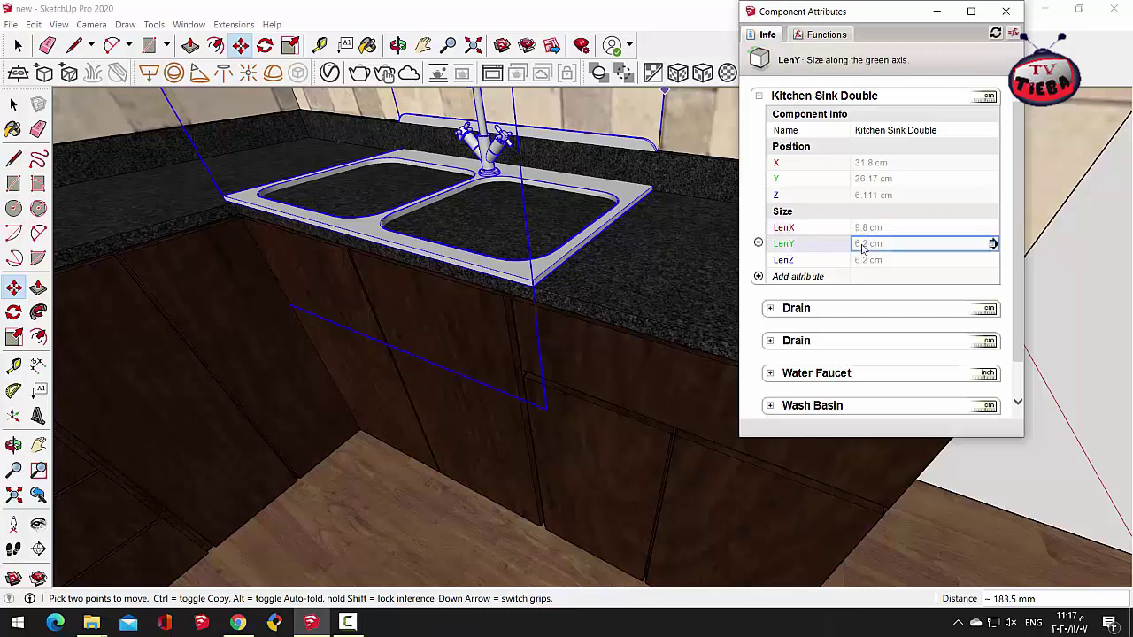
{"action": "left_click", "coordinate": [862, 246]}
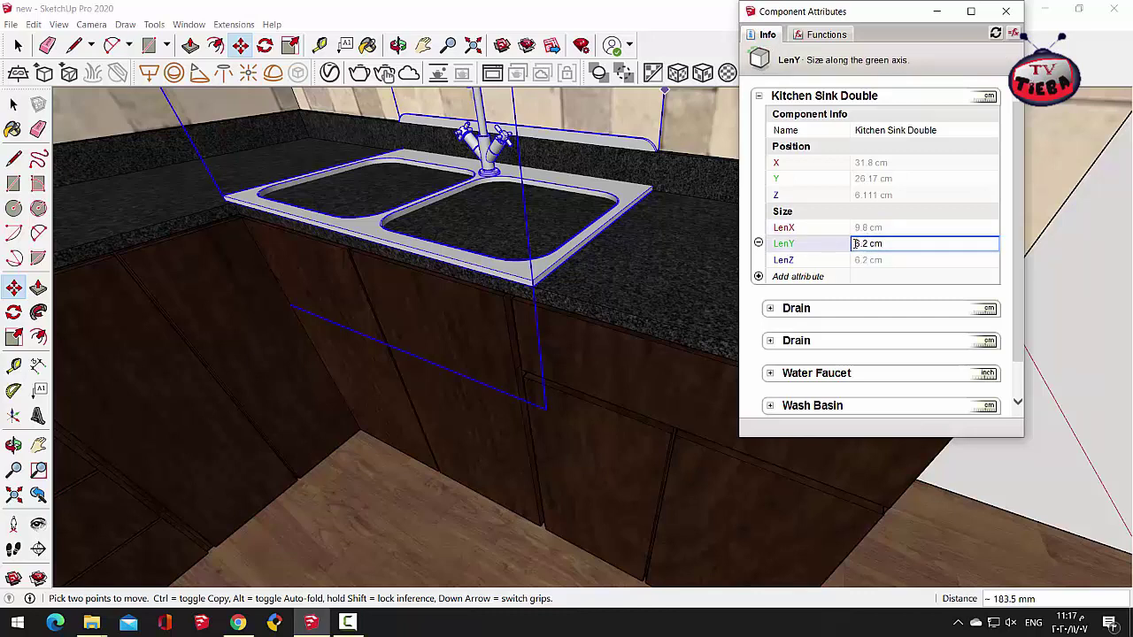
{"action": "left_click_drag", "start_coordinate": [867, 244], "coordinate": [884, 243]}
{"action": "type", "text": "5"}
{"action": "key", "text": "Return"}
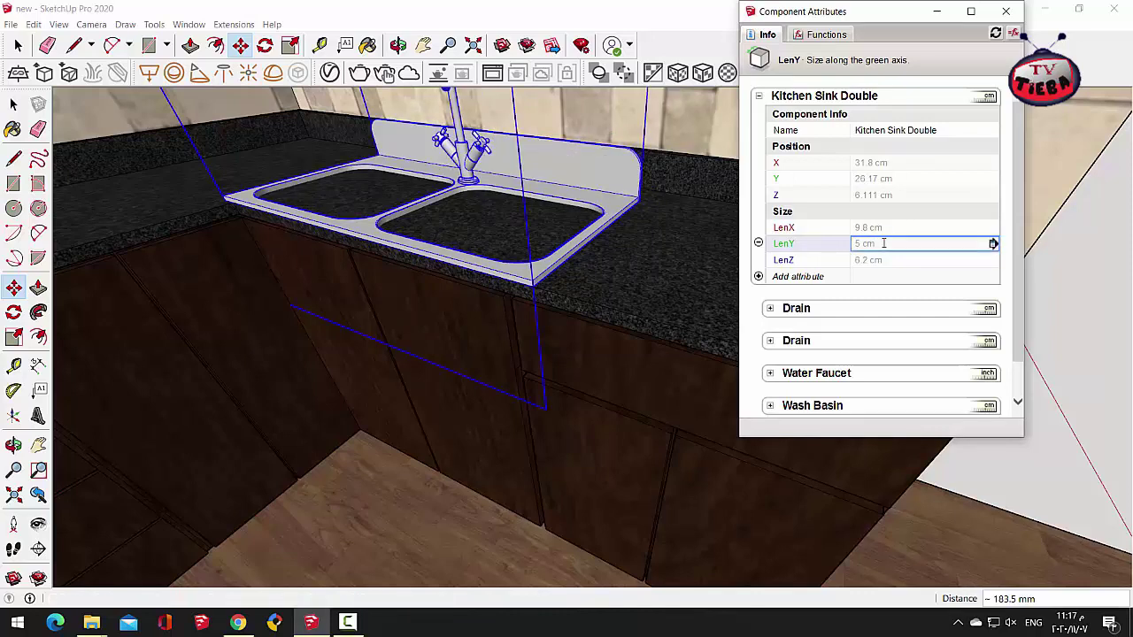
Step: Try a size of 5 cm along the blue axis (LenZ) for the double sink
{"action": "left_click", "coordinate": [860, 262]}
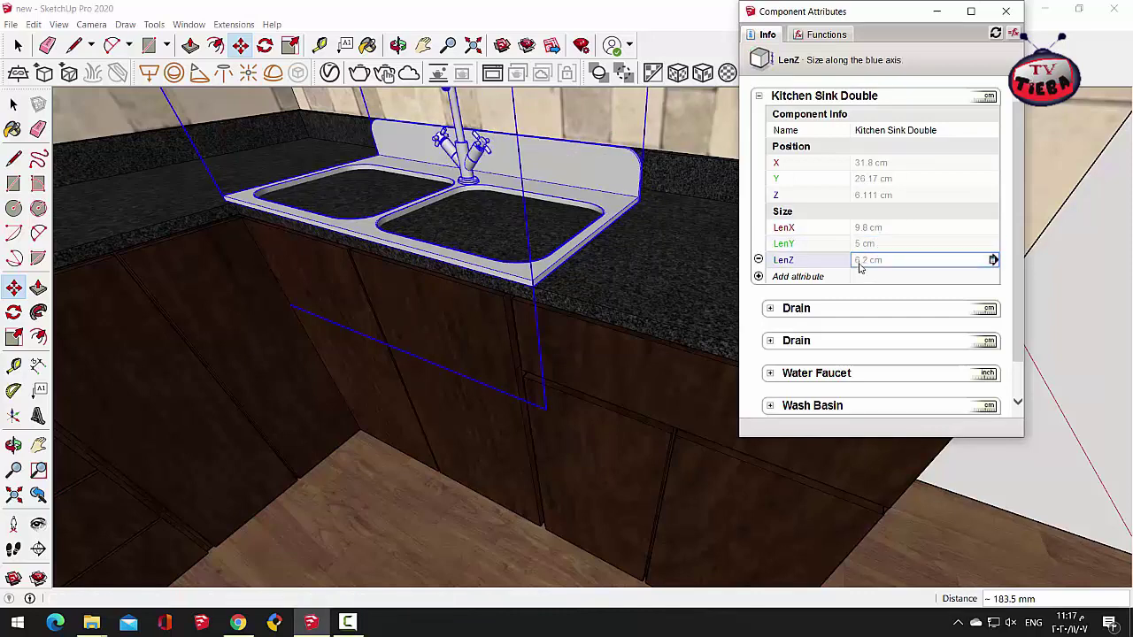
{"action": "left_click", "coordinate": [857, 263]}
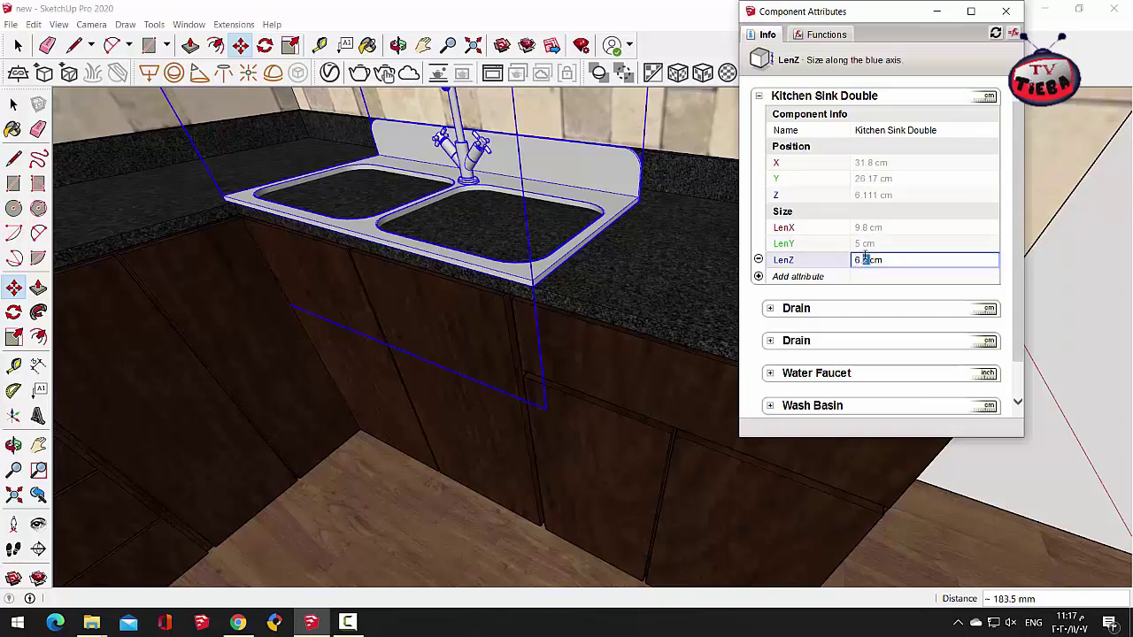
{"action": "triple_click", "coordinate": [865, 259]}
{"action": "type", "text": "5"}
{"action": "key", "text": "Return"}
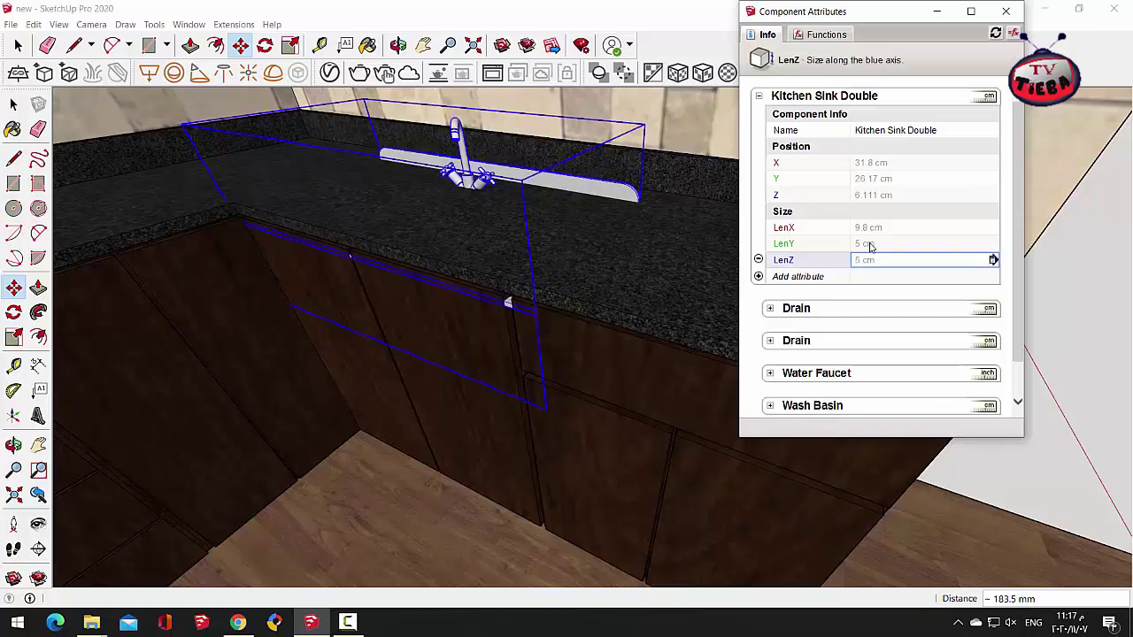
Step: Set the double sink's LenZ to 6 cm
{"action": "double_click", "coordinate": [857, 261]}
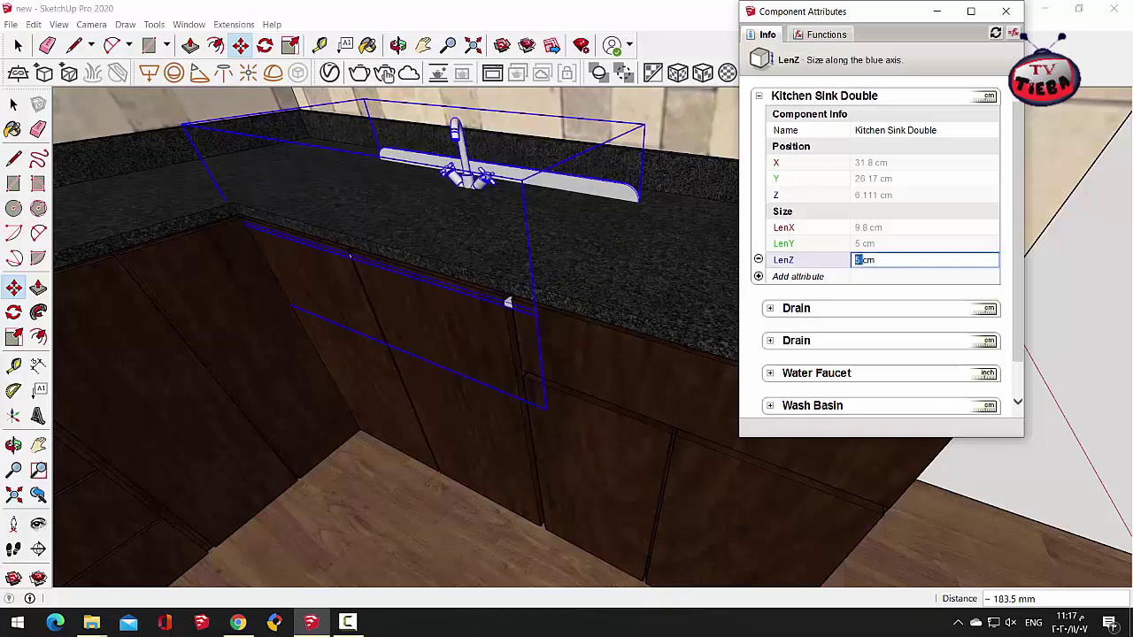
{"action": "type", "text": "6"}
{"action": "key", "text": "Return"}
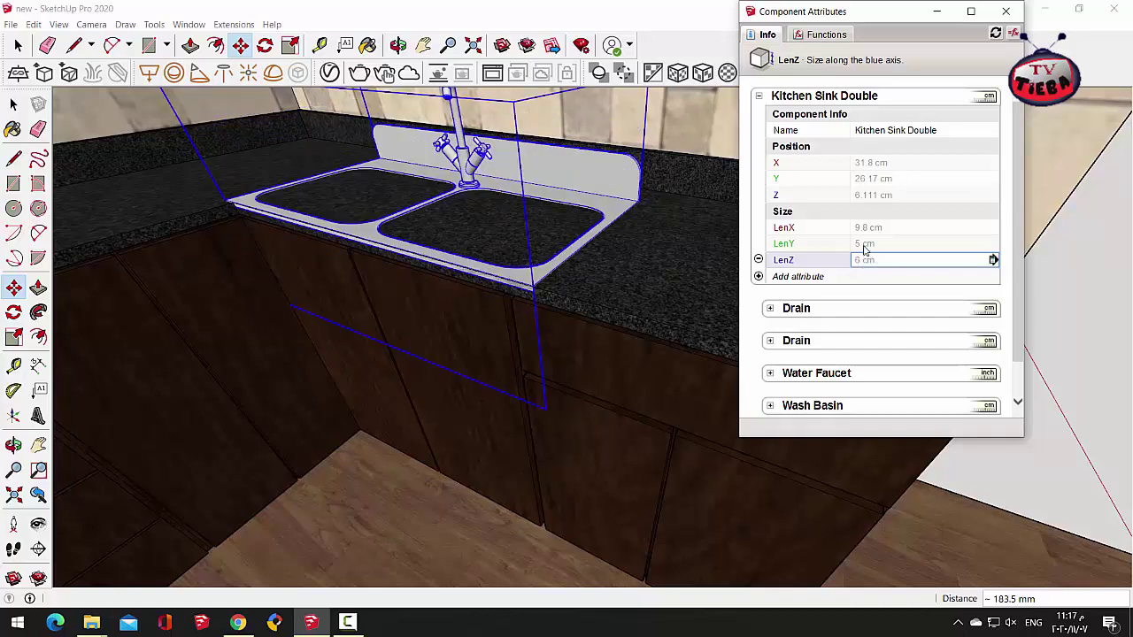
Step: Set the double sink's LenX to 8 cm and close its Component Attributes
{"action": "left_click", "coordinate": [866, 230]}
{"action": "left_click", "coordinate": [865, 229]}
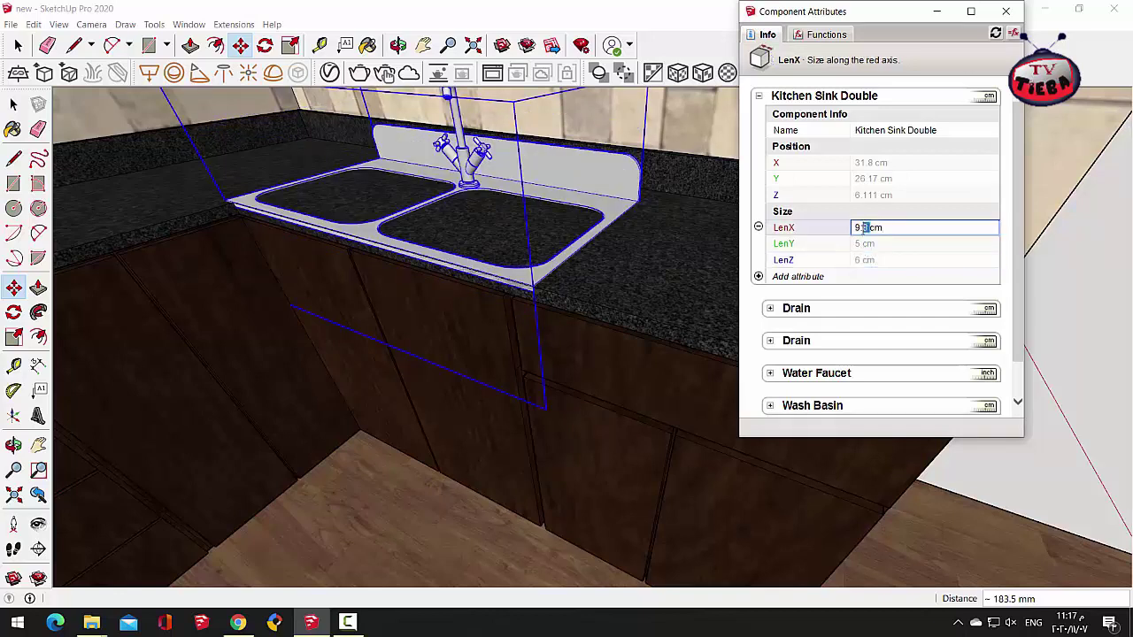
{"action": "double_click", "coordinate": [863, 231]}
{"action": "type", "text": "8"}
{"action": "key", "text": "Return"}
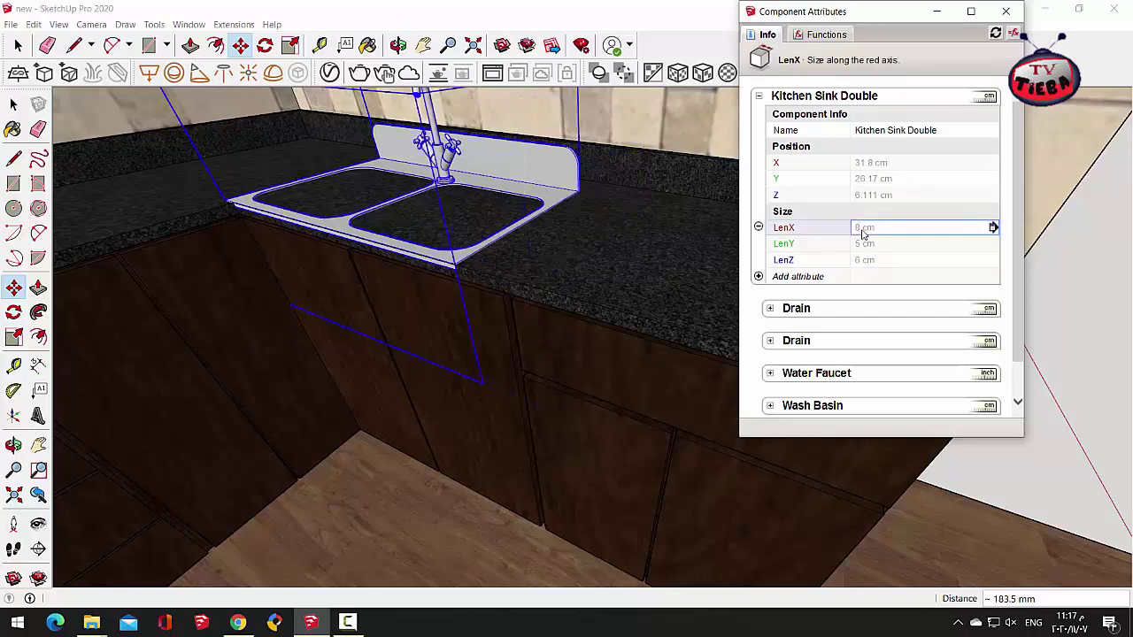
{"action": "left_click", "coordinate": [1005, 11]}
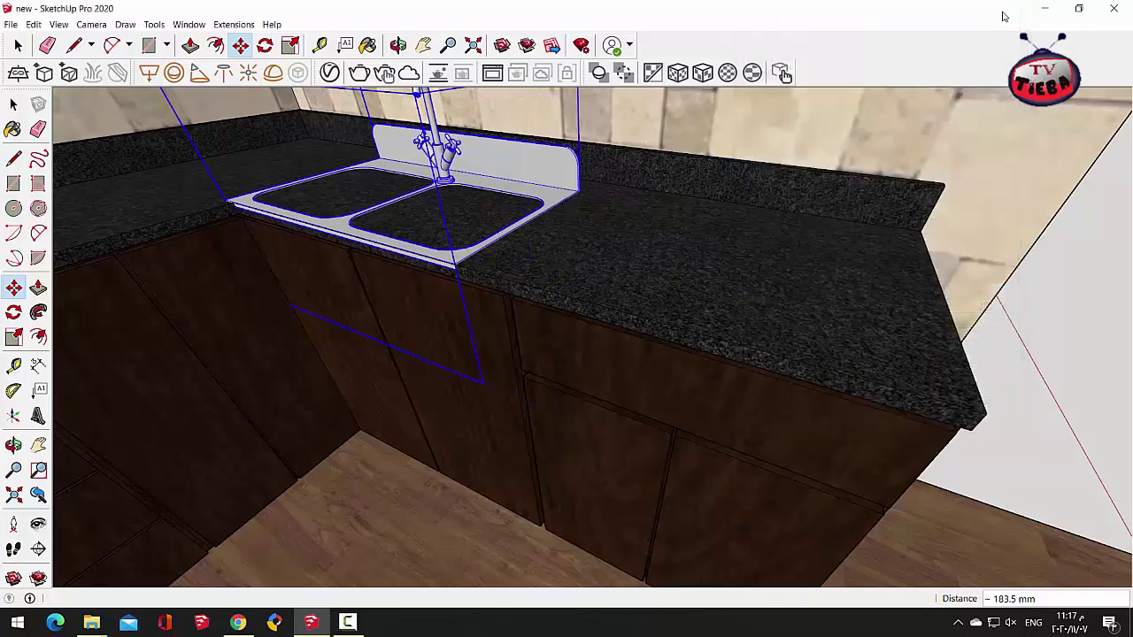
Step: Move the double sink by its front rim about 6.1 mm so the rim sits on the countertop behind the front edge
{"action": "left_click", "coordinate": [243, 46]}
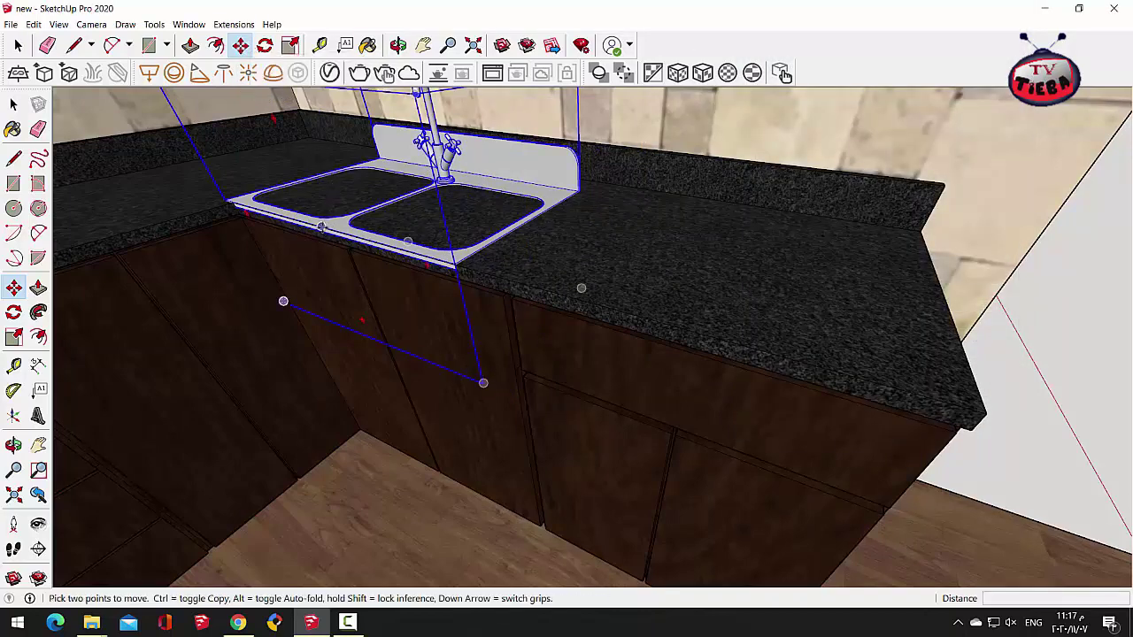
{"action": "left_click", "coordinate": [322, 228]}
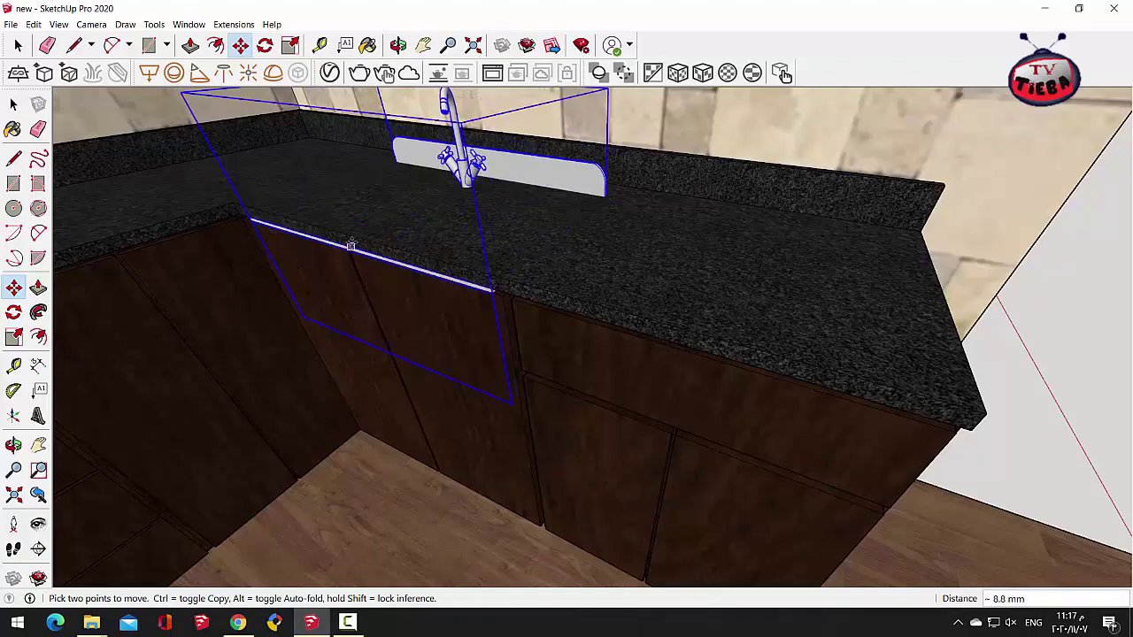
{"action": "scroll", "coordinate": [358, 241], "scroll_direction": "up", "scroll_amount": 3}
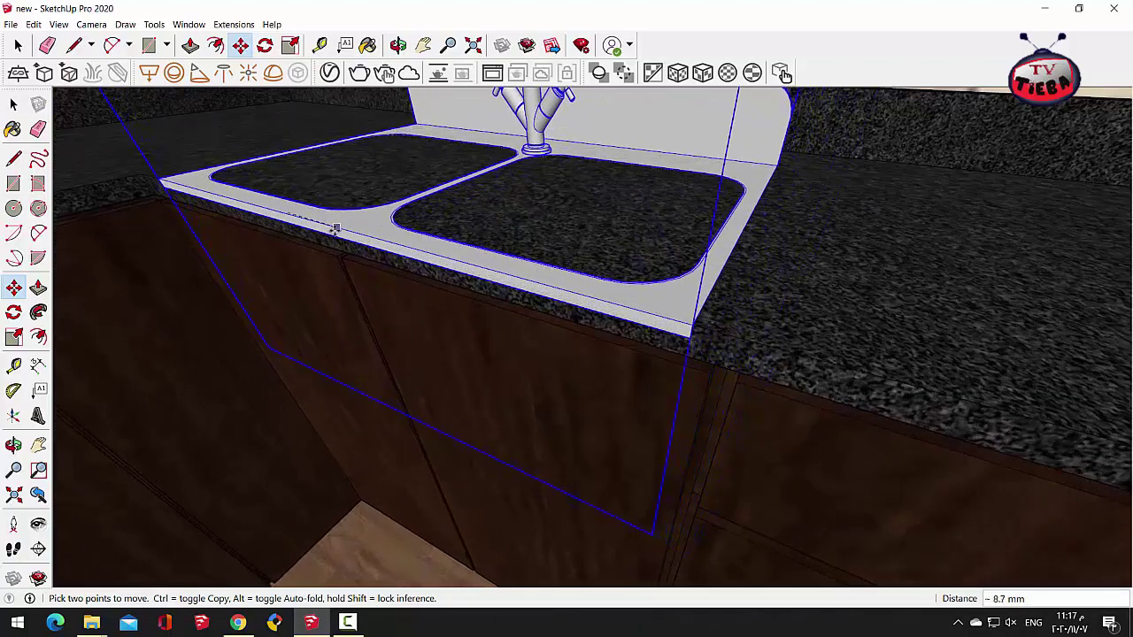
{"action": "scroll", "coordinate": [352, 279], "scroll_direction": "up", "scroll_amount": 3}
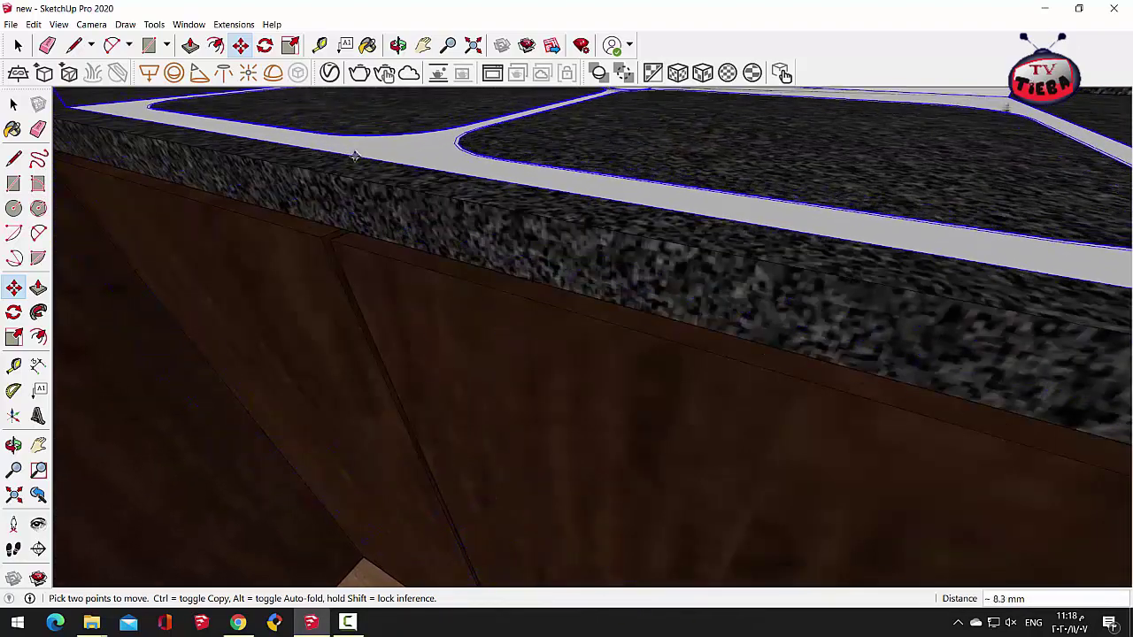
{"action": "left_click", "coordinate": [330, 152]}
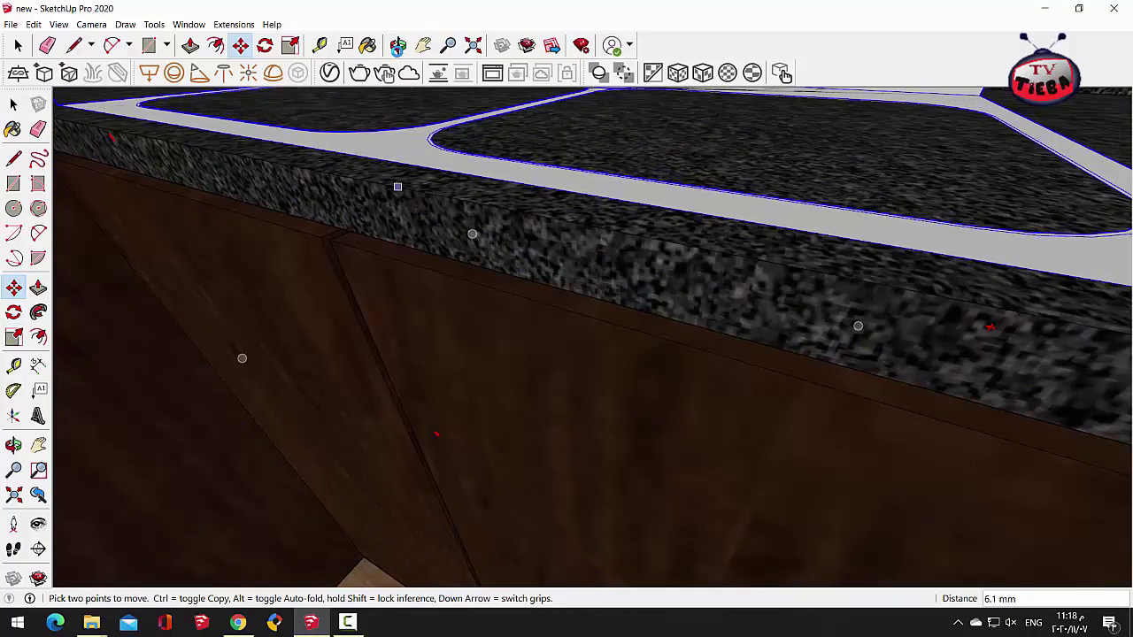
Step: Move the double sink 8 mm back toward the backsplash and nudge it 0.2 mm toward the counter's front edge
{"action": "left_click", "coordinate": [398, 46]}
{"action": "left_click_drag", "start_coordinate": [366, 151], "coordinate": [602, 280]}
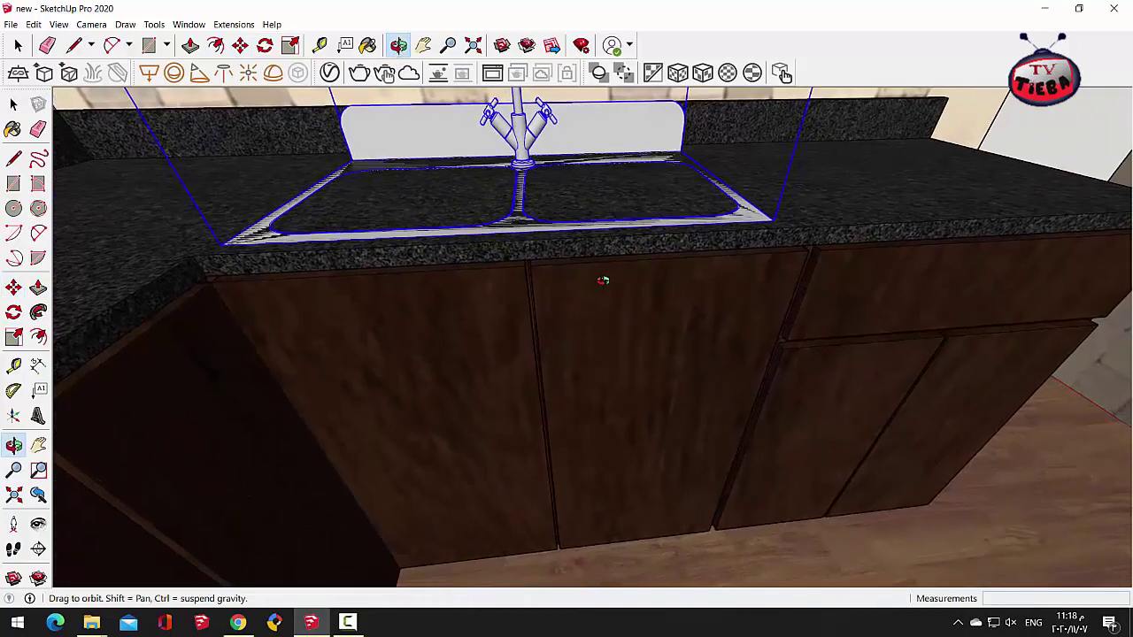
{"action": "left_click_drag", "start_coordinate": [579, 330], "coordinate": [530, 360]}
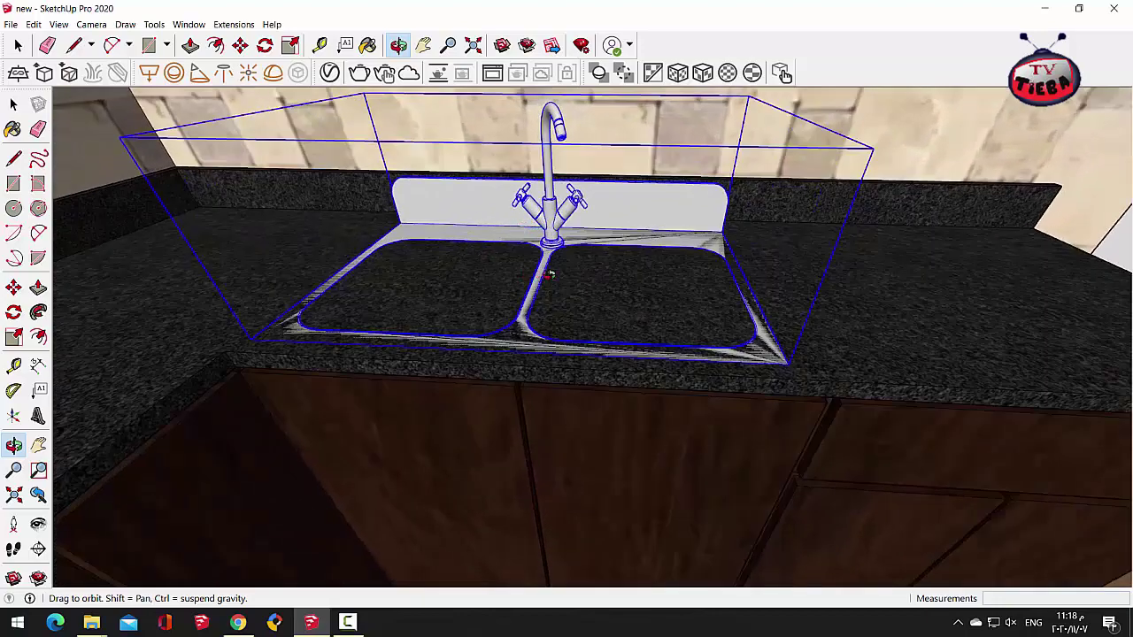
{"action": "left_click_drag", "start_coordinate": [639, 320], "coordinate": [330, 303]}
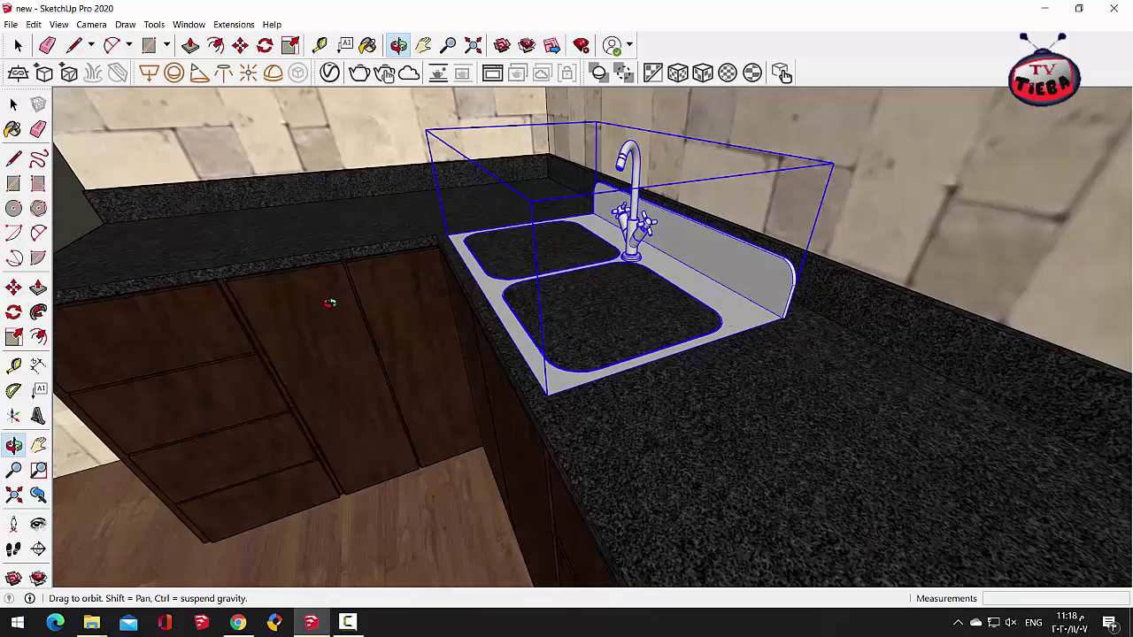
{"action": "left_click_drag", "start_coordinate": [712, 319], "coordinate": [511, 304]}
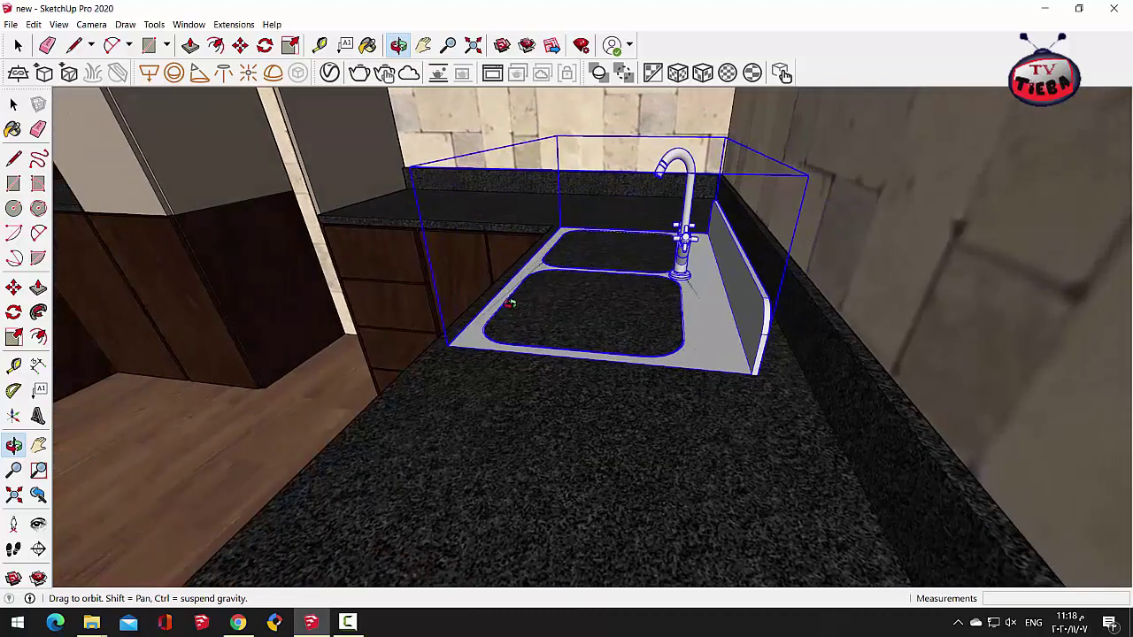
{"action": "scroll", "coordinate": [606, 292], "scroll_direction": "down", "scroll_amount": 5}
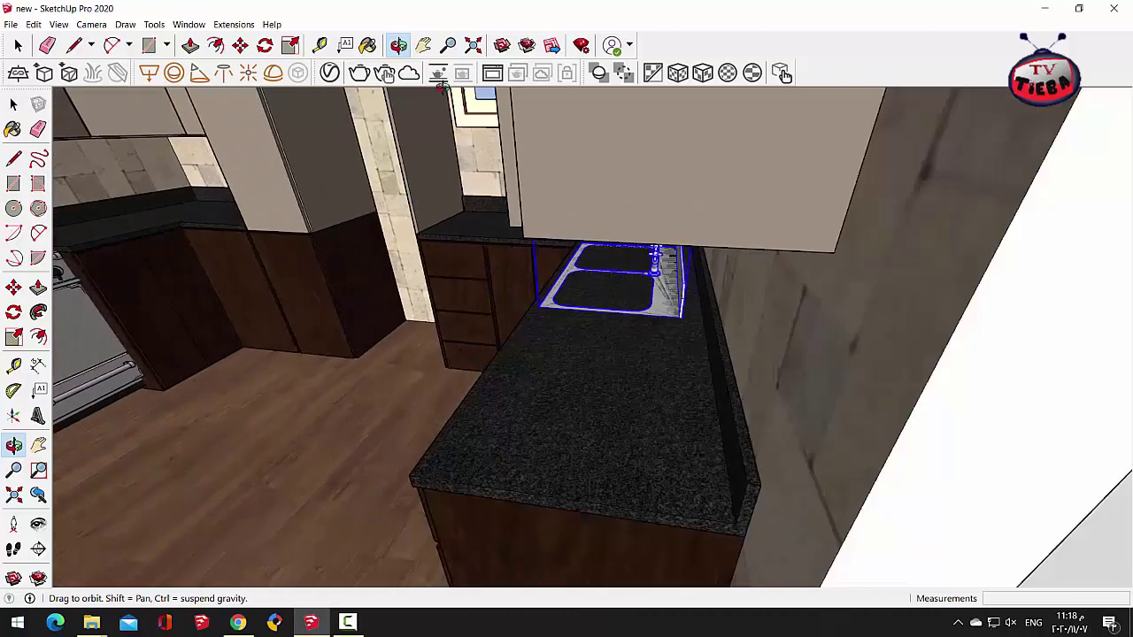
{"action": "left_click", "coordinate": [239, 45]}
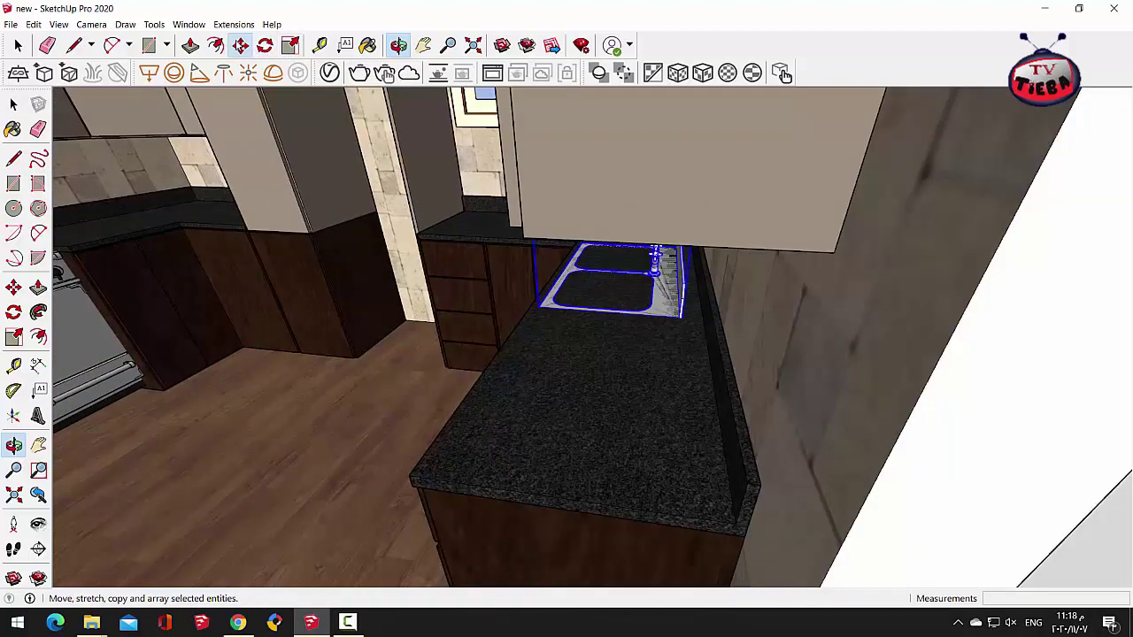
{"action": "left_click", "coordinate": [548, 496]}
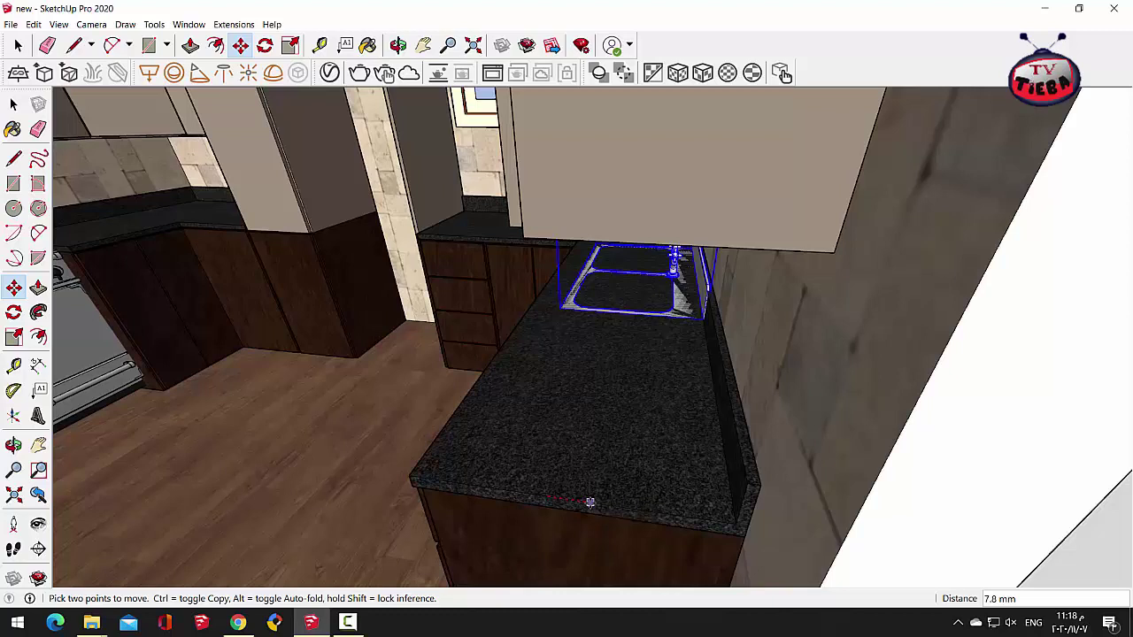
{"action": "left_click", "coordinate": [589, 501]}
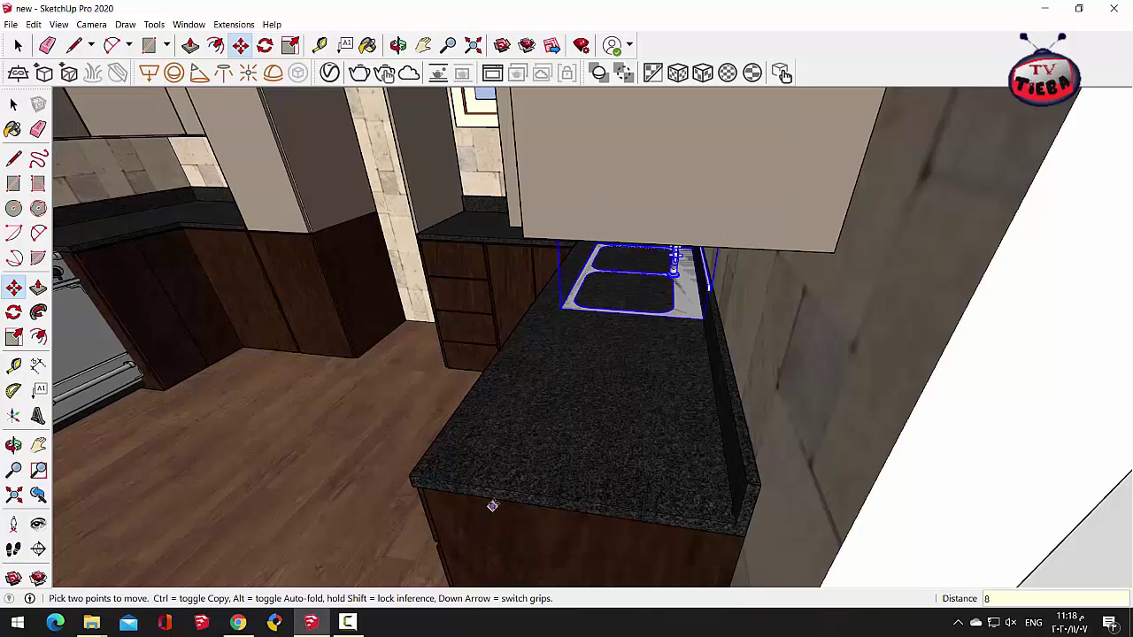
{"action": "left_click", "coordinate": [500, 488]}
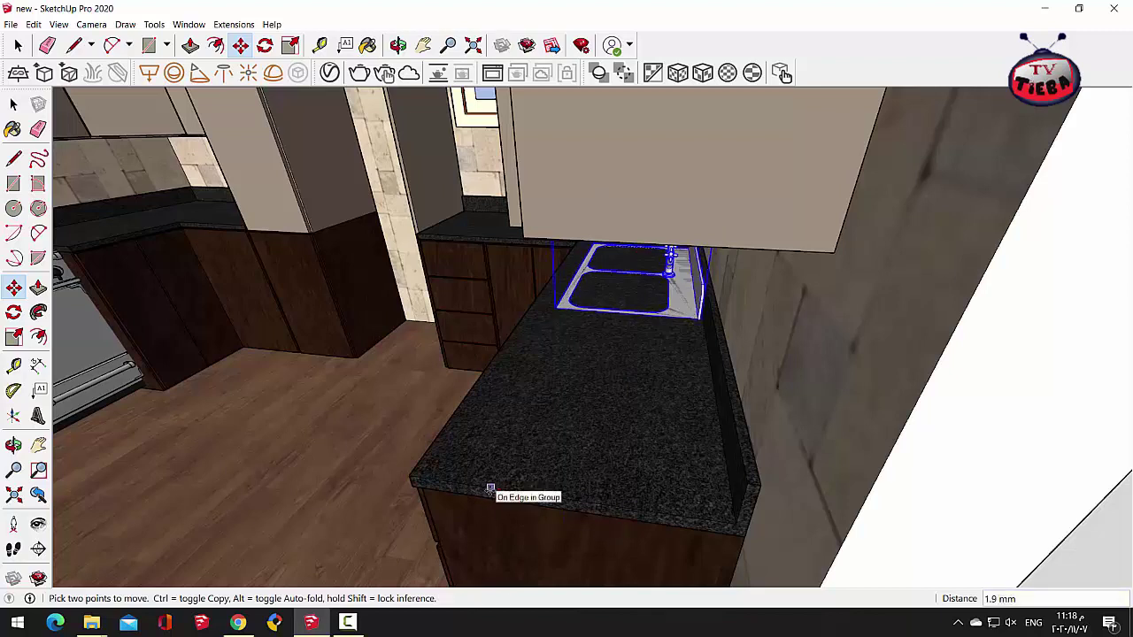
{"action": "left_click", "coordinate": [489, 490]}
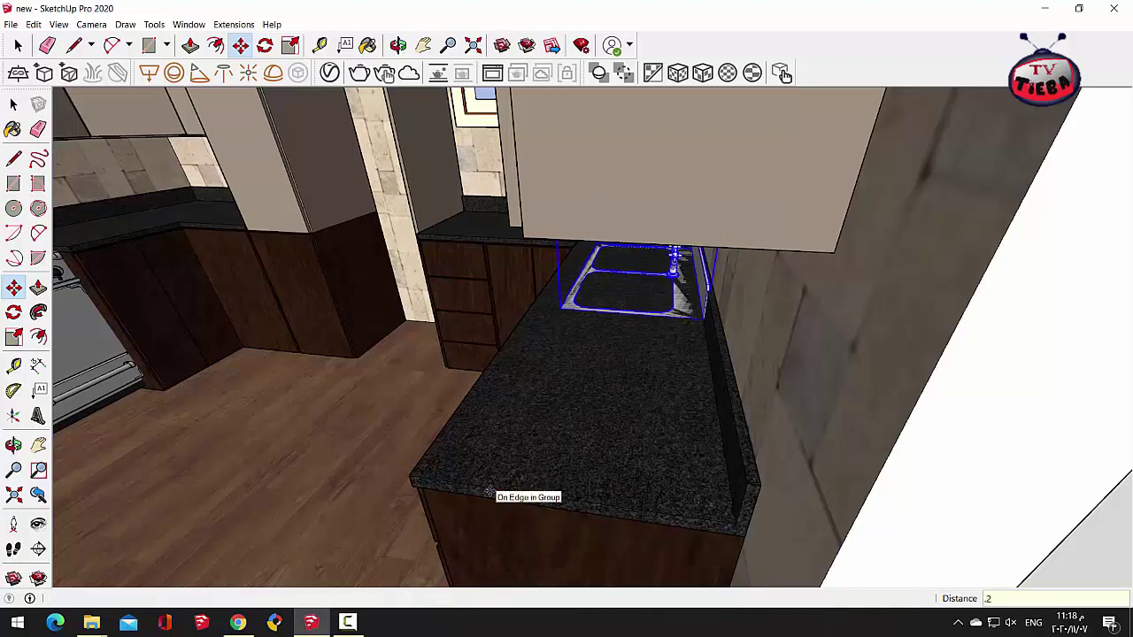
Step: Select the black countertop under the double sink and open its group for editing
{"action": "left_click", "coordinate": [398, 44]}
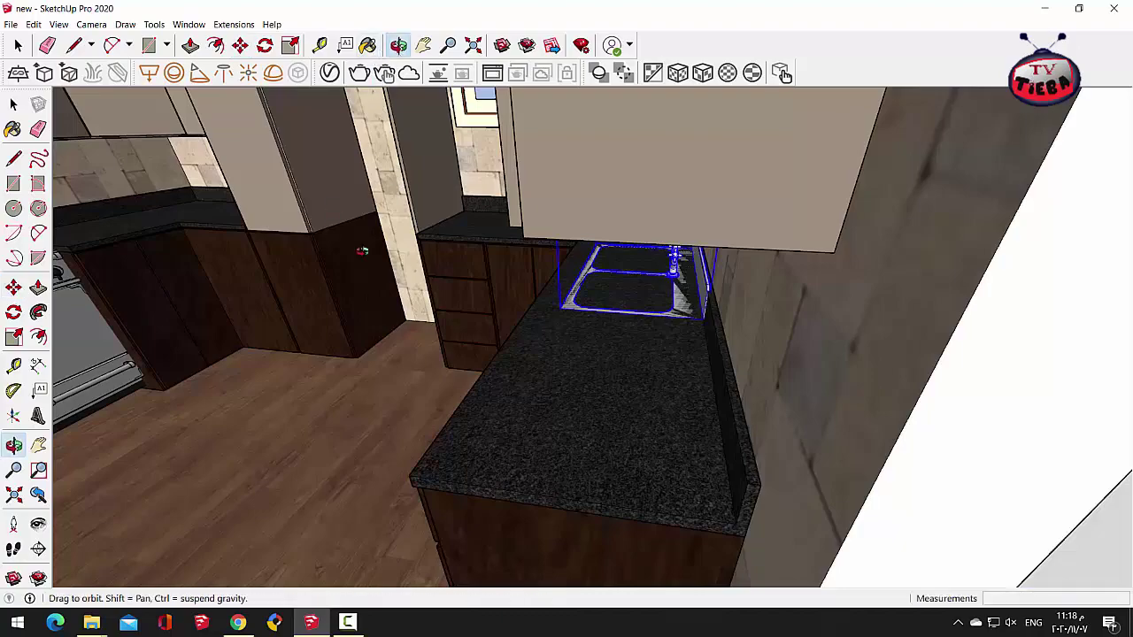
{"action": "left_click_drag", "start_coordinate": [451, 260], "coordinate": [566, 280]}
{"action": "scroll", "coordinate": [557, 281], "scroll_direction": "up", "scroll_amount": 5}
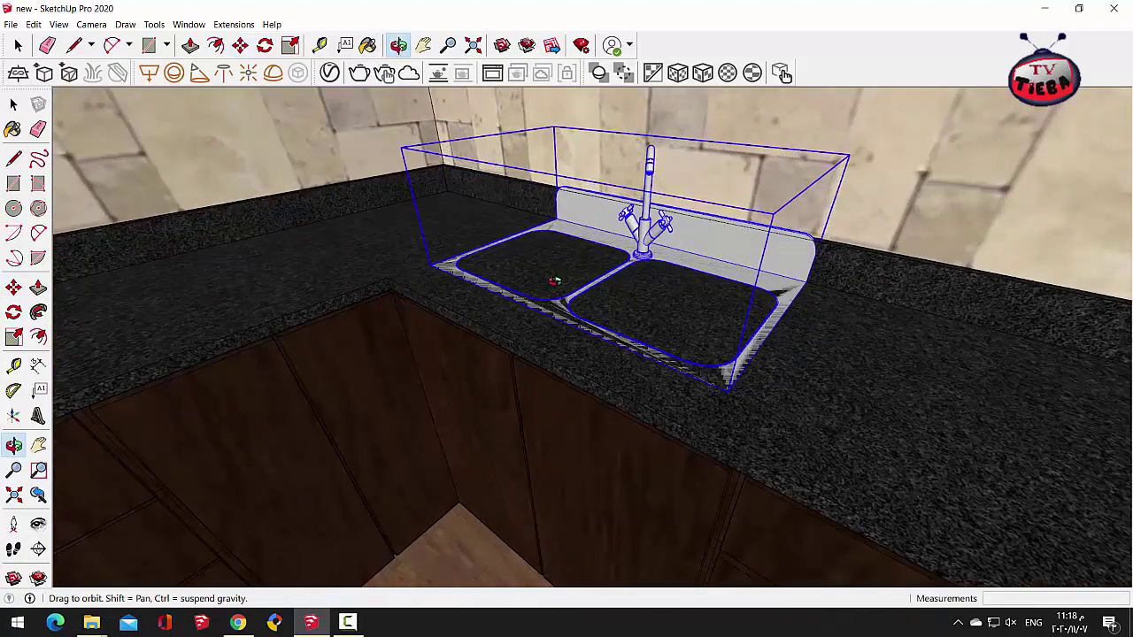
{"action": "scroll", "coordinate": [731, 295], "scroll_direction": "up", "scroll_amount": 2}
{"action": "scroll", "coordinate": [653, 298], "scroll_direction": "up", "scroll_amount": 4}
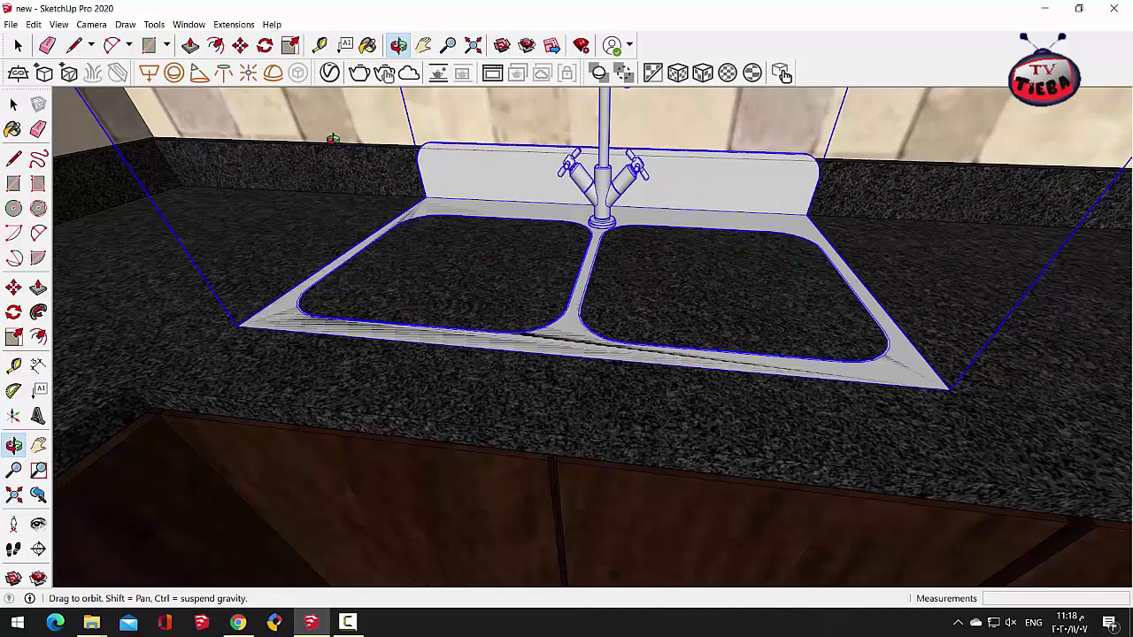
{"action": "left_click", "coordinate": [18, 45]}
{"action": "middle_click_drag", "start_coordinate": [268, 244], "coordinate": [342, 284]}
{"action": "left_click", "coordinate": [421, 266]}
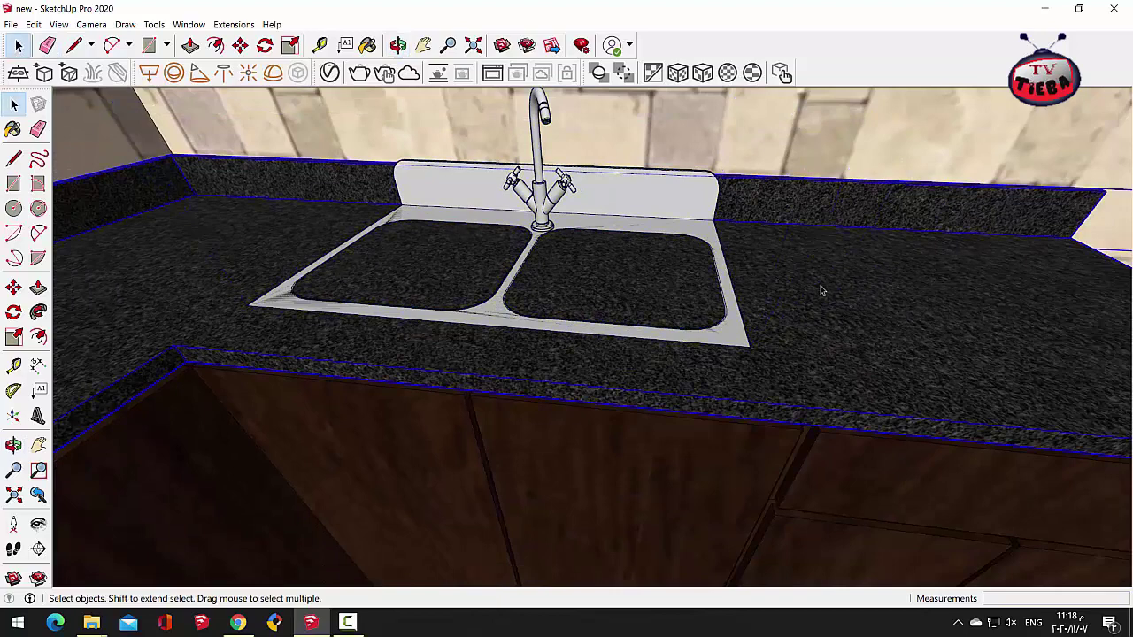
{"action": "key", "text": "ctrl+z"}
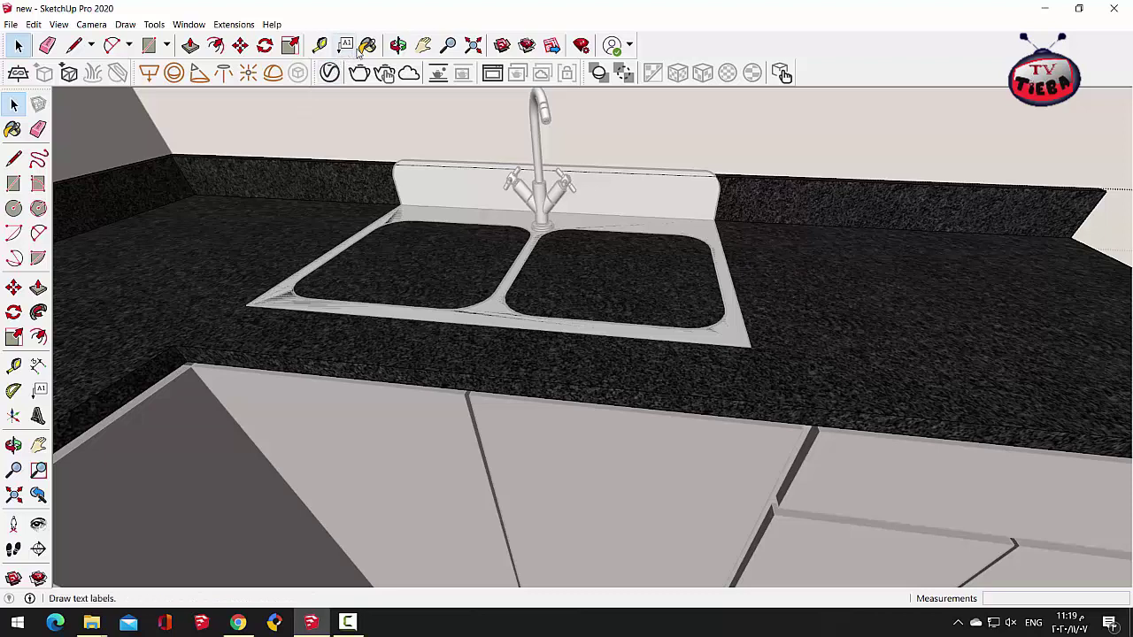
Step: Try to draw a rectangle about 64.4 × 26.1 mm across both basins and push it down with Push/Pull
{"action": "left_click", "coordinate": [149, 45]}
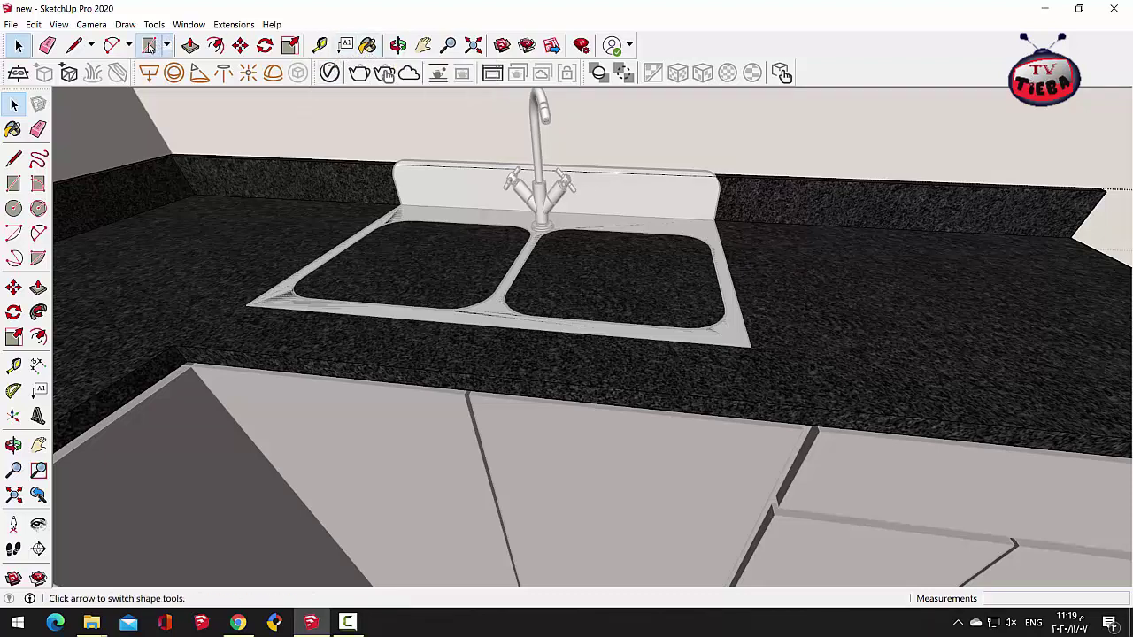
{"action": "left_click", "coordinate": [397, 231]}
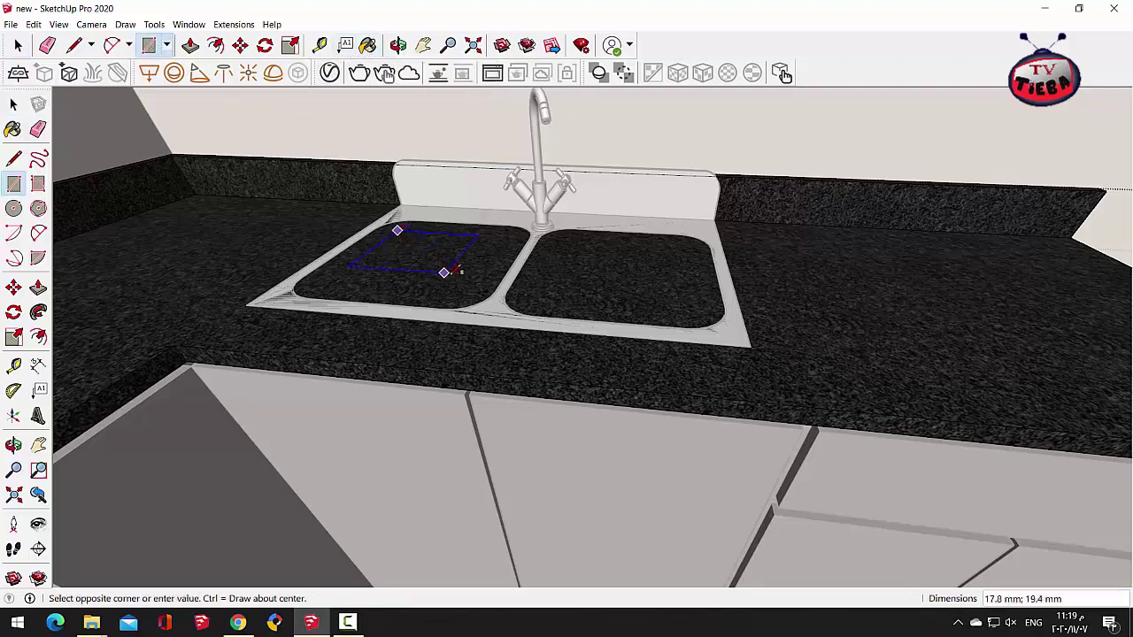
{"action": "left_click", "coordinate": [693, 311]}
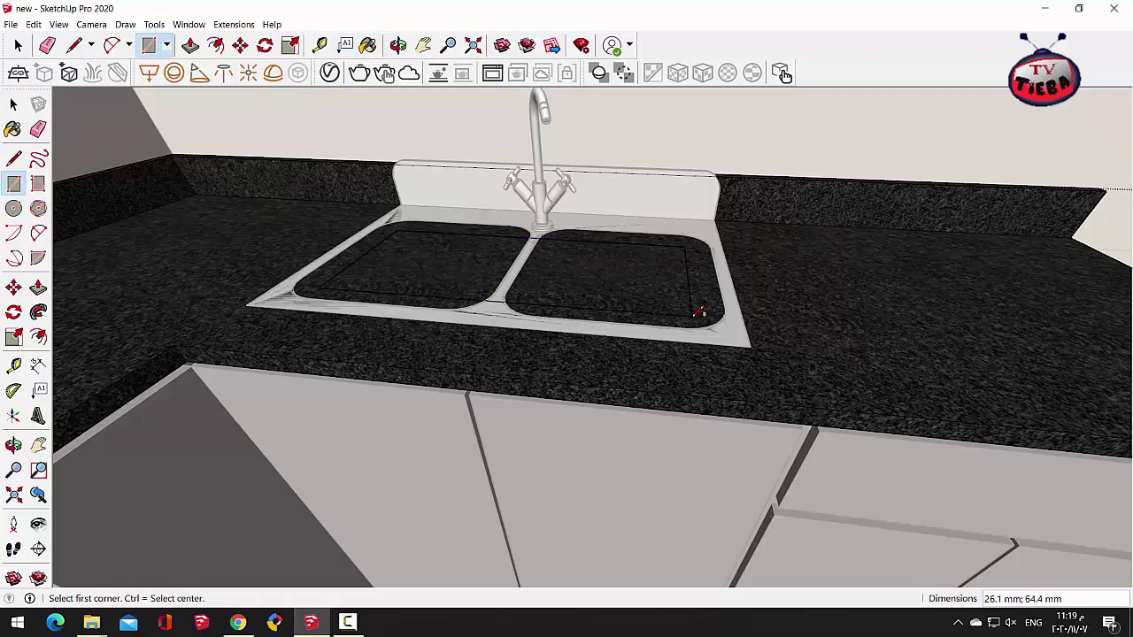
{"action": "left_click", "coordinate": [189, 46]}
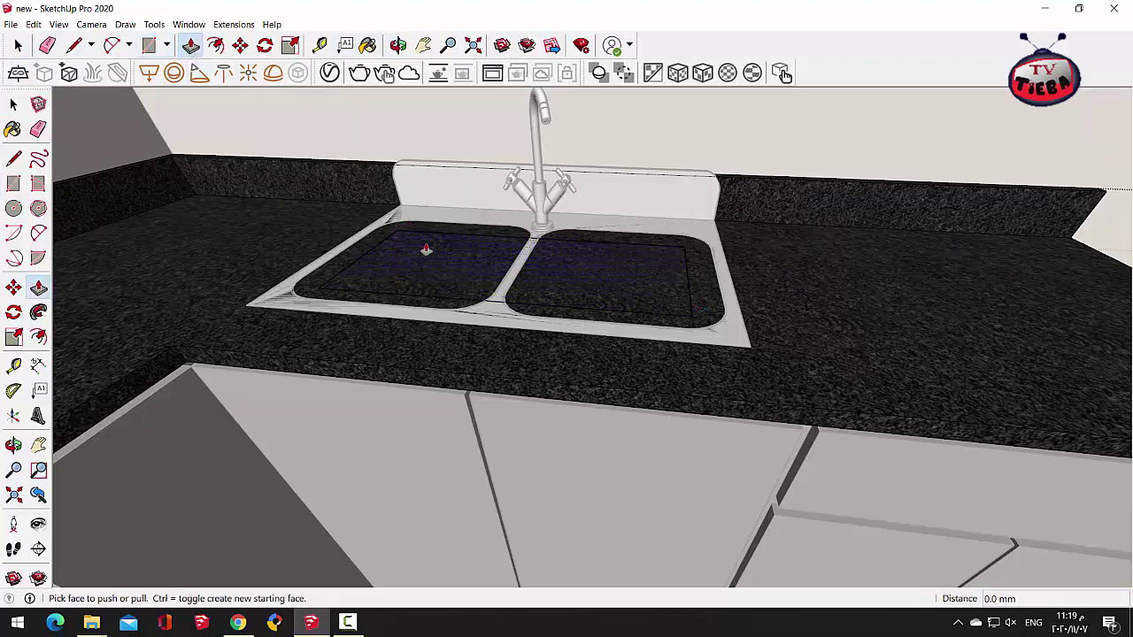
{"action": "left_click", "coordinate": [426, 249]}
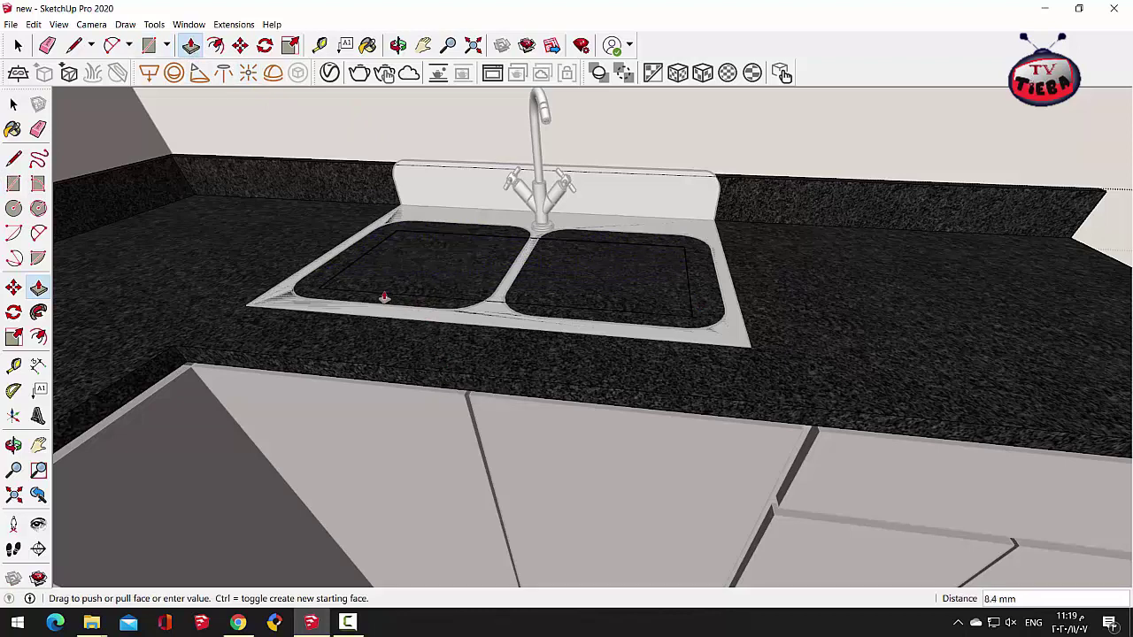
{"action": "key", "text": "Escape"}
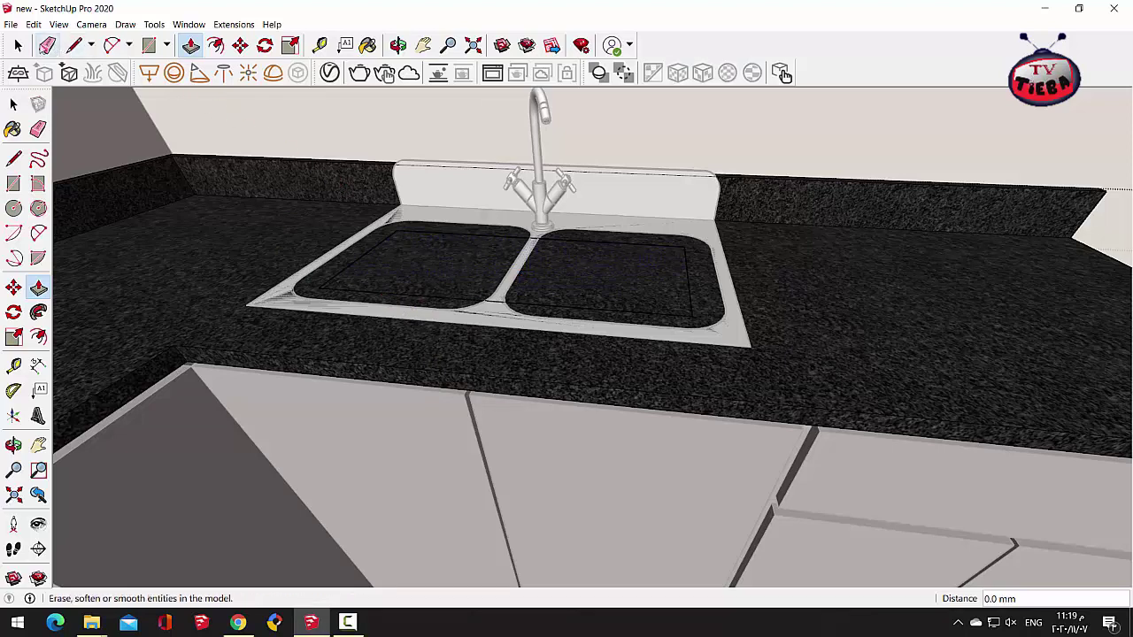
Step: Try Push/Pull again on the preselected rectangle face under the basins
{"action": "left_click", "coordinate": [18, 45]}
{"action": "left_click", "coordinate": [423, 270]}
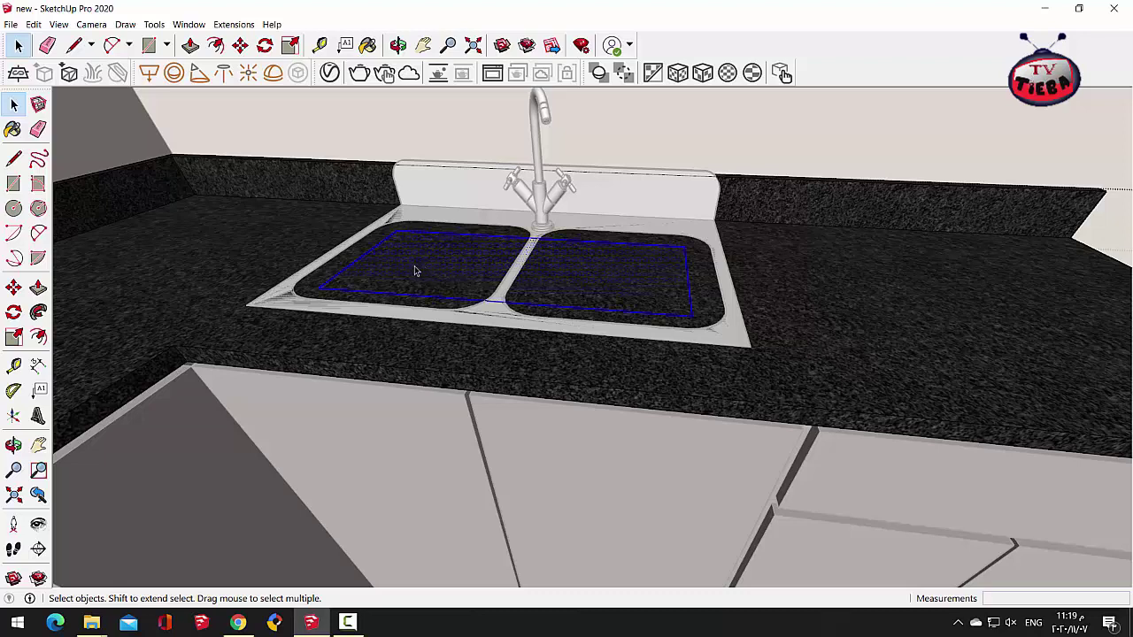
{"action": "left_click", "coordinate": [190, 46]}
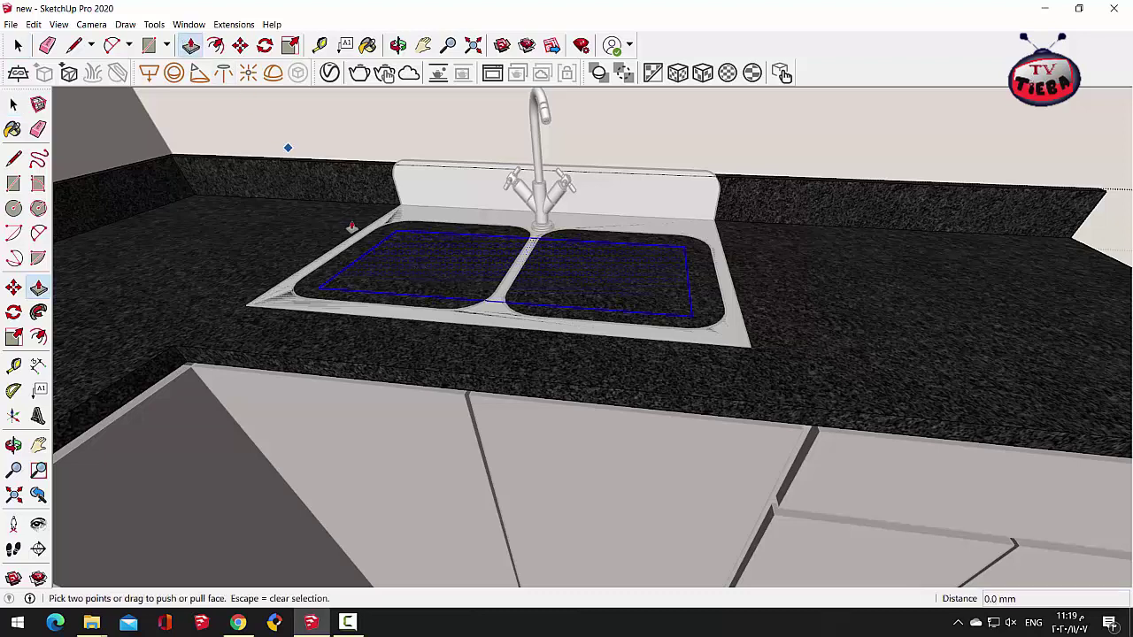
{"action": "left_click", "coordinate": [387, 257]}
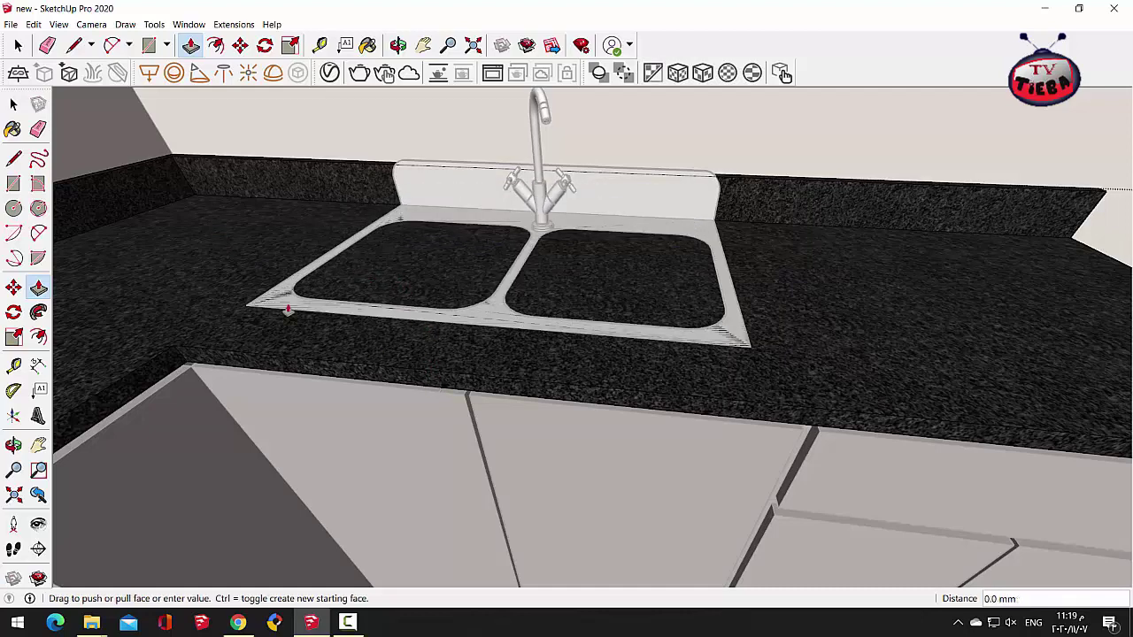
Step: Remove the trial rectangle, open the nested countertop group, and select the countertop's top face
{"action": "key", "text": "space"}
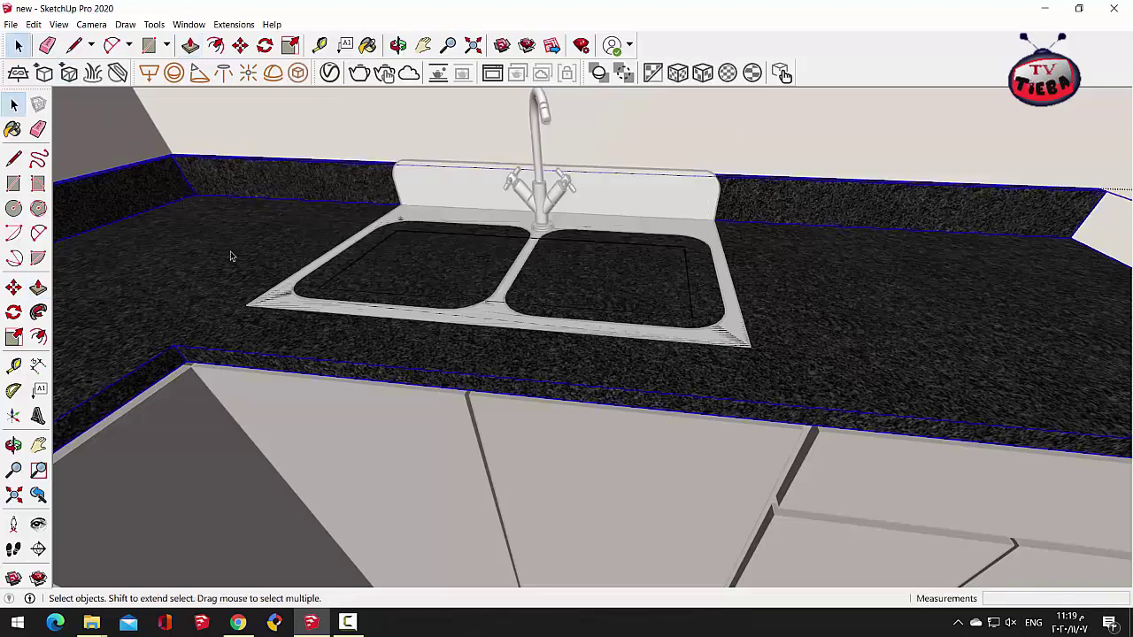
{"action": "left_click", "coordinate": [397, 260]}
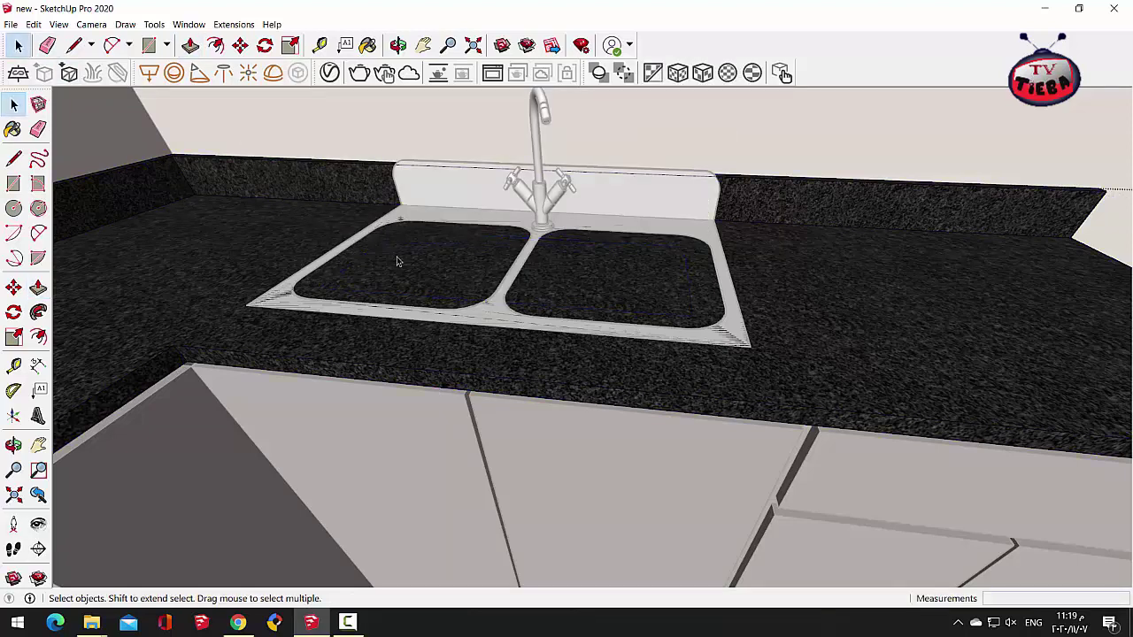
{"action": "key", "text": "Escape"}
{"action": "left_click", "coordinate": [419, 273]}
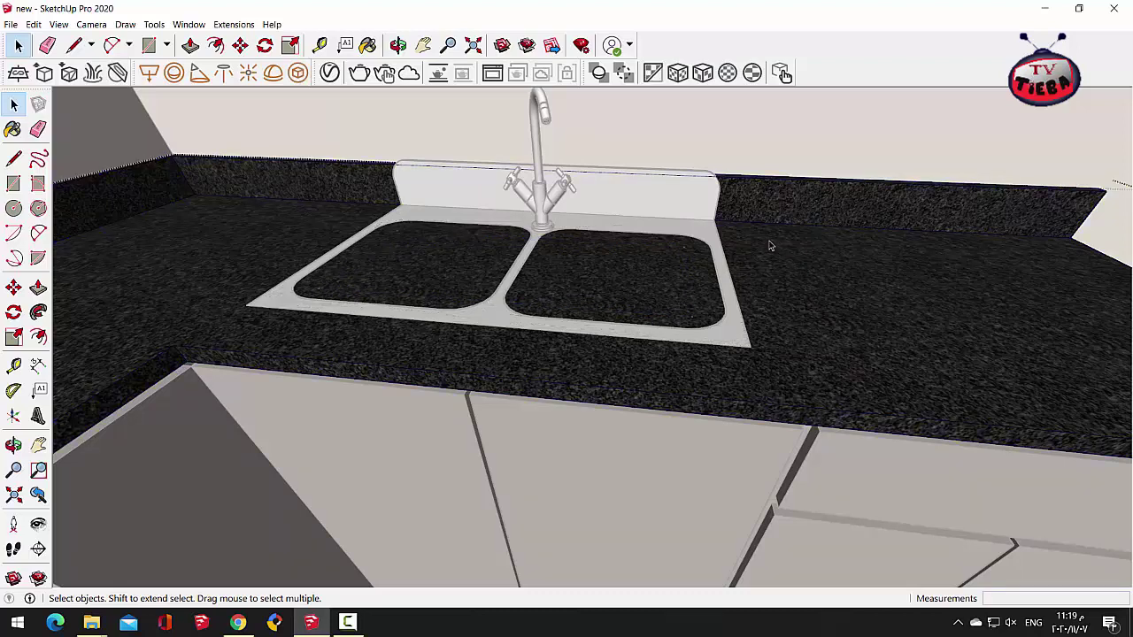
{"action": "triple_click", "coordinate": [784, 278]}
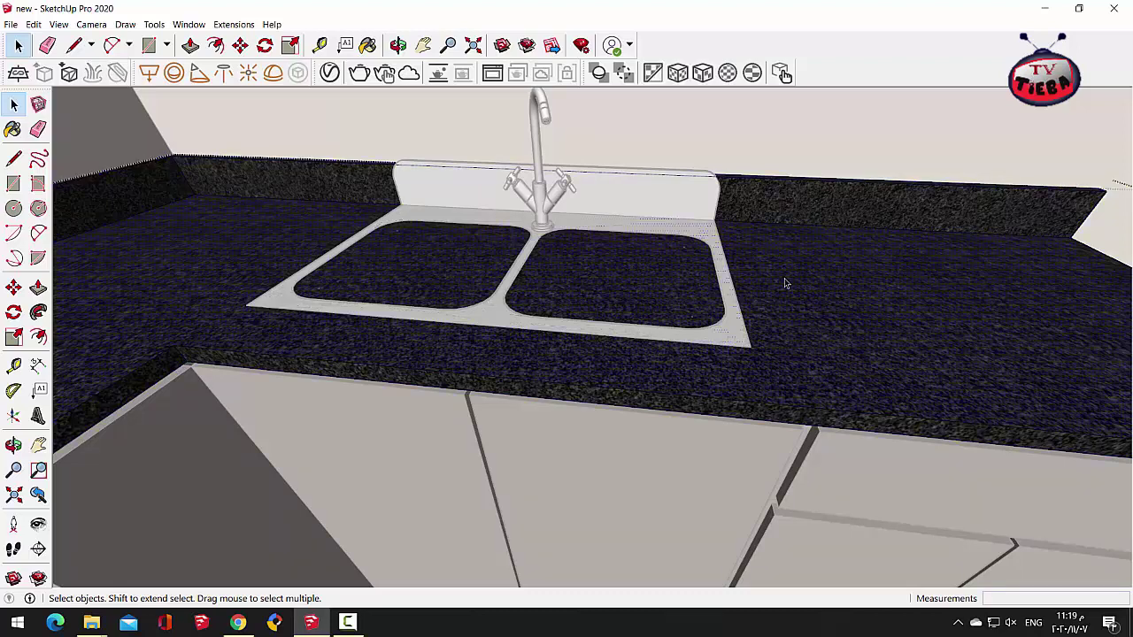
Step: Draw a rectangle about 64.4 × 26.1 mm across both basins on the countertop's top face and push it down 3 mm
{"action": "left_click", "coordinate": [149, 45]}
{"action": "left_click", "coordinate": [397, 230]}
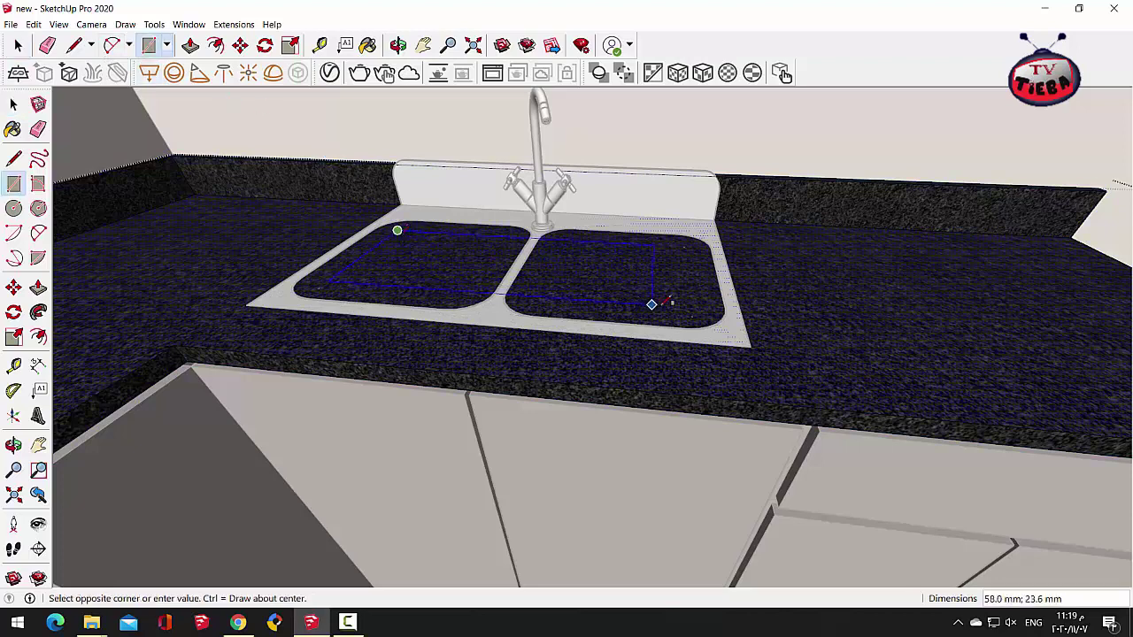
{"action": "left_click", "coordinate": [695, 315]}
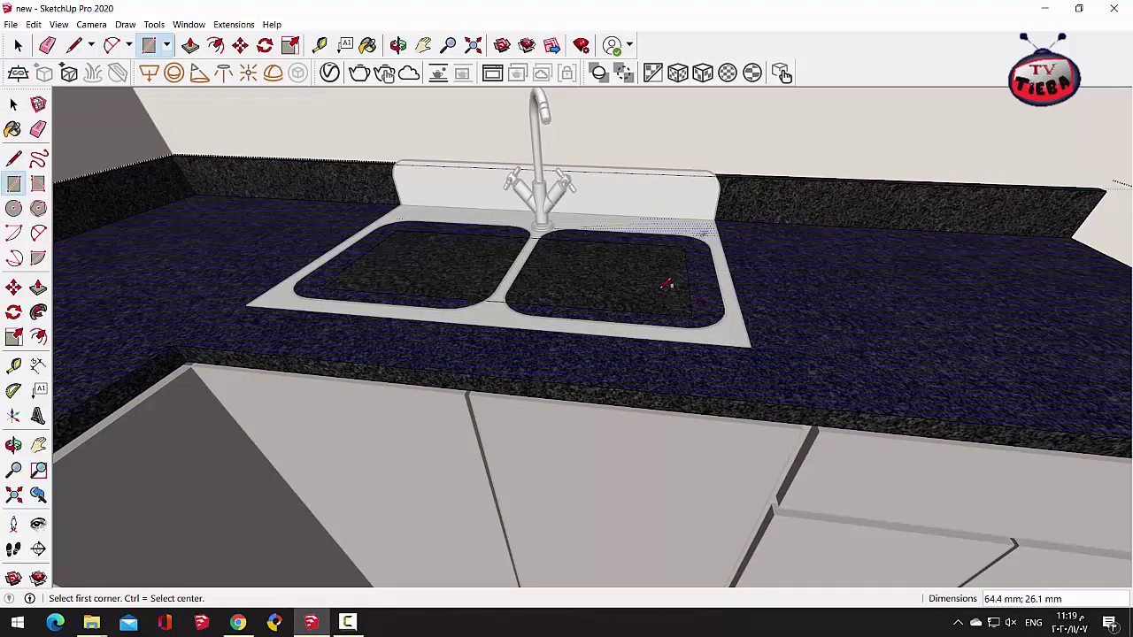
{"action": "left_click", "coordinate": [189, 46]}
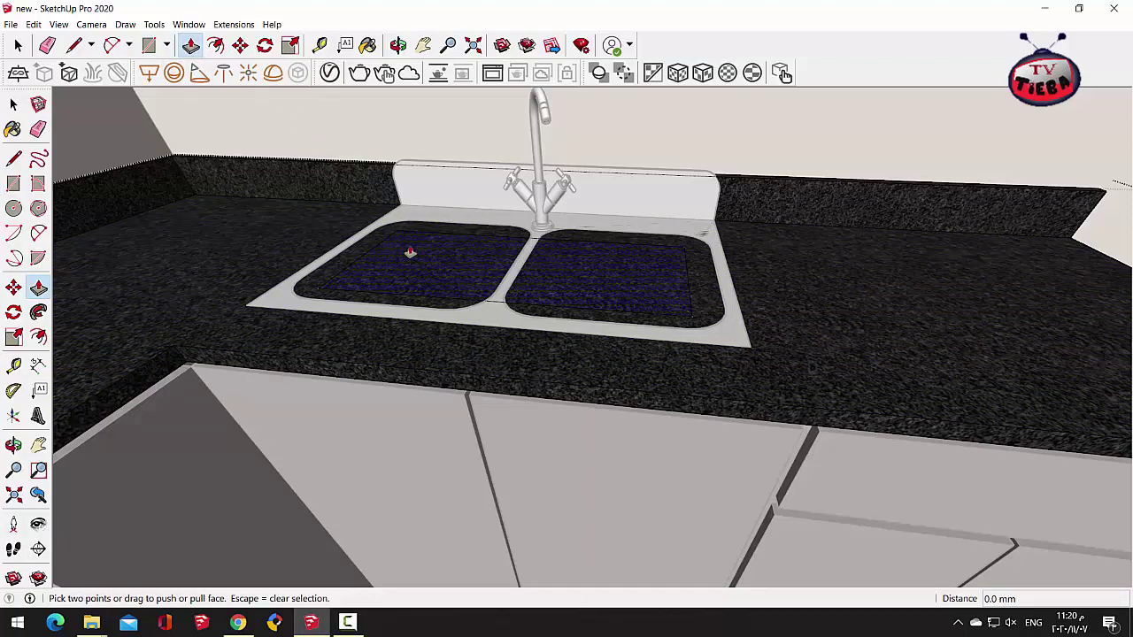
{"action": "left_click", "coordinate": [410, 252]}
{"action": "left_click", "coordinate": [389, 385]}
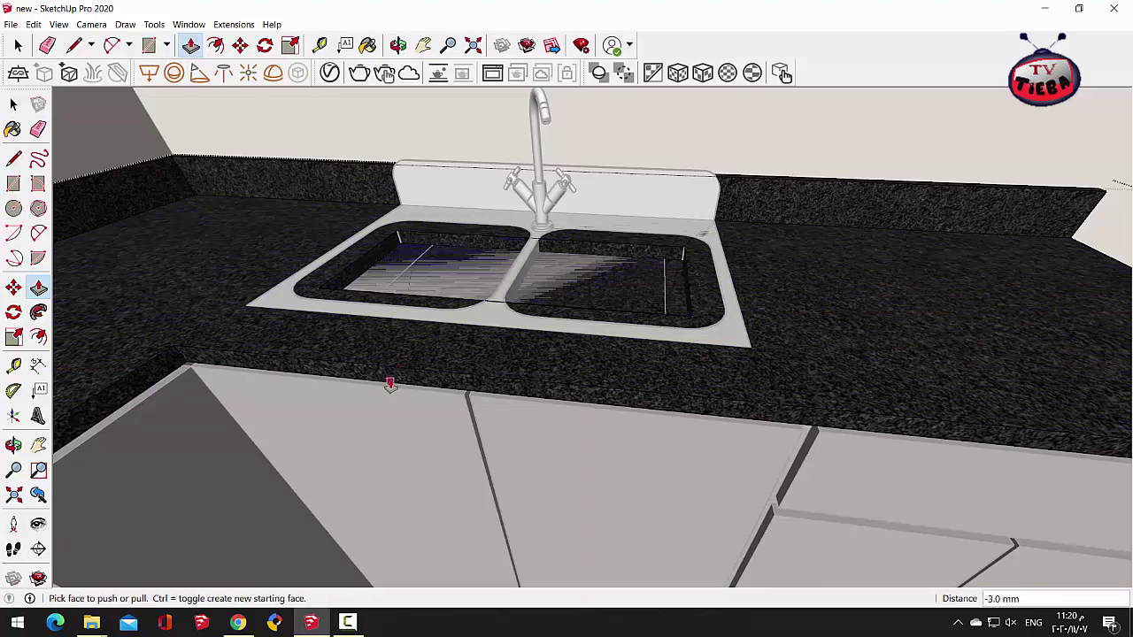
Step: Push the left and rear faces of the countertop's sink cutout back by about 5.6 mm and 16.3 mm respectively
{"action": "scroll", "coordinate": [443, 265], "scroll_direction": "up", "scroll_amount": 3}
{"action": "left_click", "coordinate": [315, 281]}
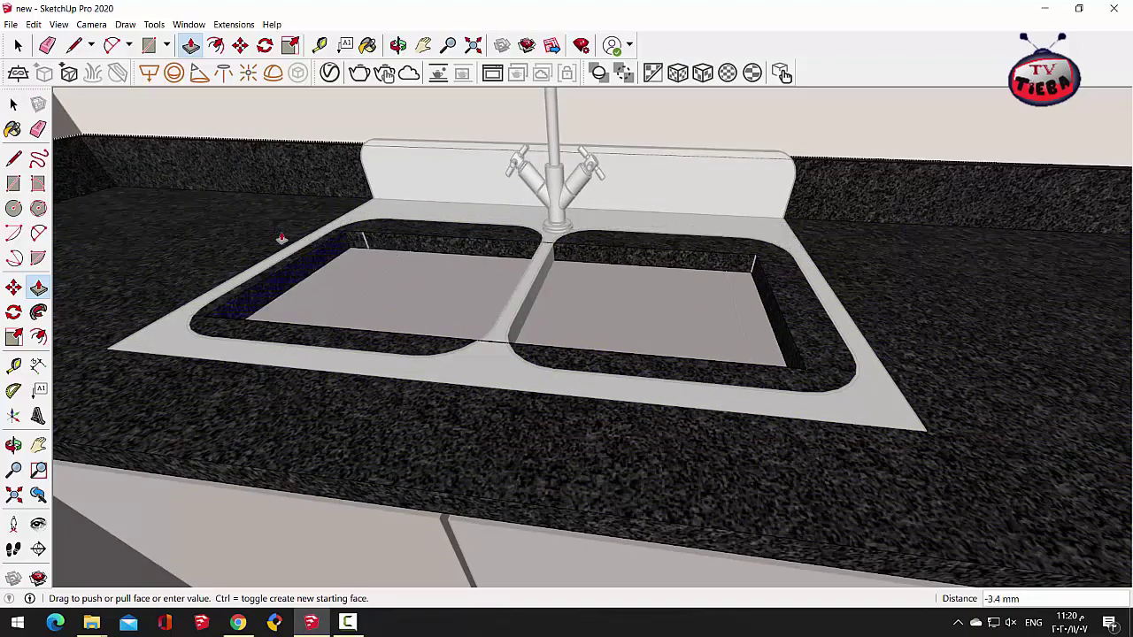
{"action": "scroll", "coordinate": [281, 239], "scroll_direction": "up", "scroll_amount": 5}
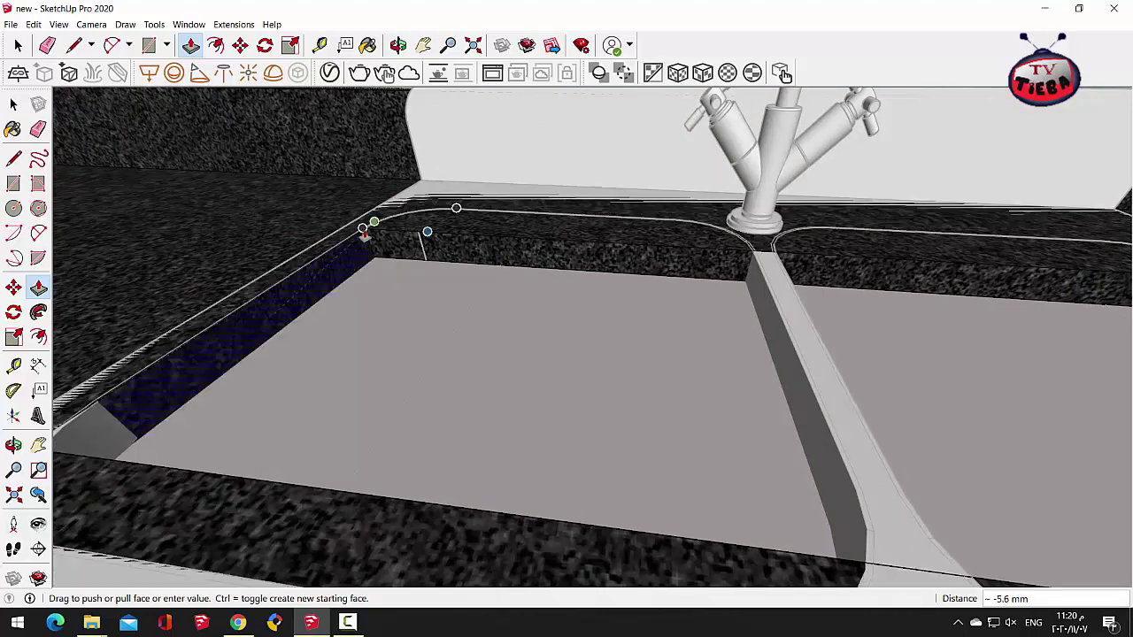
{"action": "left_click", "coordinate": [362, 234]}
{"action": "left_click", "coordinate": [457, 250]}
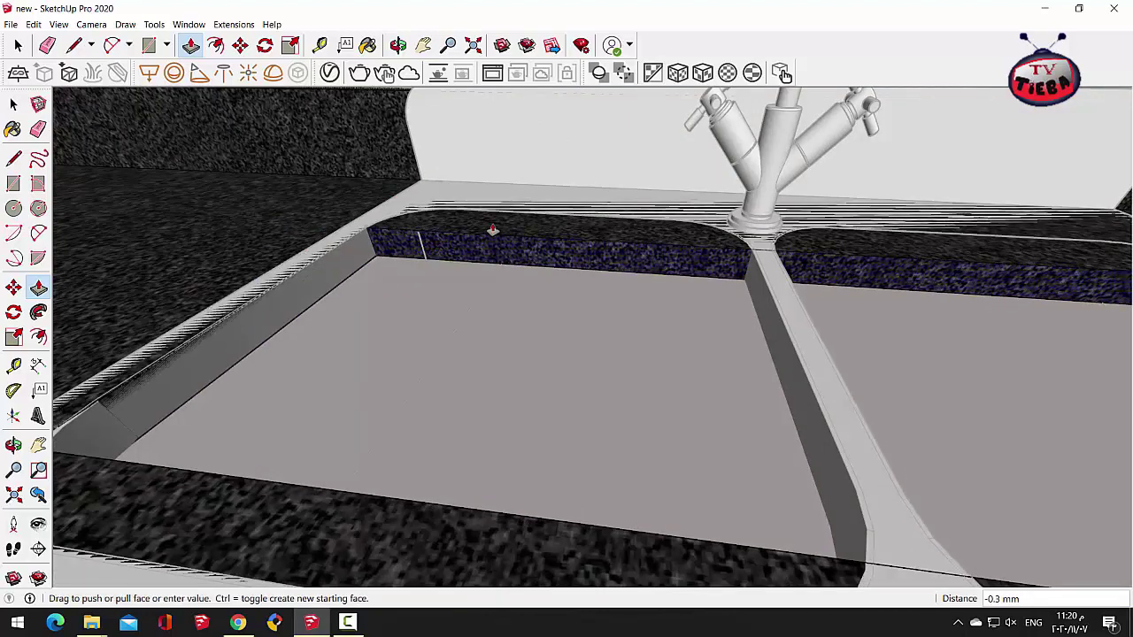
{"action": "left_click", "coordinate": [539, 193]}
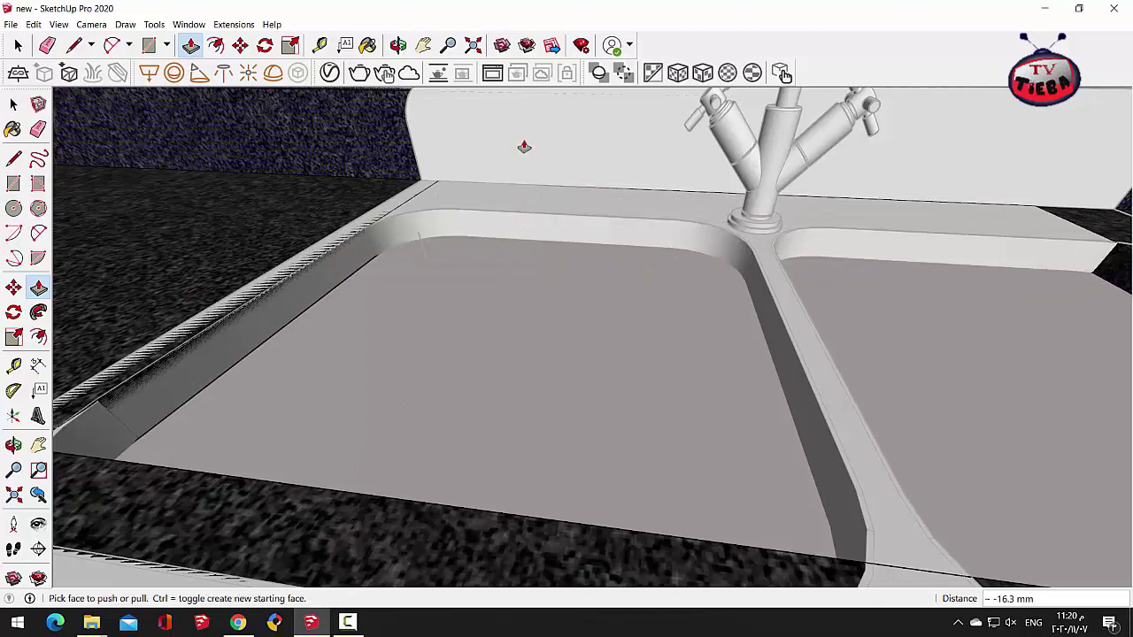
Step: Push the cutout's right face back about 7.7 mm and its front face about 6.7 mm, clear of the bowls
{"action": "scroll", "coordinate": [542, 197], "scroll_direction": "down", "scroll_amount": 5}
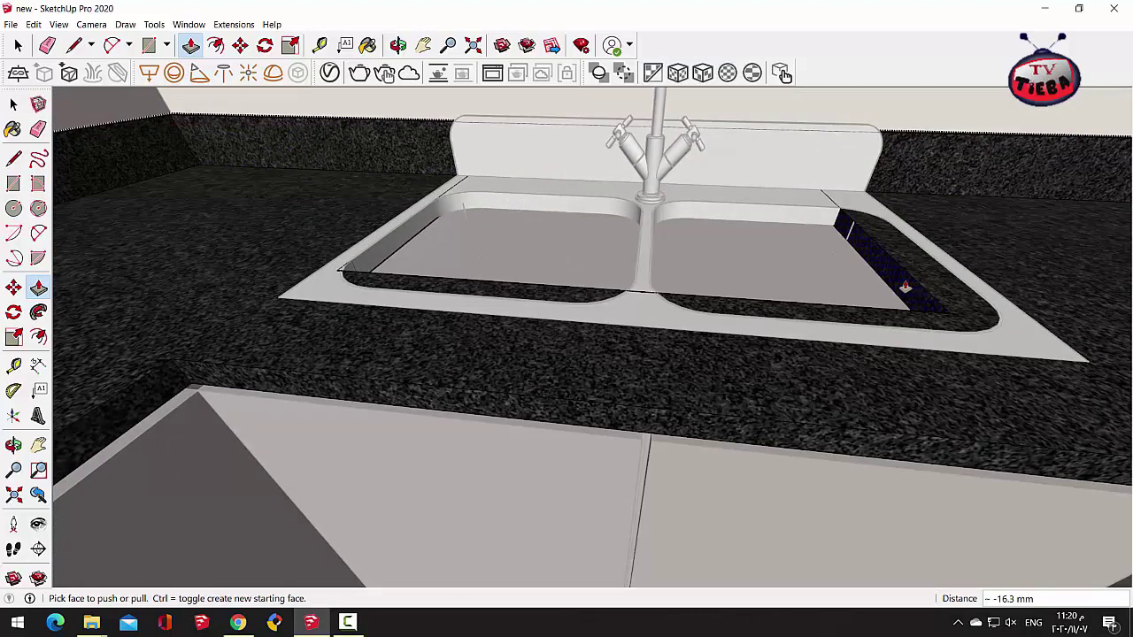
{"action": "left_click", "coordinate": [905, 287]}
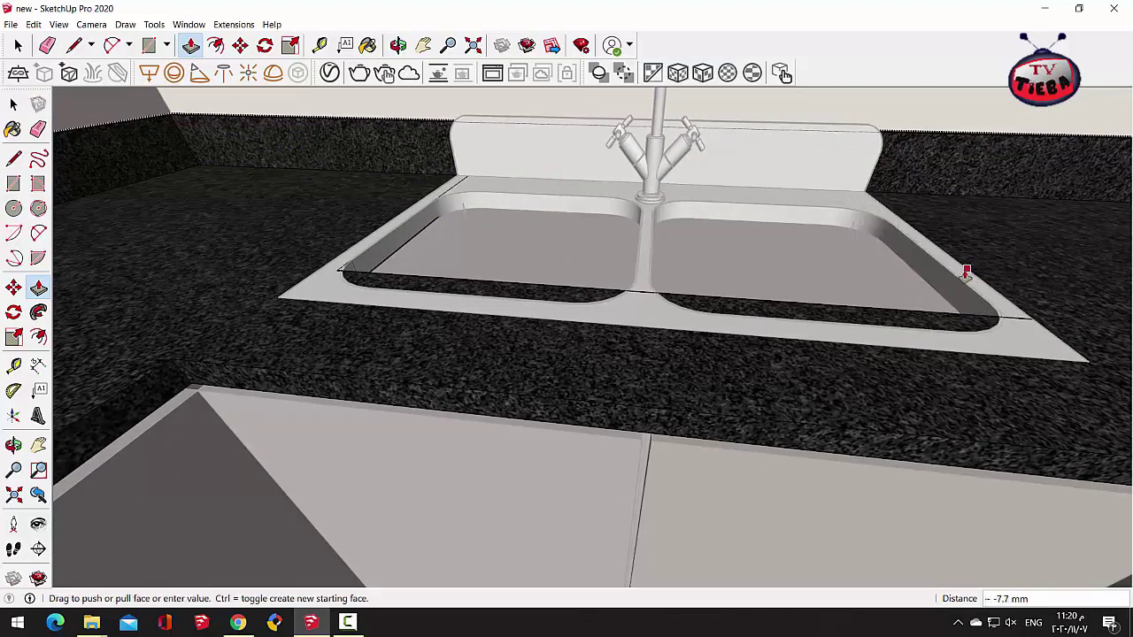
{"action": "left_click", "coordinate": [968, 266]}
{"action": "middle_click_drag", "start_coordinate": [802, 271], "coordinate": [351, 306]}
{"action": "left_click", "coordinate": [350, 306]}
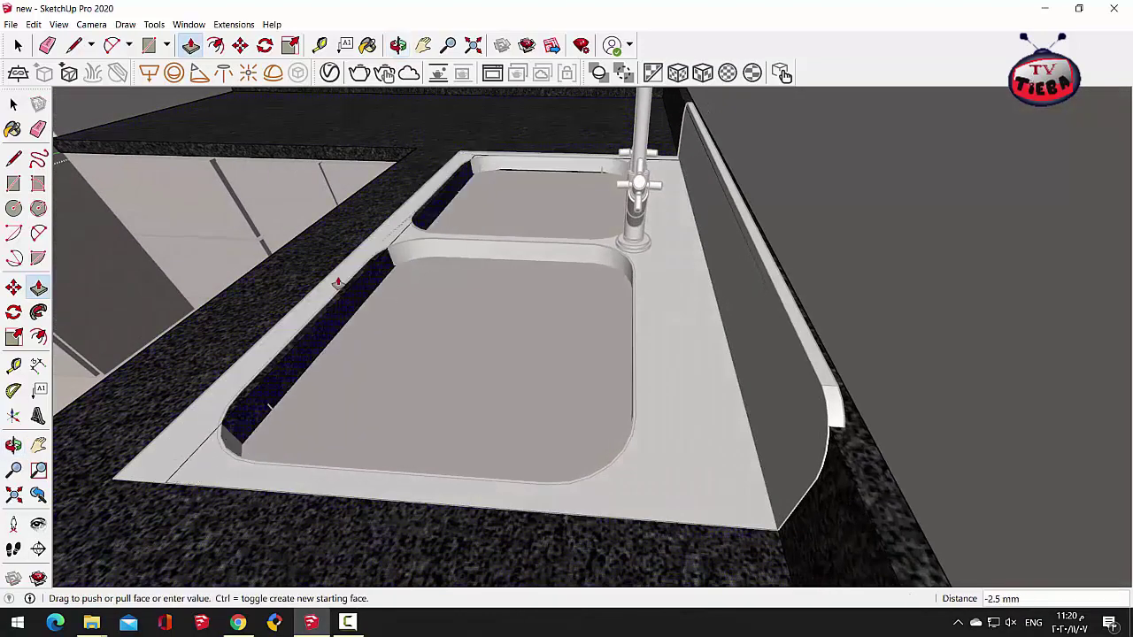
{"action": "left_click", "coordinate": [337, 271]}
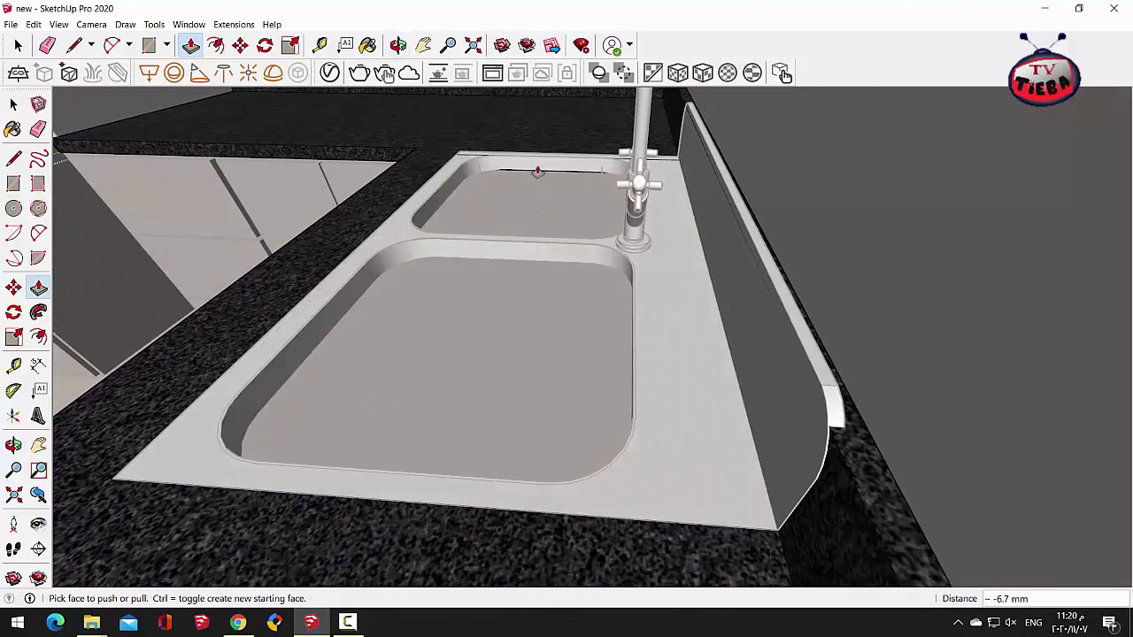
Step: Push the cutout's left face a further 2.3 mm outward so the countertop clears the sink rim
{"action": "key", "text": "space"}
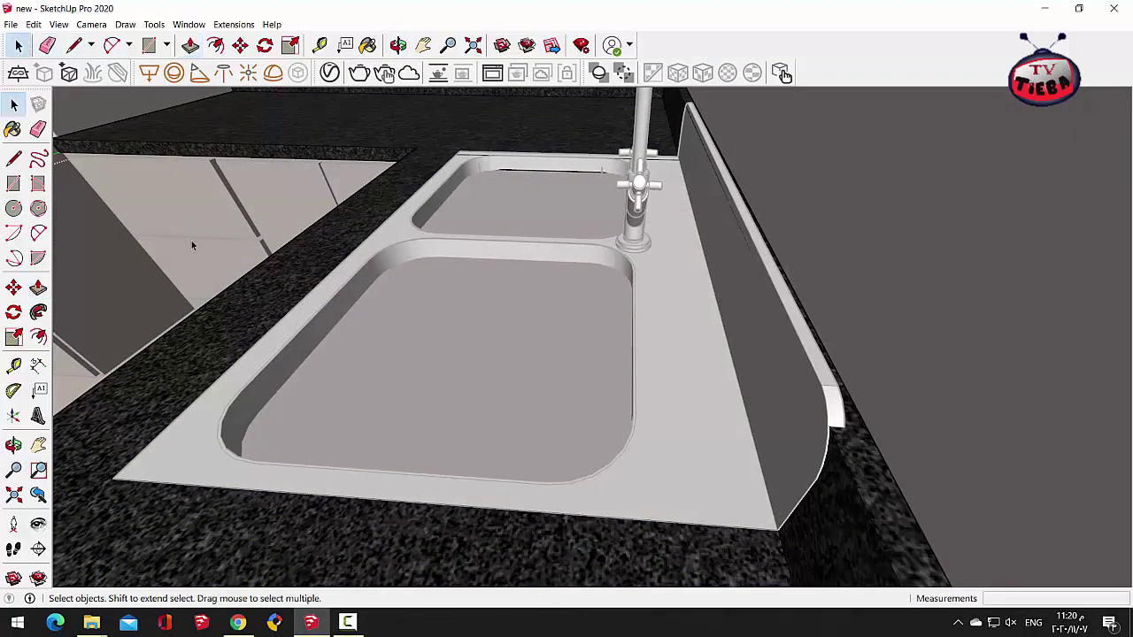
{"action": "left_click", "coordinate": [398, 45]}
{"action": "left_click_drag", "start_coordinate": [412, 213], "coordinate": [696, 259]}
{"action": "key", "text": "space"}
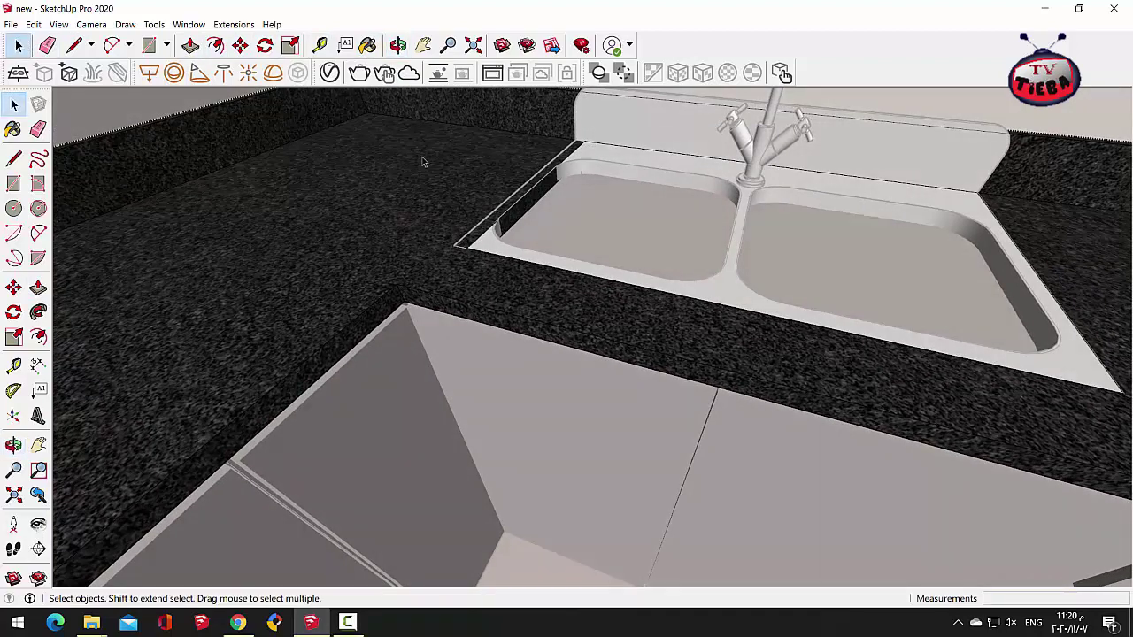
{"action": "key", "text": "p"}
{"action": "left_click", "coordinate": [513, 214]}
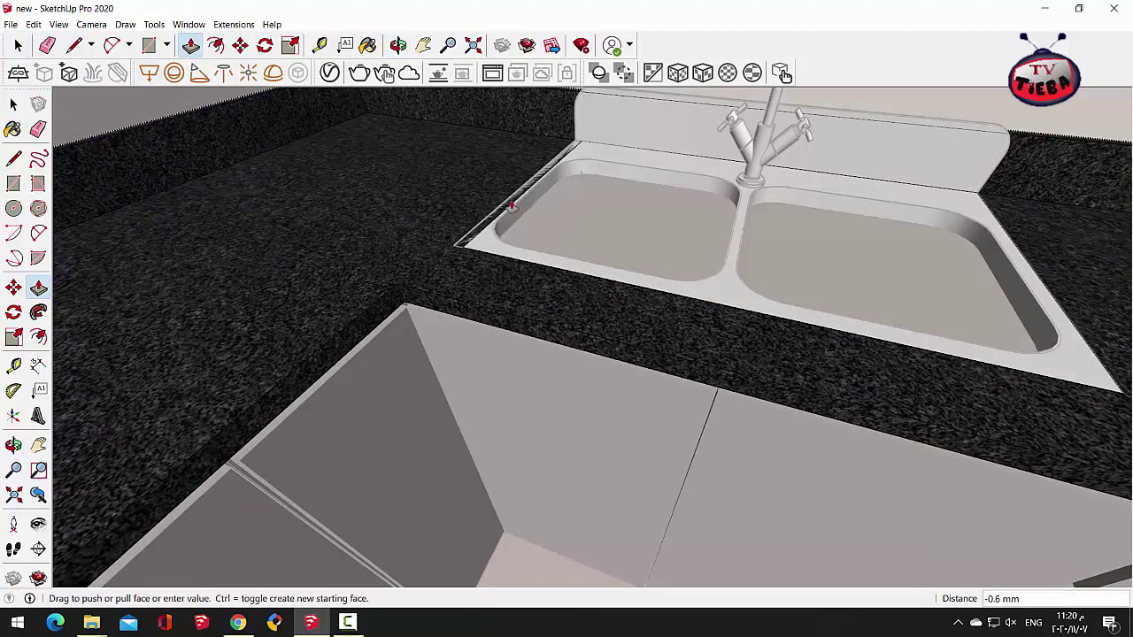
{"action": "left_click", "coordinate": [510, 204]}
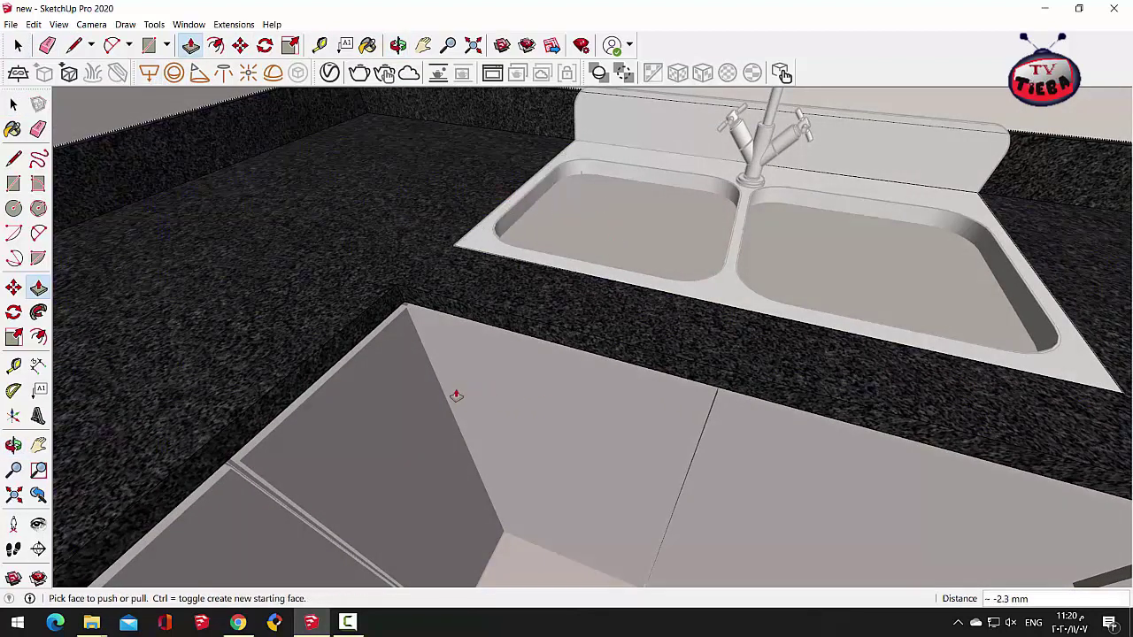
{"action": "scroll", "coordinate": [456, 396], "scroll_direction": "down", "scroll_amount": 2}
{"action": "key", "text": "space"}
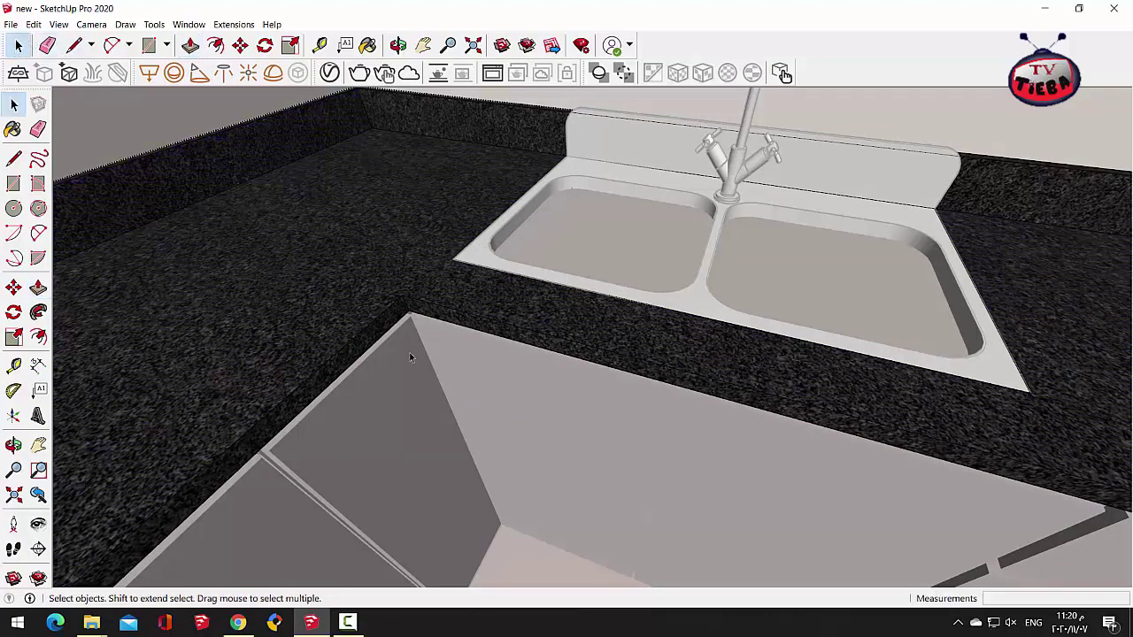
Step: Delete the four leftover vertical edges of the countertop cutout inside the two sink bowls
{"action": "scroll", "coordinate": [410, 356], "scroll_direction": "down", "scroll_amount": 5}
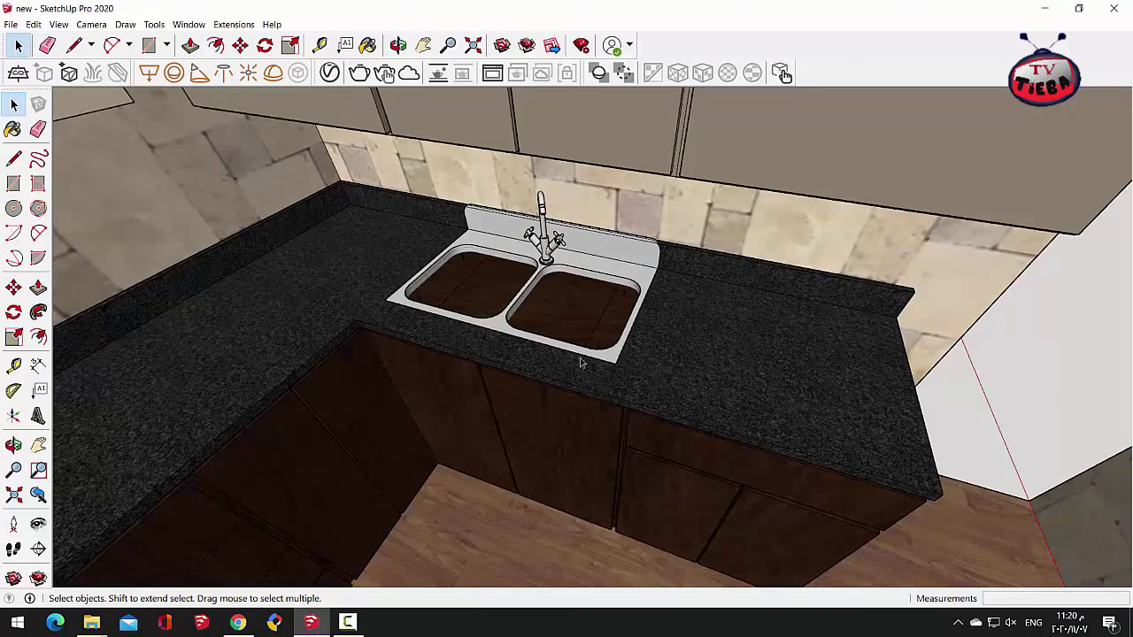
{"action": "scroll", "coordinate": [596, 457], "scroll_direction": "up", "scroll_amount": 2}
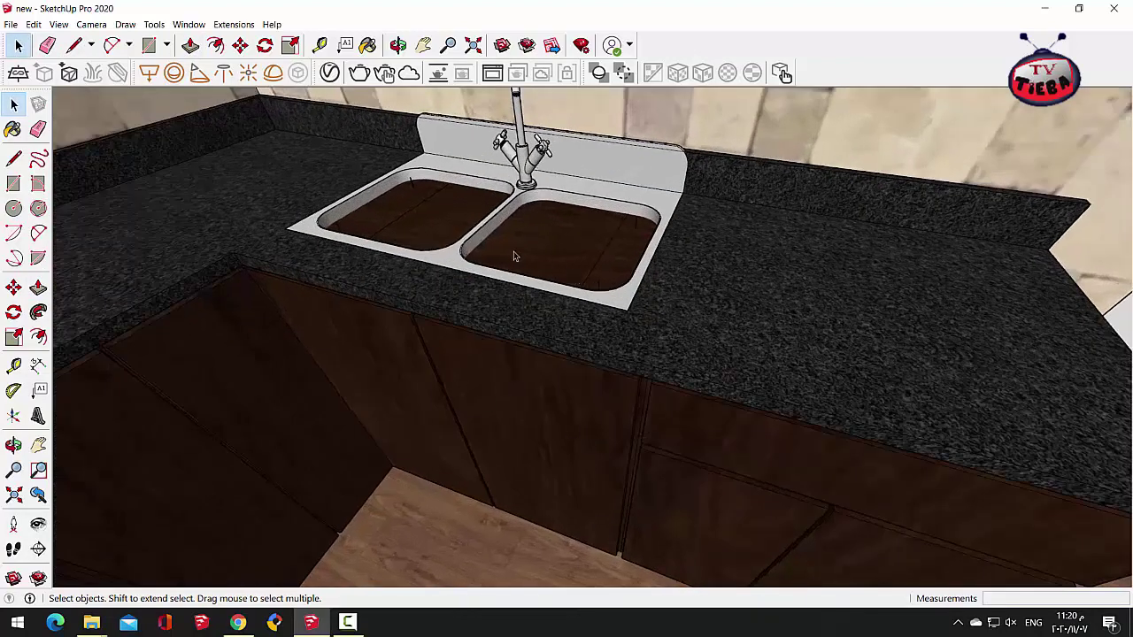
{"action": "triple_click", "coordinate": [541, 254]}
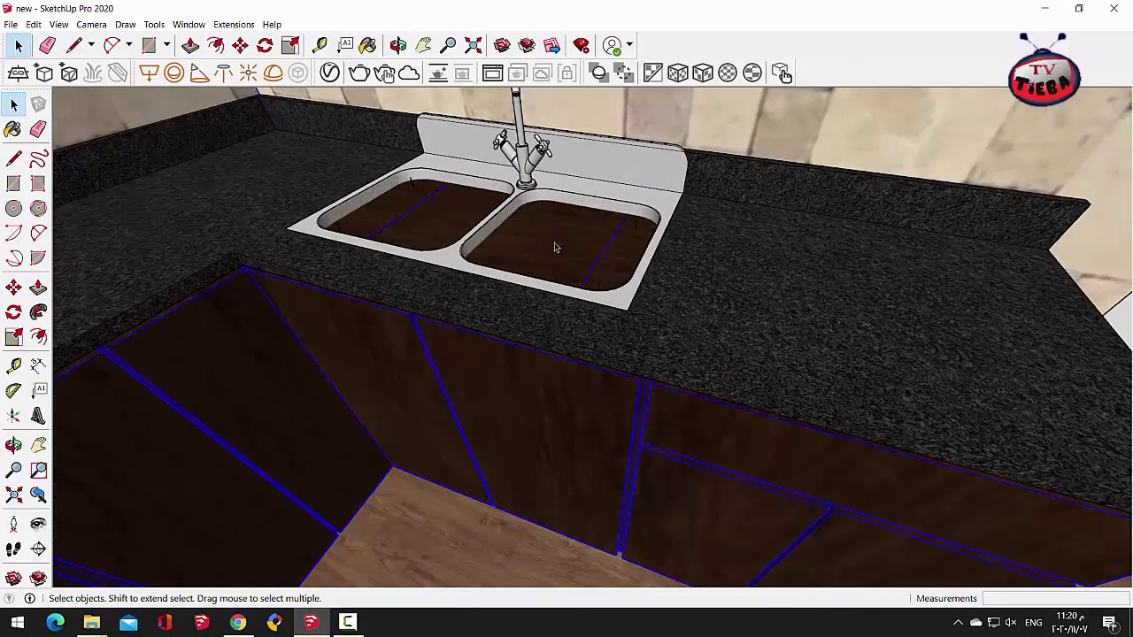
{"action": "scroll", "coordinate": [564, 241], "scroll_direction": "up", "scroll_amount": 2}
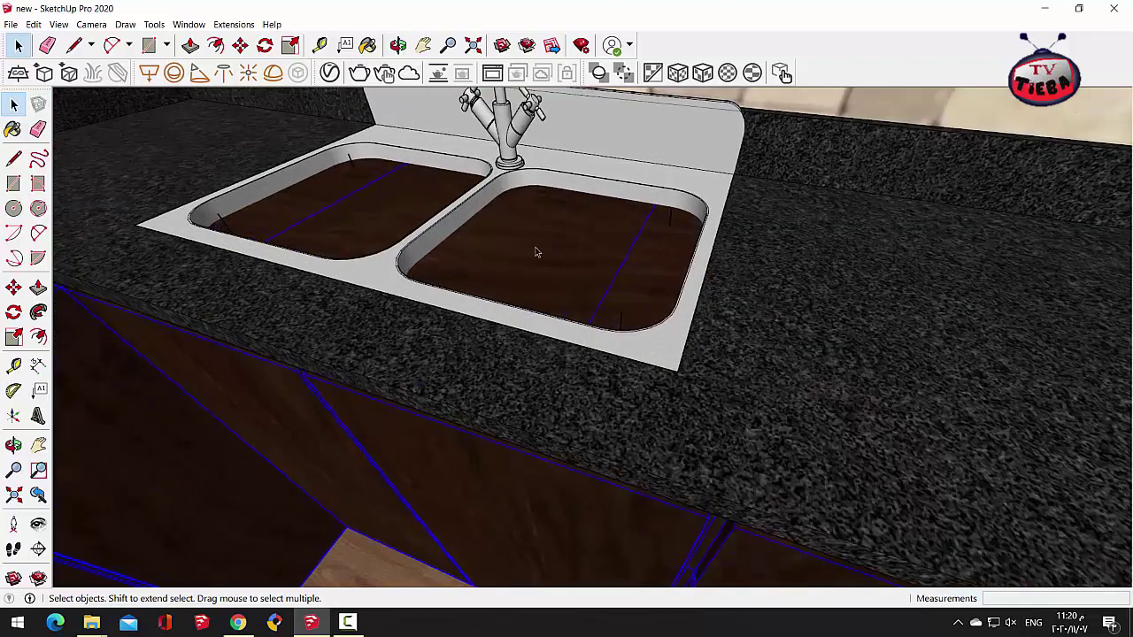
{"action": "left_click", "coordinate": [352, 162]}
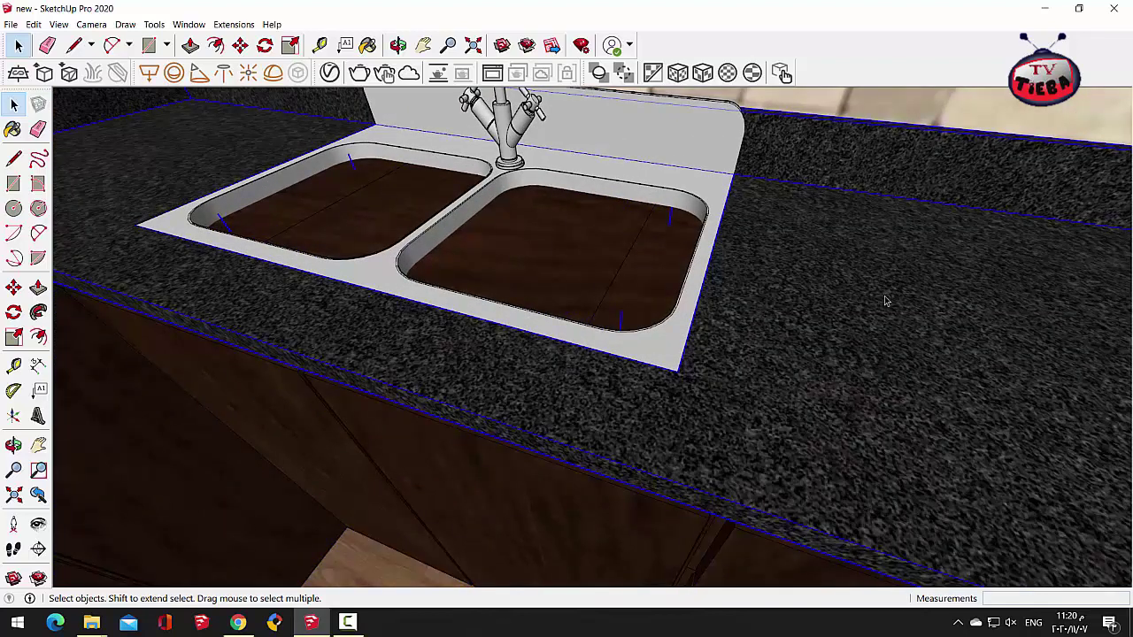
{"action": "key", "text": "ctrl+z"}
{"action": "left_click", "coordinate": [670, 223]}
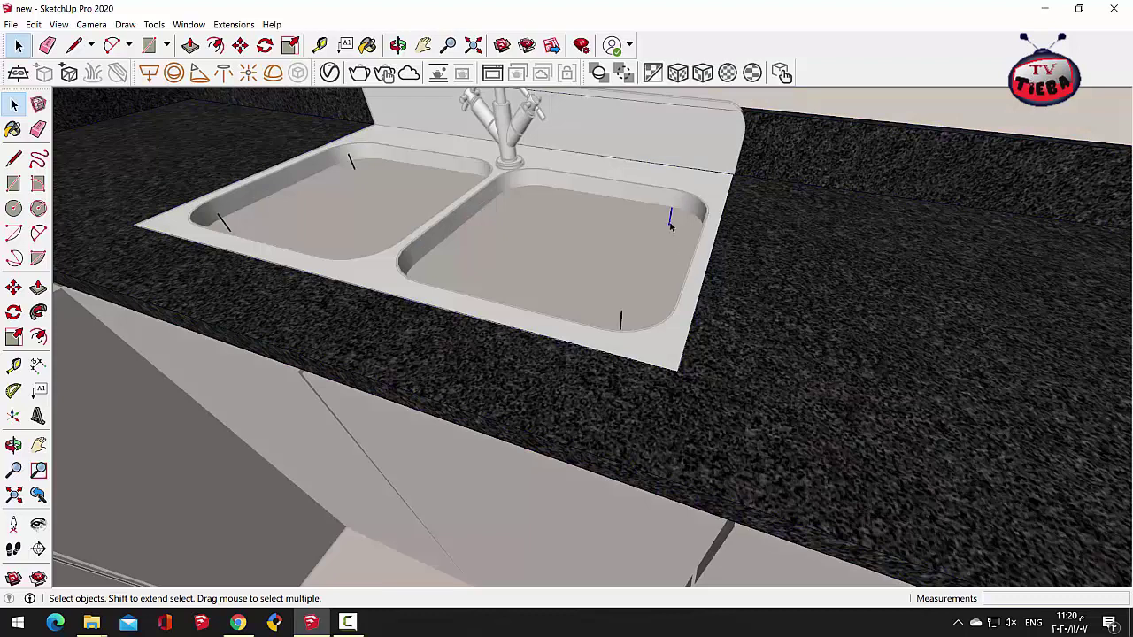
{"action": "key", "text": "Delete"}
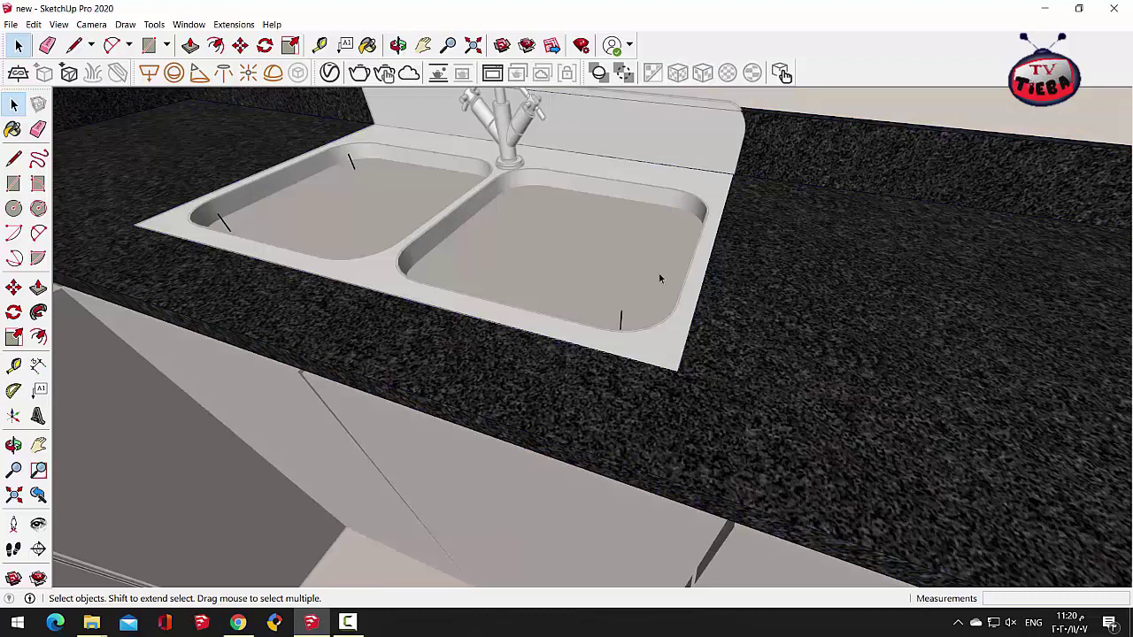
{"action": "left_click", "coordinate": [621, 324]}
{"action": "key", "text": "Delete"}
{"action": "left_click", "coordinate": [351, 162]}
{"action": "key", "text": "Delete"}
{"action": "left_click", "coordinate": [228, 226]}
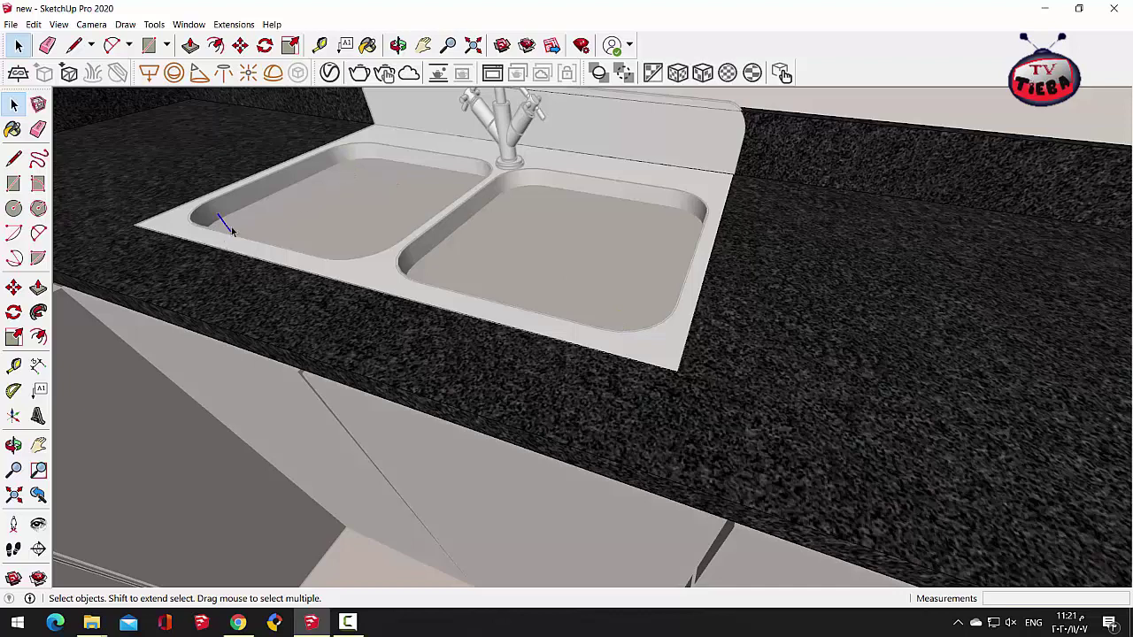
{"action": "key", "text": "Delete"}
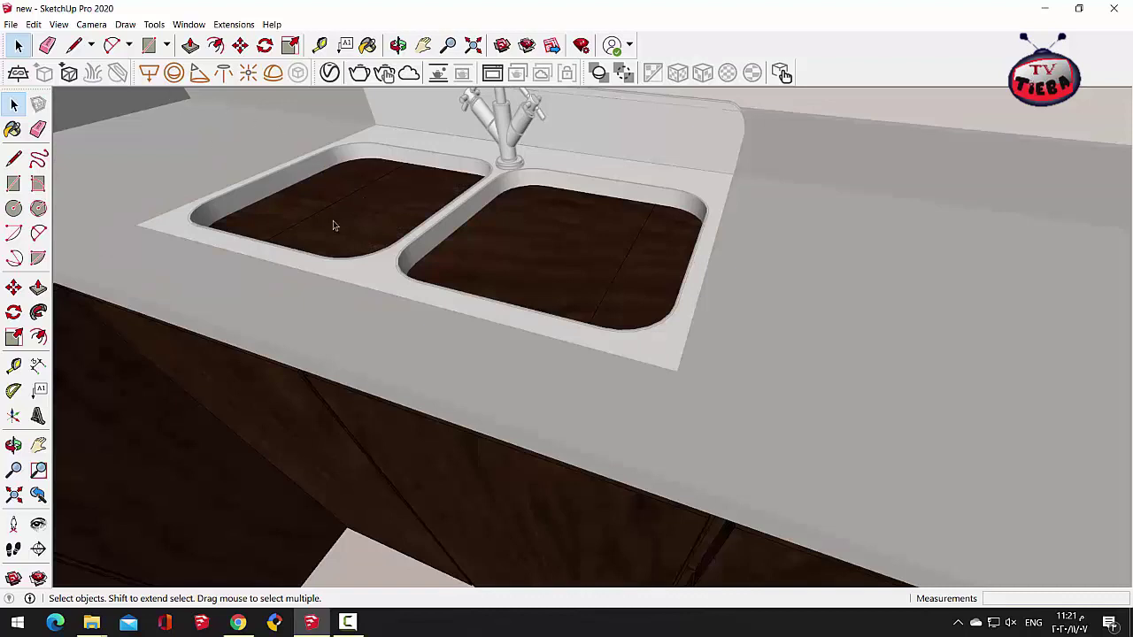
Step: Push the base cabinet's top face beneath the two sink bowls down about 50.5 mm
{"action": "left_click", "coordinate": [333, 225]}
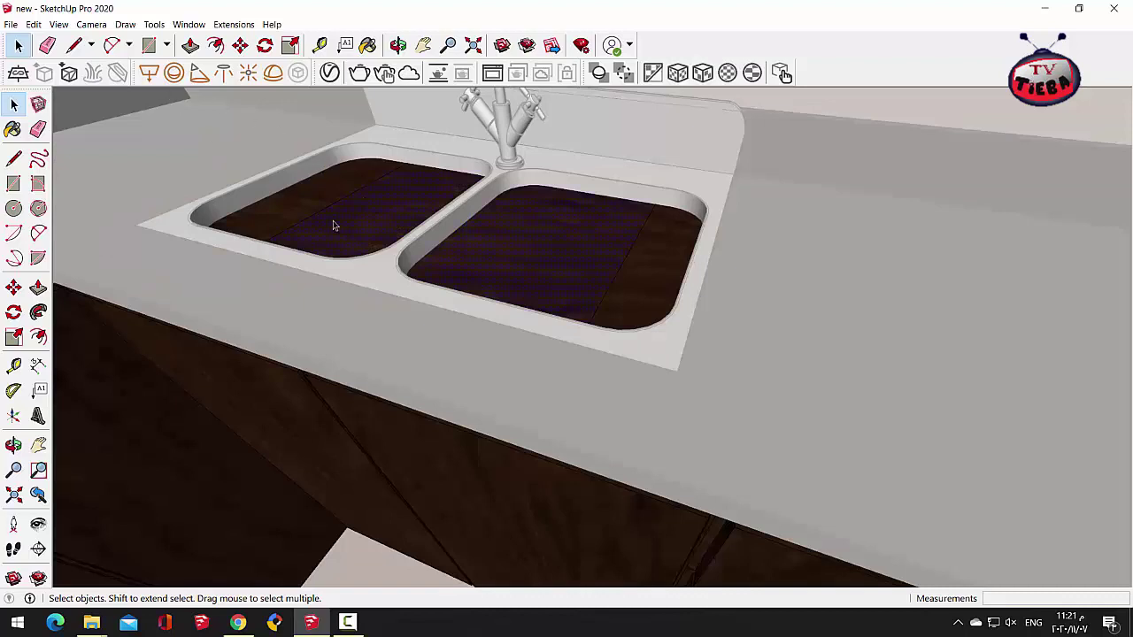
{"action": "left_click", "coordinate": [190, 45]}
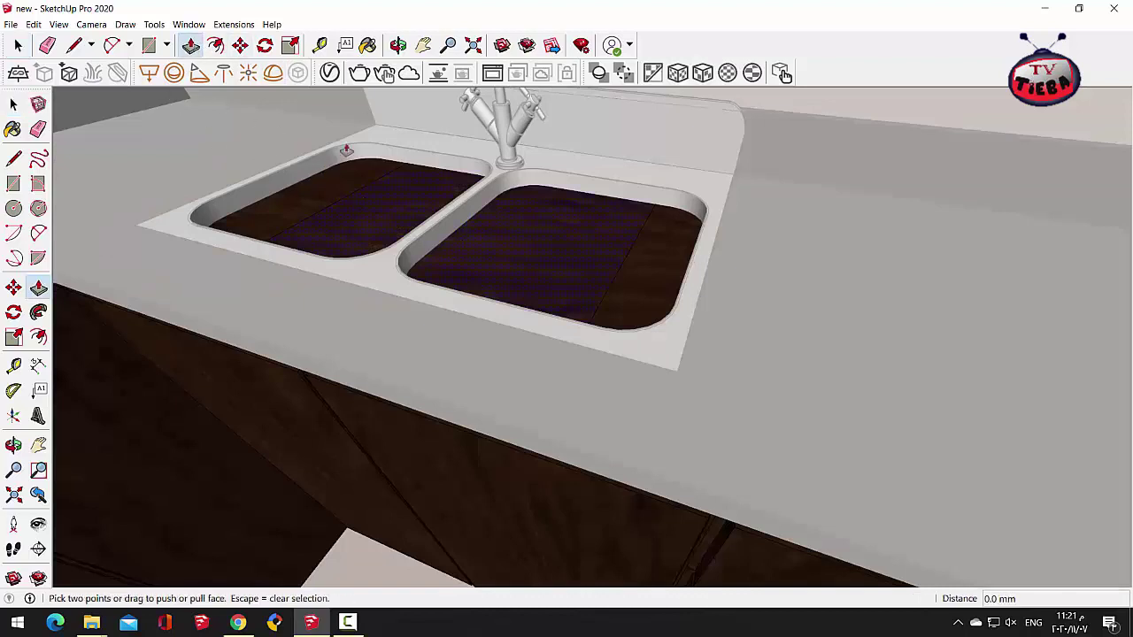
{"action": "left_click", "coordinate": [386, 202]}
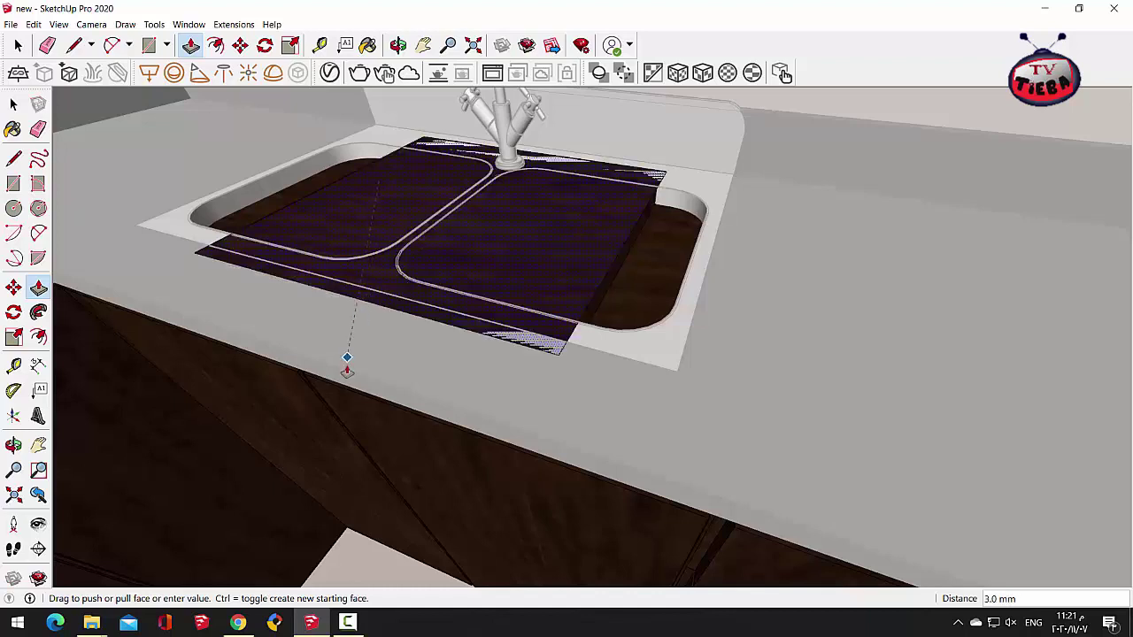
{"action": "left_click", "coordinate": [407, 426]}
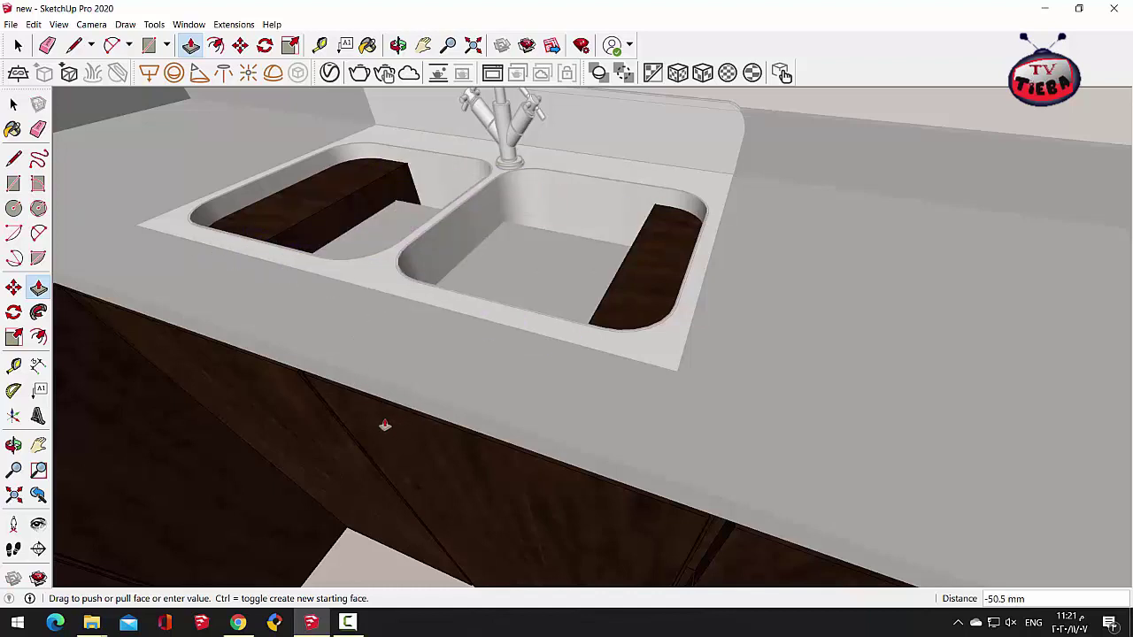
Step: Push the cabinet recess's left side outward about 15.7 mm and its right side about 18.5 mm, clear of the bowls
{"action": "left_click", "coordinate": [349, 214]}
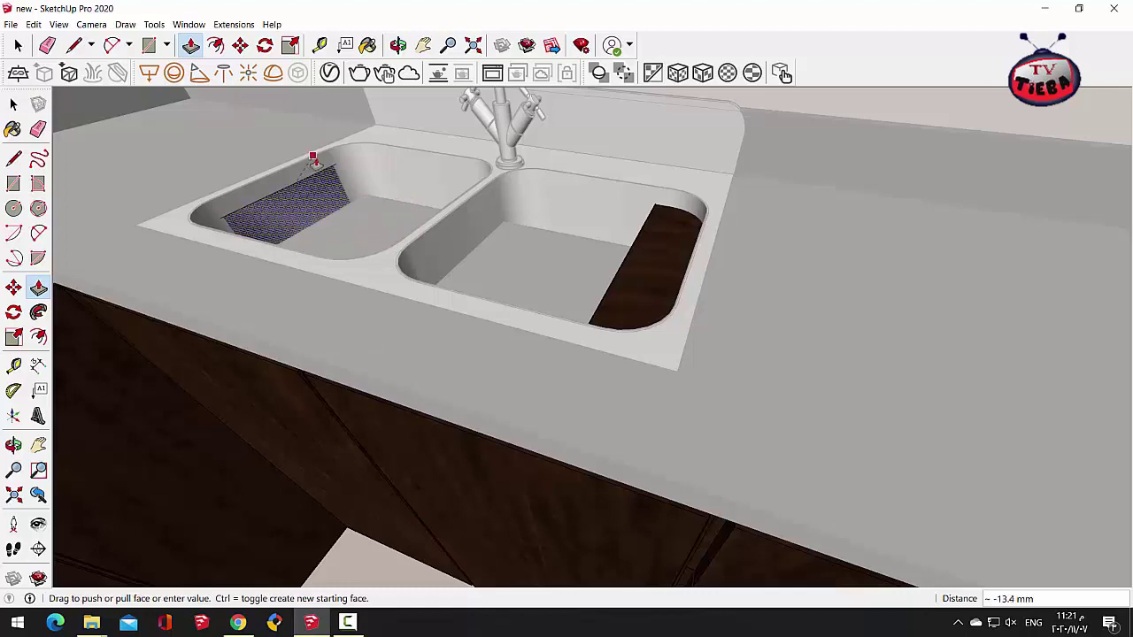
{"action": "left_click", "coordinate": [378, 124]}
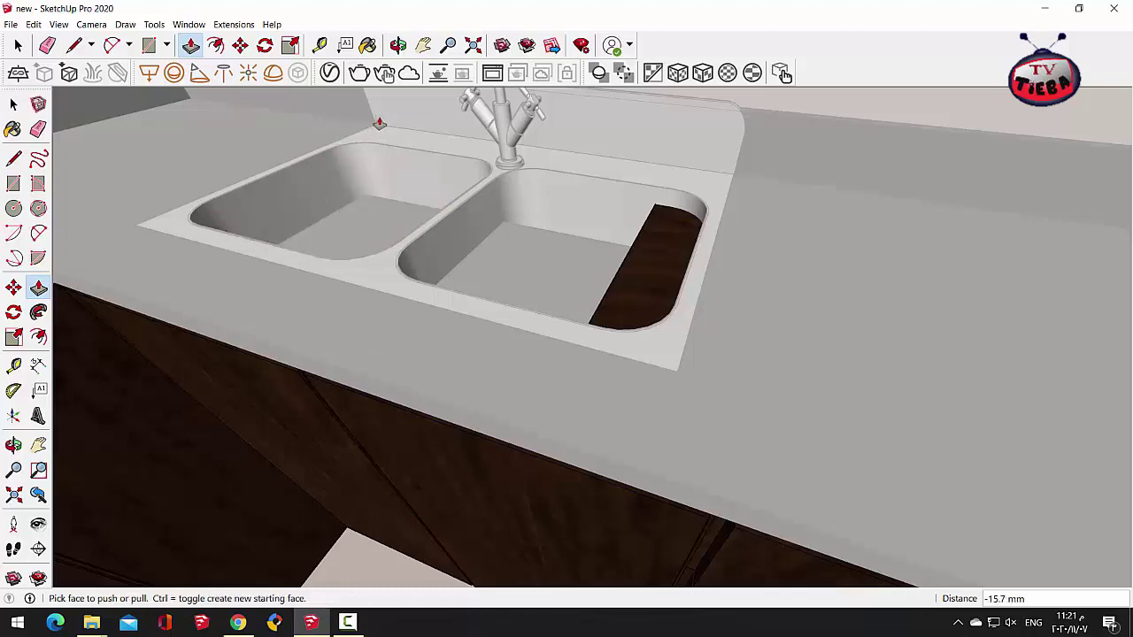
{"action": "middle_click_drag", "start_coordinate": [626, 230], "coordinate": [798, 280]}
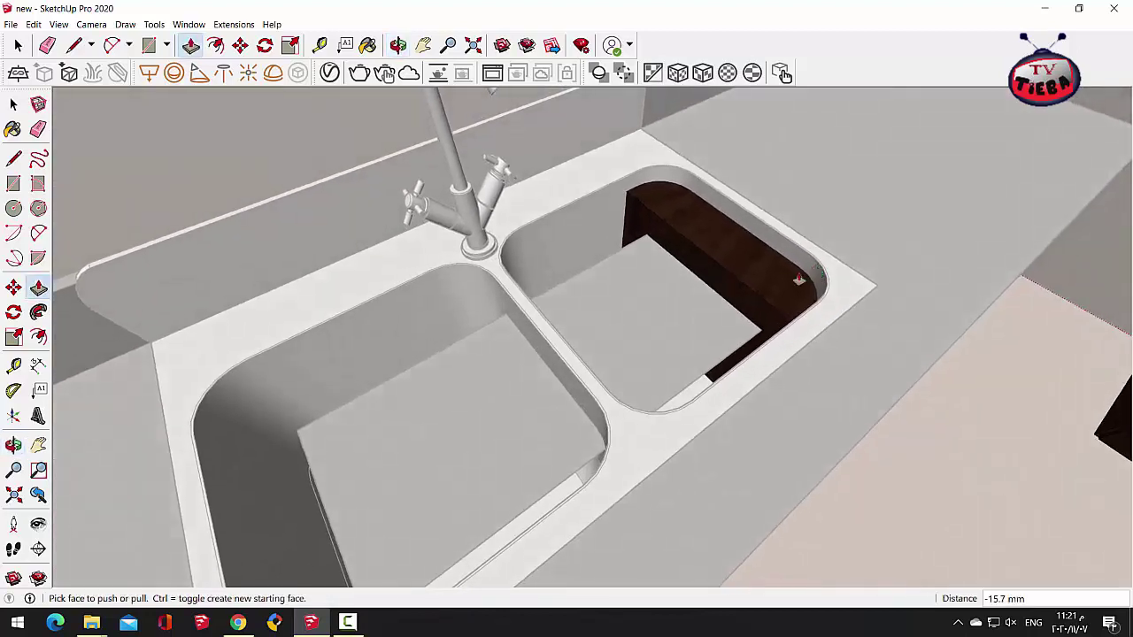
{"action": "left_click", "coordinate": [723, 284]}
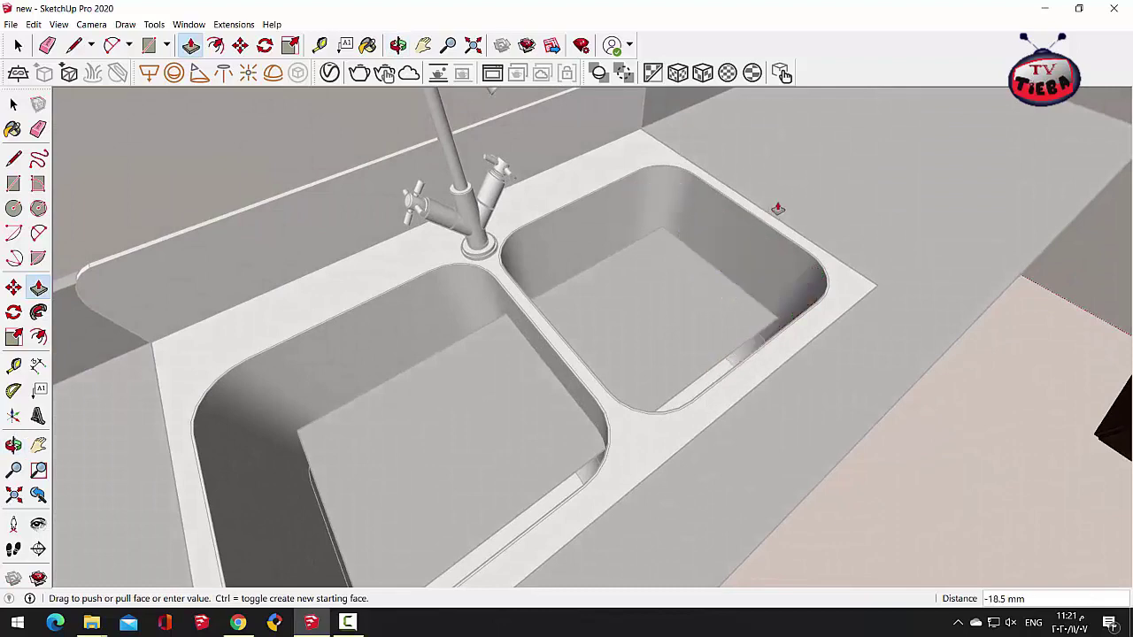
{"action": "left_click", "coordinate": [804, 328]}
{"action": "middle_click_drag", "start_coordinate": [669, 322], "coordinate": [484, 347]}
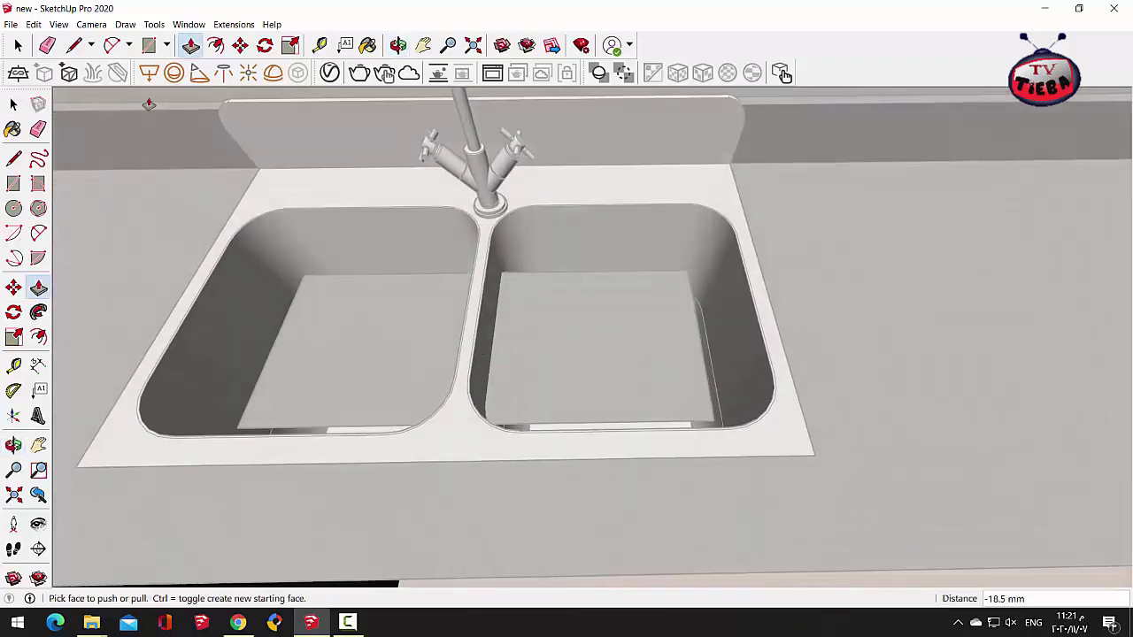
{"action": "left_click", "coordinate": [18, 45]}
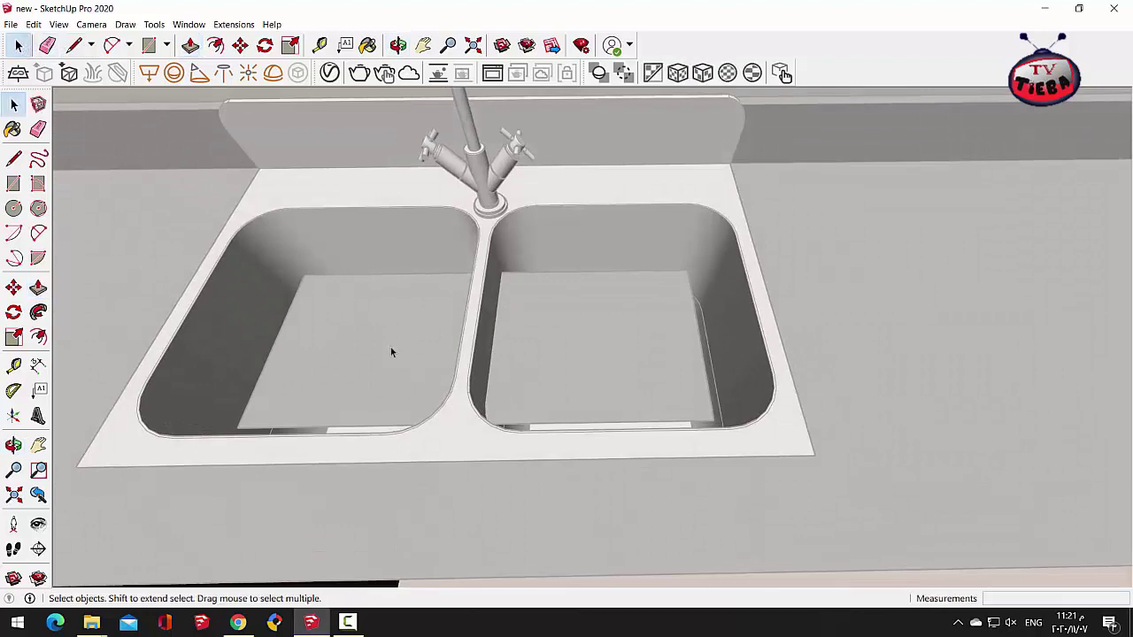
Step: Erase the leftover countertop face that shows inside the two sink bowls
{"action": "scroll", "coordinate": [610, 232], "scroll_direction": "down", "scroll_amount": 3}
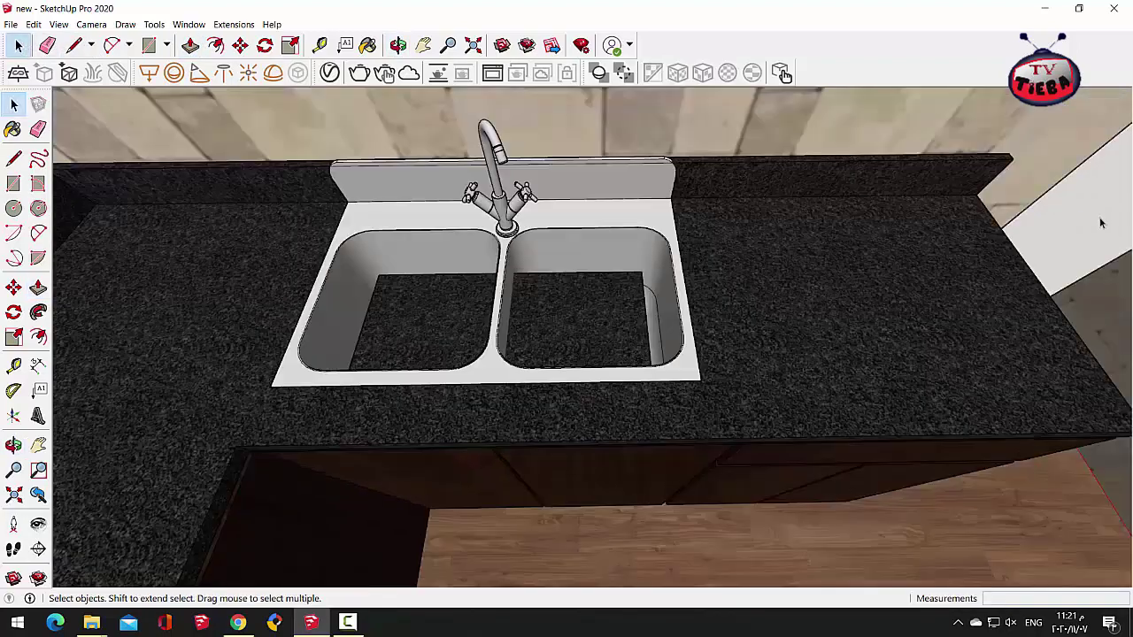
{"action": "left_click", "coordinate": [573, 336]}
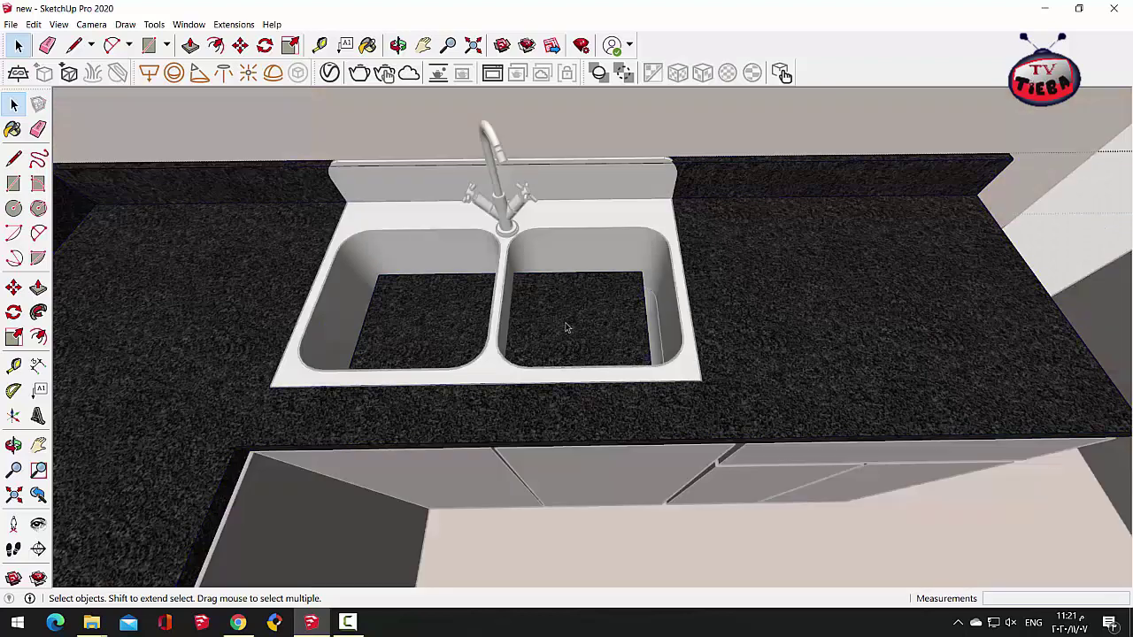
{"action": "right_click", "coordinate": [569, 316]}
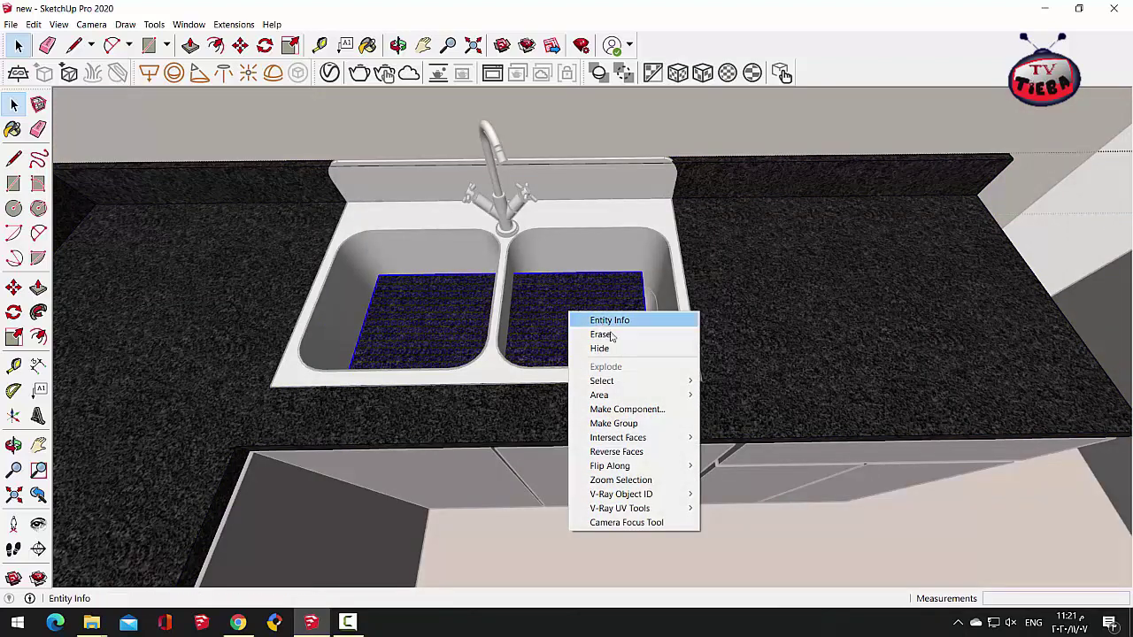
{"action": "left_click", "coordinate": [609, 332]}
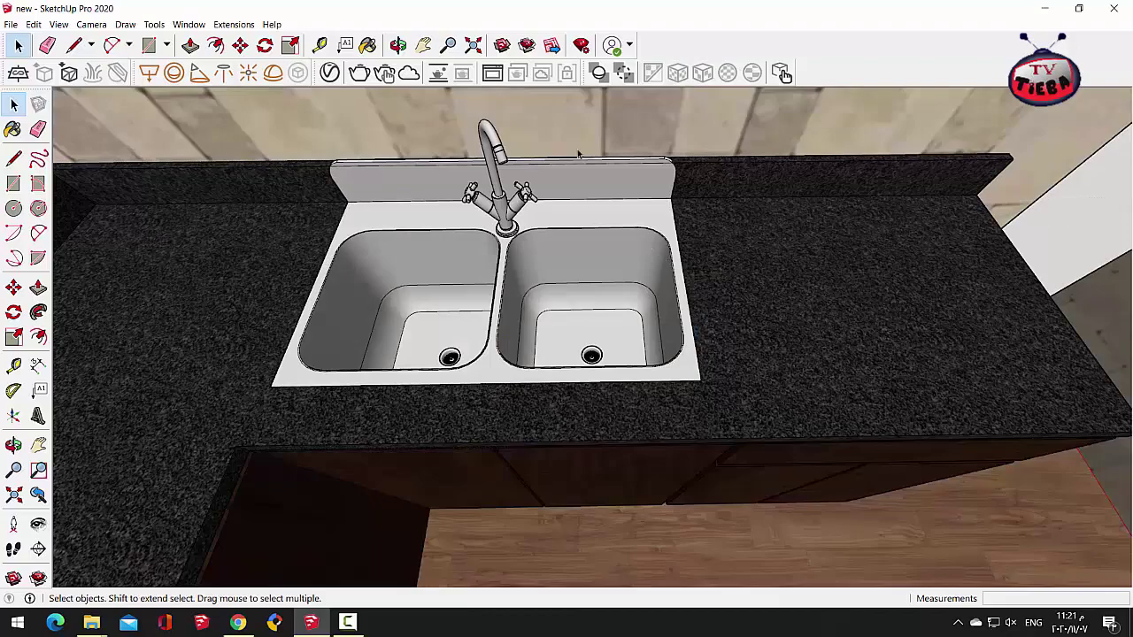
Step: Examine the fitted sink within the kitchen, then the whole room model from outside
{"action": "left_click", "coordinate": [398, 44]}
{"action": "left_click_drag", "start_coordinate": [495, 266], "coordinate": [643, 411]}
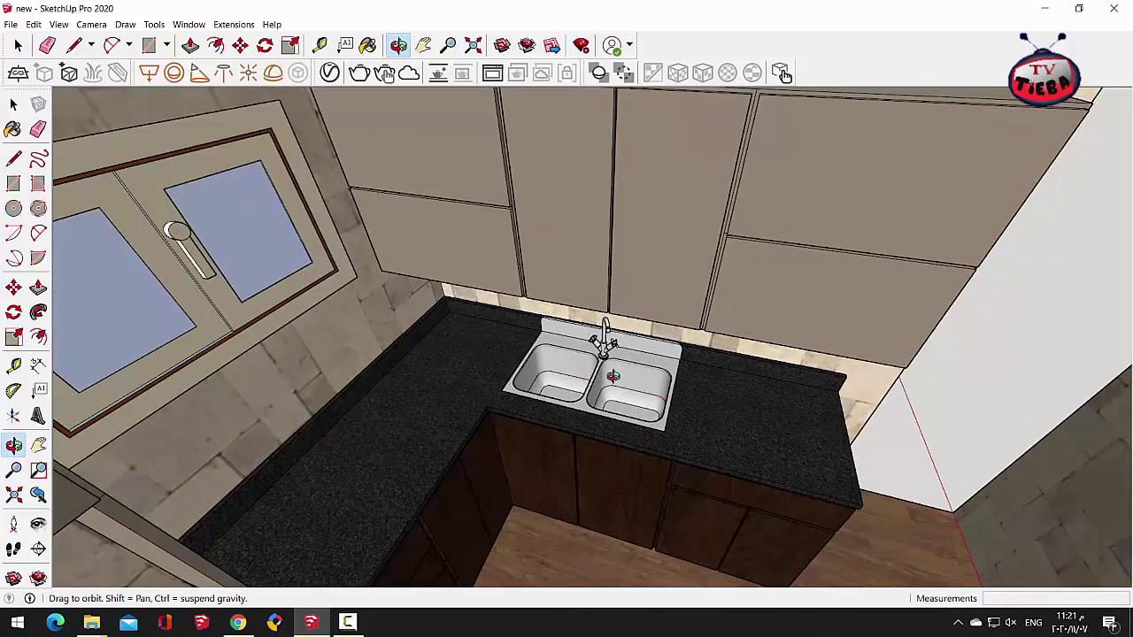
{"action": "left_click_drag", "start_coordinate": [626, 408], "coordinate": [717, 367]}
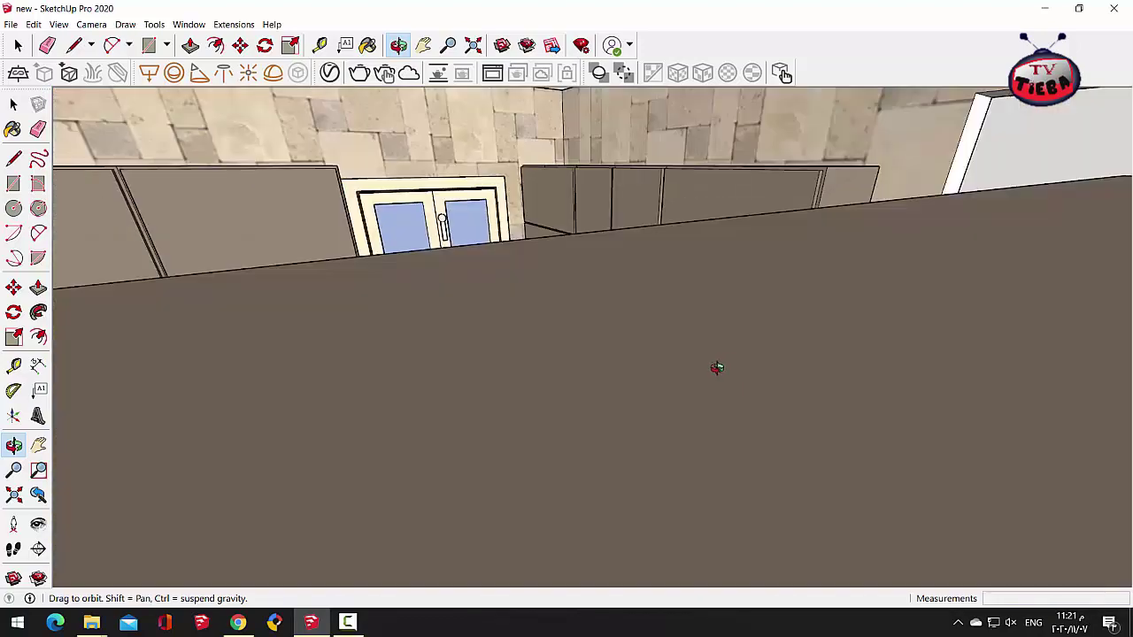
{"action": "left_click_drag", "start_coordinate": [800, 220], "coordinate": [753, 278]}
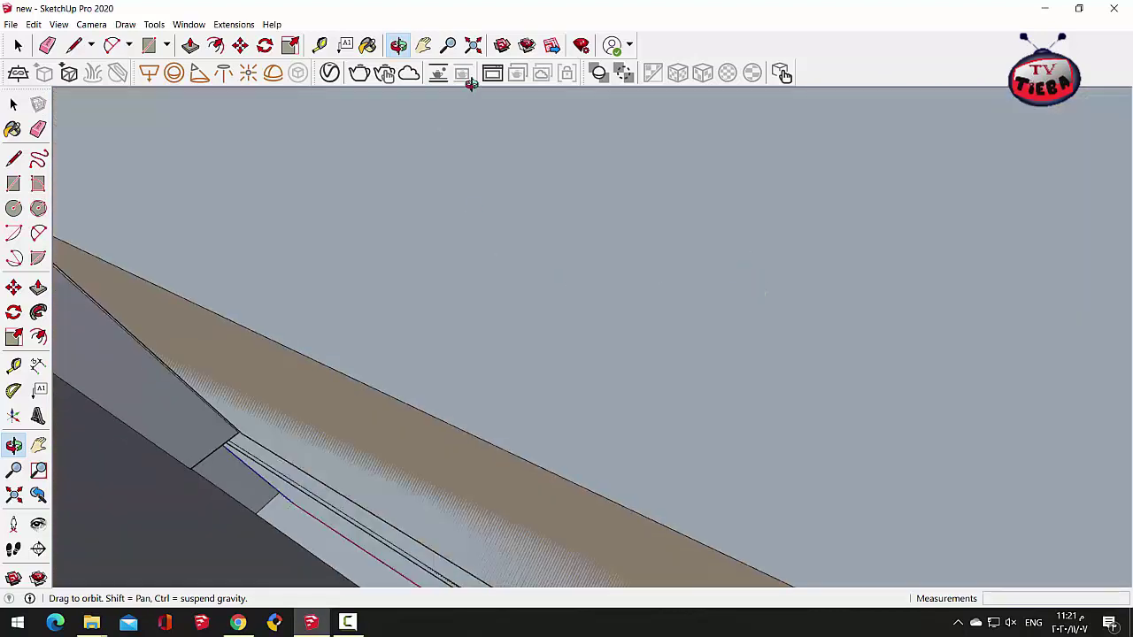
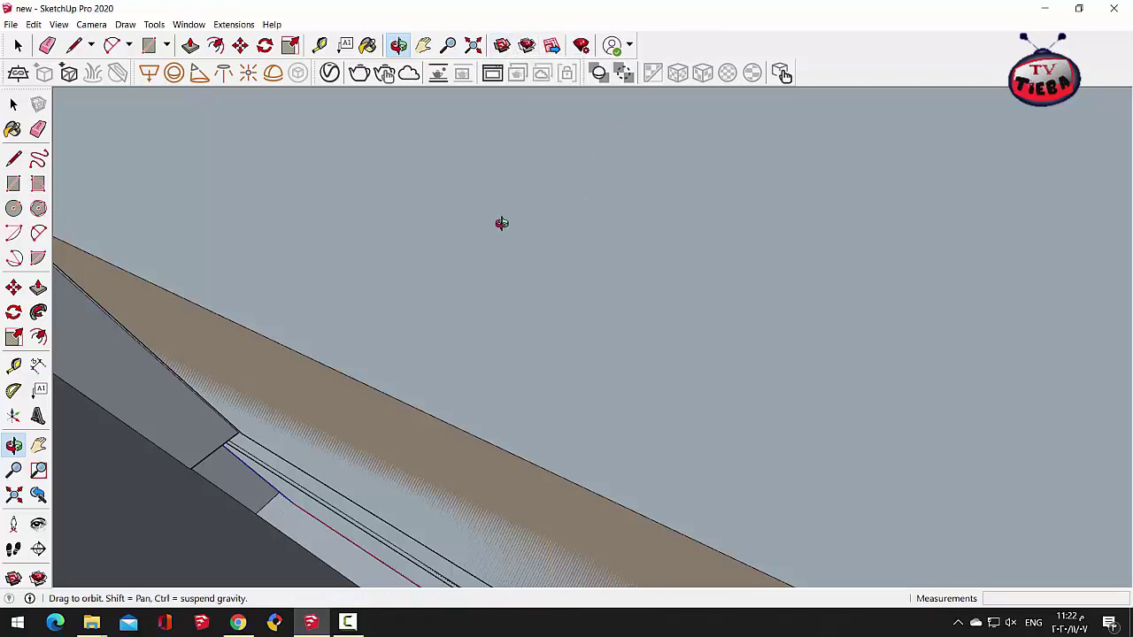
{"action": "left_click_drag", "start_coordinate": [397, 354], "coordinate": [415, 165]}
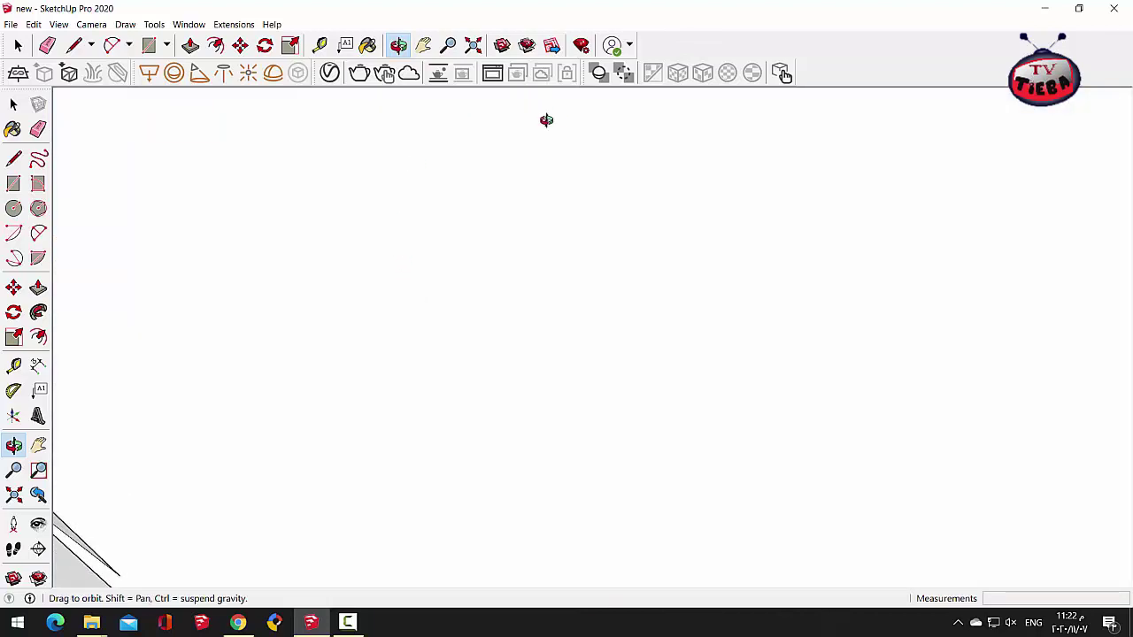
{"action": "left_click_drag", "start_coordinate": [569, 242], "coordinate": [467, 160]}
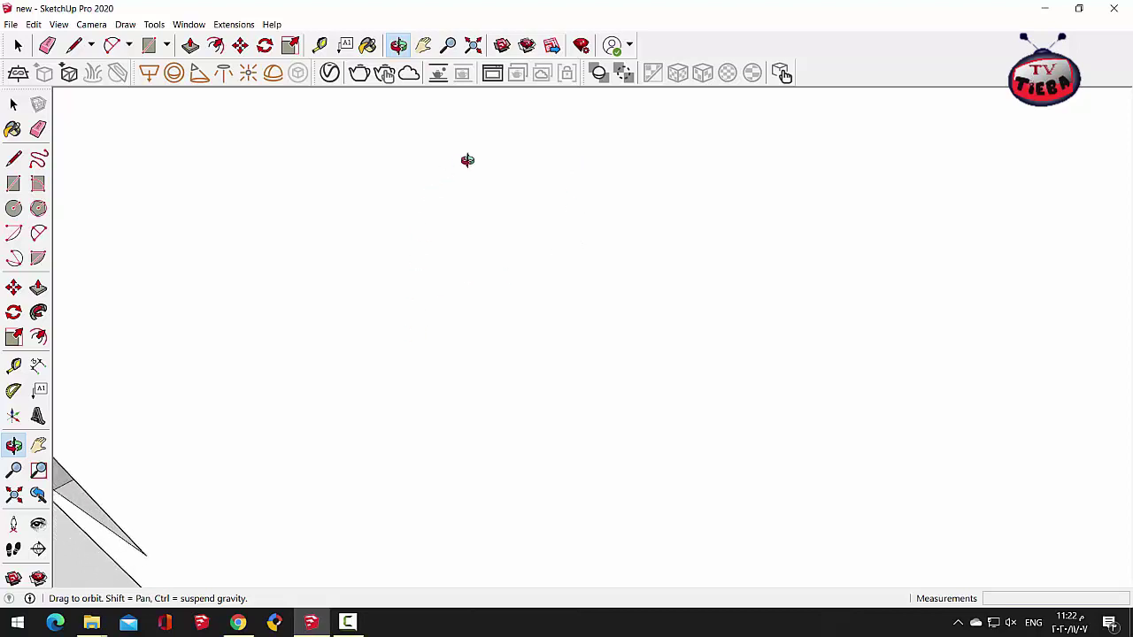
{"action": "left_click", "coordinate": [473, 45]}
{"action": "left_click_drag", "start_coordinate": [318, 266], "coordinate": [475, 323]}
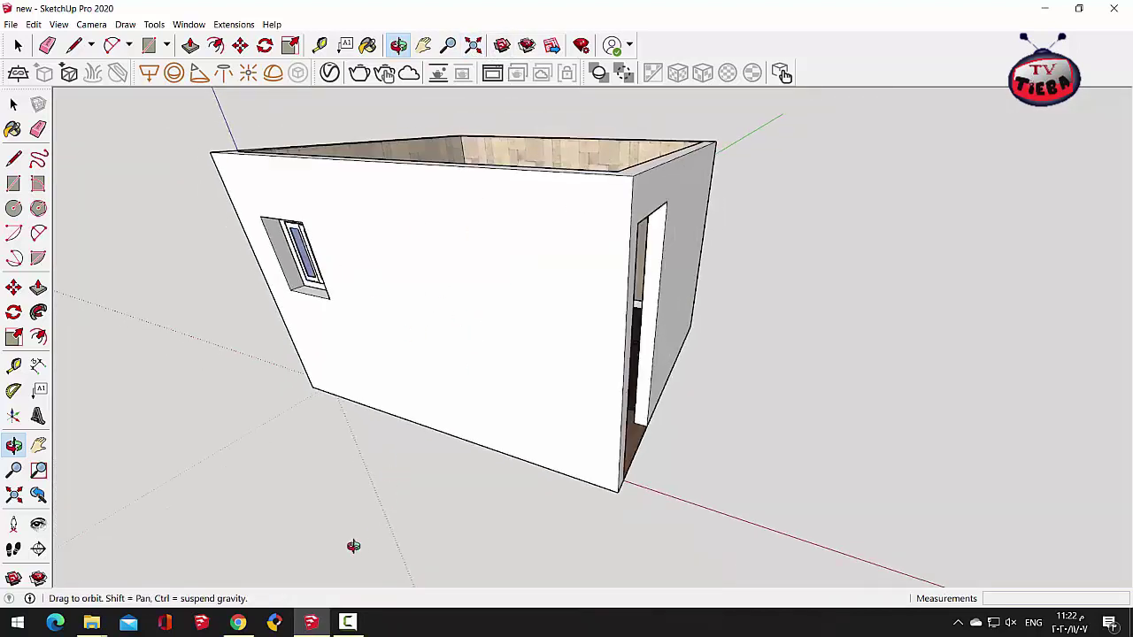
Step: Switch to Chrome and look through the 3D Warehouse home page's address, collections and featured catalogs
{"action": "mouse_move", "coordinate": [312, 627]}
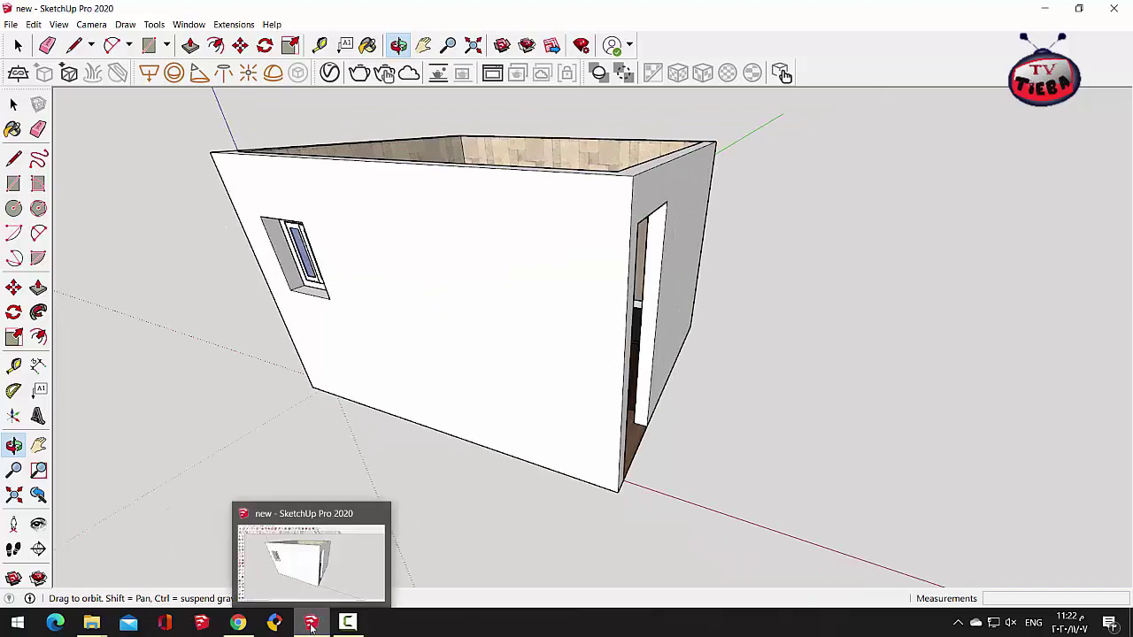
{"action": "left_click", "coordinate": [240, 625]}
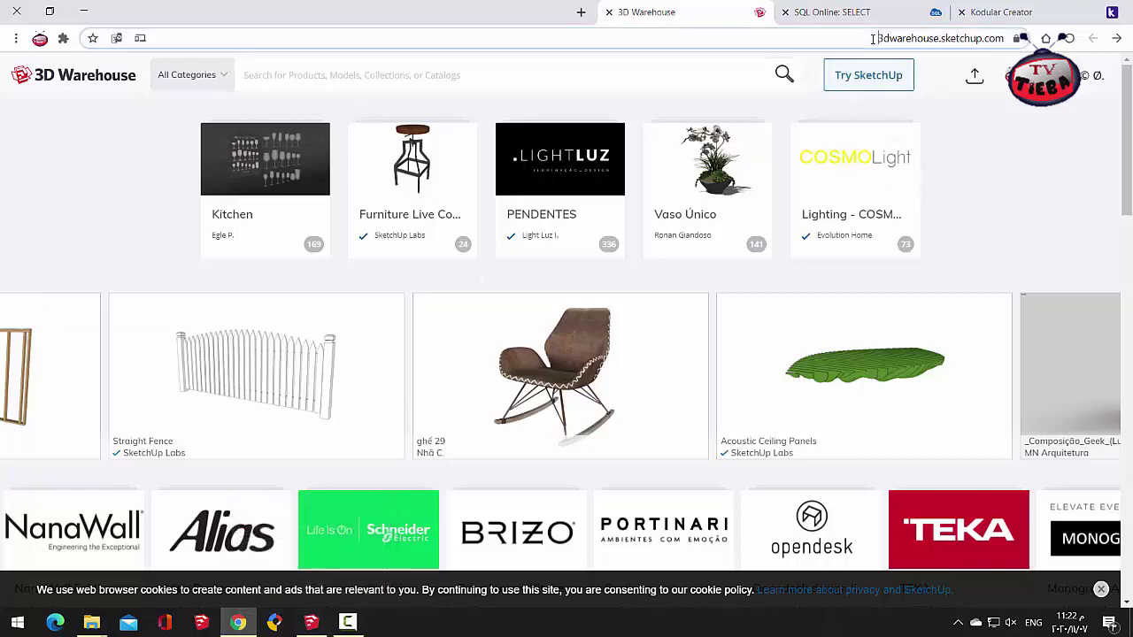
{"action": "left_click_drag", "start_coordinate": [873, 38], "coordinate": [1006, 38]}
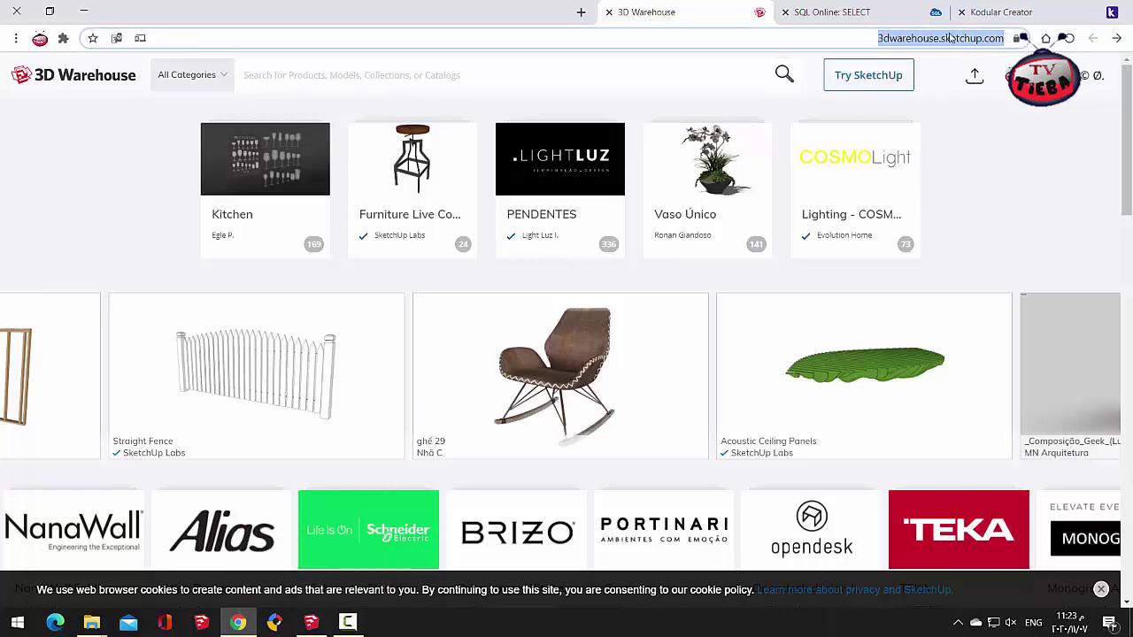
{"action": "left_click", "coordinate": [844, 41]}
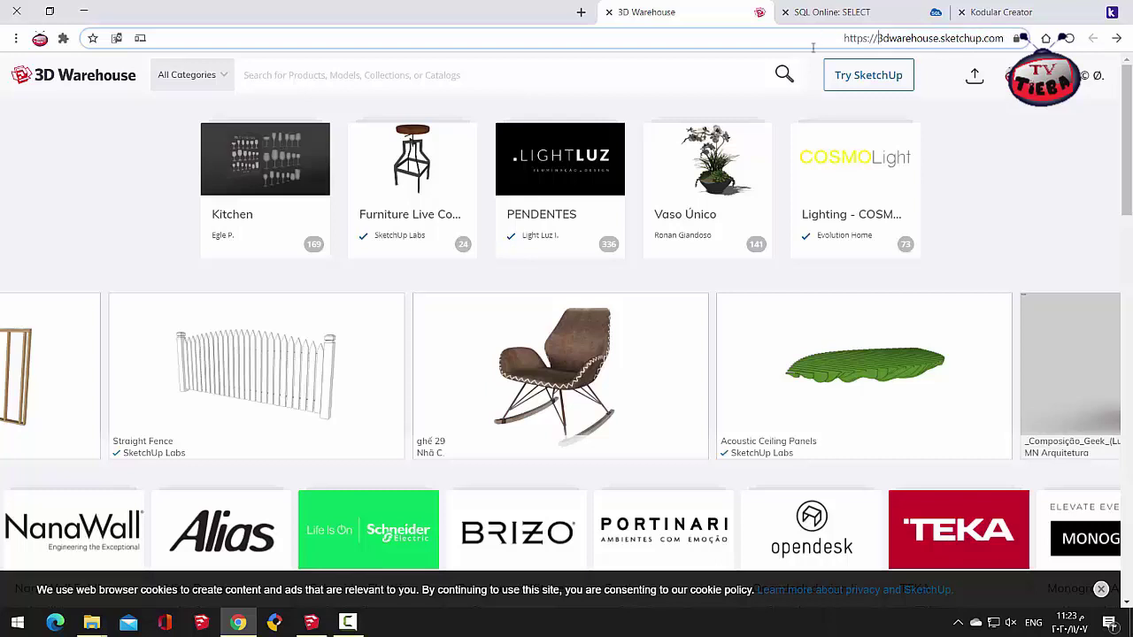
{"action": "scroll", "coordinate": [141, 301], "scroll_direction": "down", "scroll_amount": 3}
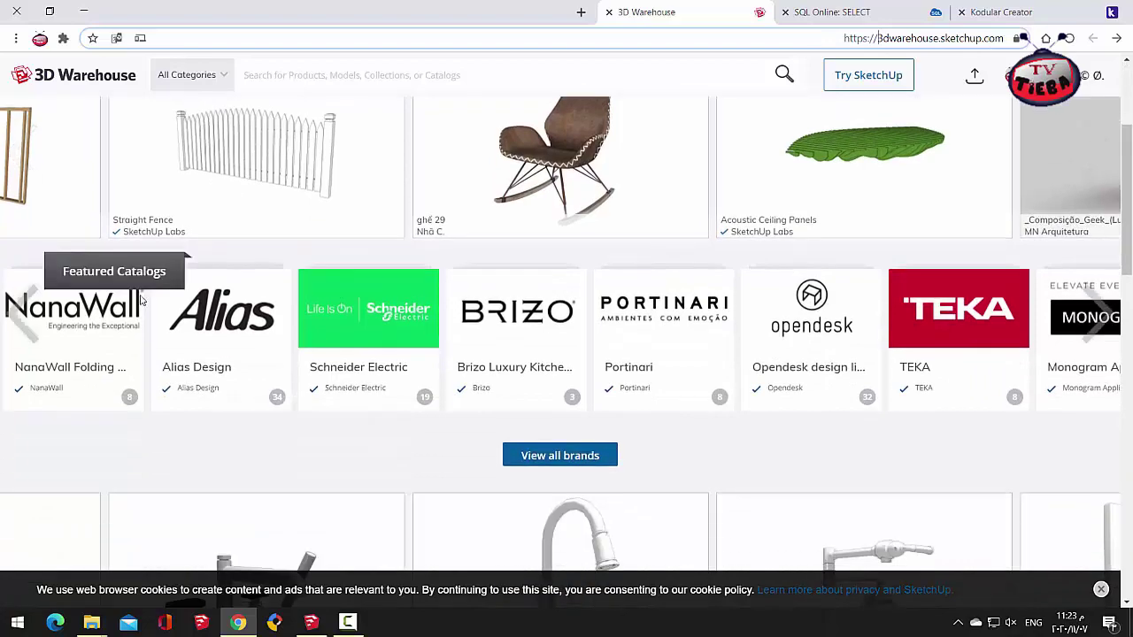
{"action": "scroll", "coordinate": [142, 301], "scroll_direction": "down", "scroll_amount": 6}
{"action": "scroll", "coordinate": [524, 303], "scroll_direction": "up", "scroll_amount": 6}
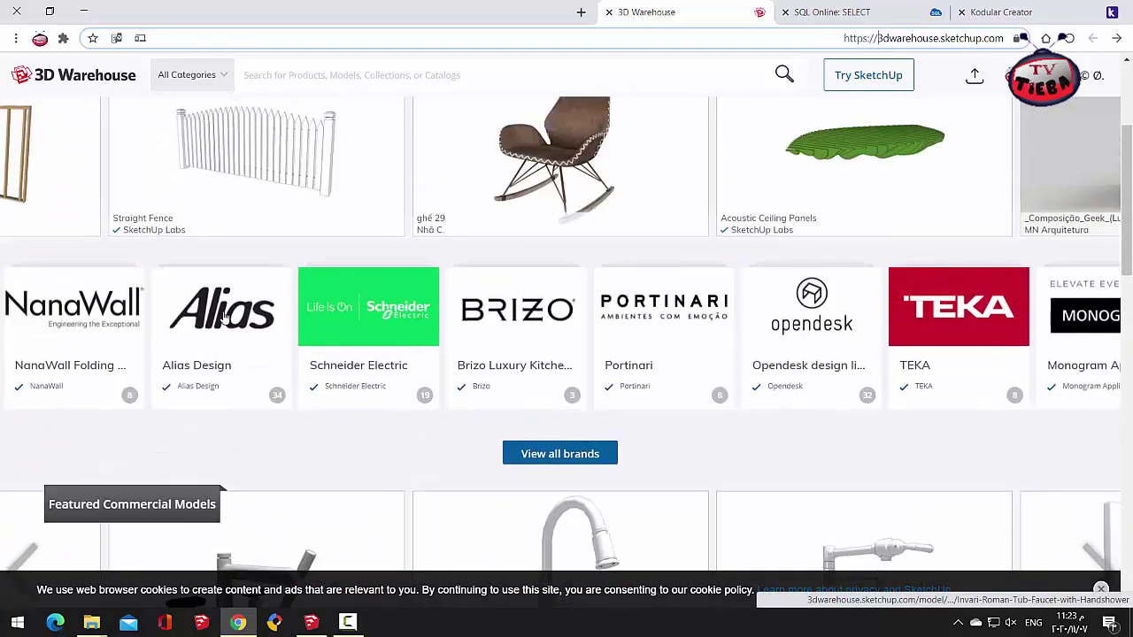
{"action": "scroll", "coordinate": [225, 317], "scroll_direction": "up", "scroll_amount": 3}
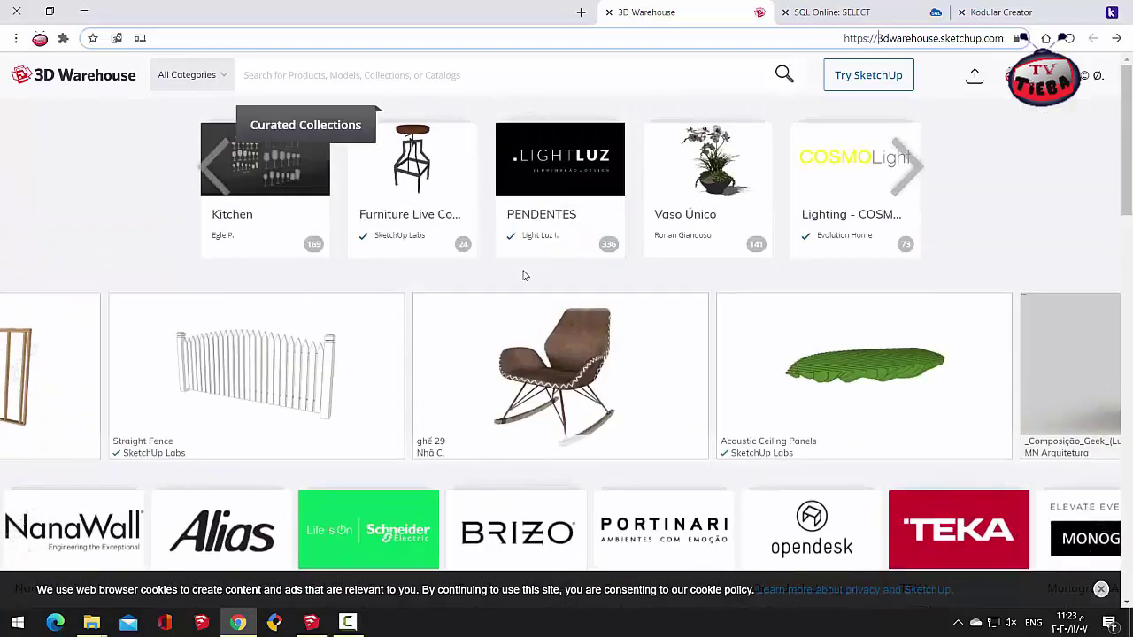
{"action": "left_click", "coordinate": [314, 628]}
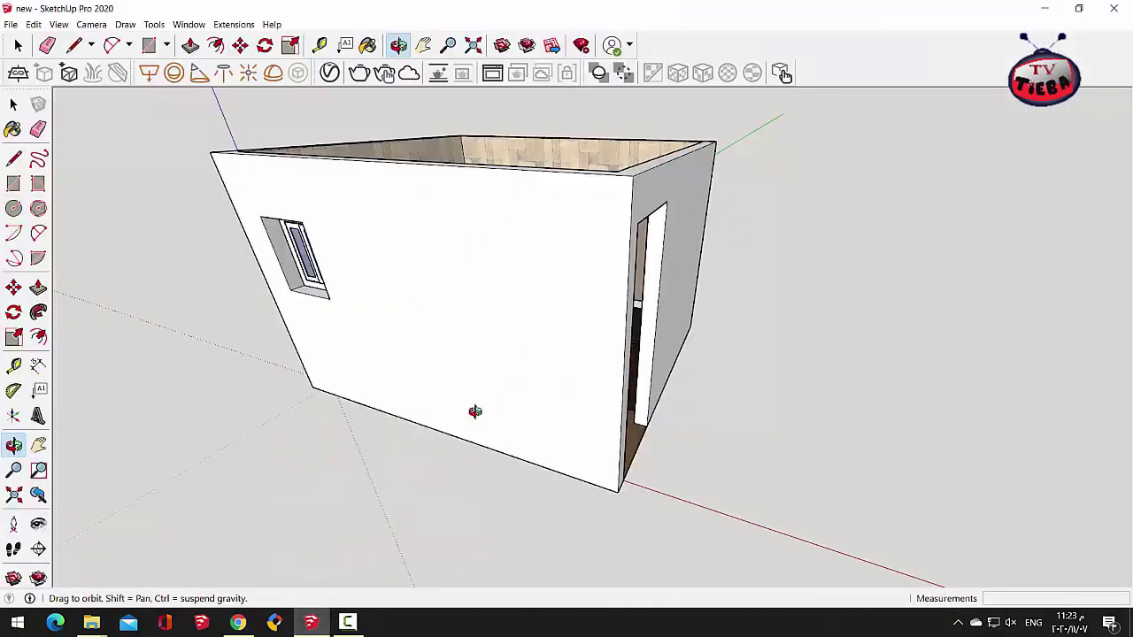
Step: Return to Chrome and search 3D Warehouse for "kicthen cabinet" using the suggested search terms
{"action": "left_click", "coordinate": [237, 625]}
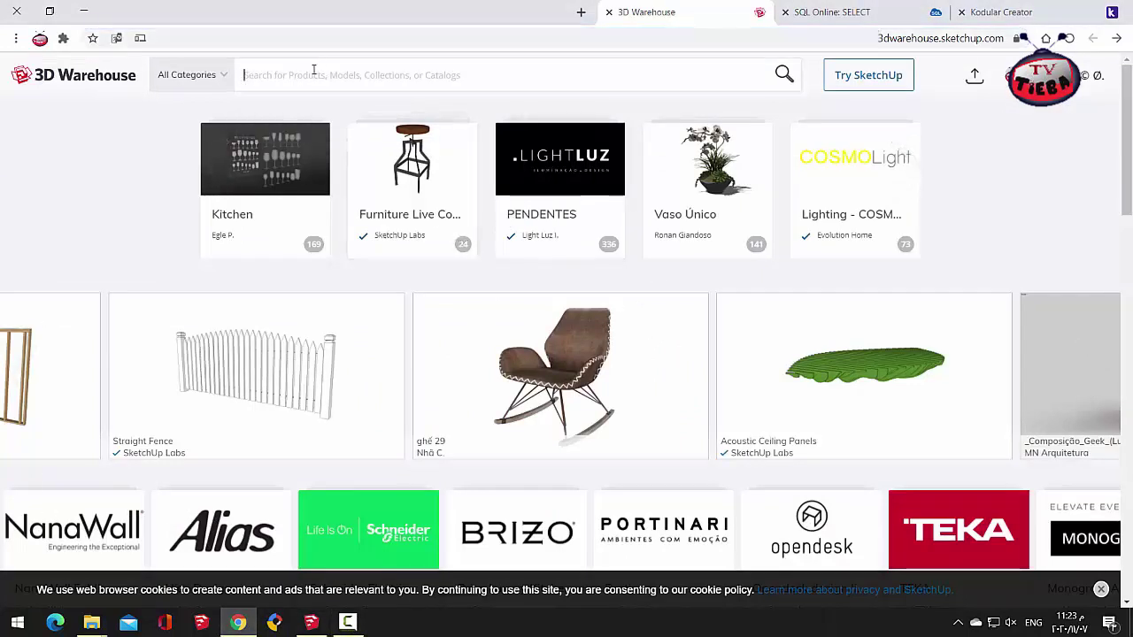
{"action": "type", "text": "kic"}
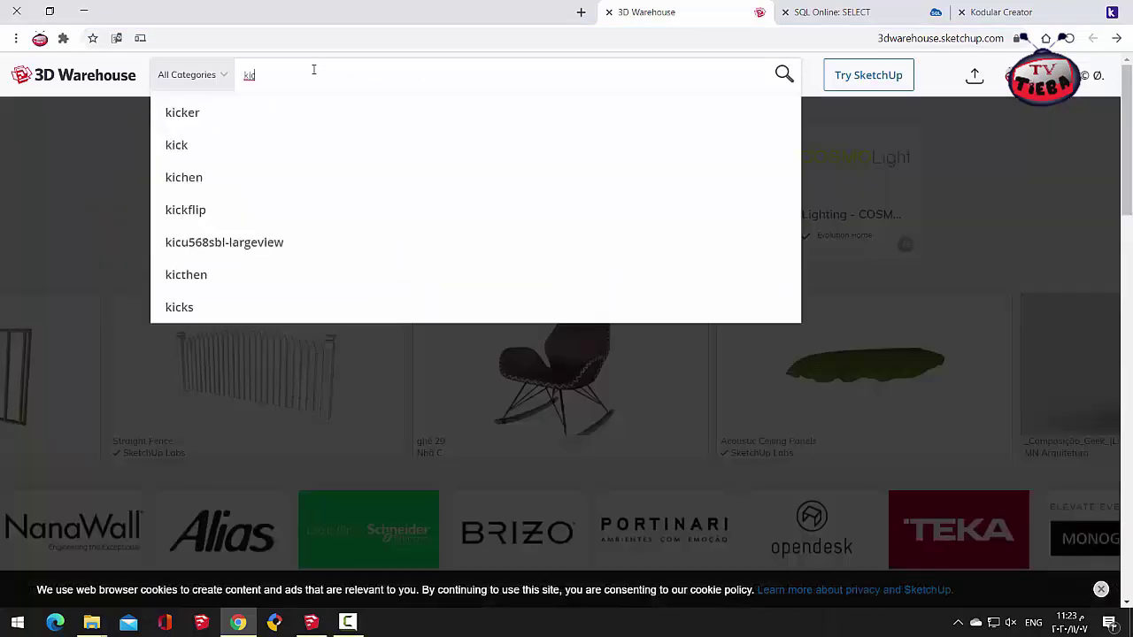
{"action": "key", "text": "Down"}
{"action": "key", "text": "Down"}
{"action": "key", "text": "Down"}
{"action": "key", "text": "Down"}
{"action": "key", "text": "Down"}
{"action": "key", "text": "Down"}
{"action": "key", "text": "Down"}
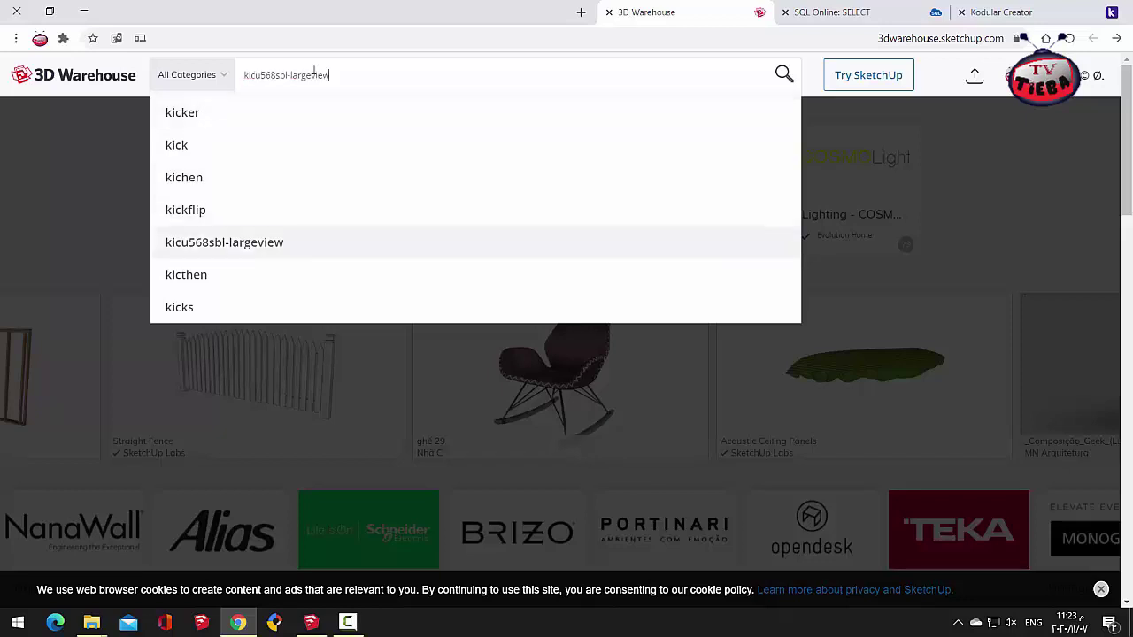
{"action": "key", "text": "Up"}
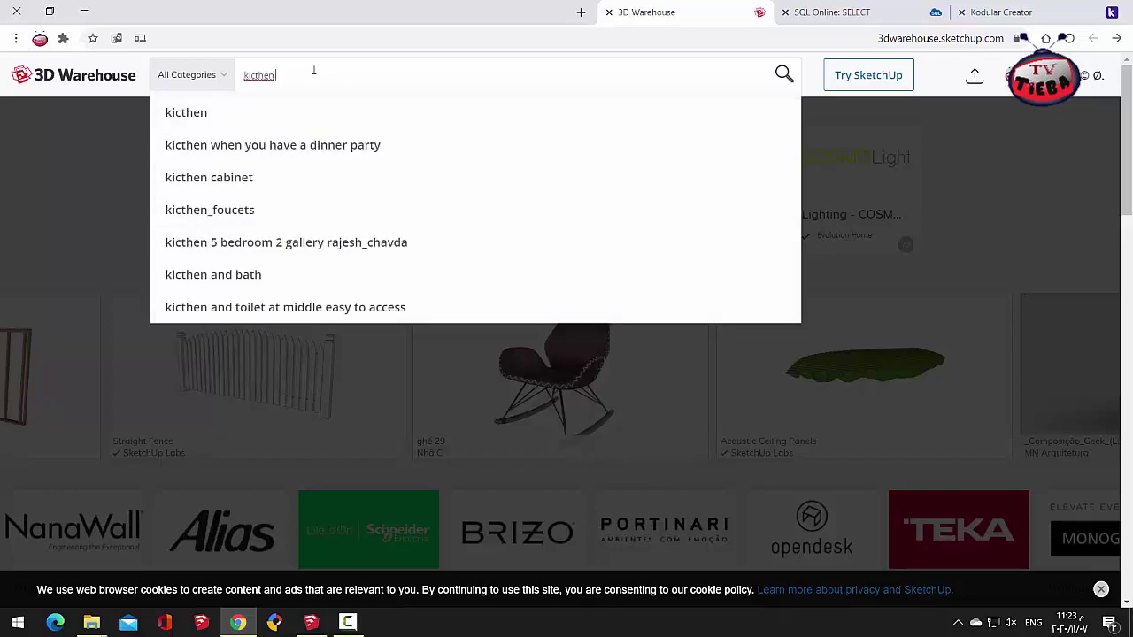
{"action": "key", "text": "Down"}
{"action": "key", "text": "Down"}
{"action": "key", "text": "Down"}
{"action": "key", "text": "Return"}
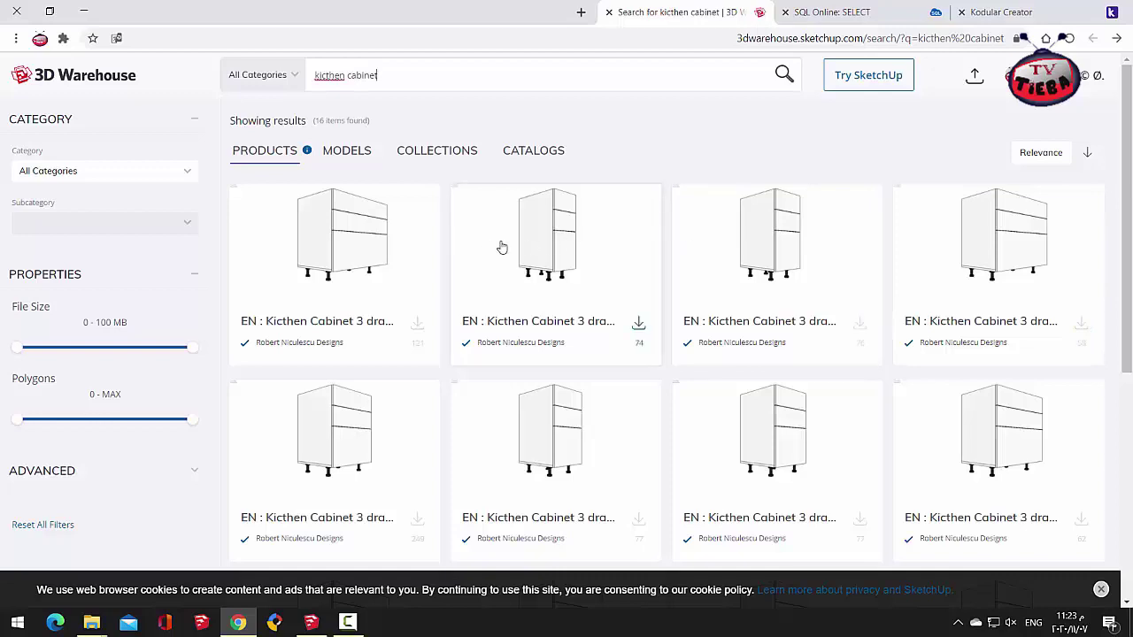
Step: Open the 500 mm three-drawer kitchen cabinet from the search results and examine its full details page
{"action": "scroll", "coordinate": [546, 245], "scroll_direction": "down", "scroll_amount": 4}
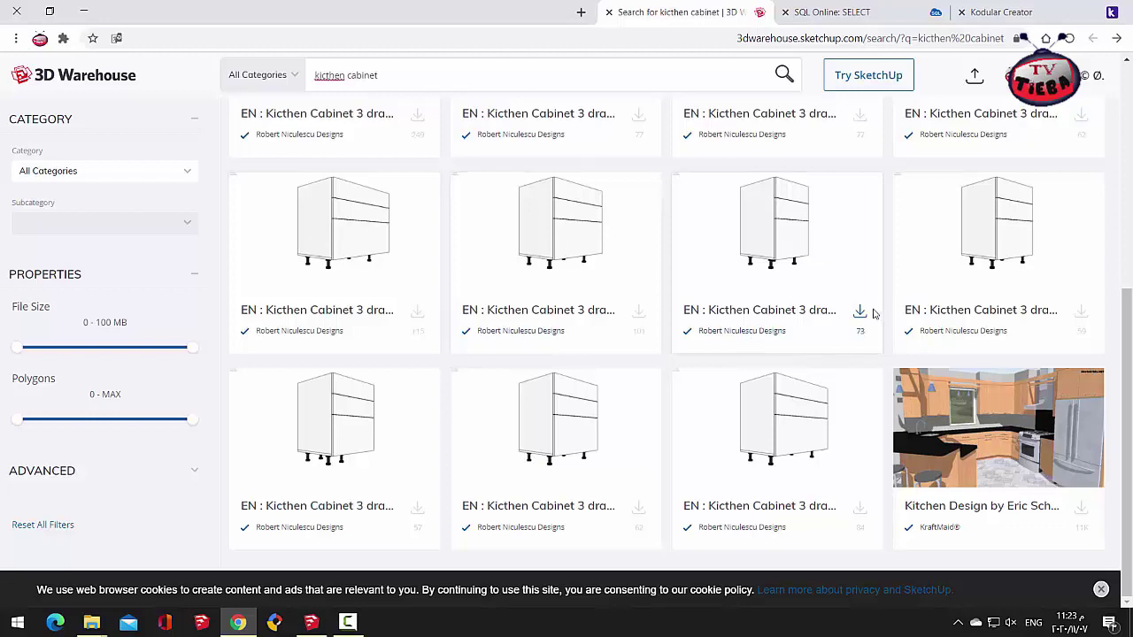
{"action": "left_click", "coordinate": [834, 245]}
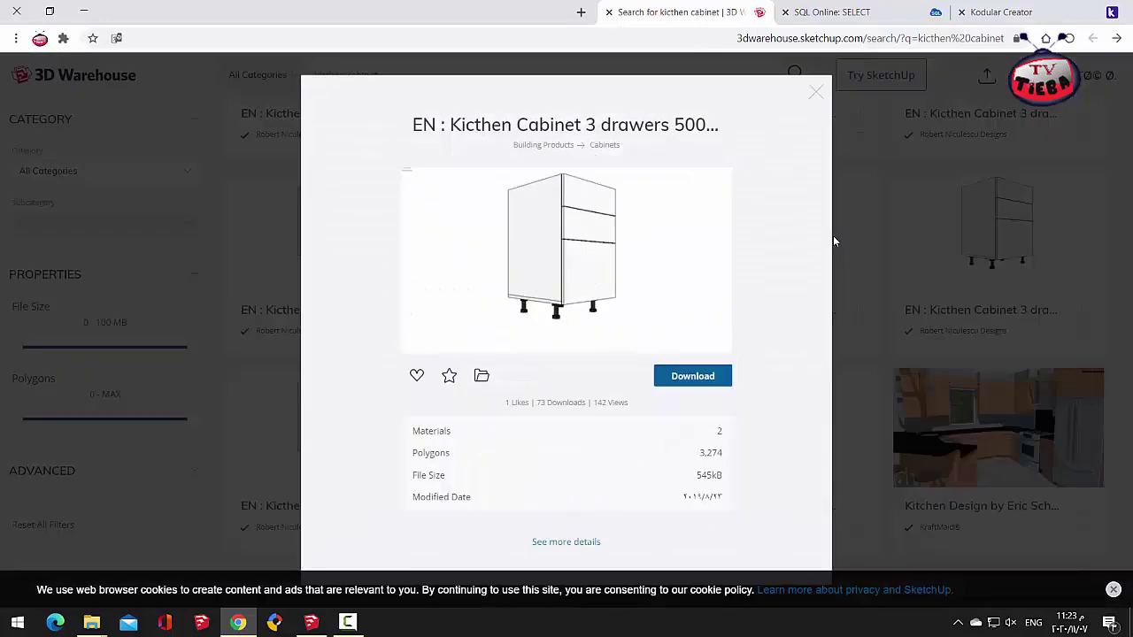
{"action": "left_click", "coordinate": [724, 377]}
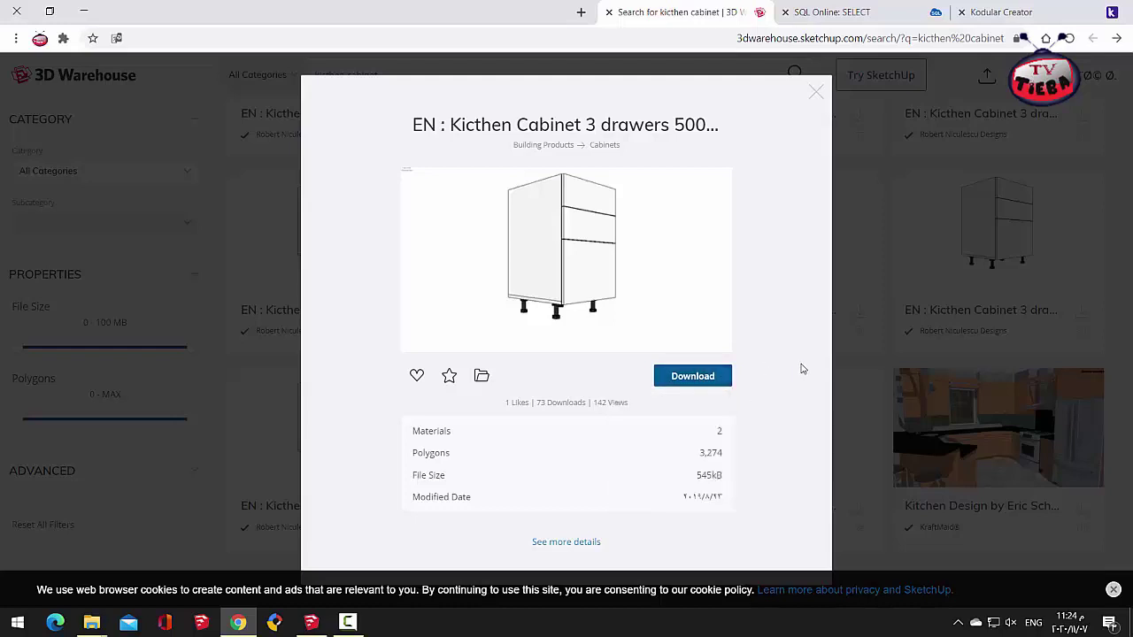
{"action": "left_click", "coordinate": [574, 542]}
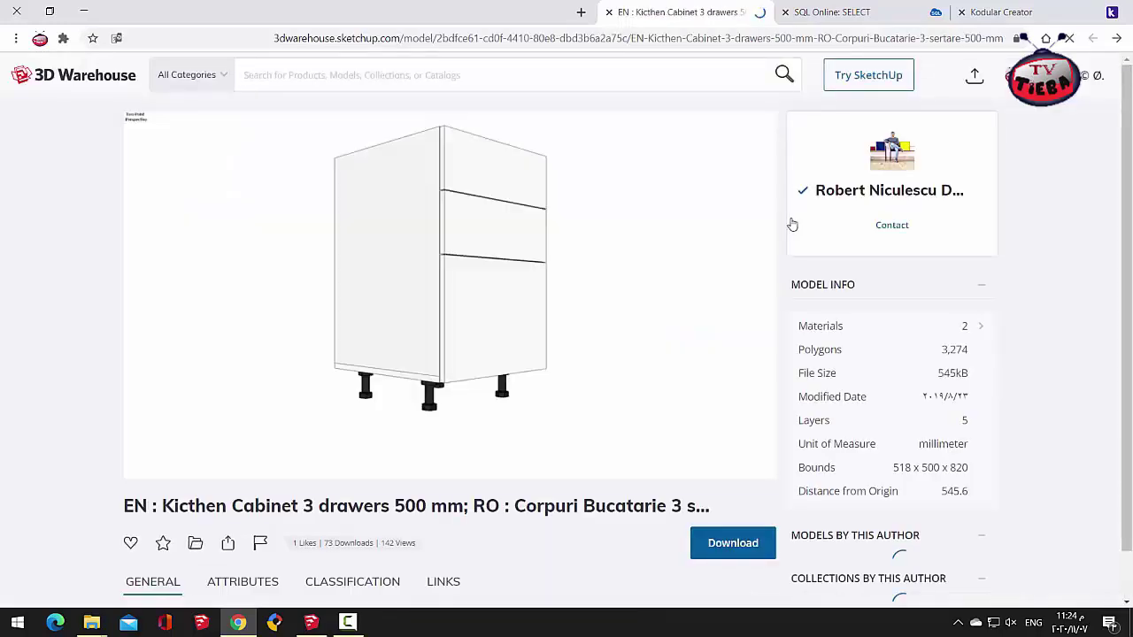
{"action": "mouse_move", "coordinate": [518, 263]}
{"action": "scroll", "coordinate": [454, 333], "scroll_direction": "down", "scroll_amount": 3}
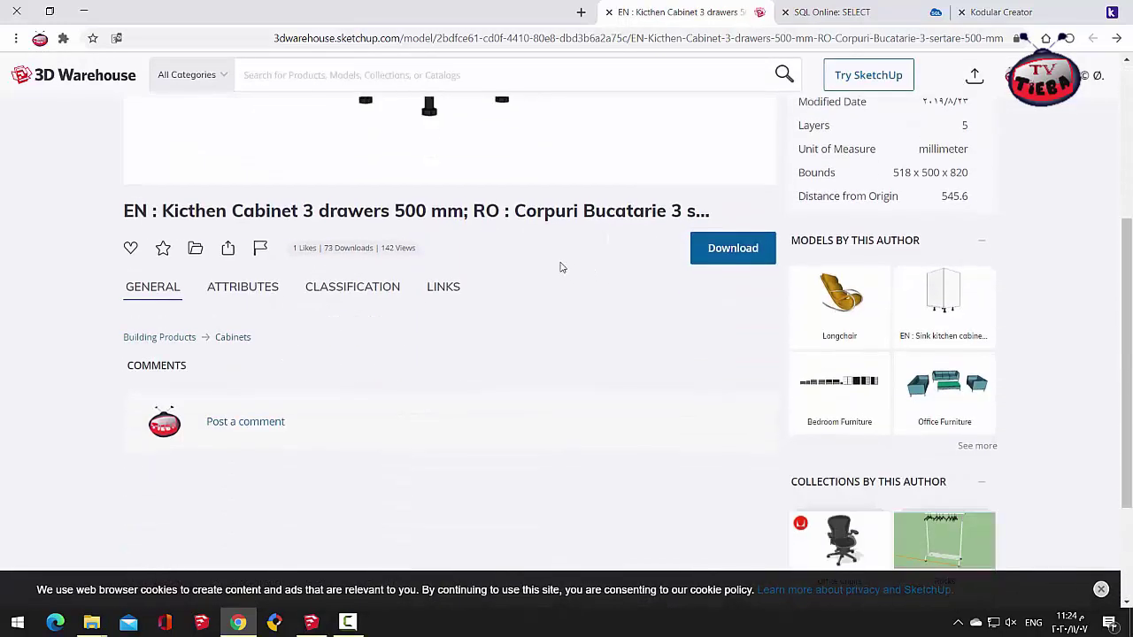
{"action": "scroll", "coordinate": [548, 298], "scroll_direction": "up", "scroll_amount": 3}
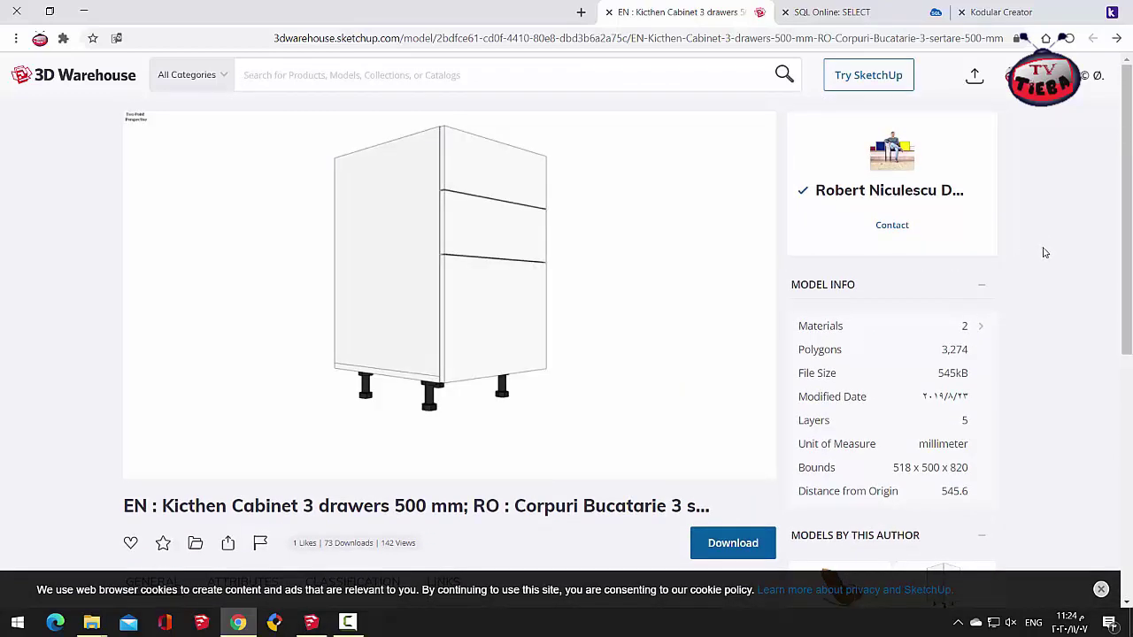
{"action": "mouse_move", "coordinate": [561, 397]}
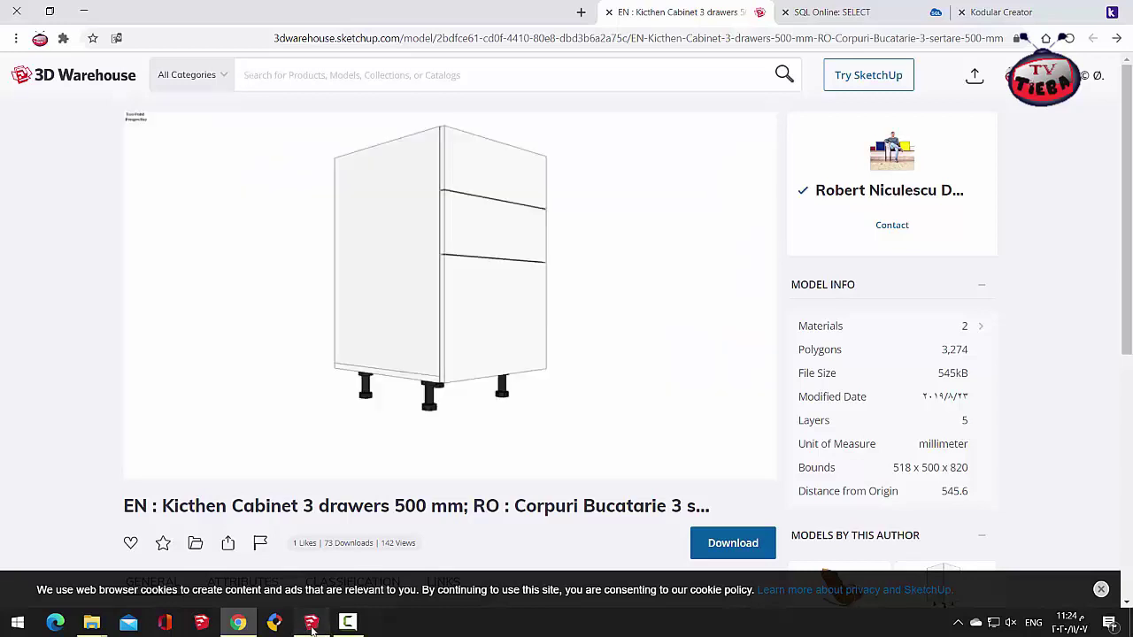
Step: Switch to SketchUp and review the file versions offered when saving the kitchen model under another type, without saving
{"action": "left_click", "coordinate": [311, 628]}
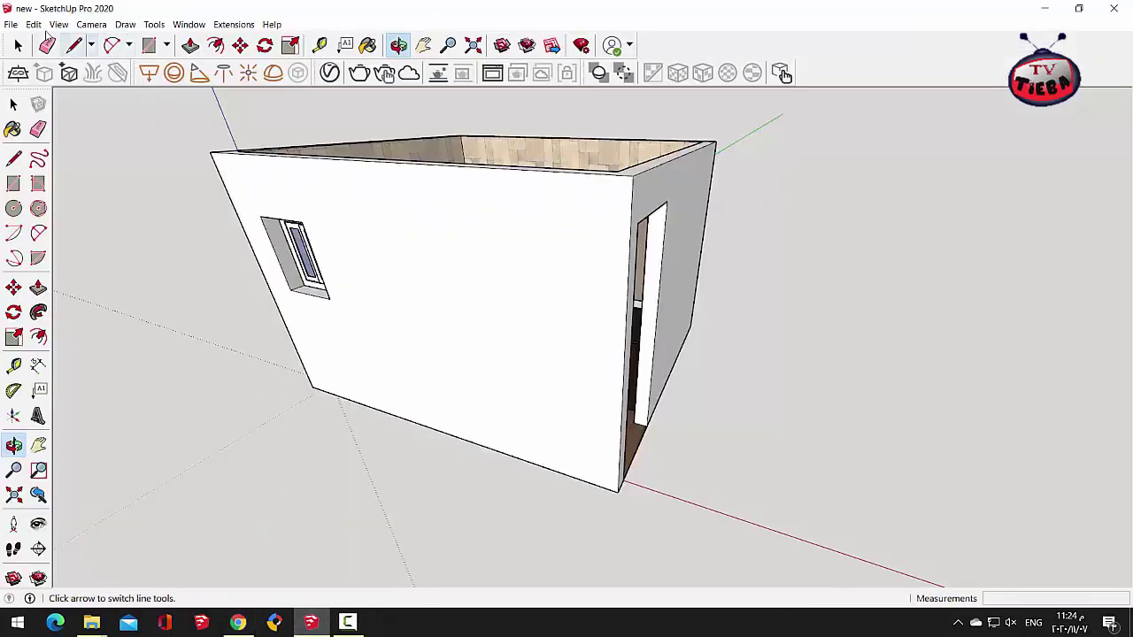
{"action": "left_click", "coordinate": [11, 24]}
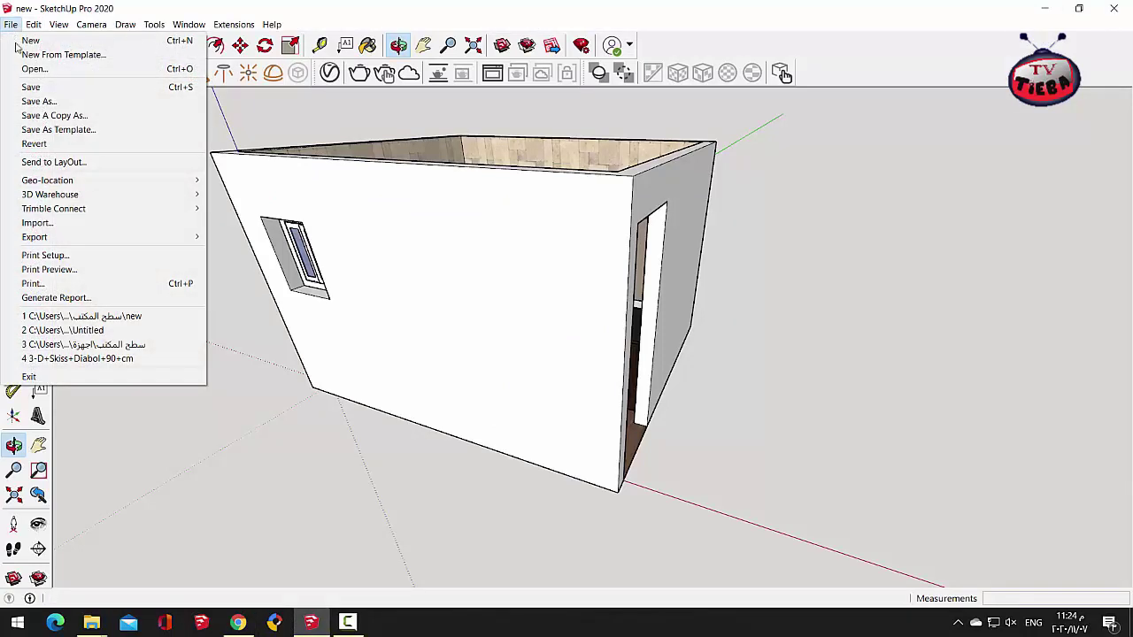
{"action": "left_click", "coordinate": [39, 101]}
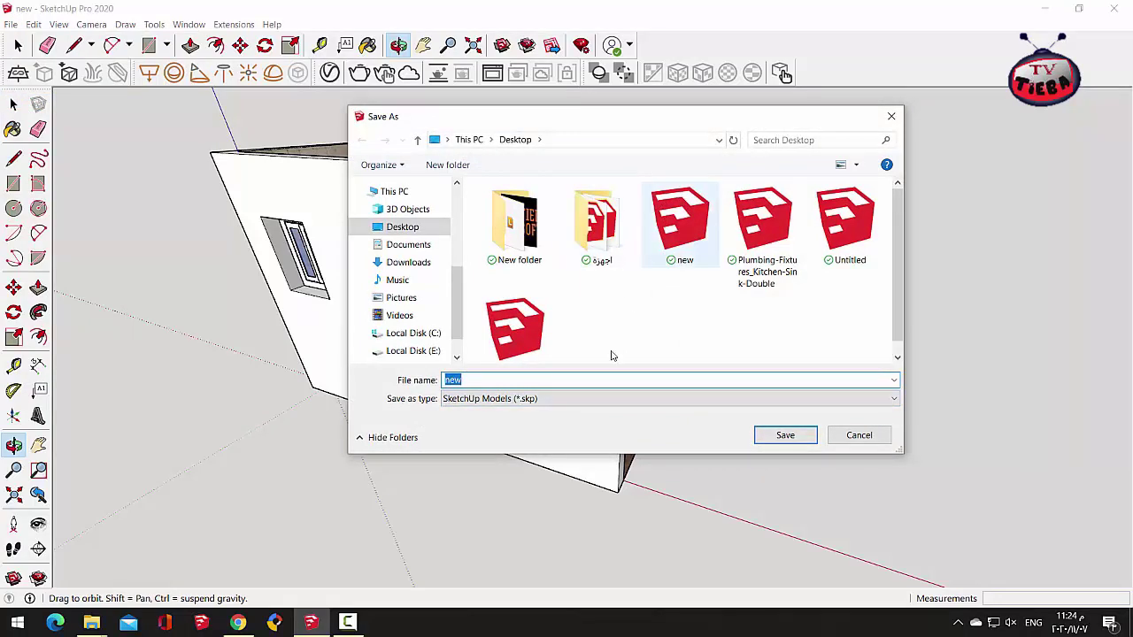
{"action": "left_click", "coordinate": [586, 400]}
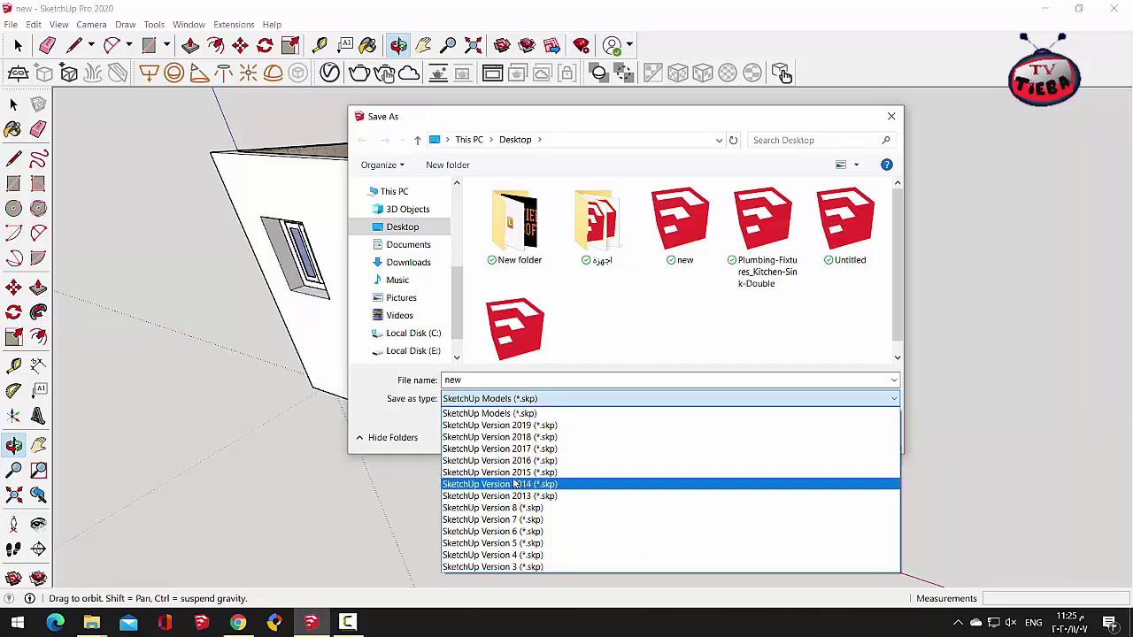
{"action": "left_click", "coordinate": [422, 428]}
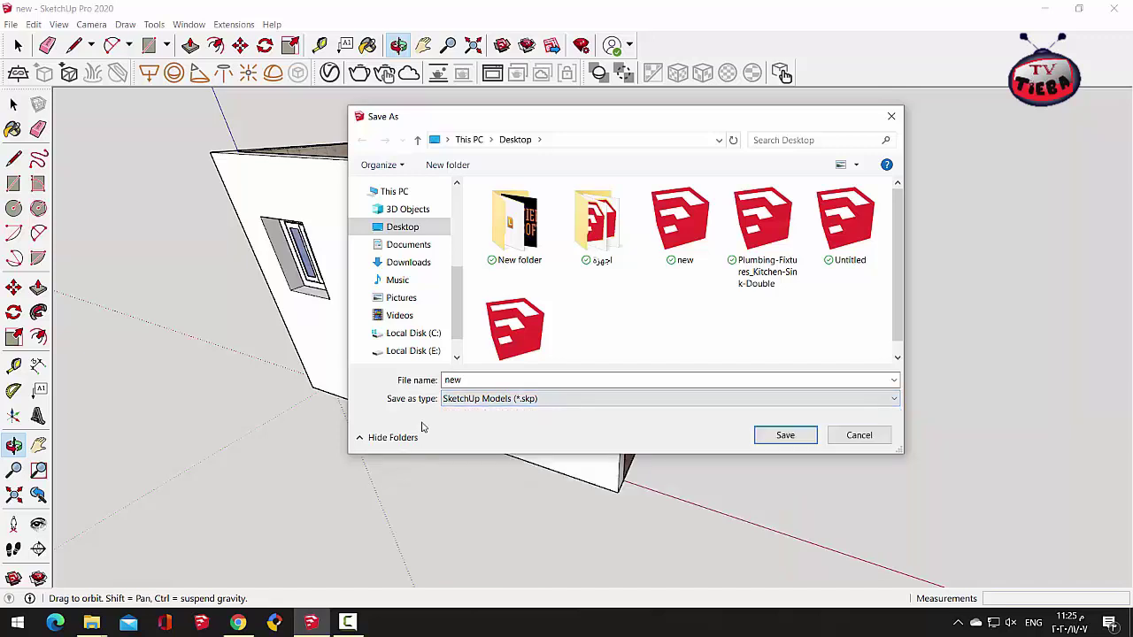
{"action": "left_click", "coordinate": [856, 435]}
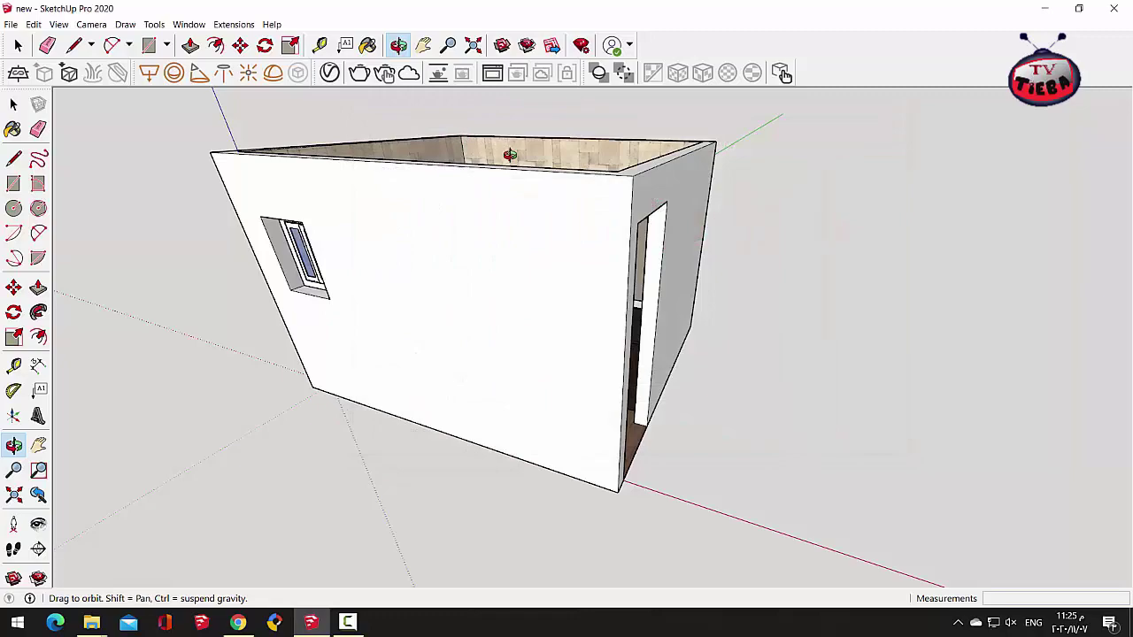
Step: Examine the kitchen interior around the stove, hood, cabinets and sink, and the whole room from above
{"action": "left_click_drag", "start_coordinate": [510, 155], "coordinate": [288, 254]}
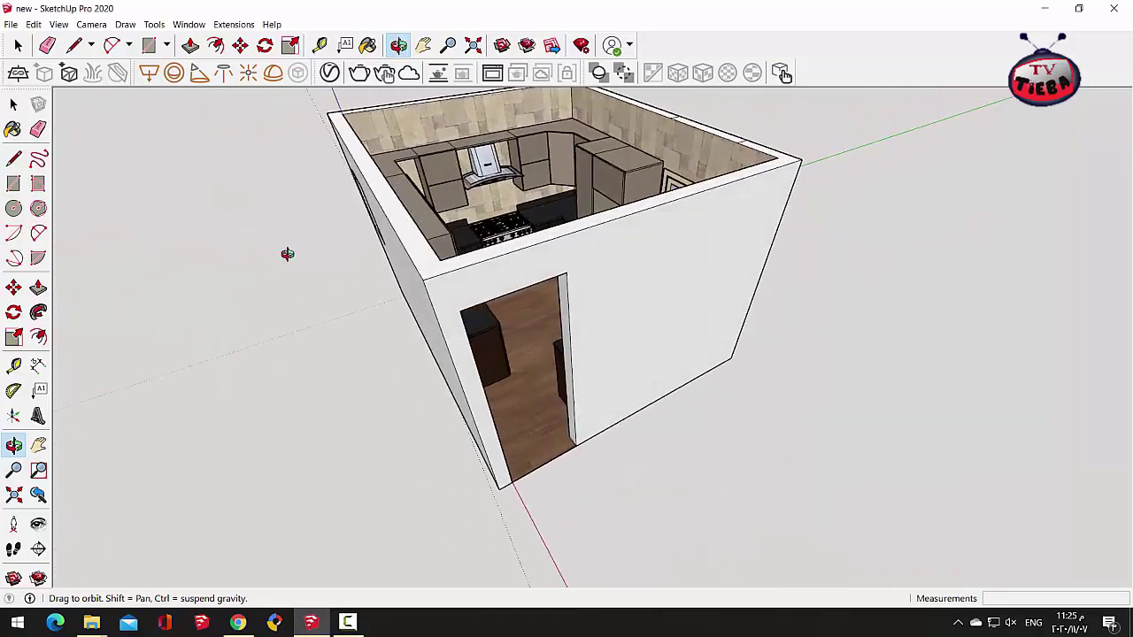
{"action": "scroll", "coordinate": [508, 179], "scroll_direction": "up", "scroll_amount": 10}
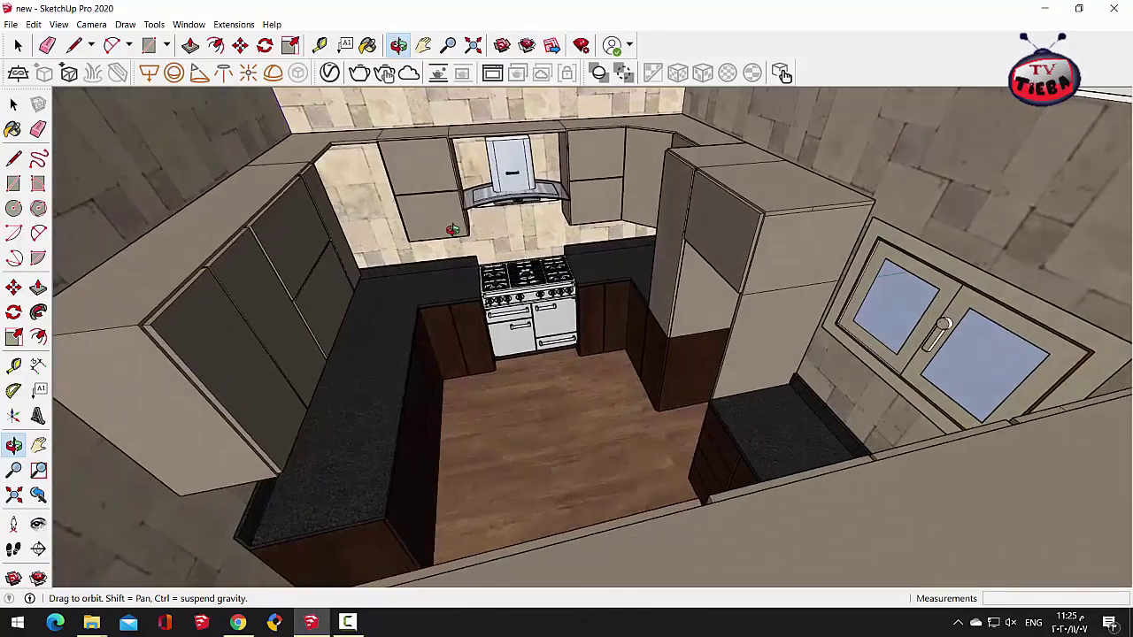
{"action": "left_click_drag", "start_coordinate": [452, 229], "coordinate": [693, 258]}
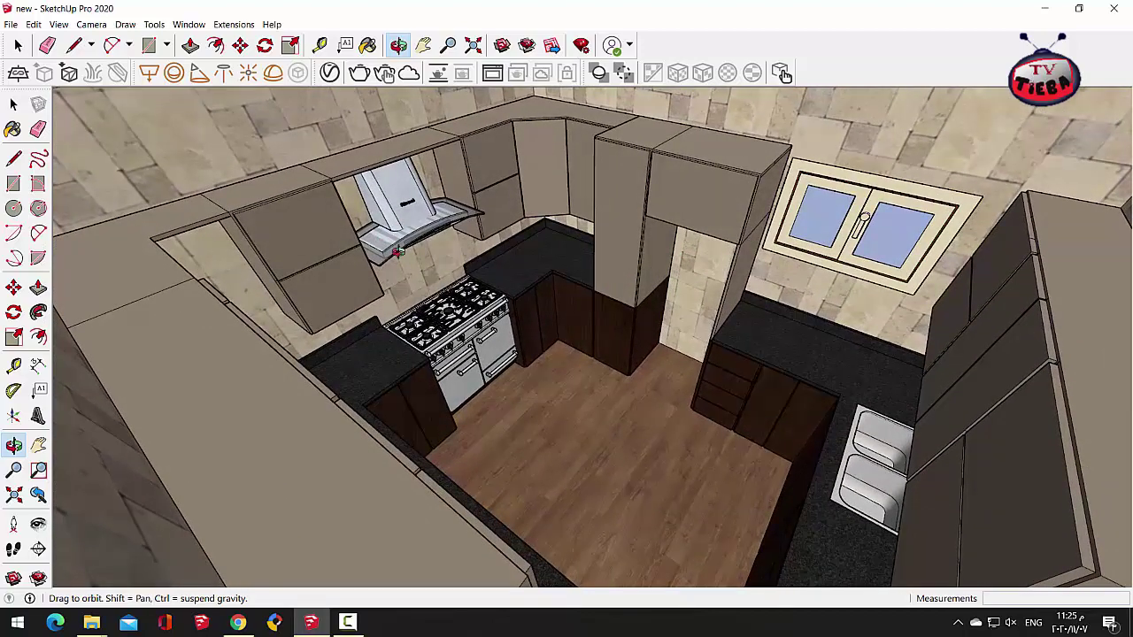
{"action": "scroll", "coordinate": [505, 315], "scroll_direction": "up", "scroll_amount": 3}
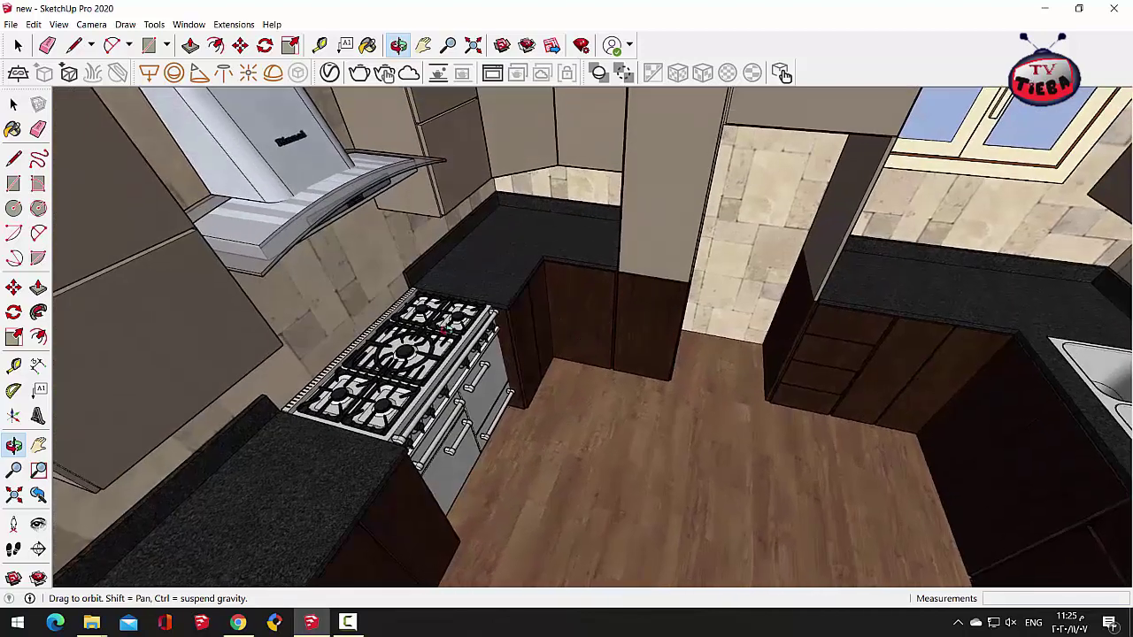
{"action": "scroll", "coordinate": [442, 326], "scroll_direction": "down", "scroll_amount": 3}
{"action": "scroll", "coordinate": [658, 228], "scroll_direction": "up", "scroll_amount": 2}
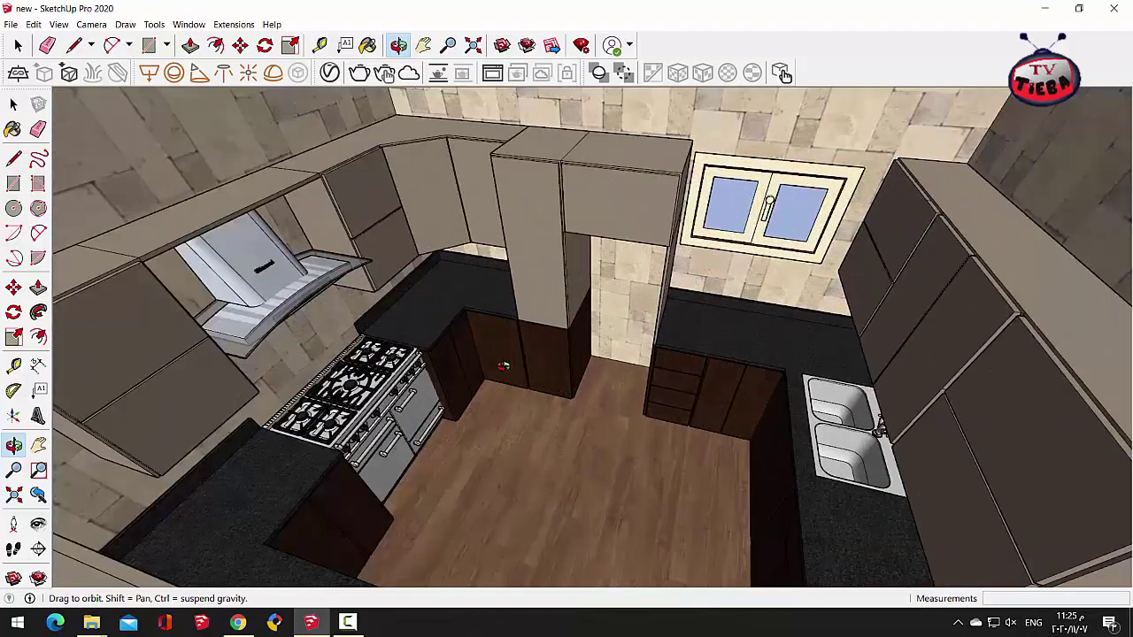
{"action": "scroll", "coordinate": [502, 365], "scroll_direction": "down", "scroll_amount": 3}
{"action": "scroll", "coordinate": [497, 358], "scroll_direction": "down", "scroll_amount": 3}
{"action": "left_click_drag", "start_coordinate": [500, 355], "coordinate": [972, 347]}
{"action": "left_click_drag", "start_coordinate": [846, 391], "coordinate": [497, 290]}
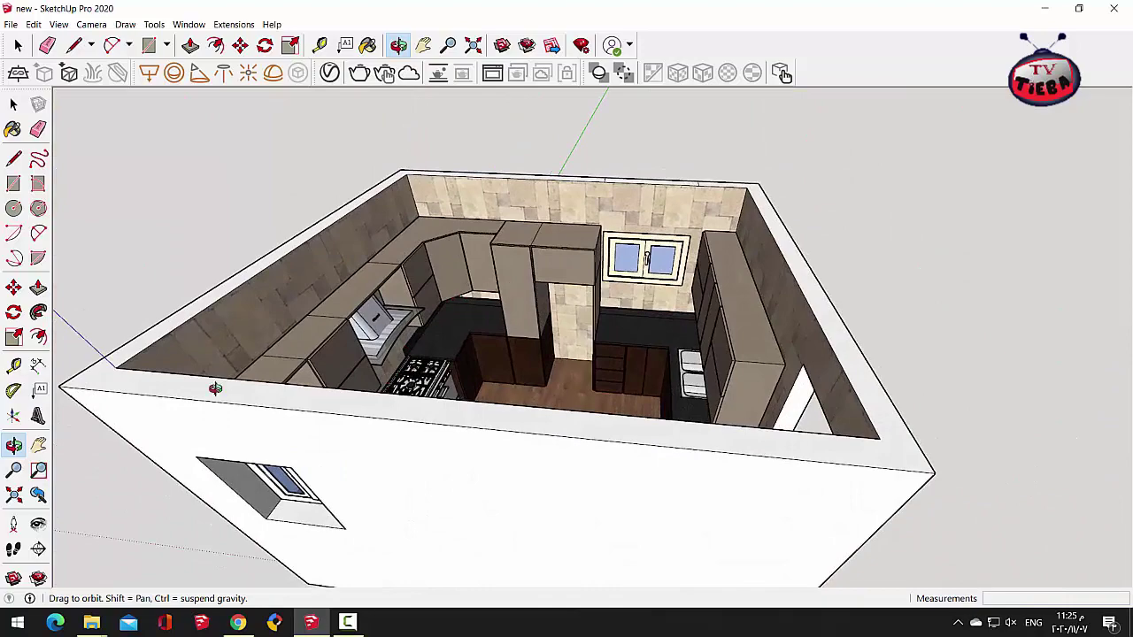
Step: Switch to Chrome and search 3D Warehouse for "fridge" using the suggested term
{"action": "left_click", "coordinate": [96, 624]}
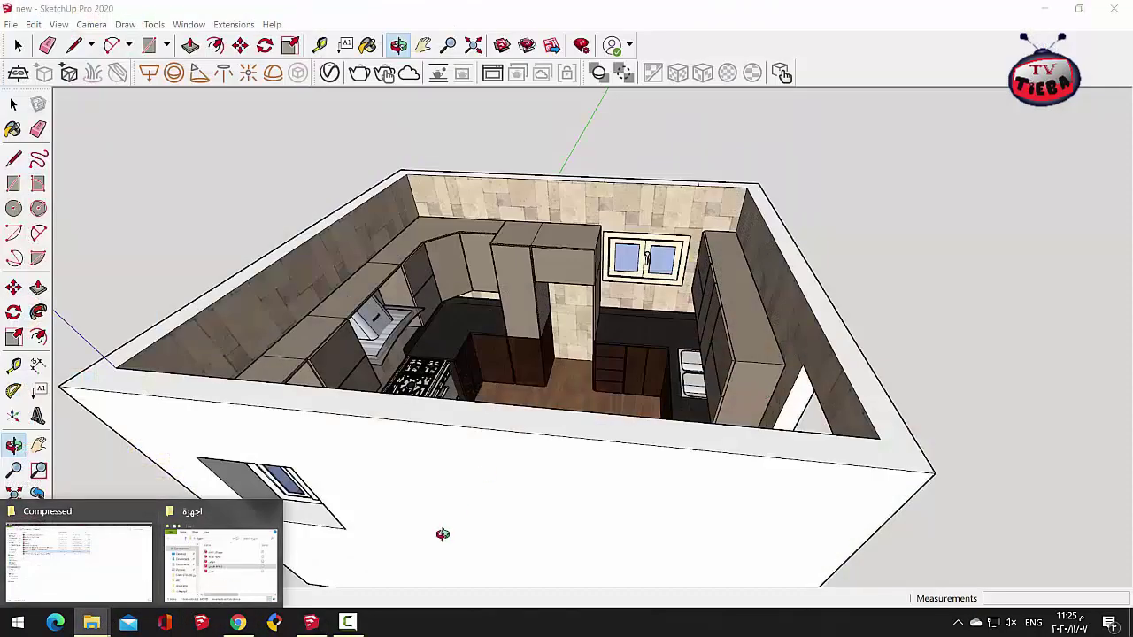
{"action": "left_click", "coordinate": [238, 622]}
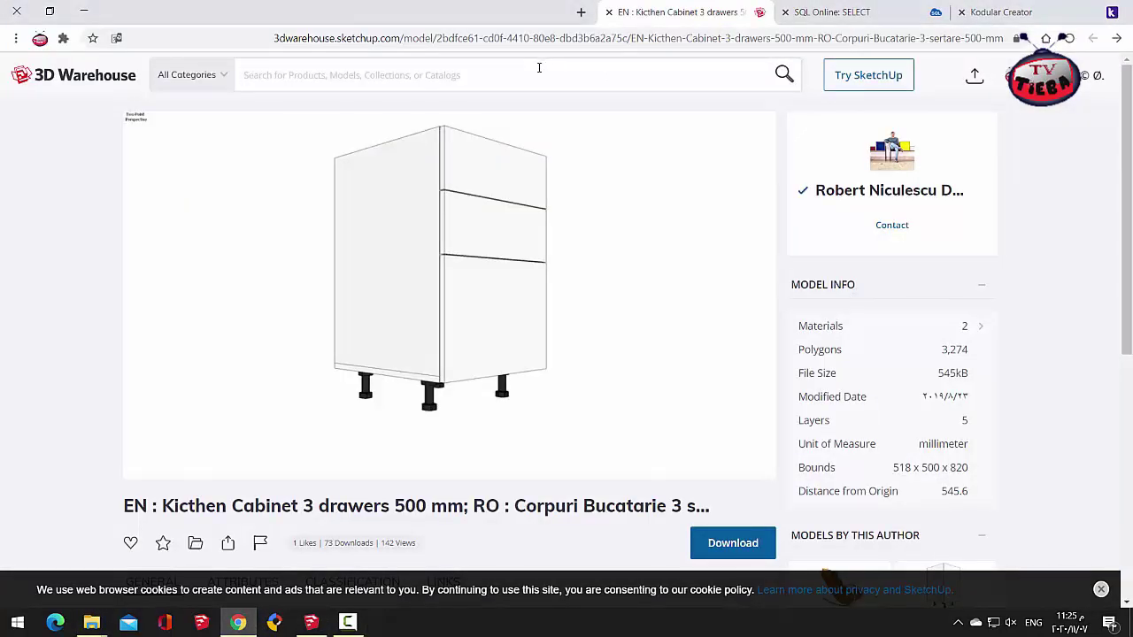
{"action": "left_click", "coordinate": [539, 68]}
{"action": "type", "text": "fr"}
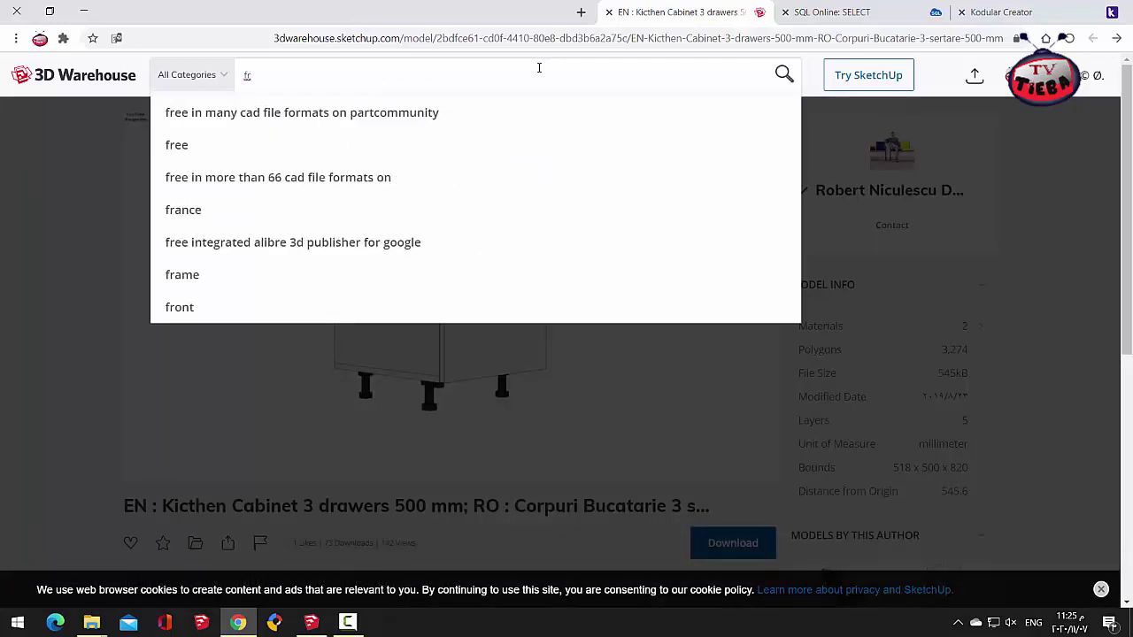
{"action": "type", "text": "i"}
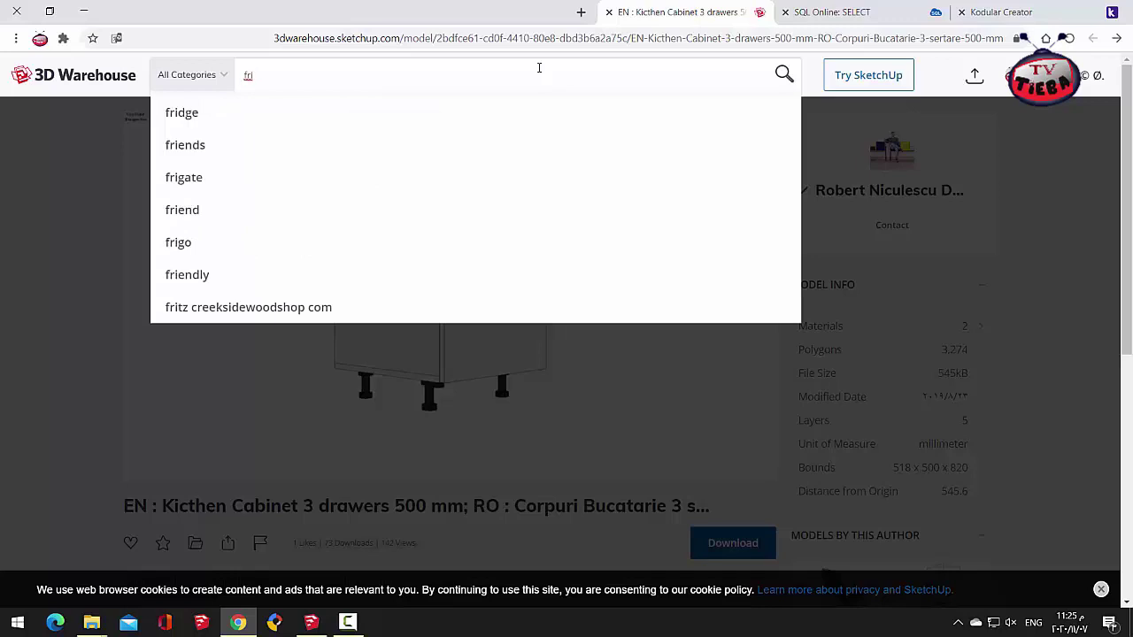
{"action": "key", "text": "Down"}
{"action": "key", "text": "Return"}
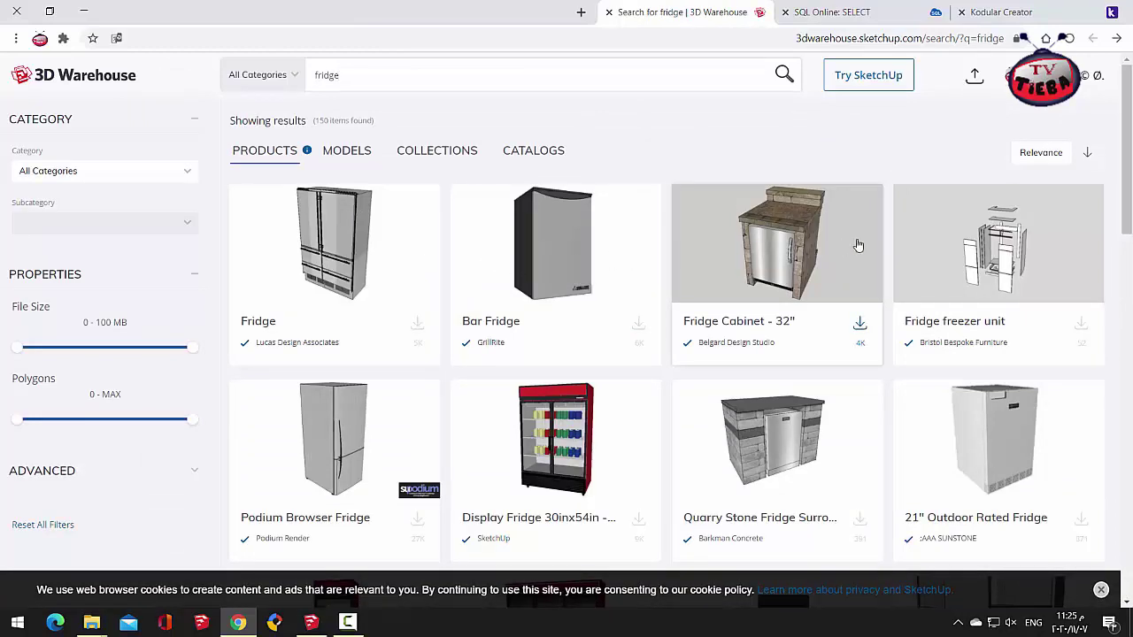
Step: Look through the fridge product results for a model suited to the kitchen
{"action": "scroll", "coordinate": [885, 246], "scroll_direction": "down", "scroll_amount": 3}
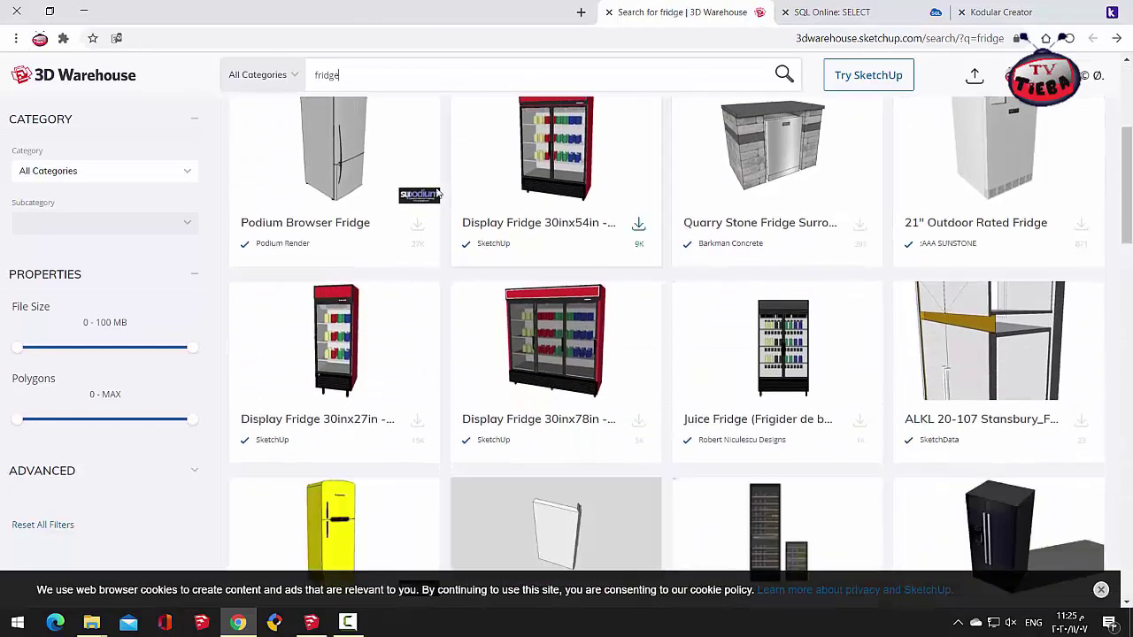
{"action": "scroll", "coordinate": [610, 275], "scroll_direction": "down", "scroll_amount": 2}
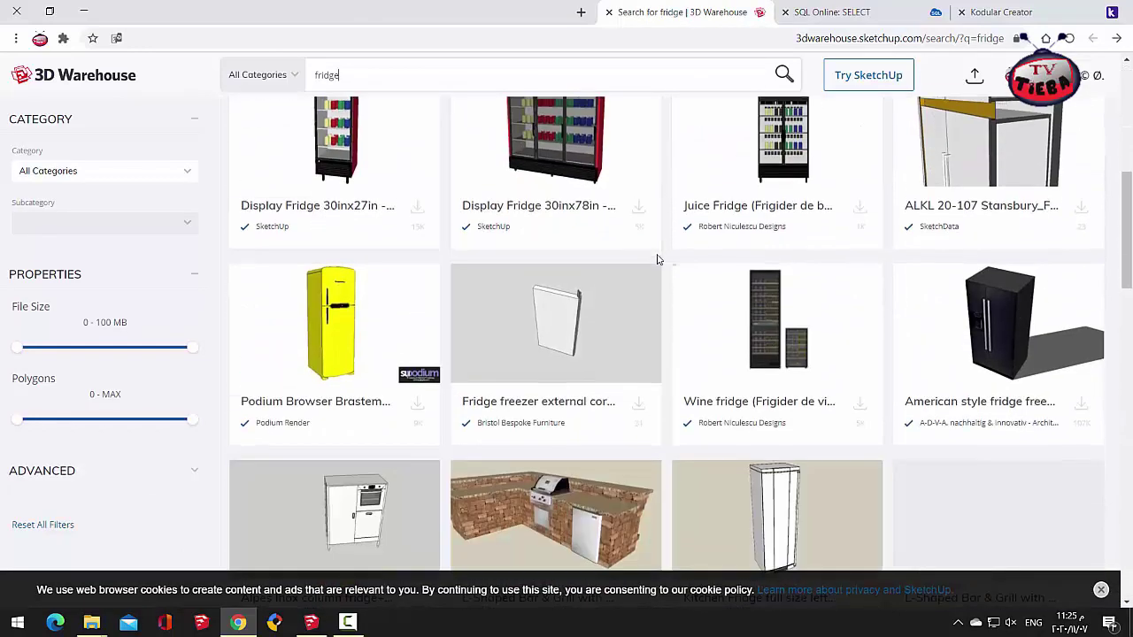
{"action": "scroll", "coordinate": [442, 296], "scroll_direction": "down", "scroll_amount": 3}
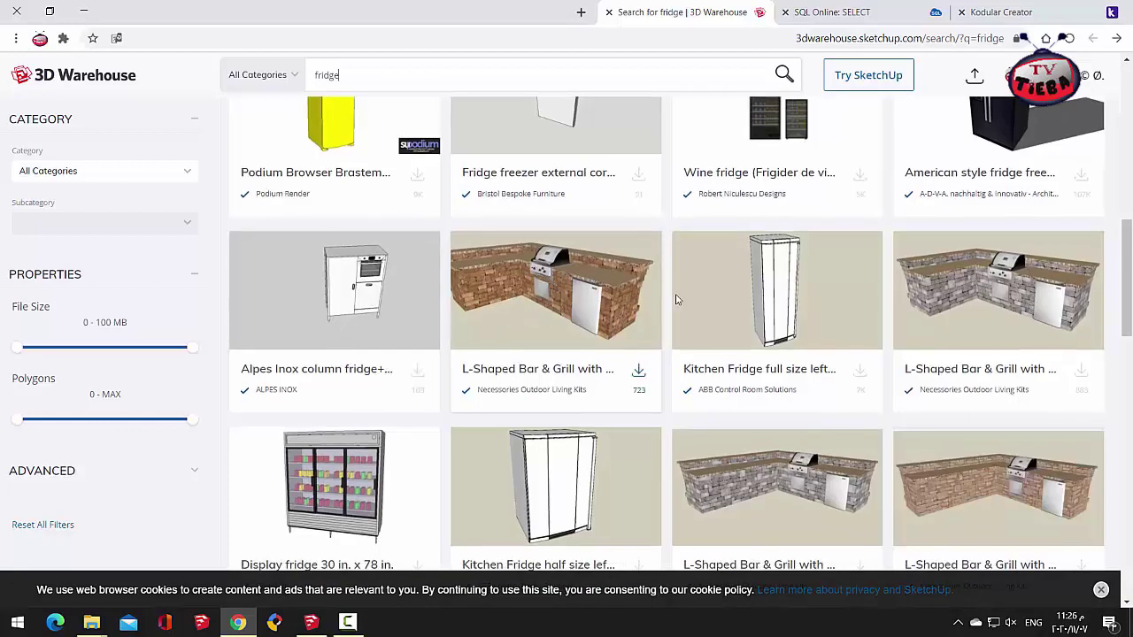
{"action": "scroll", "coordinate": [675, 296], "scroll_direction": "down", "scroll_amount": 5}
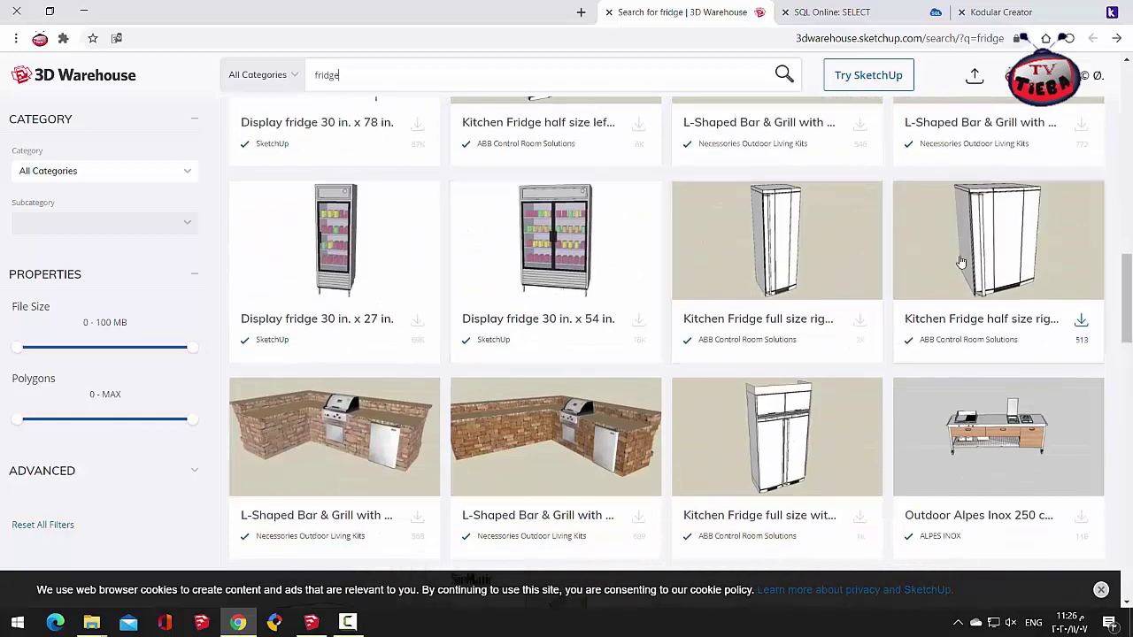
{"action": "scroll", "coordinate": [849, 265], "scroll_direction": "down", "scroll_amount": 4}
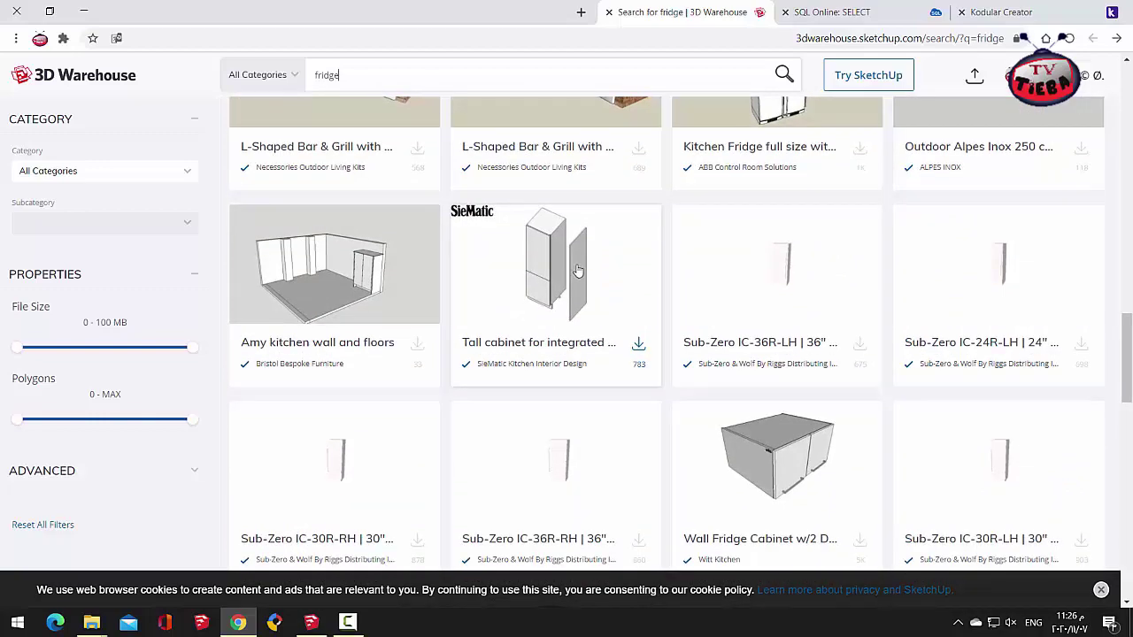
{"action": "scroll", "coordinate": [569, 283], "scroll_direction": "down", "scroll_amount": 2}
{"action": "scroll", "coordinate": [569, 283], "scroll_direction": "down", "scroll_amount": 3}
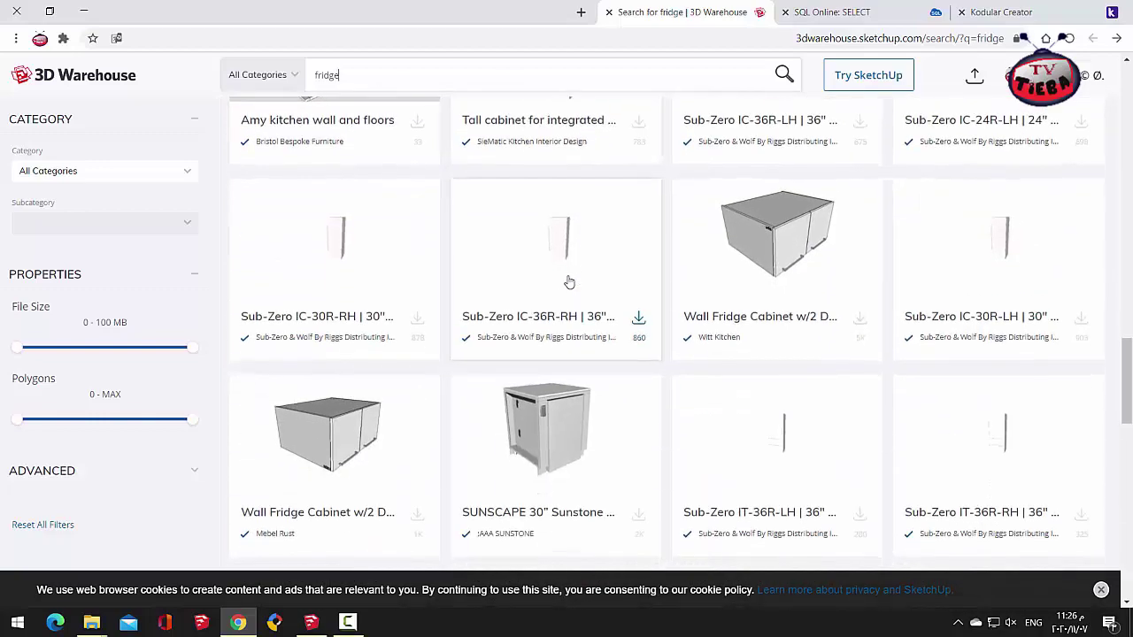
{"action": "scroll", "coordinate": [334, 328], "scroll_direction": "up", "scroll_amount": 5}
{"action": "scroll", "coordinate": [334, 328], "scroll_direction": "up", "scroll_amount": 15}
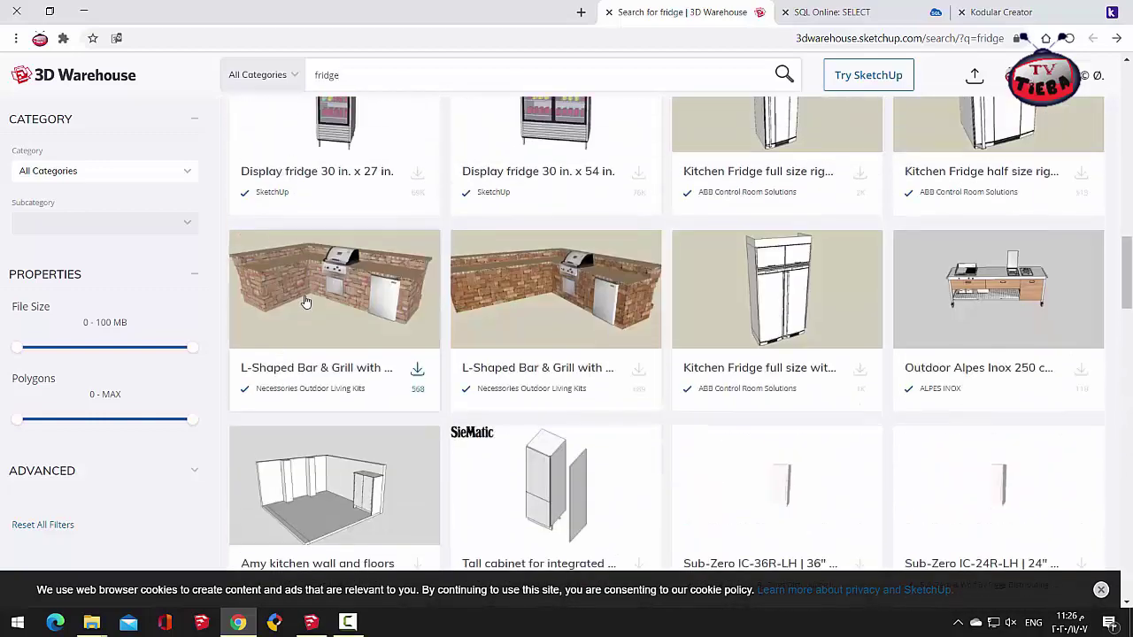
{"action": "scroll", "coordinate": [425, 270], "scroll_direction": "down", "scroll_amount": 2}
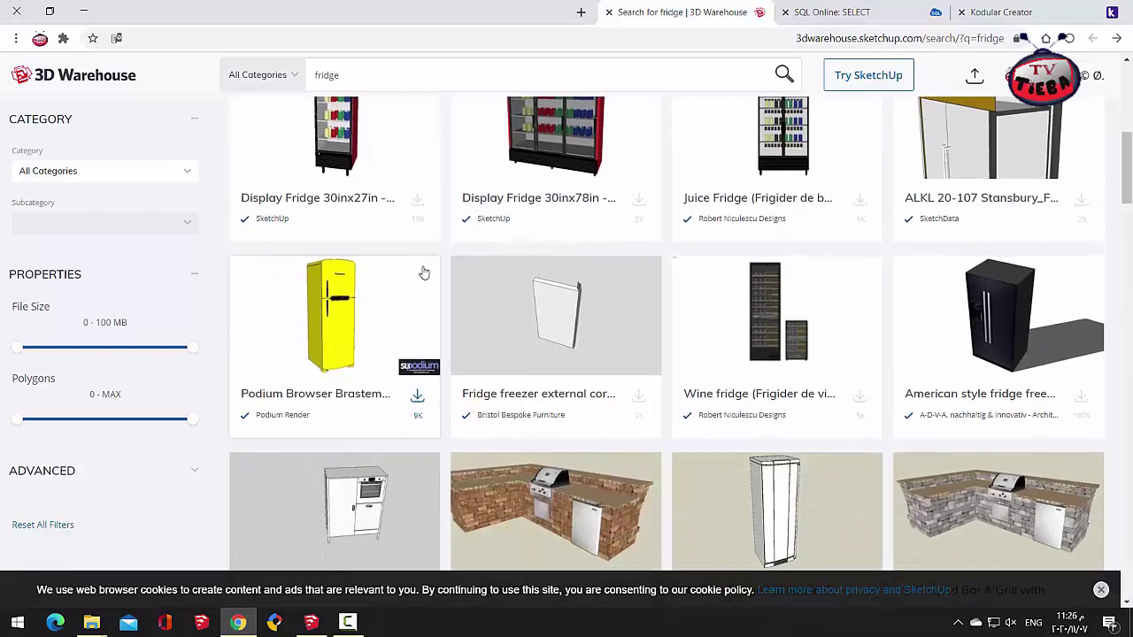
{"action": "scroll", "coordinate": [827, 324], "scroll_direction": "up", "scroll_amount": 1}
{"action": "scroll", "coordinate": [827, 325], "scroll_direction": "up", "scroll_amount": 3}
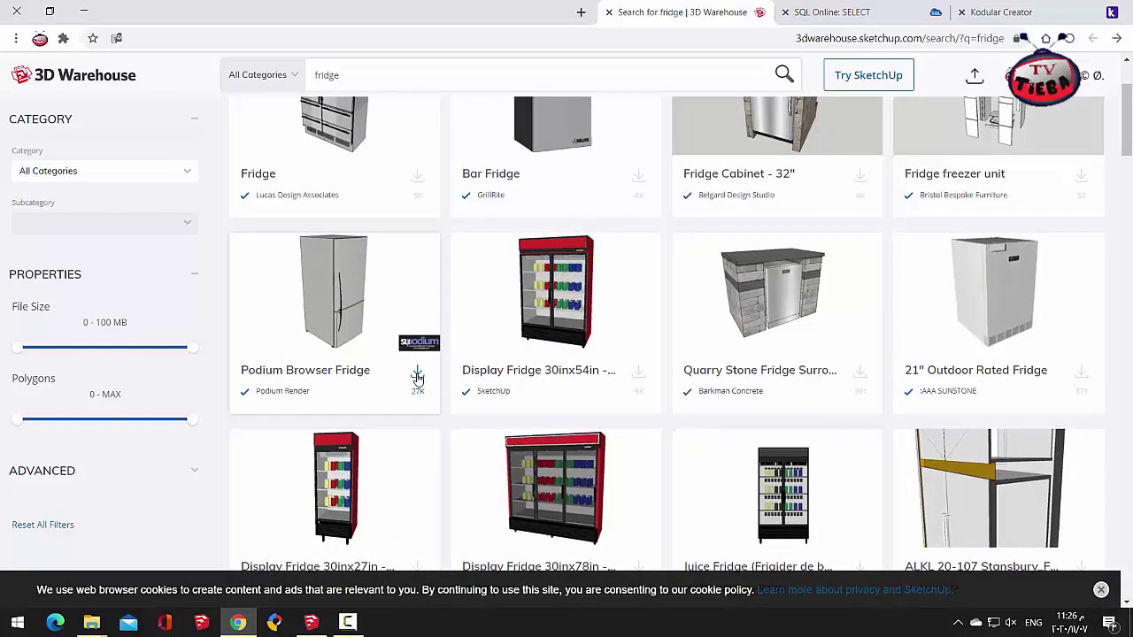
Step: Download the Podium Browser Fridge as a SketchUp 2020 model and open the downloaded Fridge.skp in SketchUp
{"action": "left_click", "coordinate": [417, 372]}
{"action": "scroll", "coordinate": [395, 319], "scroll_direction": "down", "scroll_amount": 2}
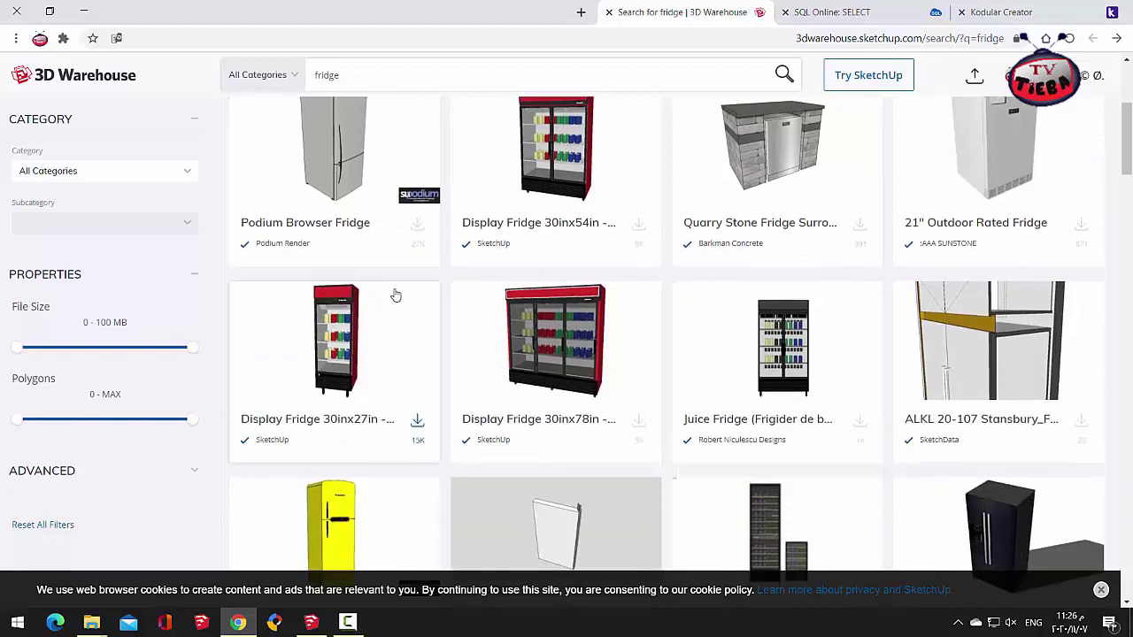
{"action": "left_click", "coordinate": [417, 224]}
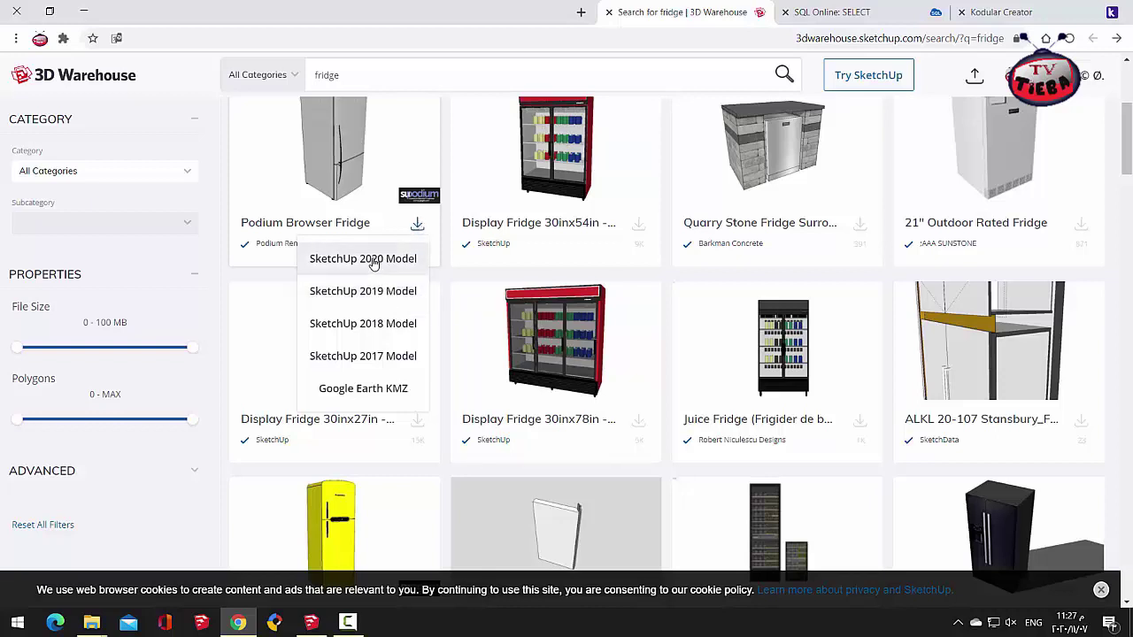
{"action": "left_click", "coordinate": [376, 262]}
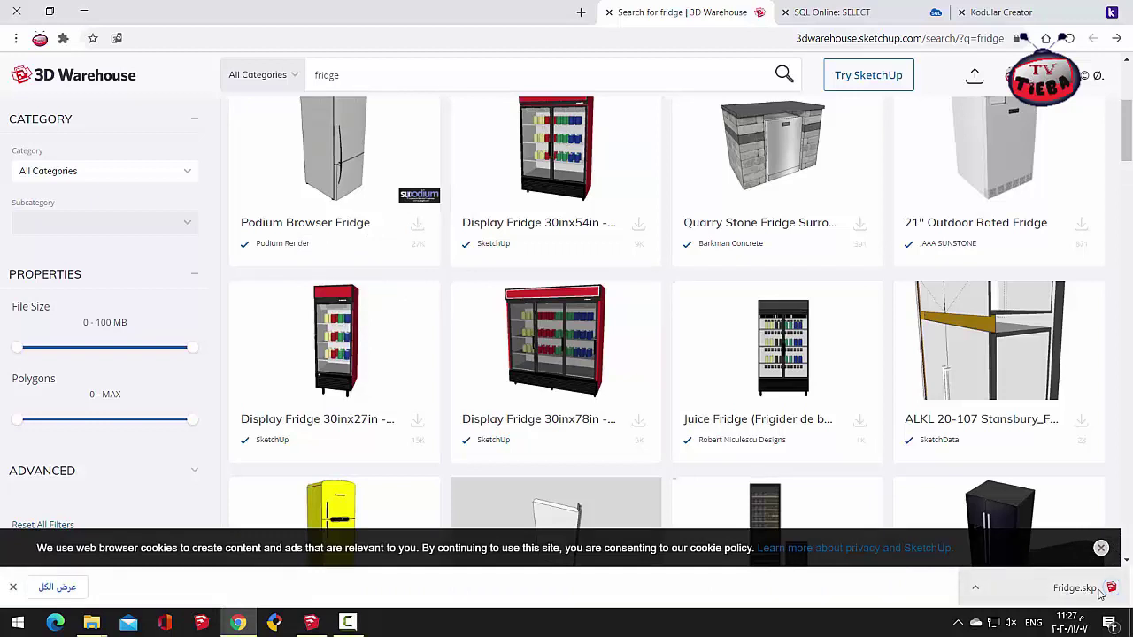
{"action": "left_click", "coordinate": [1043, 594]}
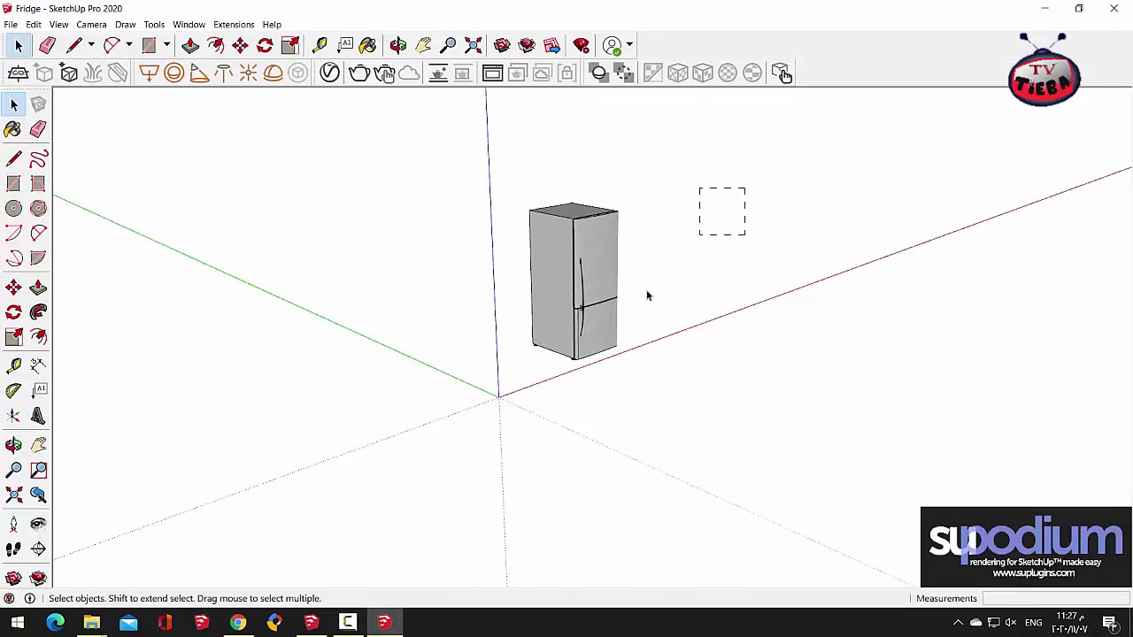
Step: Check how the fridge's geometry is grouped by selecting the whole model and its individual front and side faces, leaving nothing selected
{"action": "key", "text": "ctrl+a"}
{"action": "left_click", "coordinate": [662, 242]}
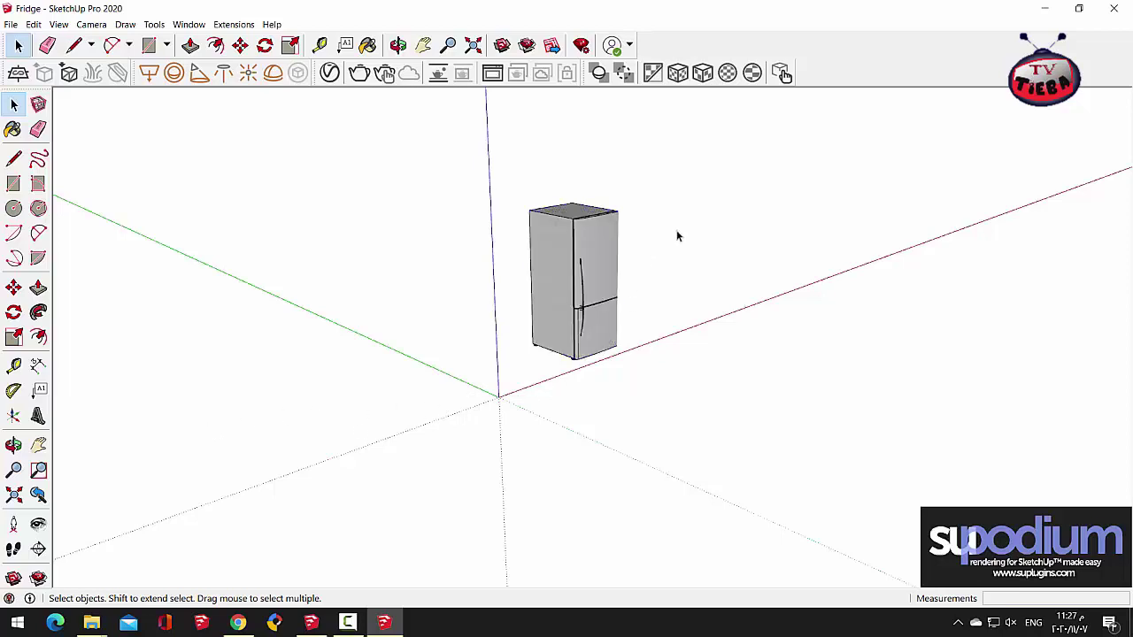
{"action": "key", "text": "ctrl+a"}
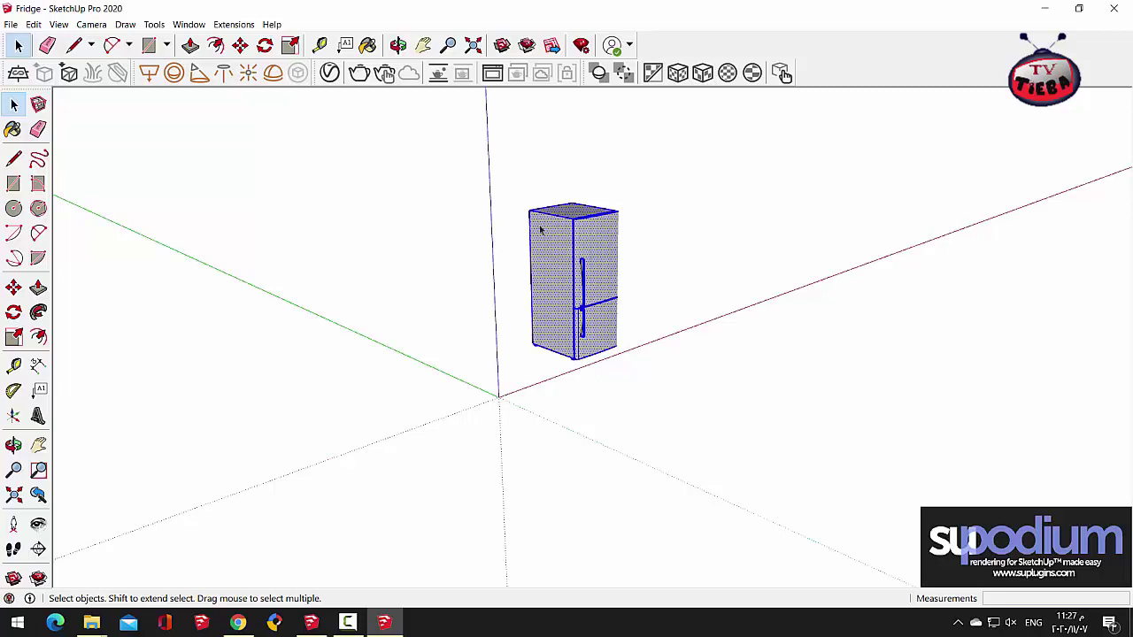
{"action": "left_click", "coordinate": [679, 284]}
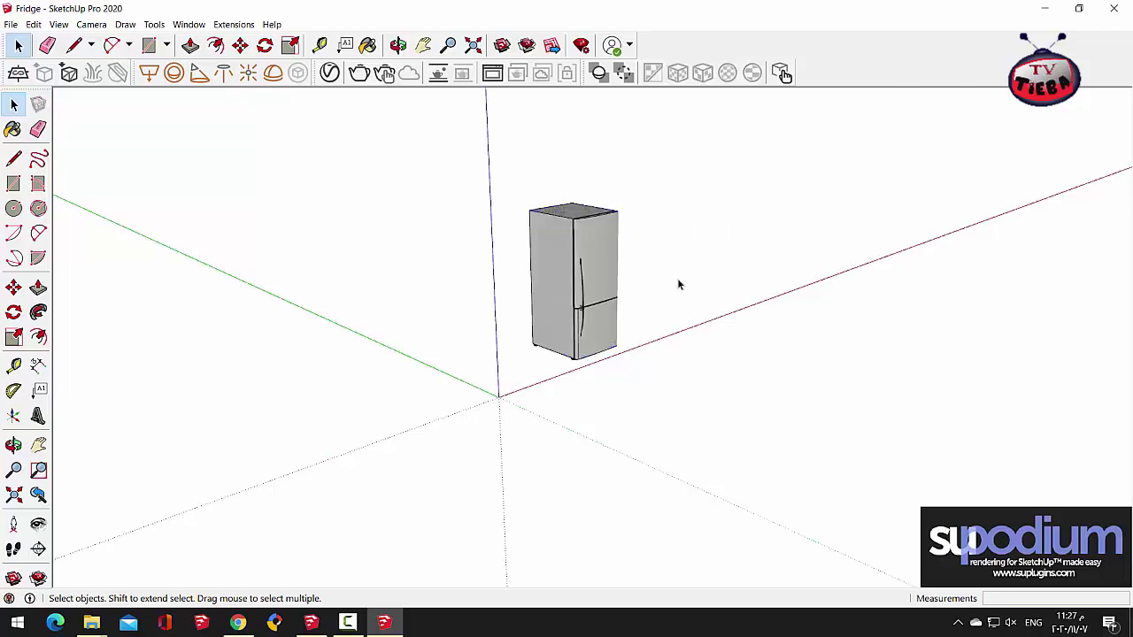
{"action": "left_click", "coordinate": [586, 254]}
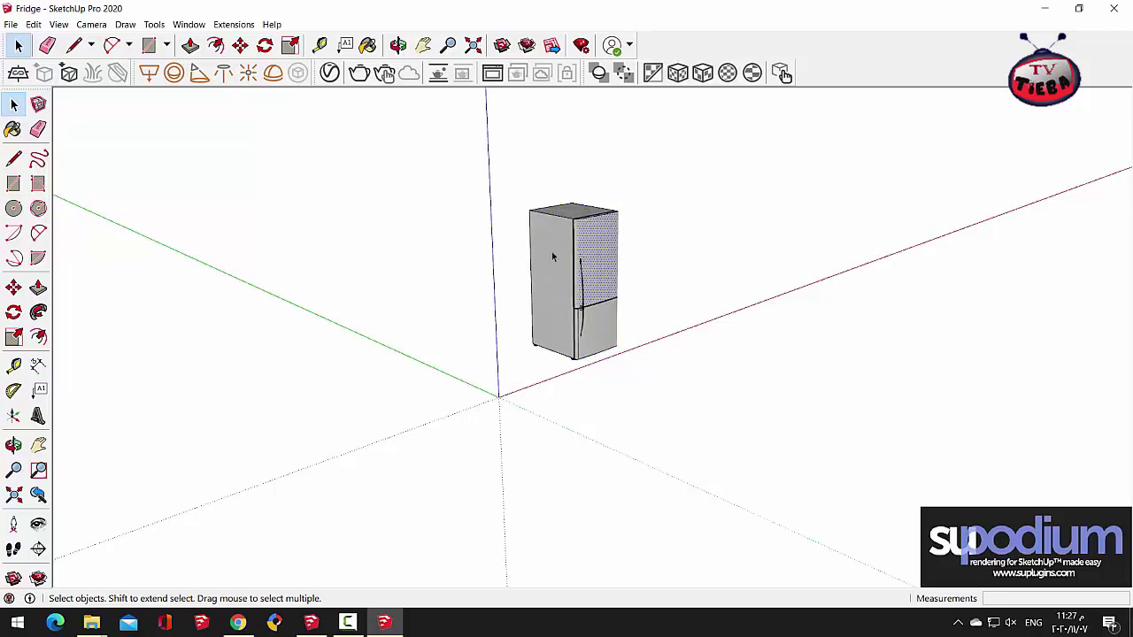
{"action": "left_click", "coordinate": [551, 257]}
{"action": "left_click", "coordinate": [758, 220]}
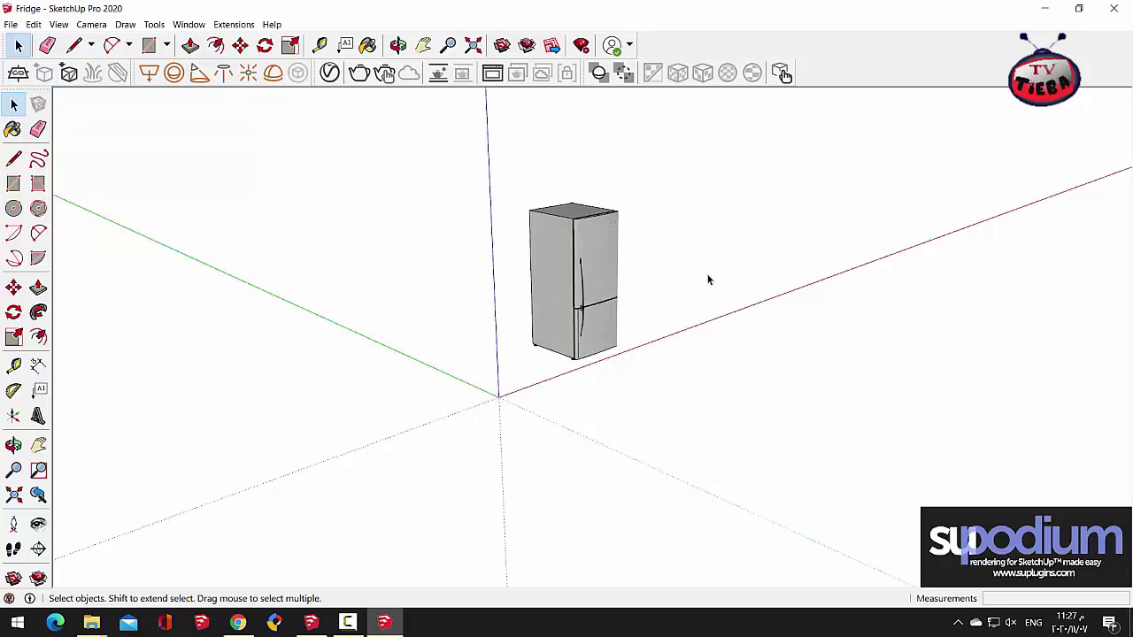
Step: Select all of the fridge's geometry and combine it into a single group
{"action": "left_click", "coordinate": [398, 45]}
{"action": "left_click_drag", "start_coordinate": [622, 192], "coordinate": [622, 301]}
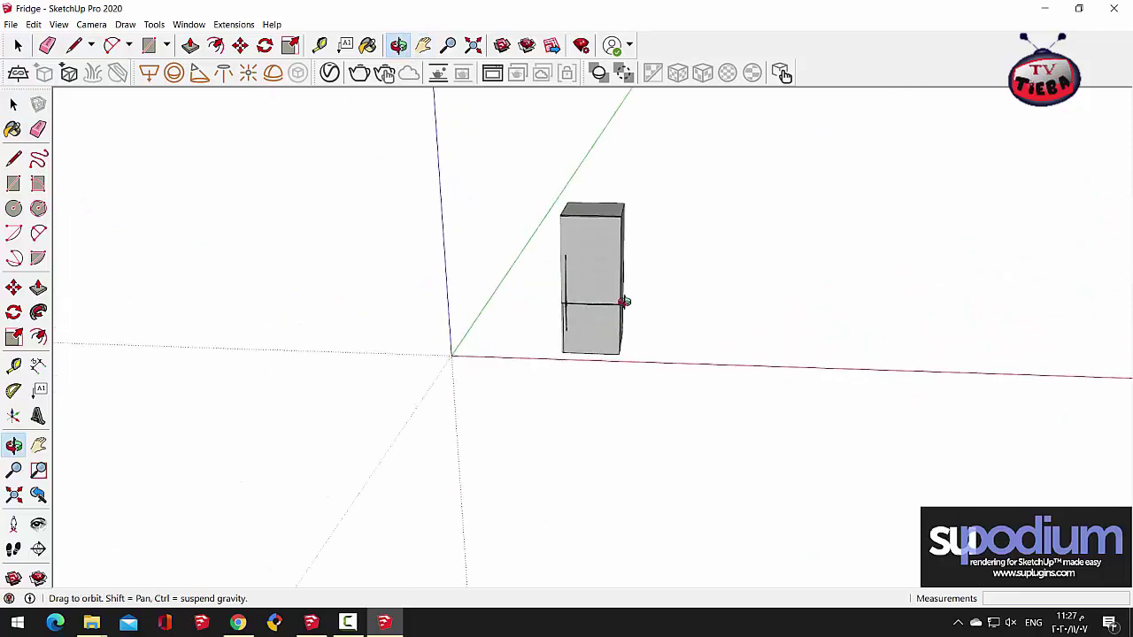
{"action": "scroll", "coordinate": [571, 320], "scroll_direction": "up", "scroll_amount": 2}
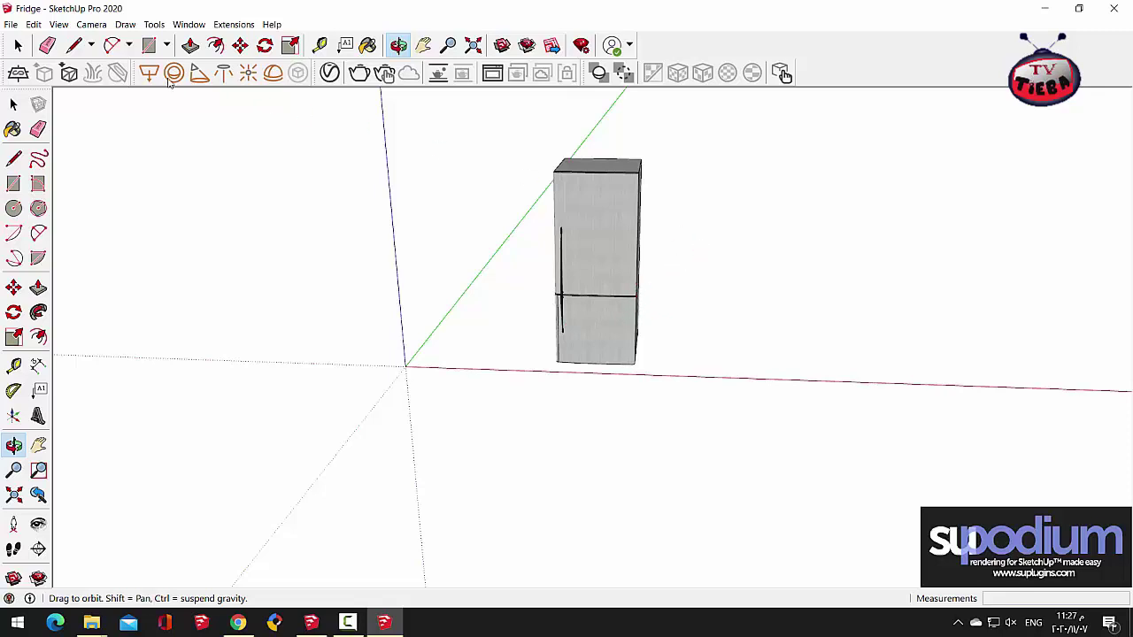
{"action": "left_click", "coordinate": [18, 45]}
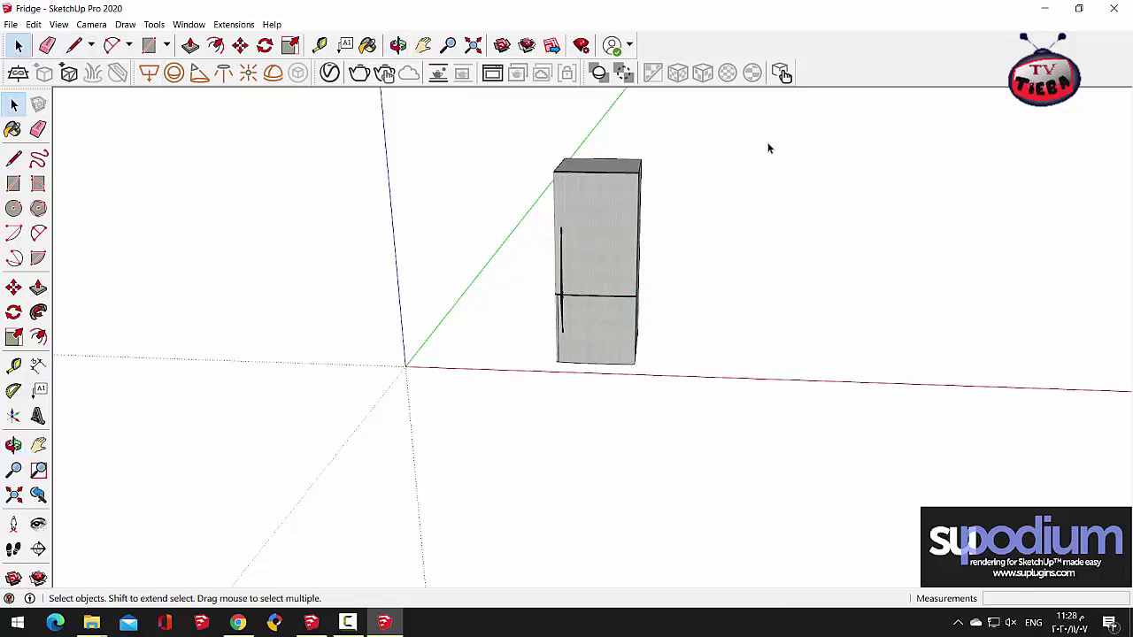
{"action": "left_click_drag", "start_coordinate": [543, 299], "coordinate": [434, 445]}
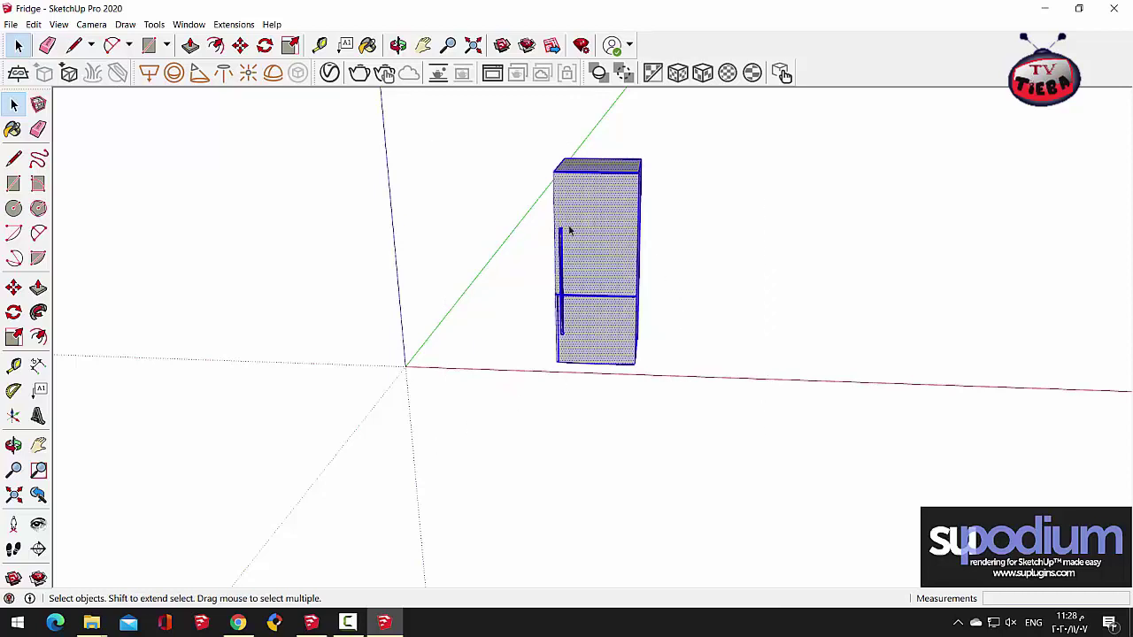
{"action": "right_click", "coordinate": [593, 239]}
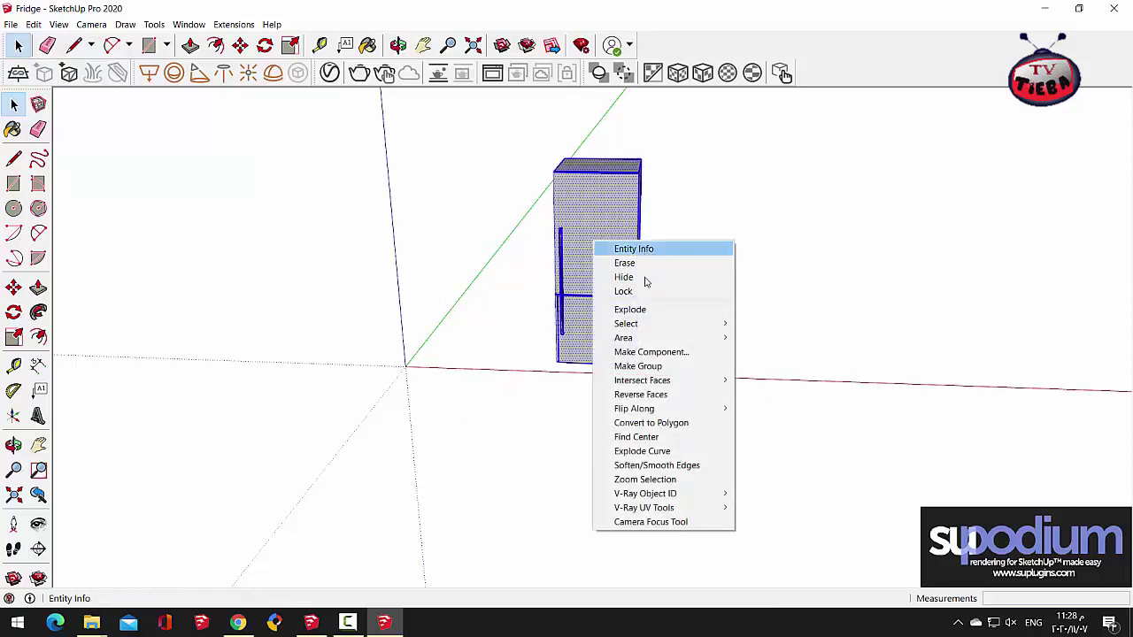
{"action": "left_click", "coordinate": [662, 367]}
{"action": "left_click", "coordinate": [494, 393]}
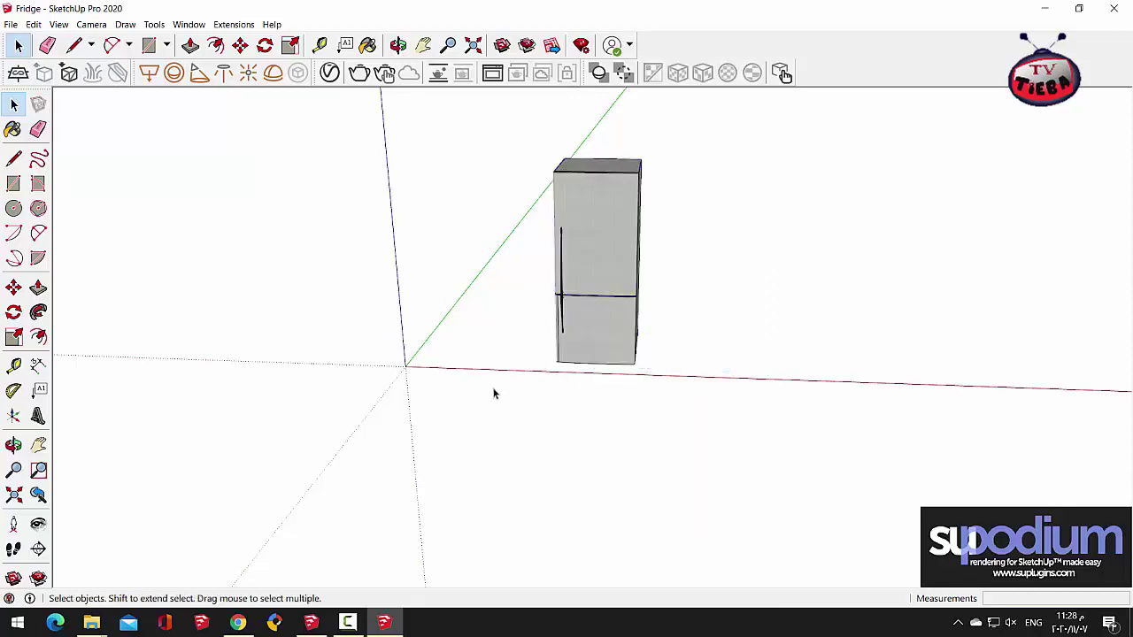
Step: Select the grouped fridge and copy it to the clipboard
{"action": "left_click_drag", "start_coordinate": [676, 248], "coordinate": [484, 481]}
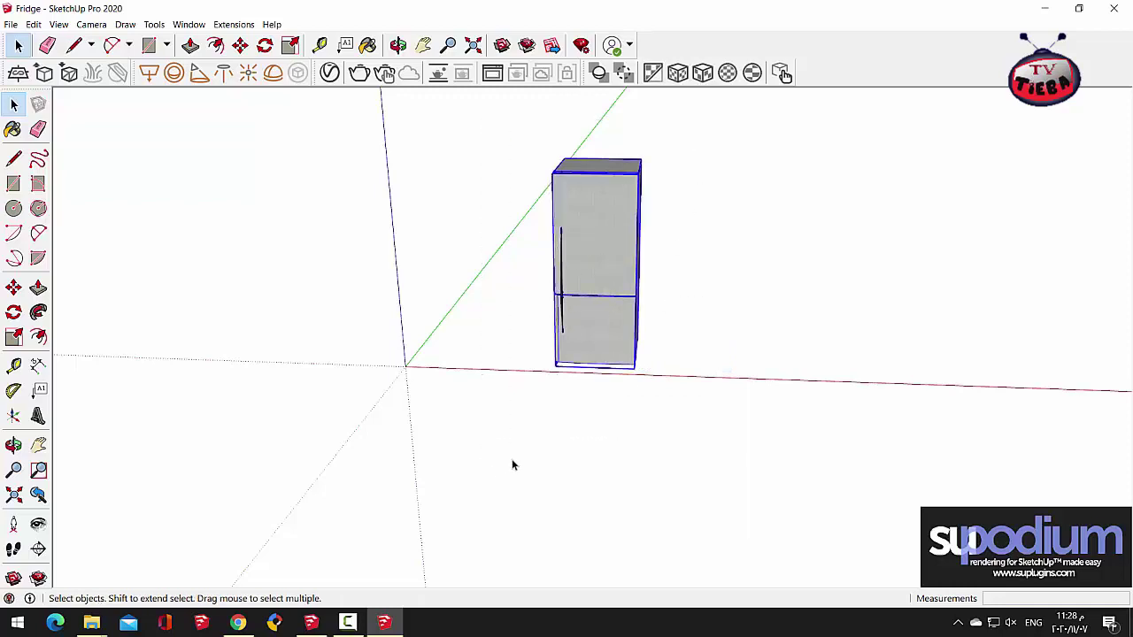
{"action": "right_click", "coordinate": [594, 230]}
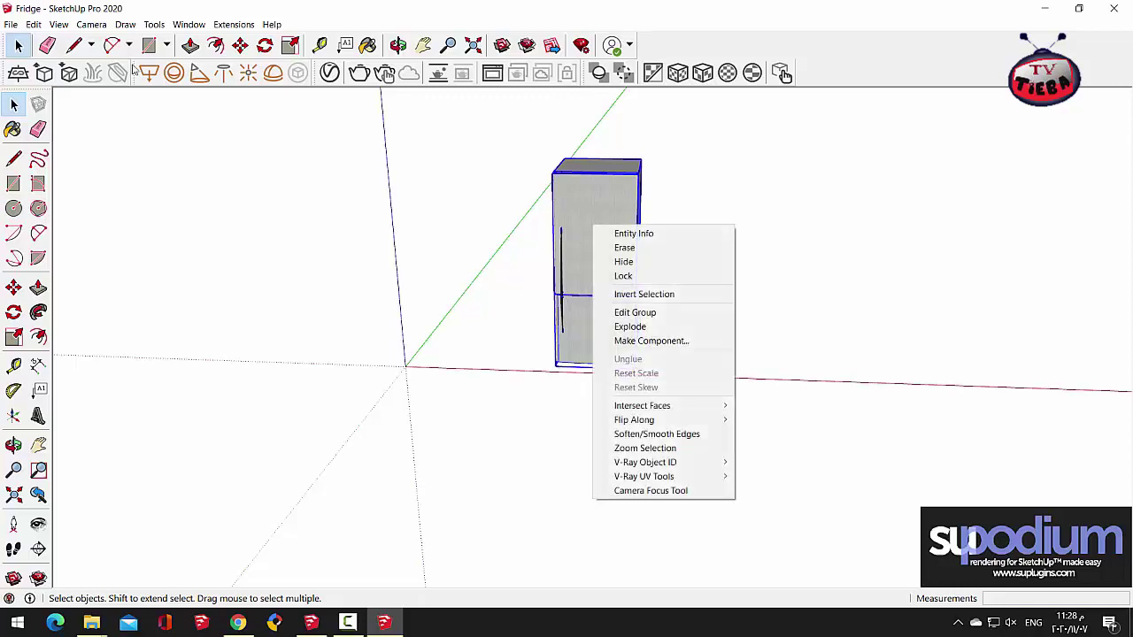
{"action": "left_click", "coordinate": [81, 32]}
{"action": "left_click", "coordinate": [59, 24]}
{"action": "left_click", "coordinate": [49, 24]}
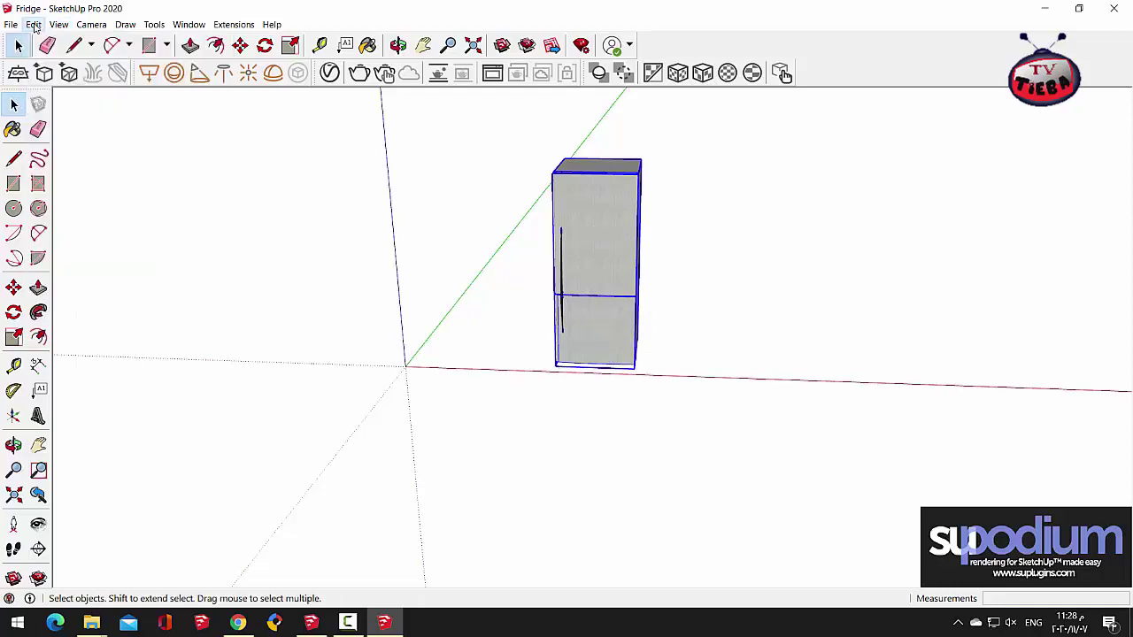
{"action": "left_click", "coordinate": [33, 25]}
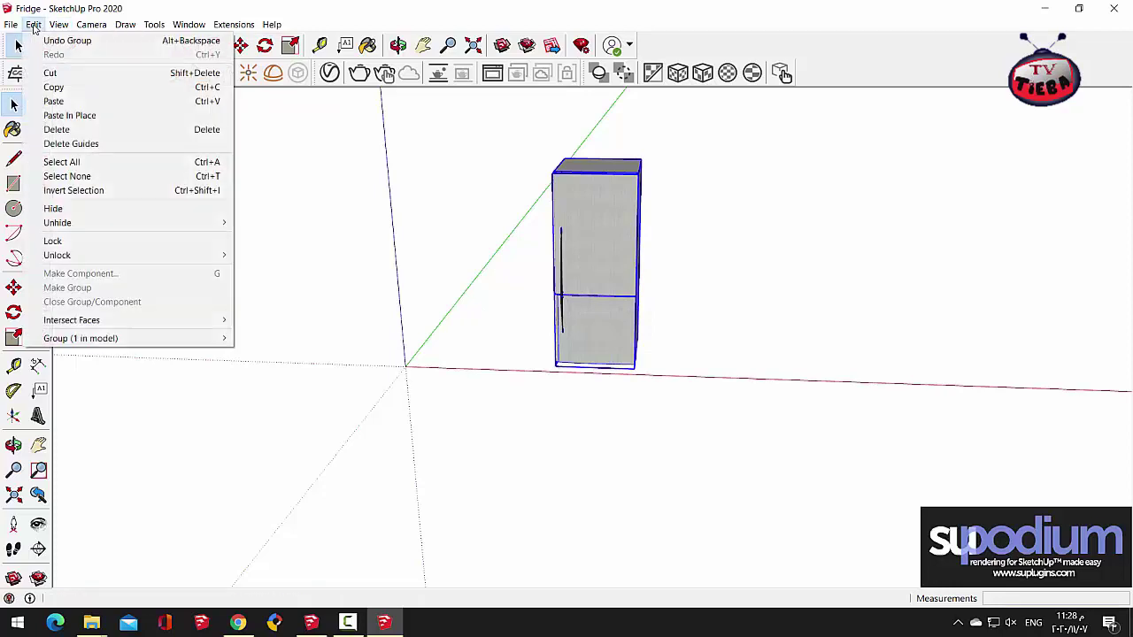
{"action": "left_click", "coordinate": [58, 88]}
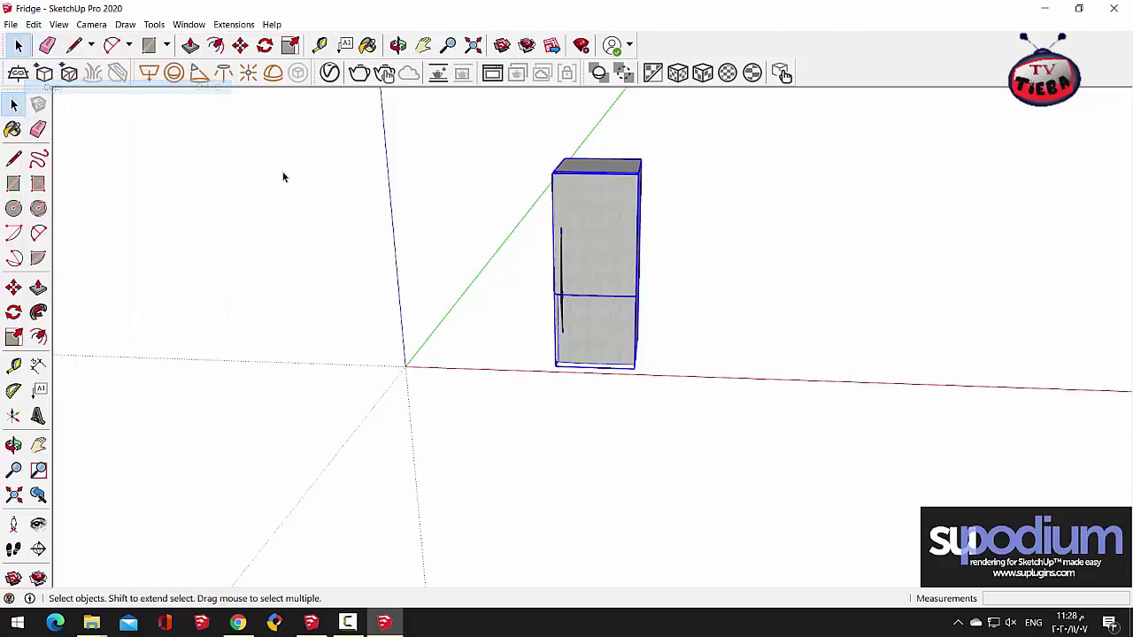
Step: Switch to the kitchen model in the other SketchUp window and paste the fridge outside the room, beside the green axis
{"action": "left_click", "coordinate": [1045, 10]}
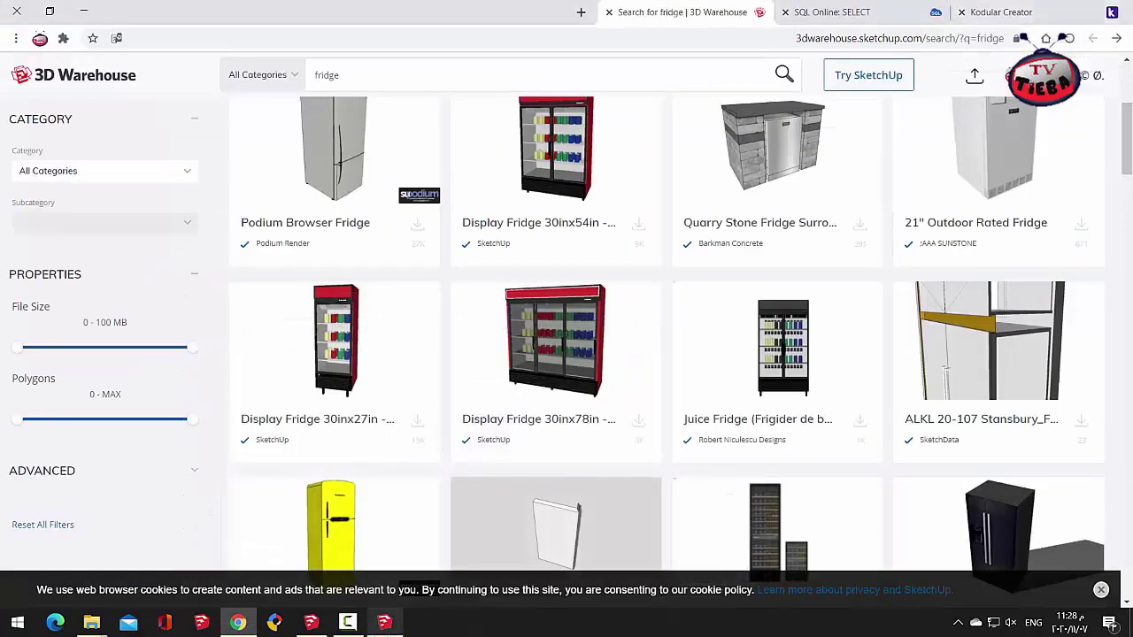
{"action": "left_click", "coordinate": [311, 623]}
{"action": "scroll", "coordinate": [636, 261], "scroll_direction": "down", "scroll_amount": 5}
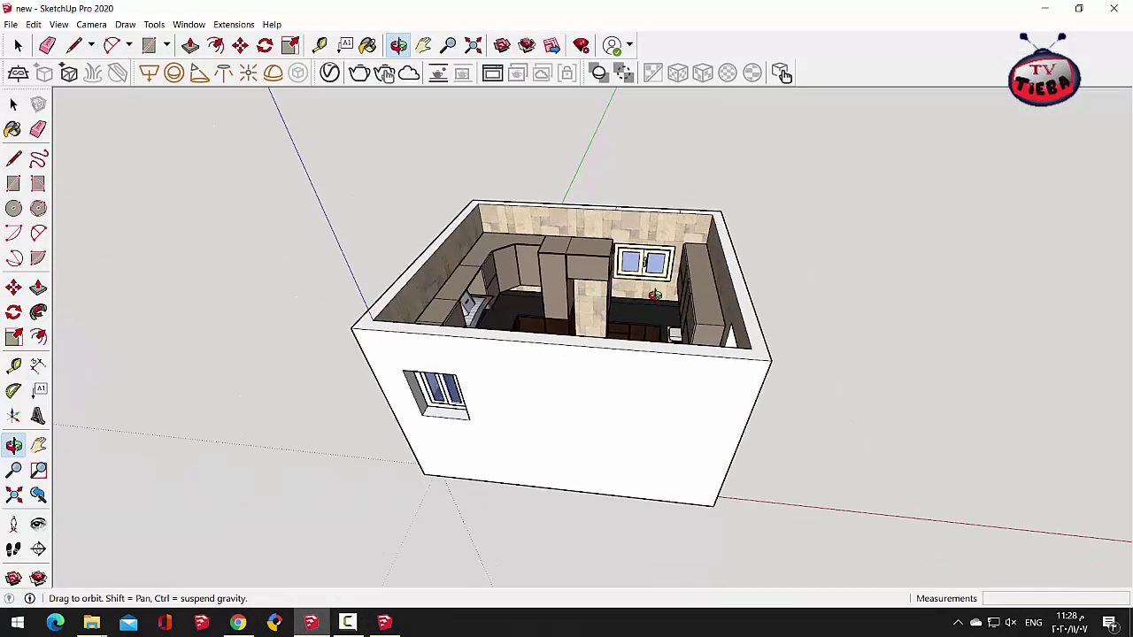
{"action": "left_click_drag", "start_coordinate": [699, 321], "coordinate": [624, 395]}
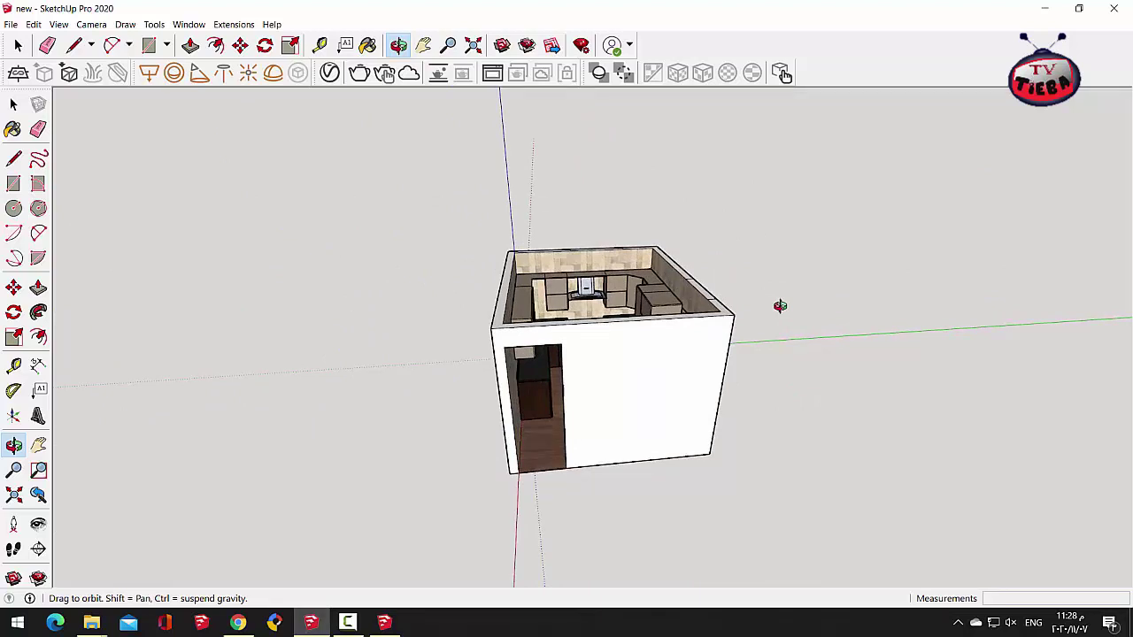
{"action": "key", "text": "ctrl+v"}
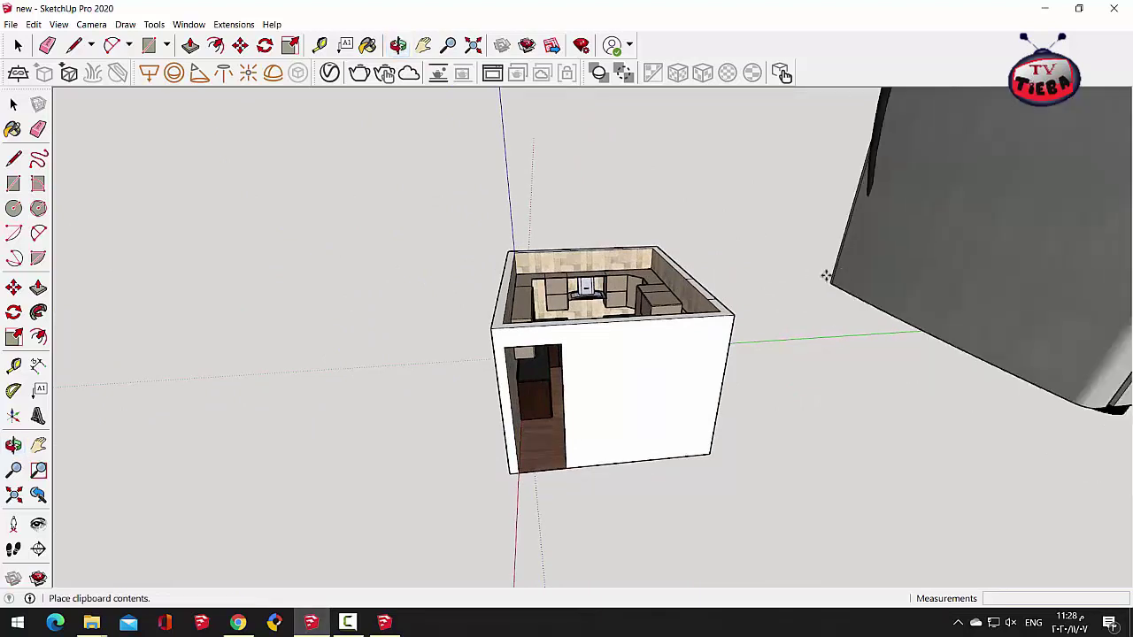
{"action": "scroll", "coordinate": [673, 303], "scroll_direction": "down", "scroll_amount": 2}
{"action": "scroll", "coordinate": [416, 278], "scroll_direction": "down", "scroll_amount": 2}
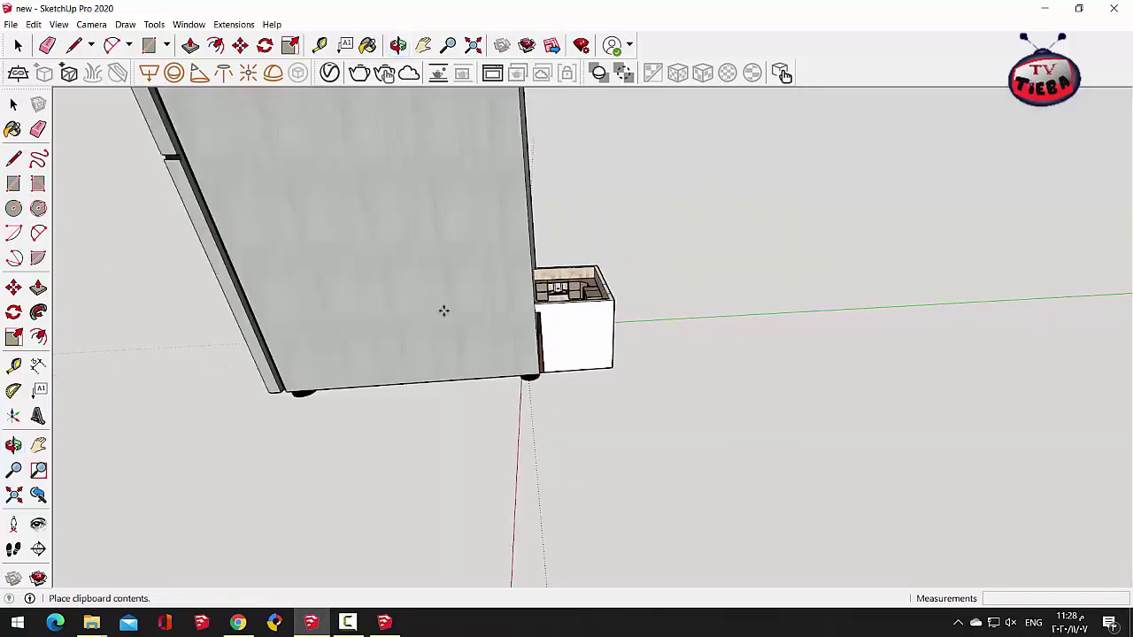
{"action": "middle_click_drag", "start_coordinate": [443, 311], "coordinate": [673, 296]}
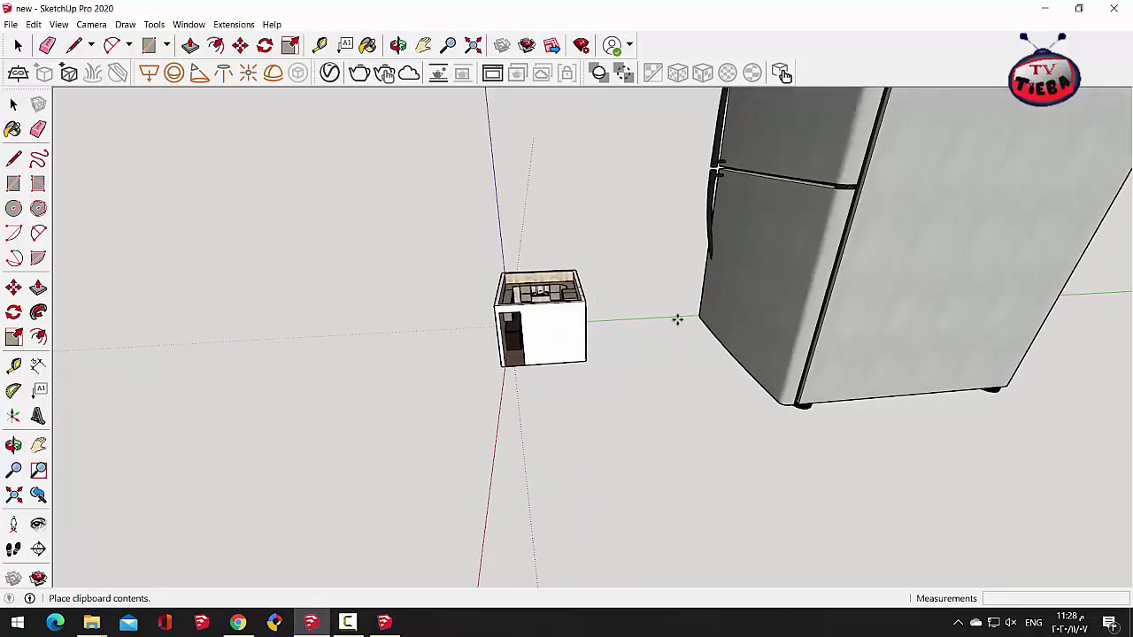
{"action": "left_click", "coordinate": [678, 318]}
Step: Explode the pasted fridge group into its separate faces and parts, leaving nothing selected
{"action": "scroll", "coordinate": [624, 447], "scroll_direction": "down", "scroll_amount": 3}
{"action": "scroll", "coordinate": [615, 470], "scroll_direction": "down", "scroll_amount": 3}
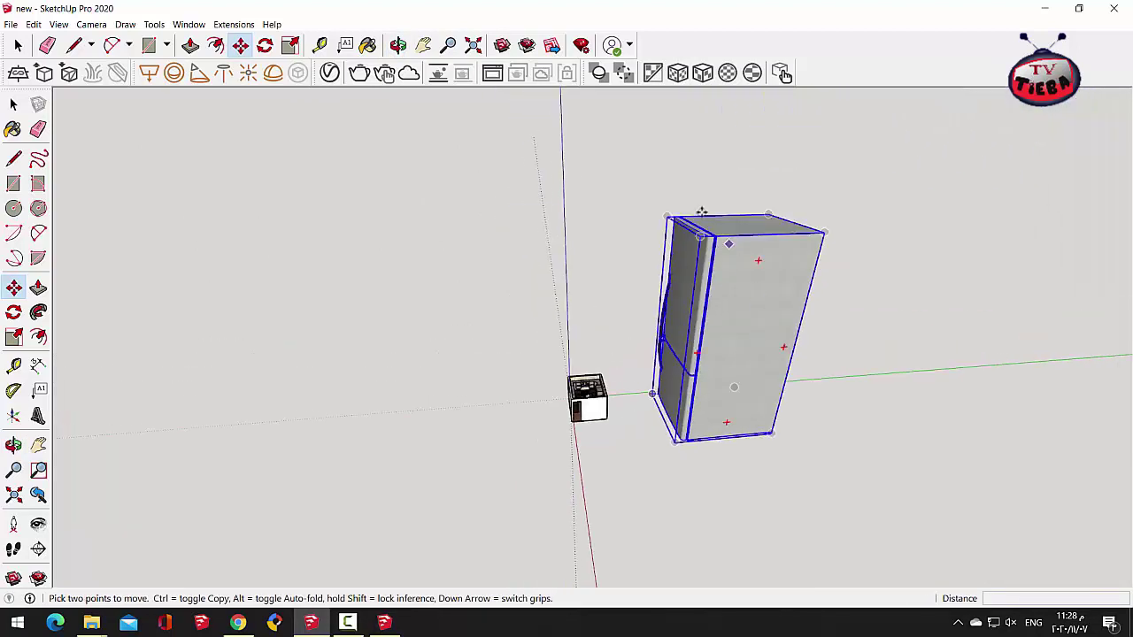
{"action": "left_click", "coordinate": [398, 45]}
{"action": "left_click_drag", "start_coordinate": [417, 192], "coordinate": [635, 248]}
{"action": "scroll", "coordinate": [635, 248], "scroll_direction": "up", "scroll_amount": 2}
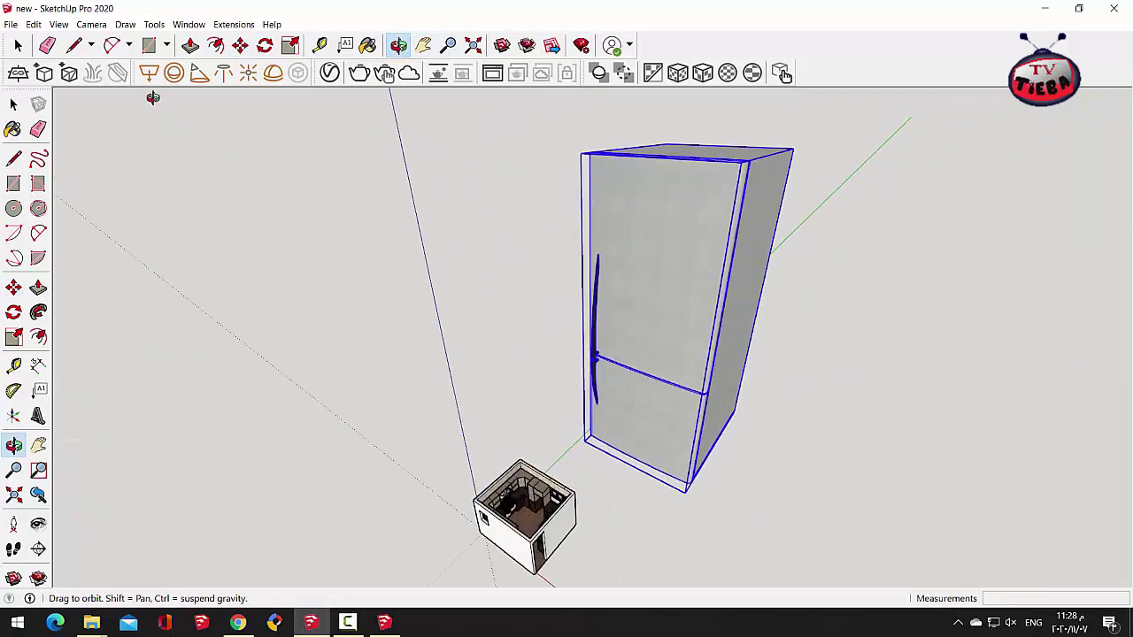
{"action": "left_click", "coordinate": [18, 45]}
{"action": "left_click", "coordinate": [17, 46]}
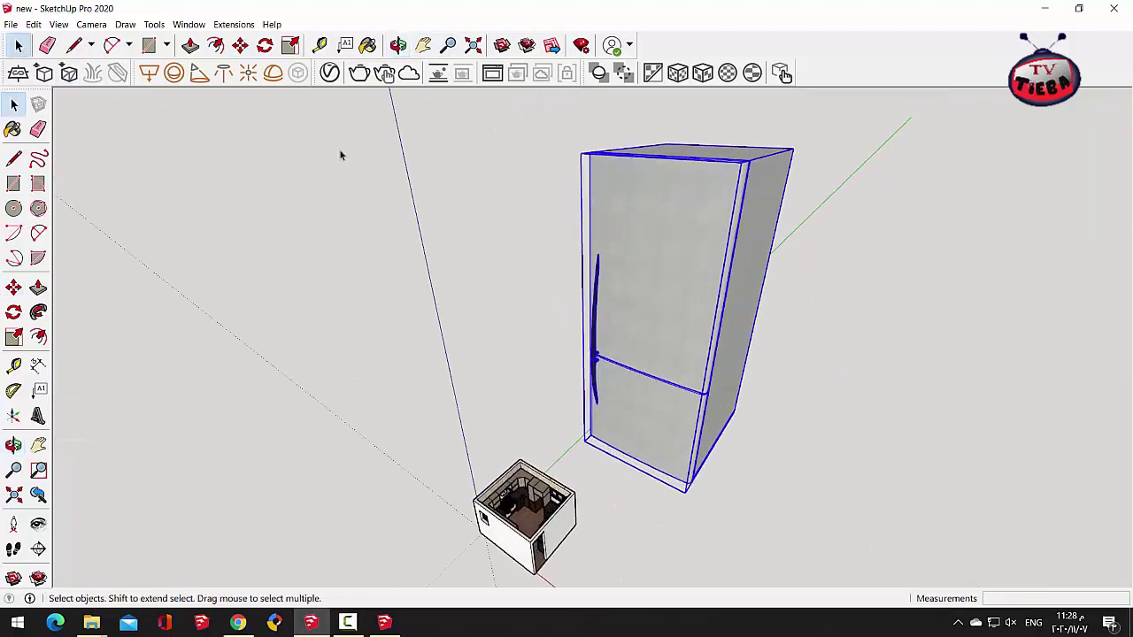
{"action": "right_click", "coordinate": [669, 241]}
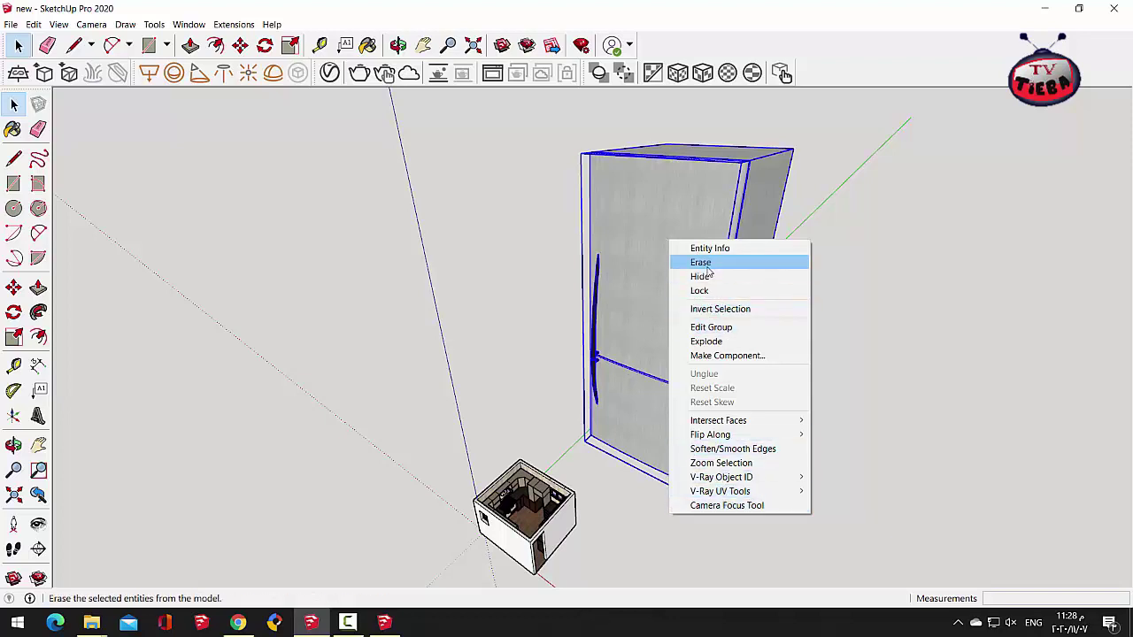
{"action": "left_click", "coordinate": [629, 508]}
{"action": "right_click", "coordinate": [667, 389]}
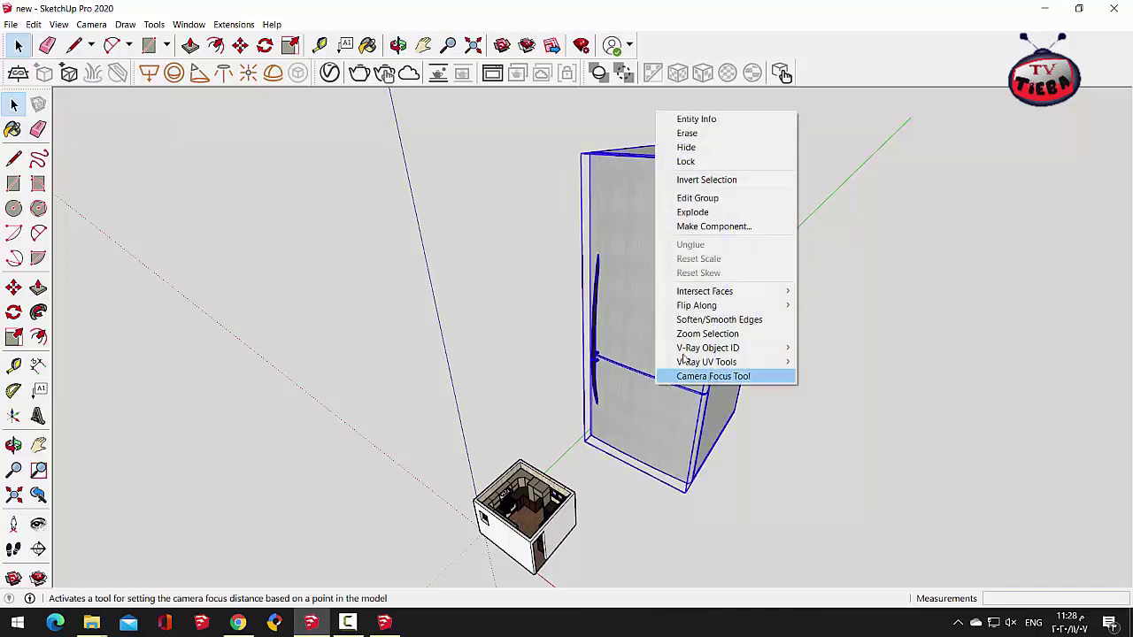
{"action": "left_click", "coordinate": [713, 213]}
{"action": "left_click", "coordinate": [831, 275]}
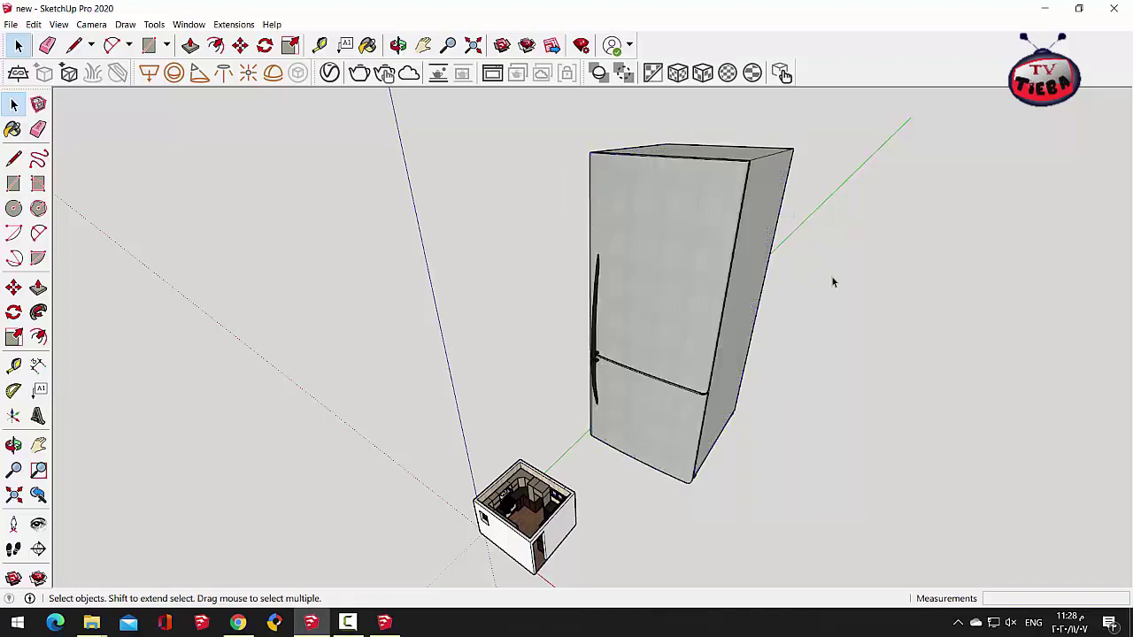
Step: Examine how the exploded fridge is divided by selecting its front door faces and its side body separately
{"action": "double_click", "coordinate": [687, 271]}
{"action": "right_click", "coordinate": [689, 276]}
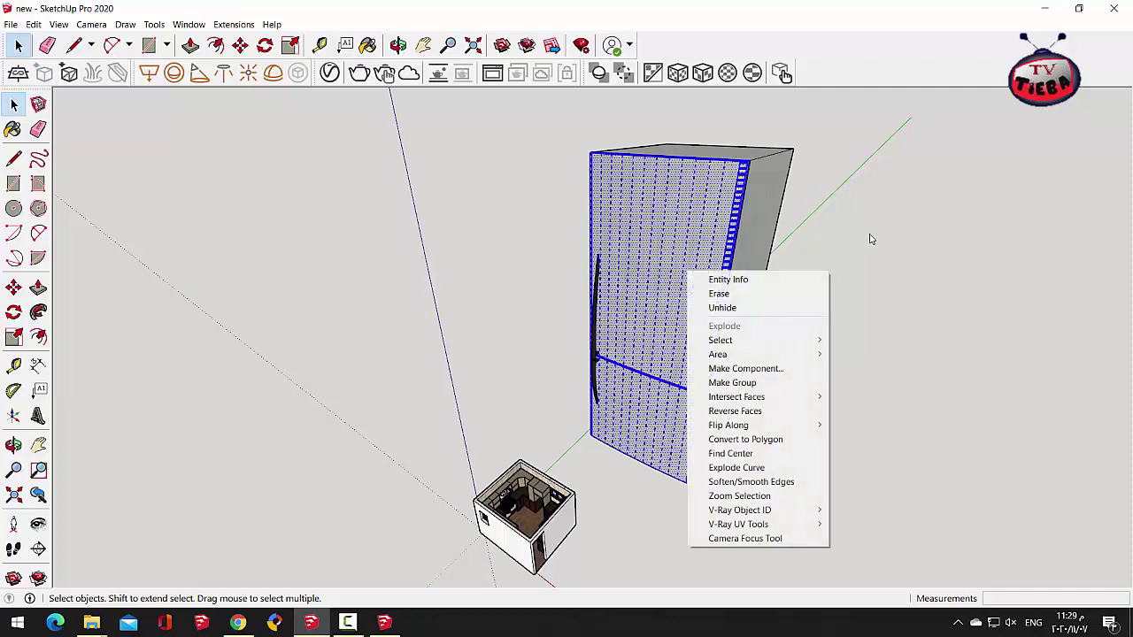
{"action": "left_click", "coordinate": [882, 176]}
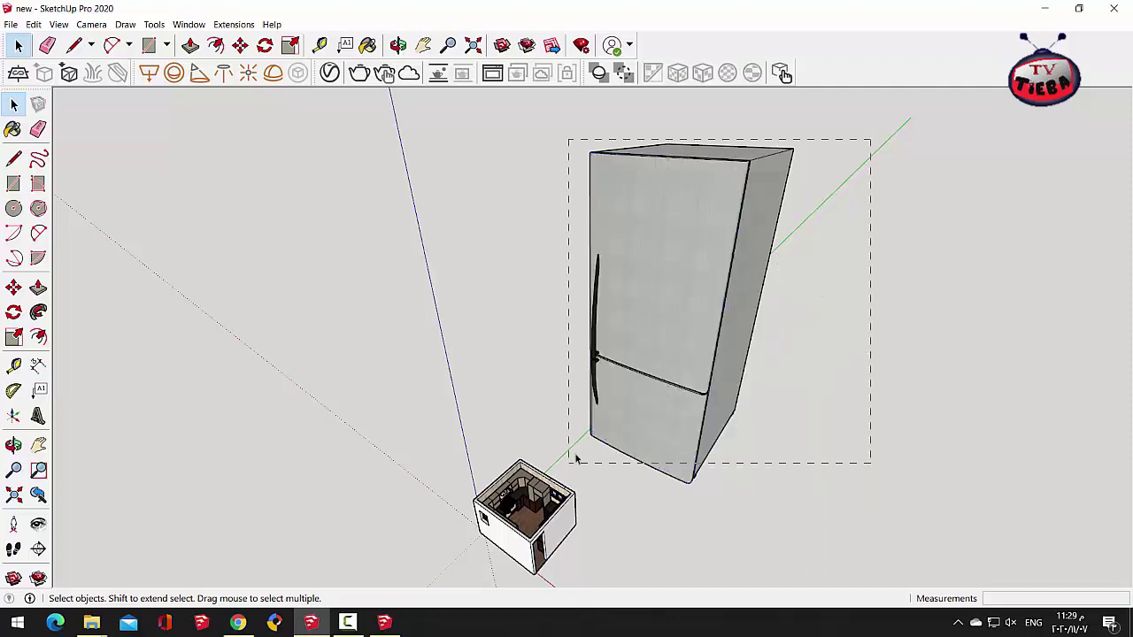
{"action": "left_click_drag", "start_coordinate": [576, 459], "coordinate": [581, 454]}
{"action": "left_click", "coordinate": [762, 473]}
{"action": "scroll", "coordinate": [410, 445], "scroll_direction": "down", "scroll_amount": 3}
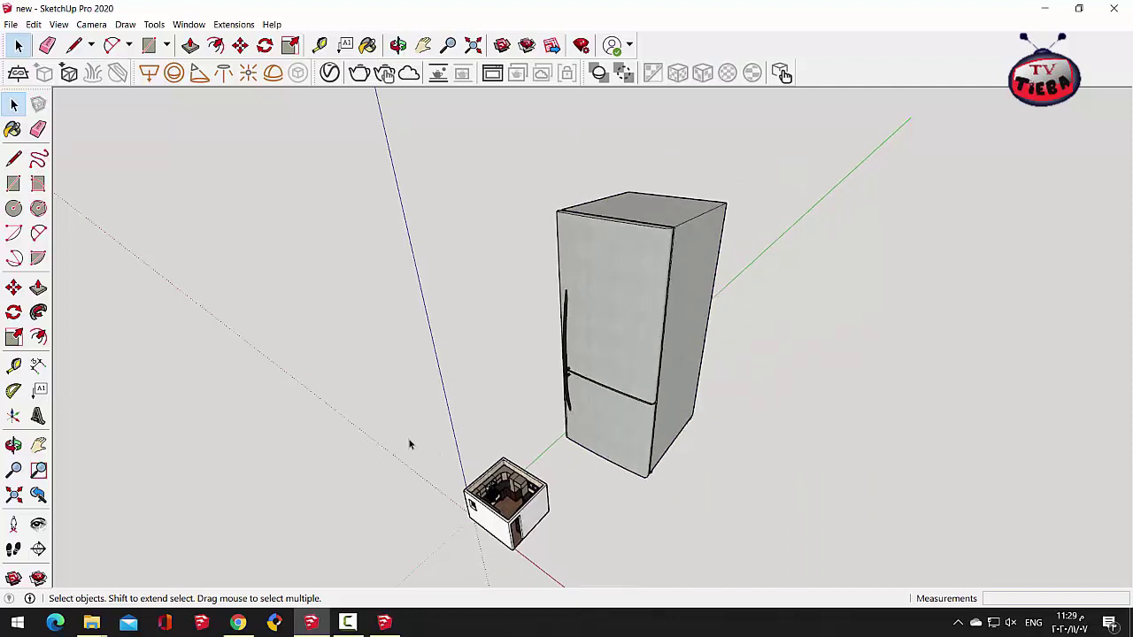
{"action": "left_click", "coordinate": [655, 304]}
{"action": "double_click", "coordinate": [655, 304]}
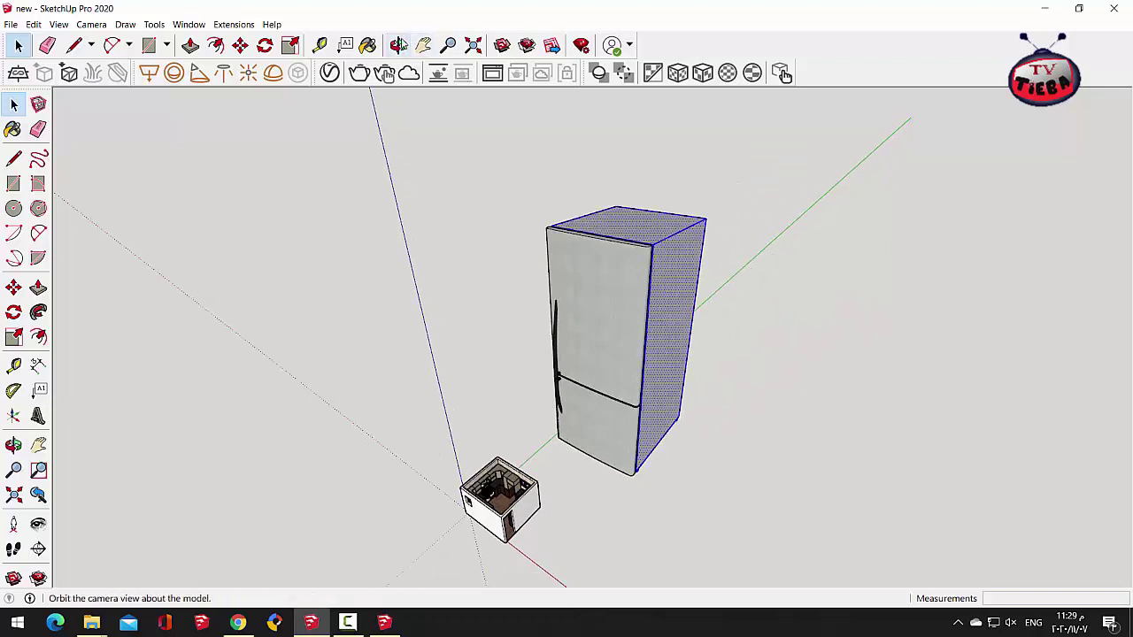
{"action": "left_click", "coordinate": [399, 45]}
{"action": "left_click_drag", "start_coordinate": [576, 222], "coordinate": [398, 281]}
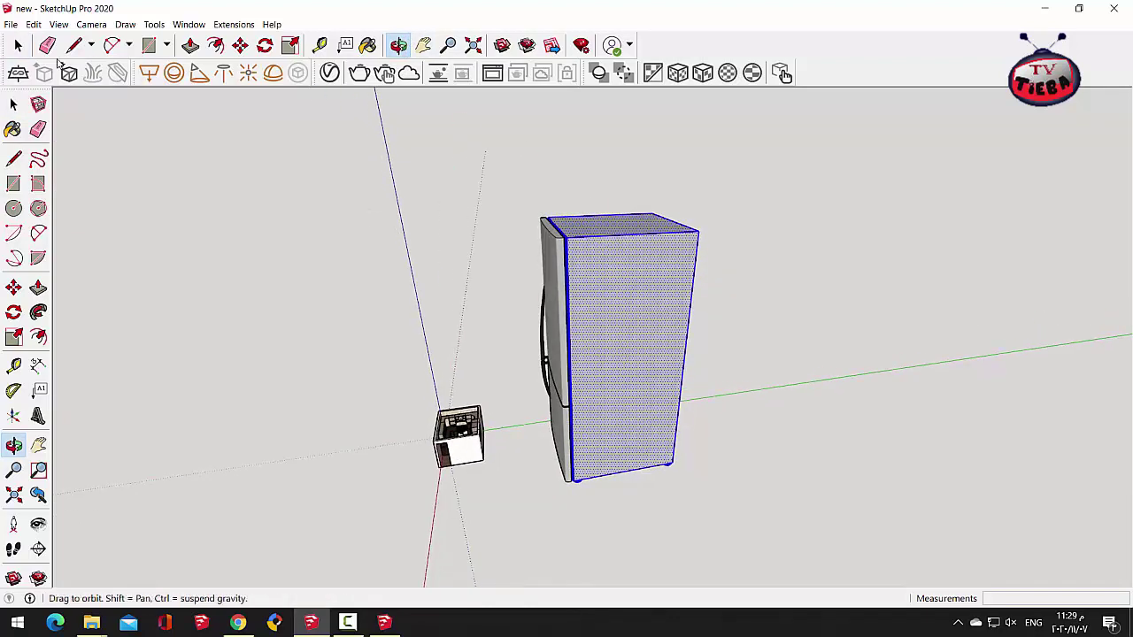
Step: Select the whole fridge and make it a component with the default definition name, replacing the selection
{"action": "left_click", "coordinate": [18, 45]}
{"action": "left_click", "coordinate": [490, 292]}
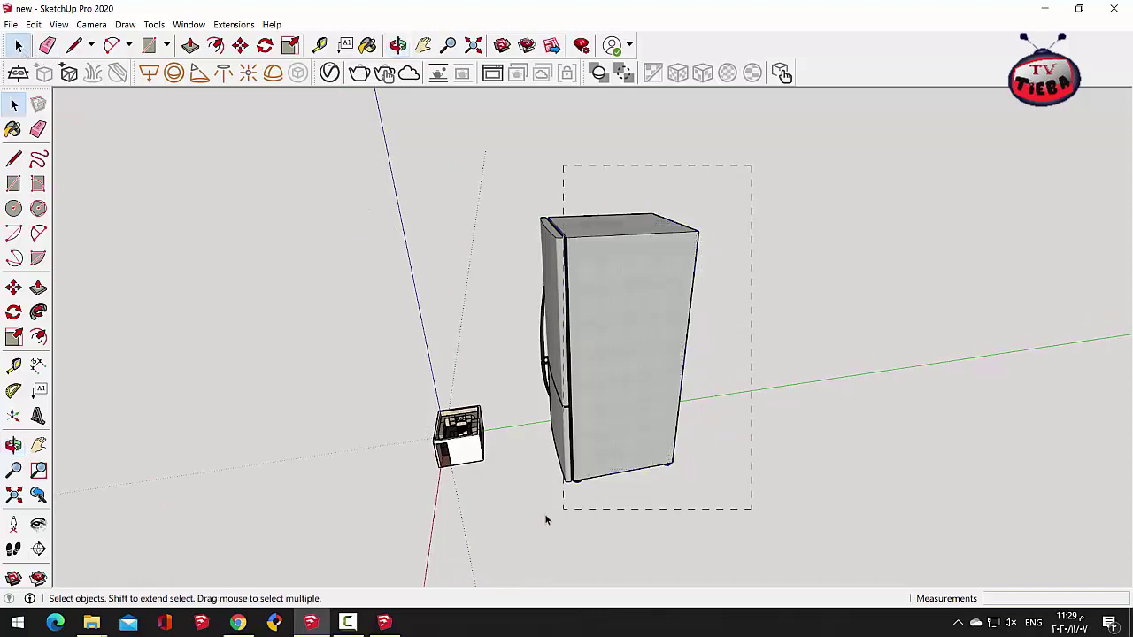
{"action": "left_click_drag", "start_coordinate": [546, 520], "coordinate": [528, 499]}
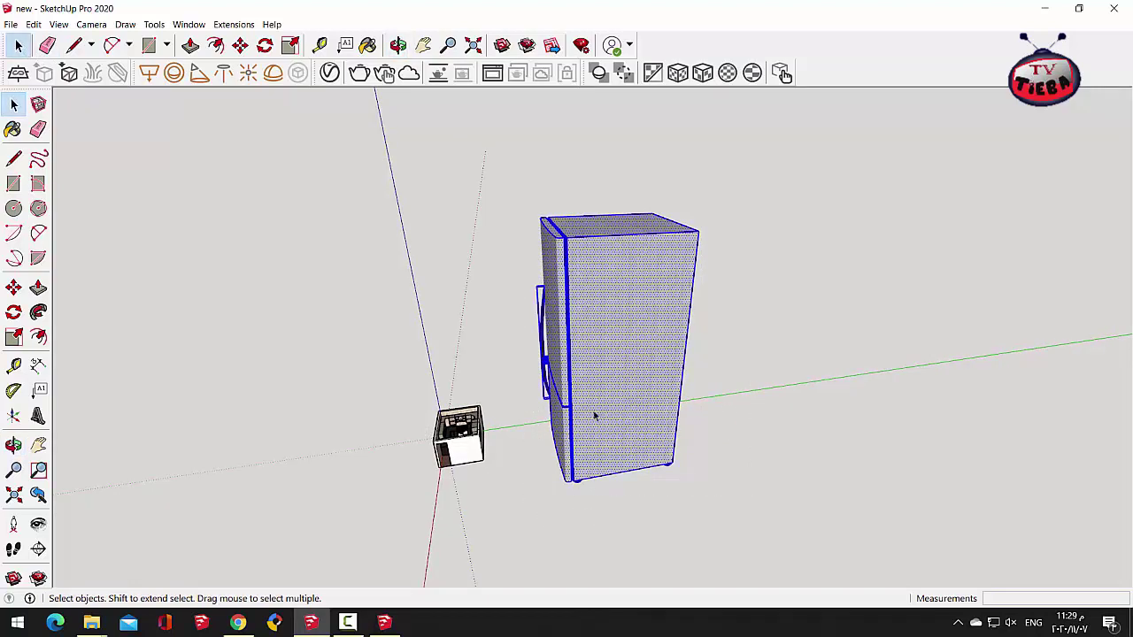
{"action": "right_click", "coordinate": [635, 337]}
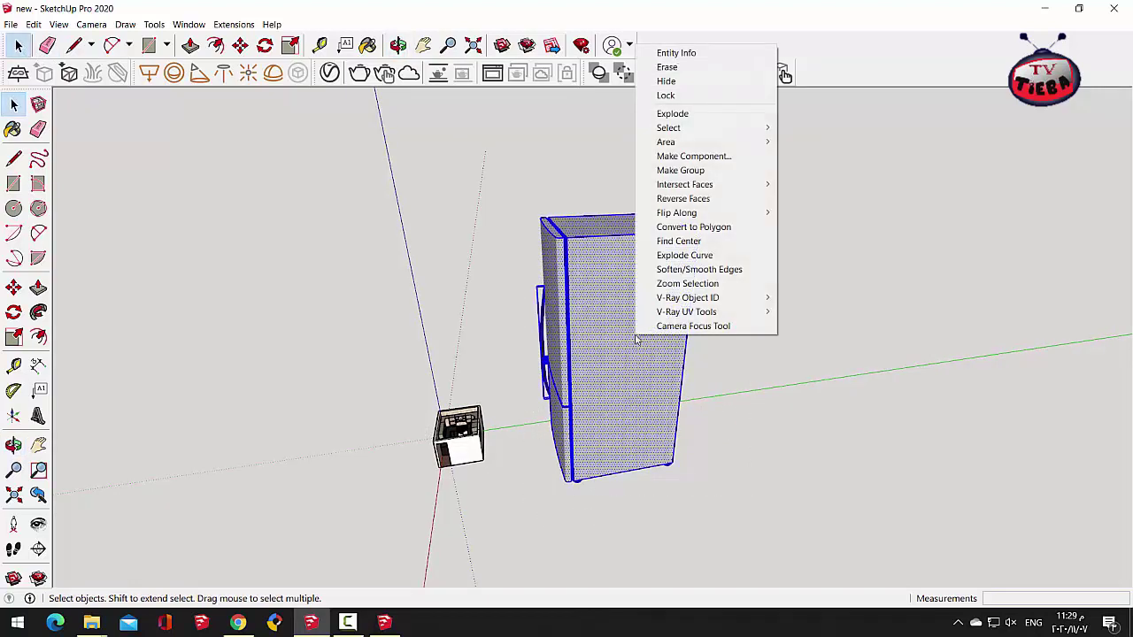
{"action": "left_click", "coordinate": [693, 156]}
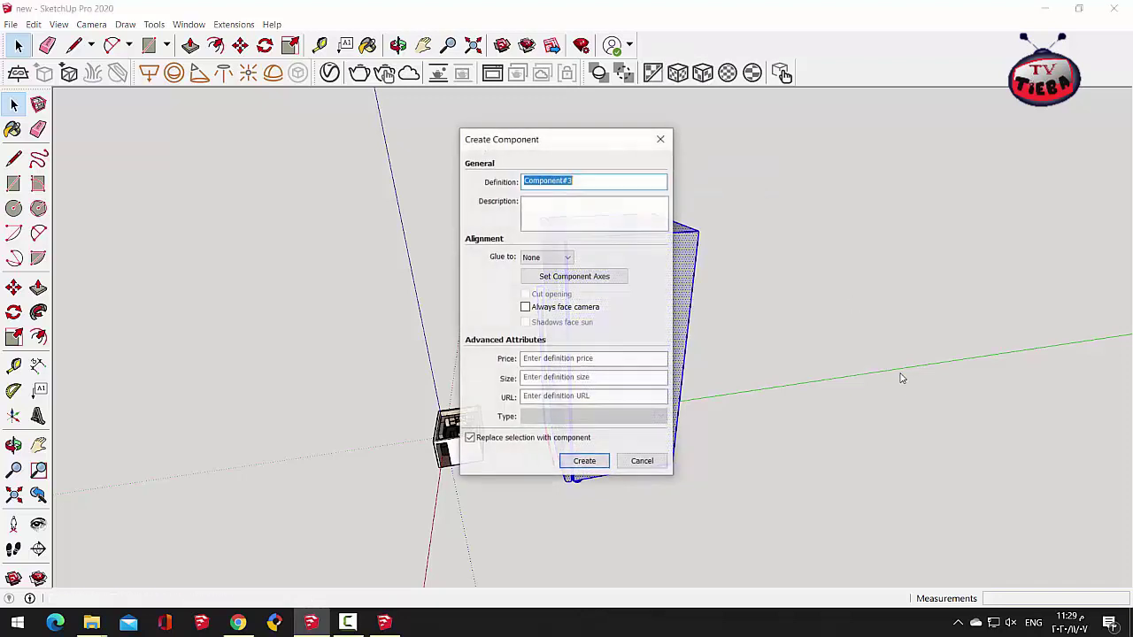
{"action": "left_click", "coordinate": [586, 462]}
Step: Open the fridge's dynamic component attributes and add the full Size group with LenX, LenY and LenZ
{"action": "right_click", "coordinate": [631, 369]}
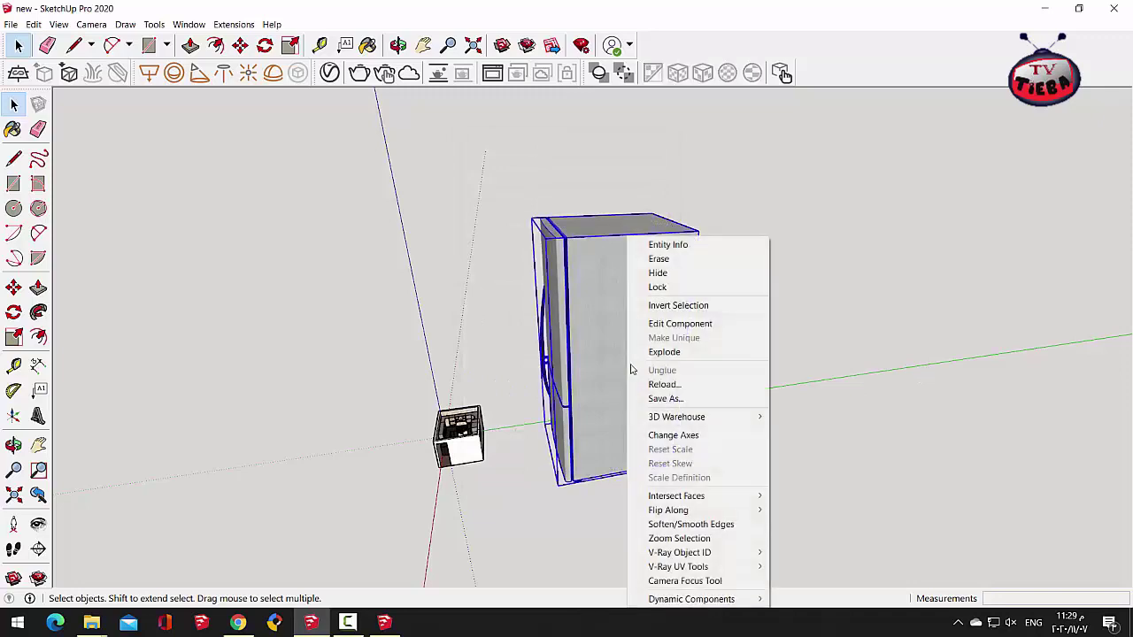
{"action": "mouse_move", "coordinate": [691, 601]}
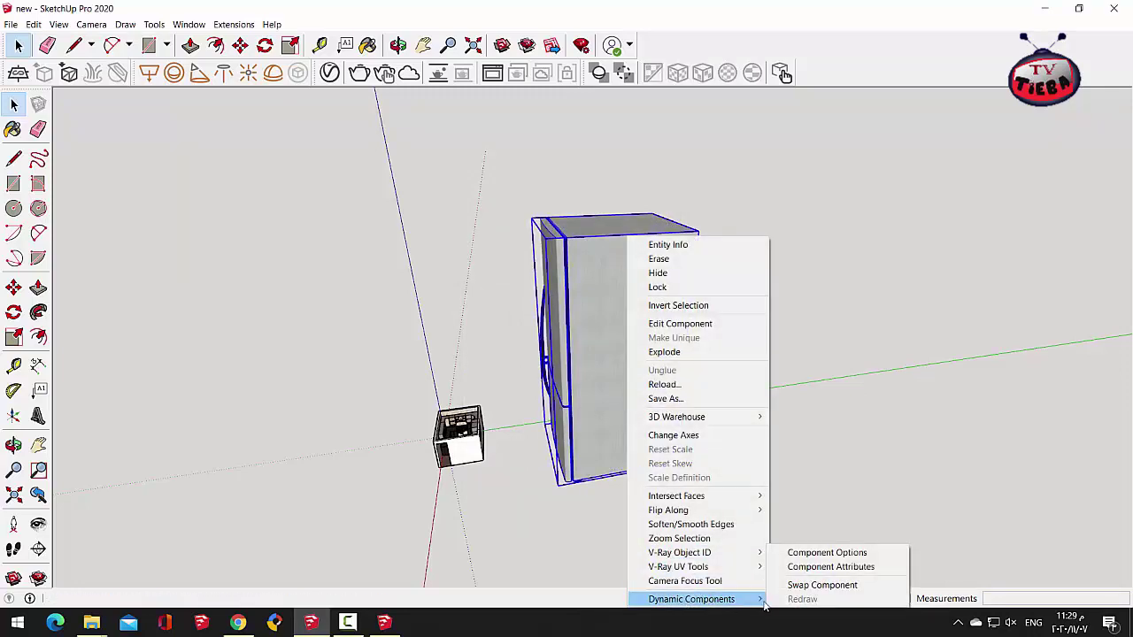
{"action": "left_click", "coordinate": [823, 566]}
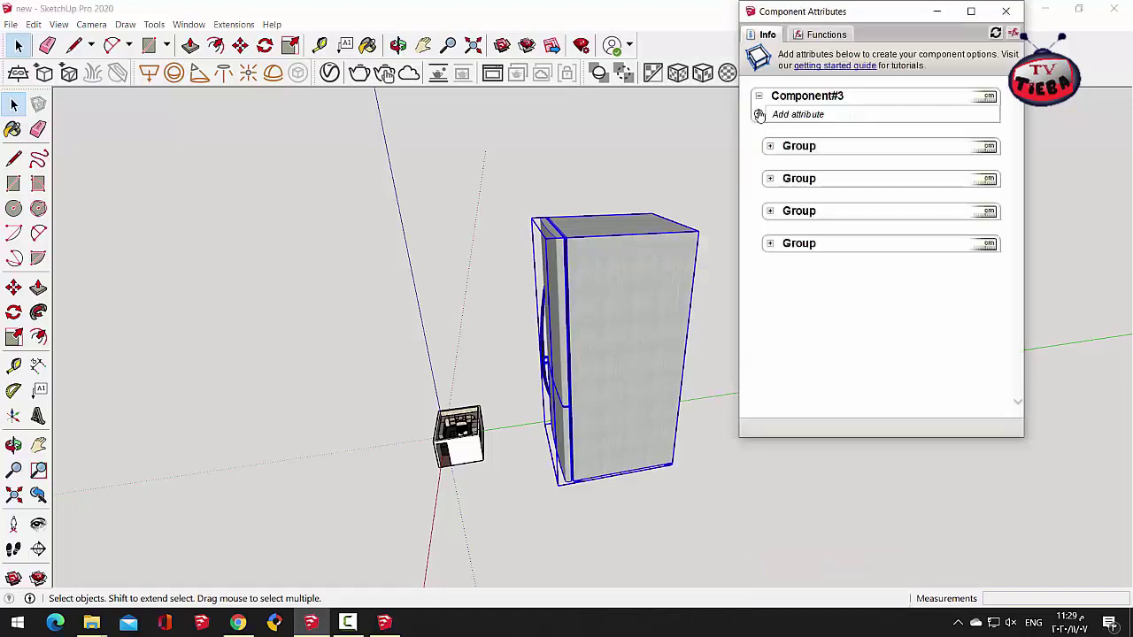
{"action": "left_click", "coordinate": [760, 115]}
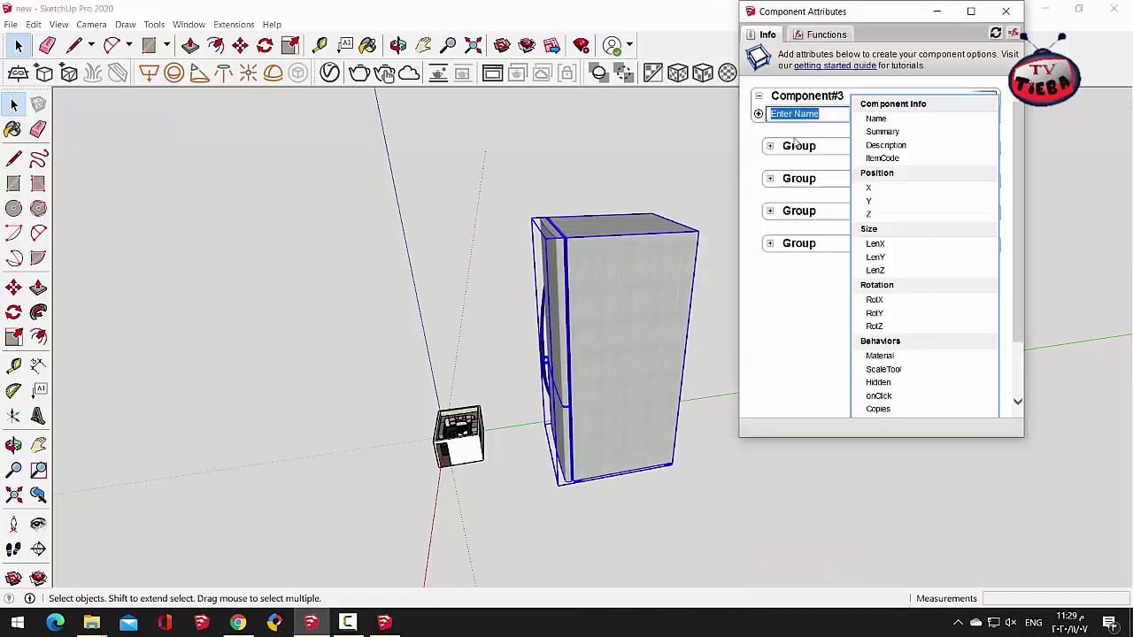
{"action": "left_click", "coordinate": [871, 232]}
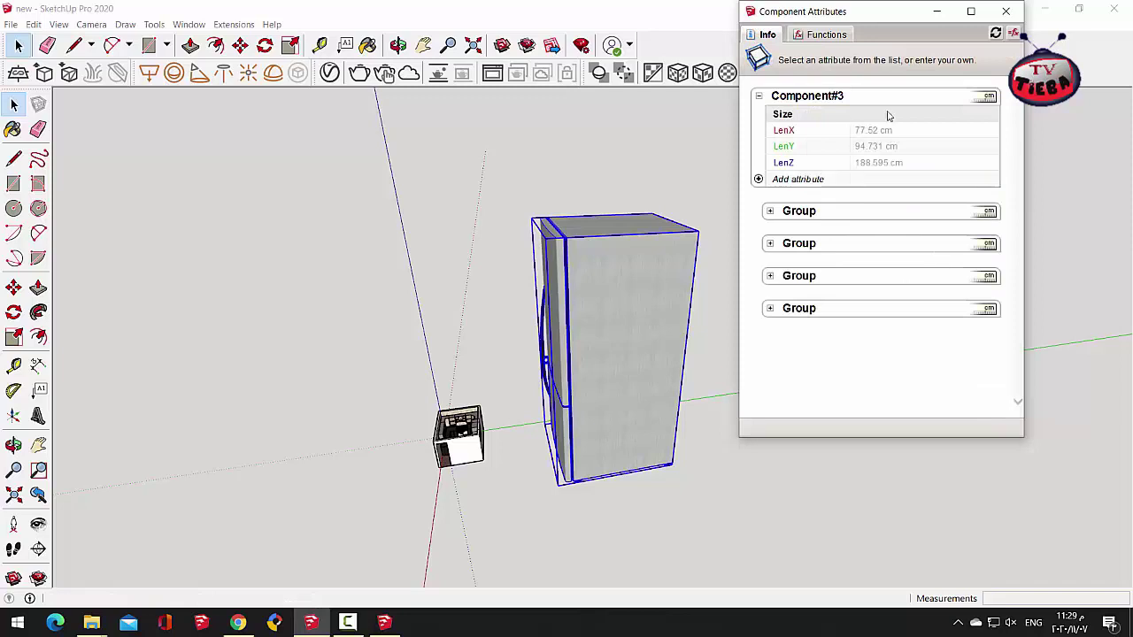
Step: Set the fridge component's LenX size to 7 cm
{"action": "left_click", "coordinate": [860, 131]}
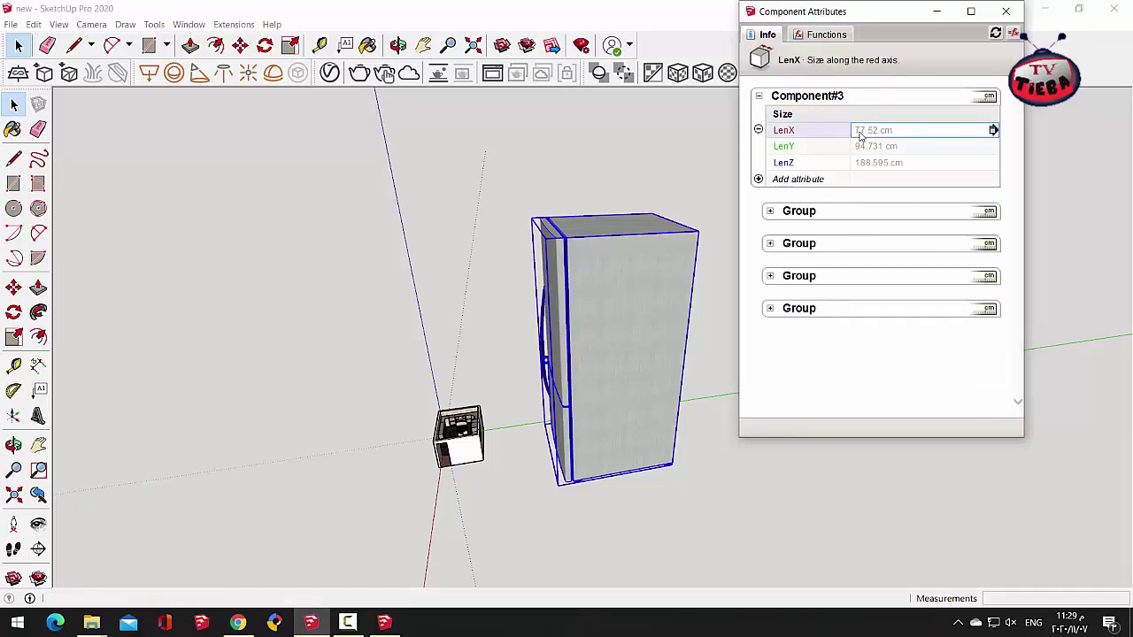
{"action": "left_click", "coordinate": [859, 131]}
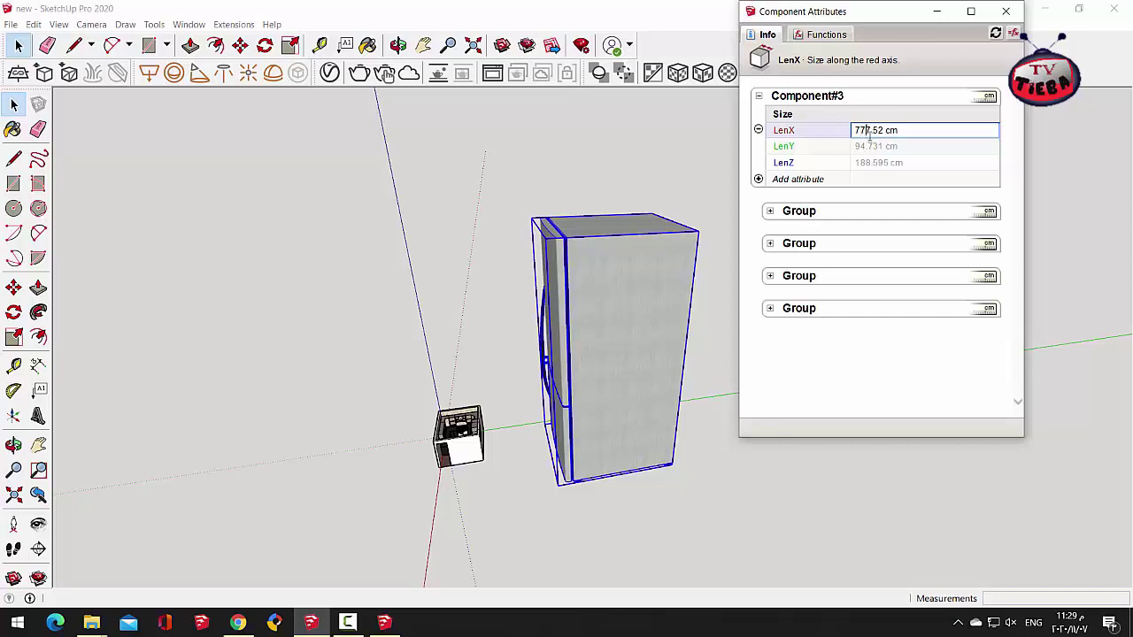
{"action": "key", "text": "BackSpace"}
{"action": "key", "text": "Return"}
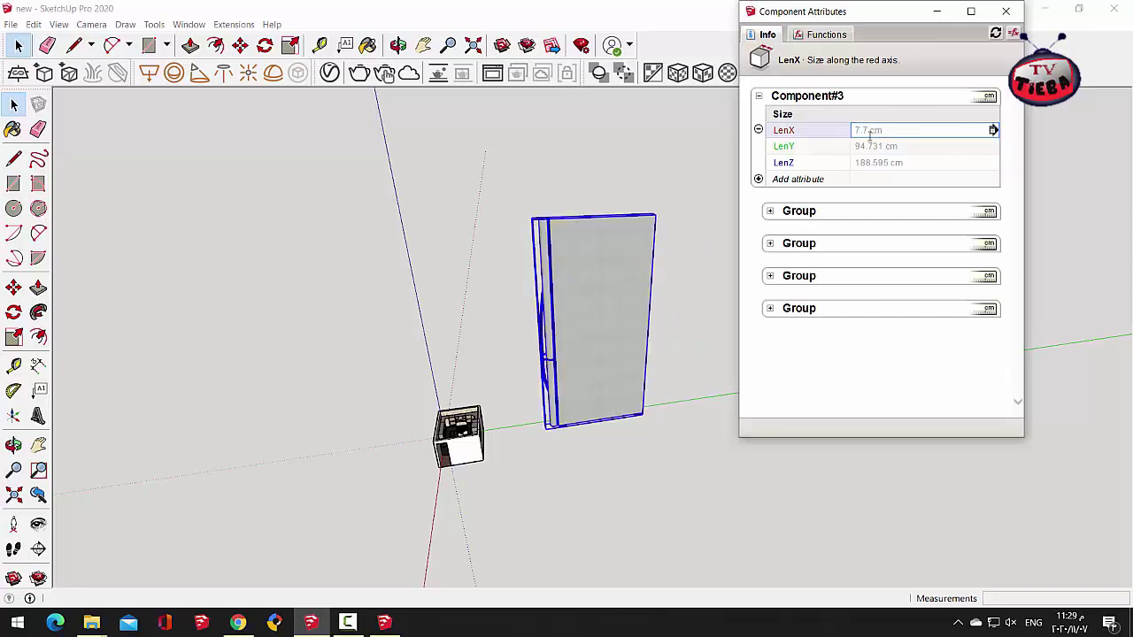
{"action": "left_click", "coordinate": [874, 136]}
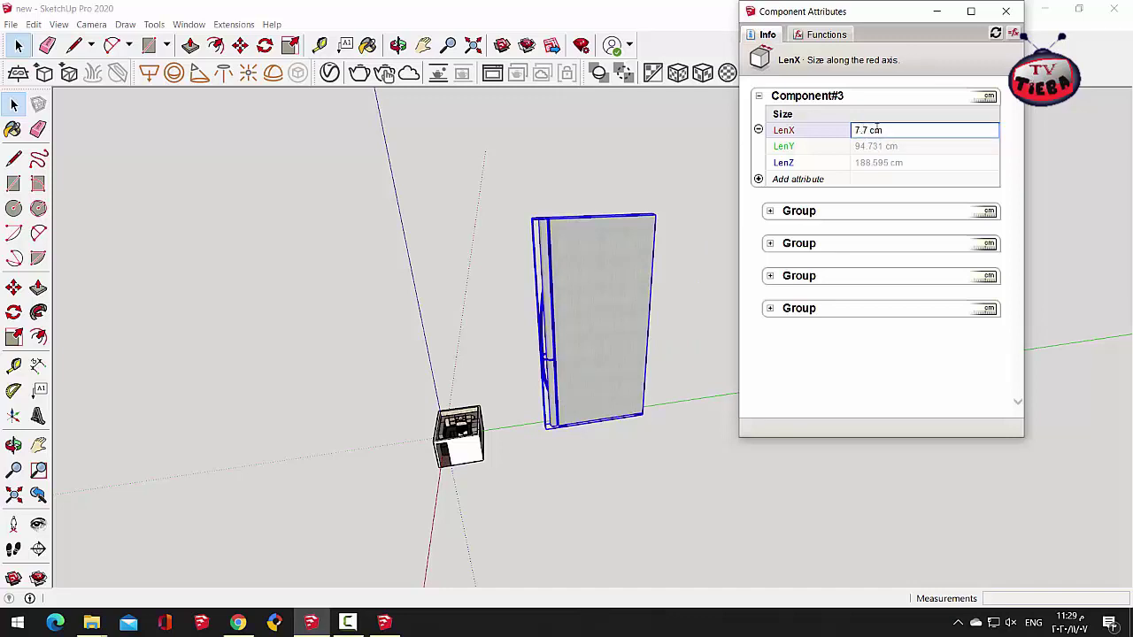
{"action": "triple_click", "coordinate": [860, 133]}
{"action": "type", "text": "7"}
{"action": "key", "text": "Return"}
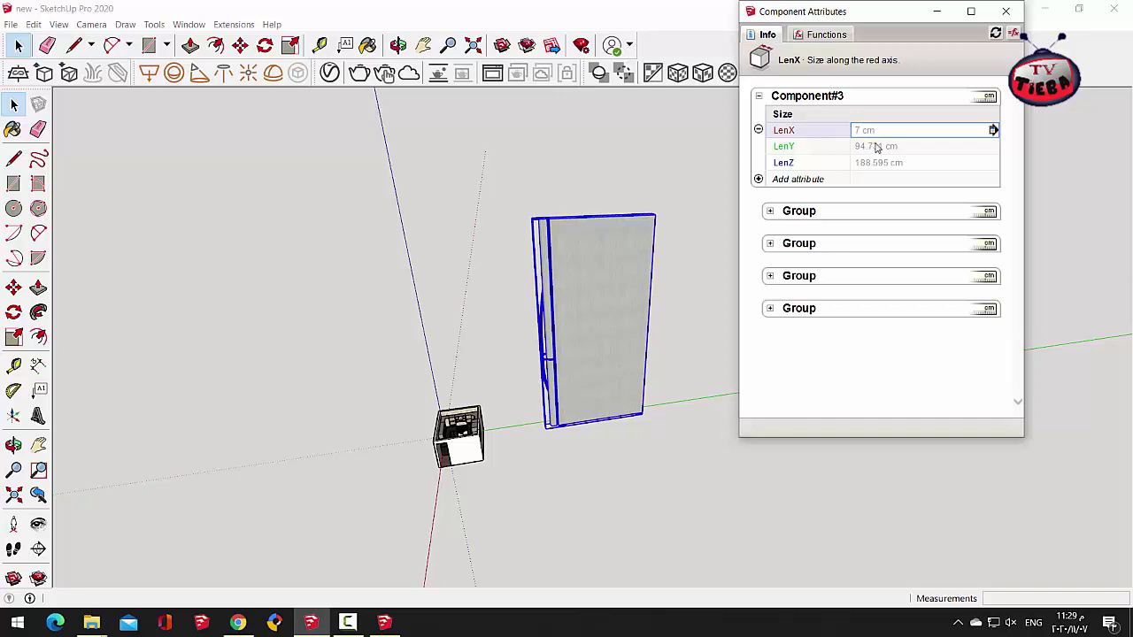
Step: Set the fridge component's LenY size to 7 cm and its LenZ size to 18 cm
{"action": "left_click", "coordinate": [878, 148]}
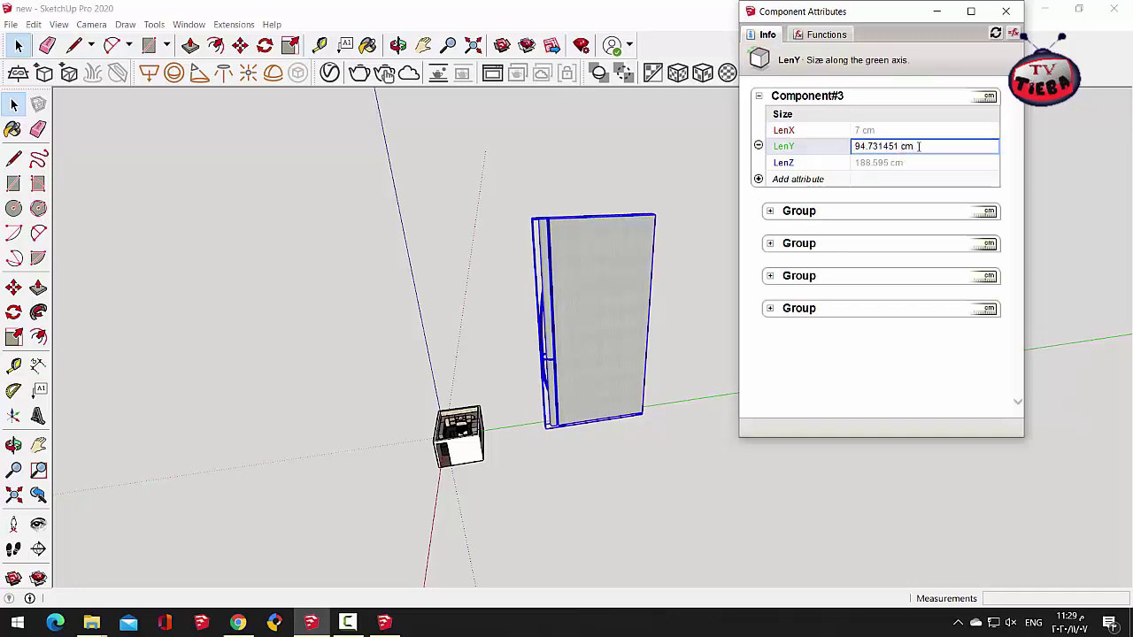
{"action": "left_click_drag", "start_coordinate": [918, 146], "coordinate": [866, 147]}
{"action": "type", "text": "7"}
{"action": "key", "text": "Return"}
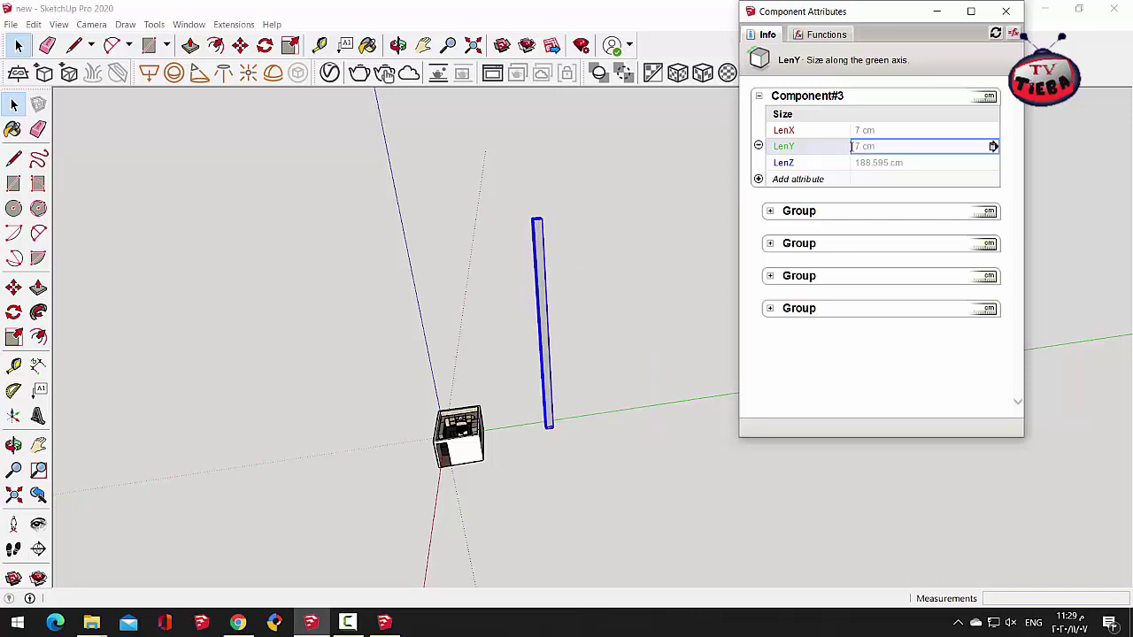
{"action": "left_click", "coordinate": [872, 167]}
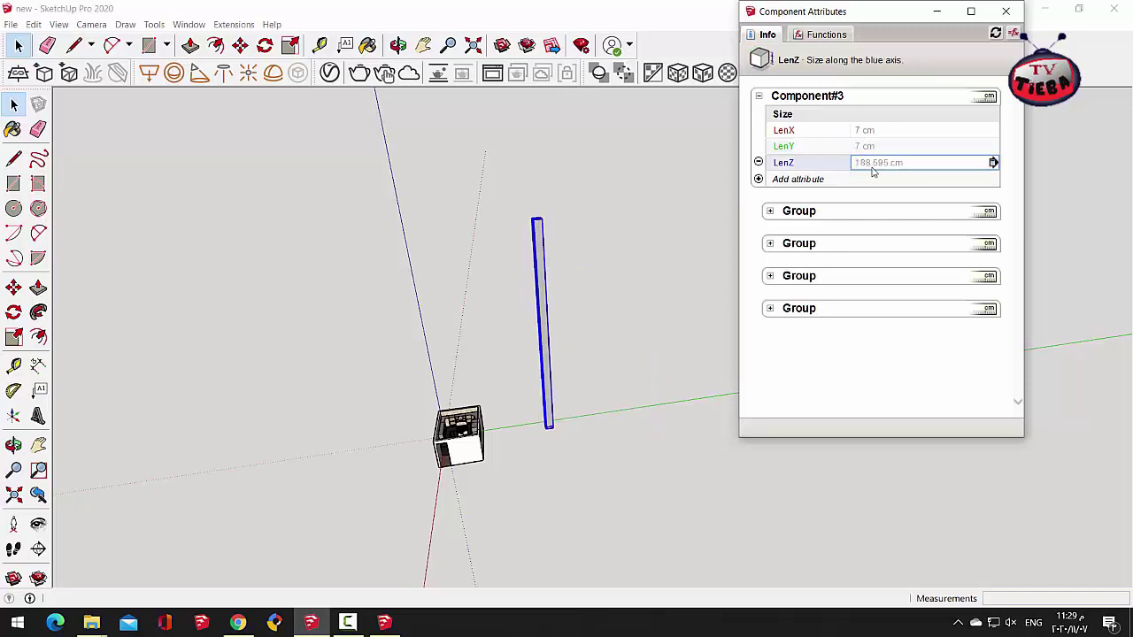
{"action": "left_click", "coordinate": [871, 170]}
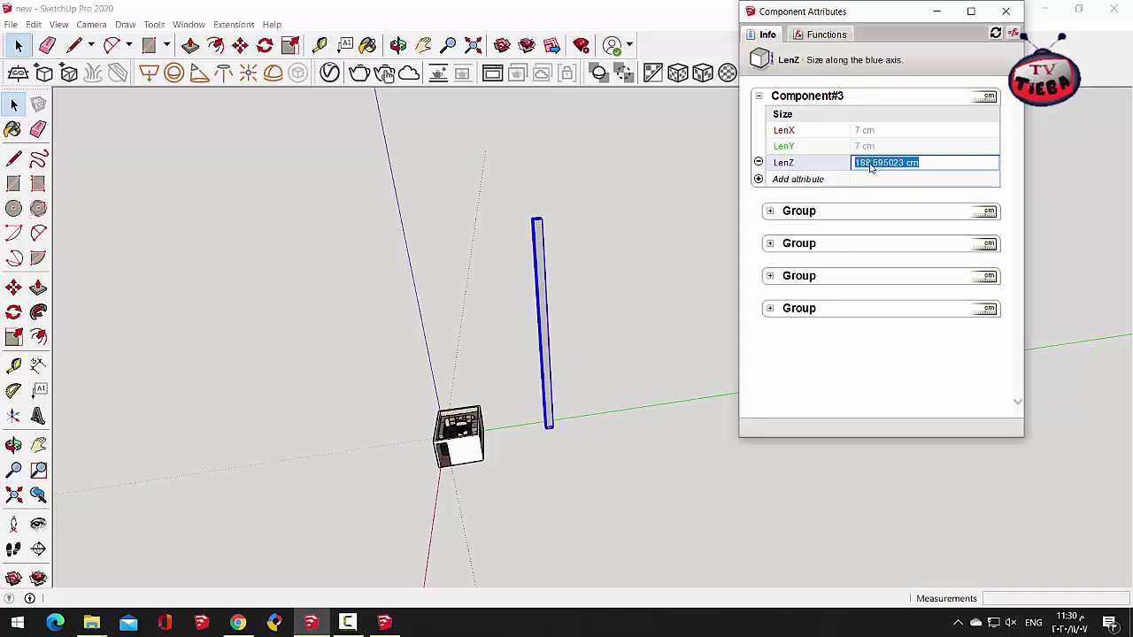
{"action": "type", "text": "18"}
{"action": "key", "text": "Return"}
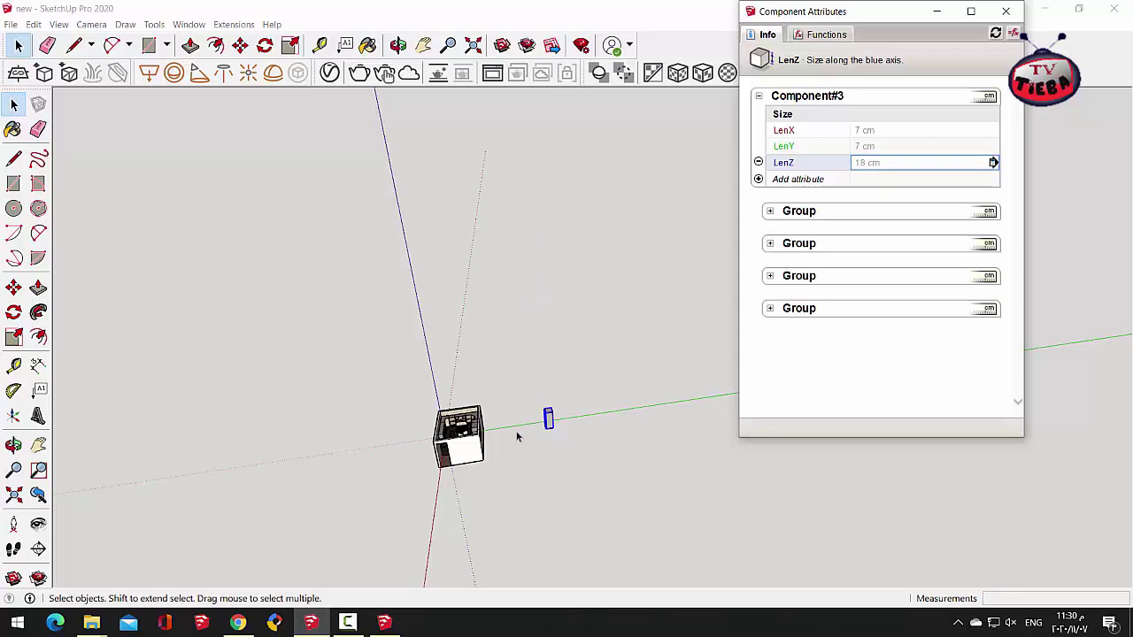
Step: Move the resized fridge from beside the green axis into the open floor area in the middle of the kitchen
{"action": "scroll", "coordinate": [544, 423], "scroll_direction": "up", "scroll_amount": 6}
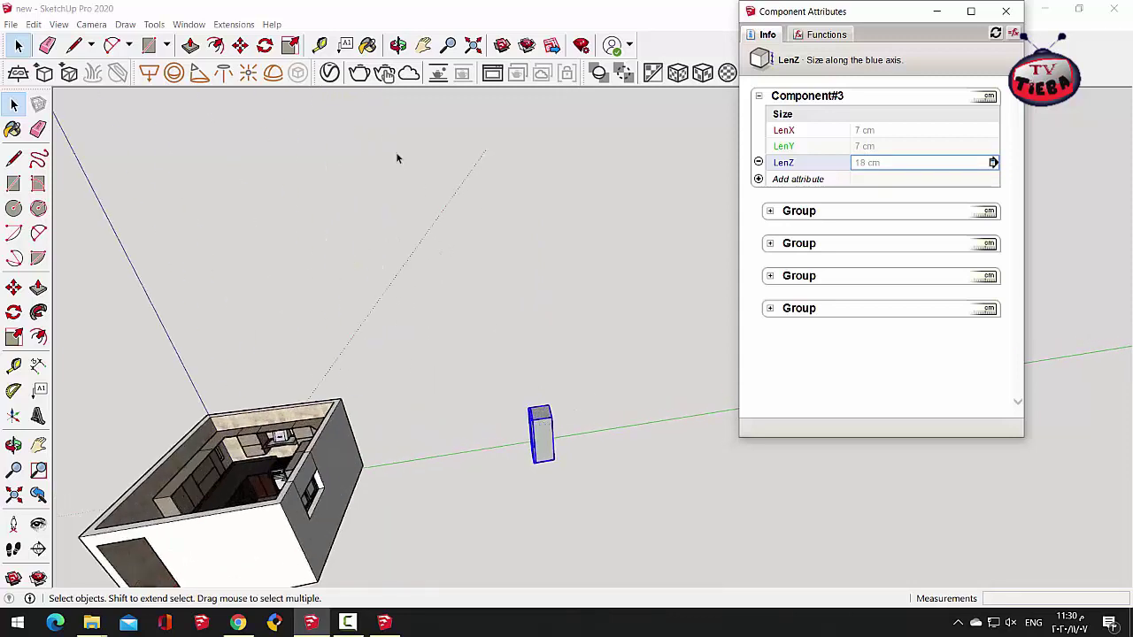
{"action": "left_click", "coordinate": [239, 46]}
{"action": "scroll", "coordinate": [541, 408], "scroll_direction": "up", "scroll_amount": 2}
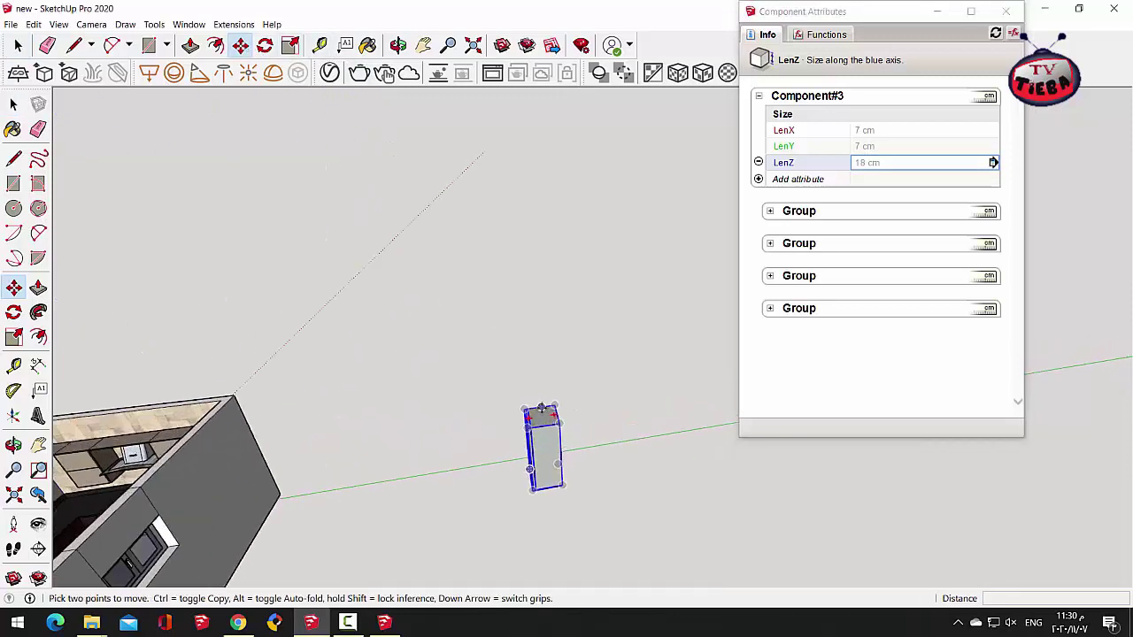
{"action": "left_click", "coordinate": [557, 421]}
{"action": "scroll", "coordinate": [625, 392], "scroll_direction": "down", "scroll_amount": 5}
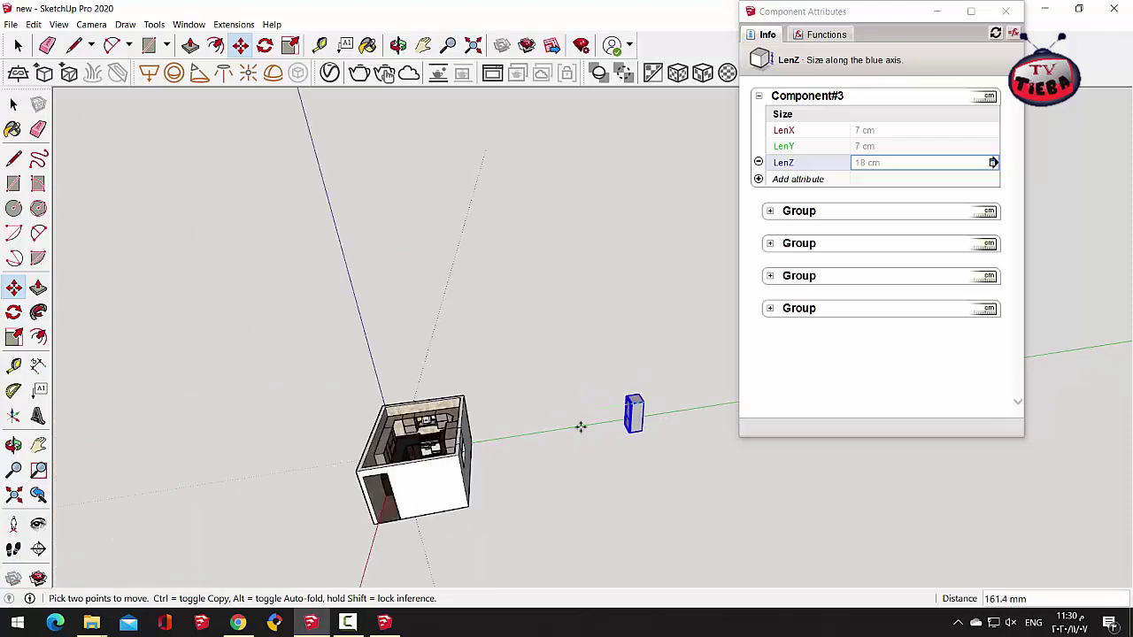
{"action": "scroll", "coordinate": [416, 431], "scroll_direction": "up", "scroll_amount": 5}
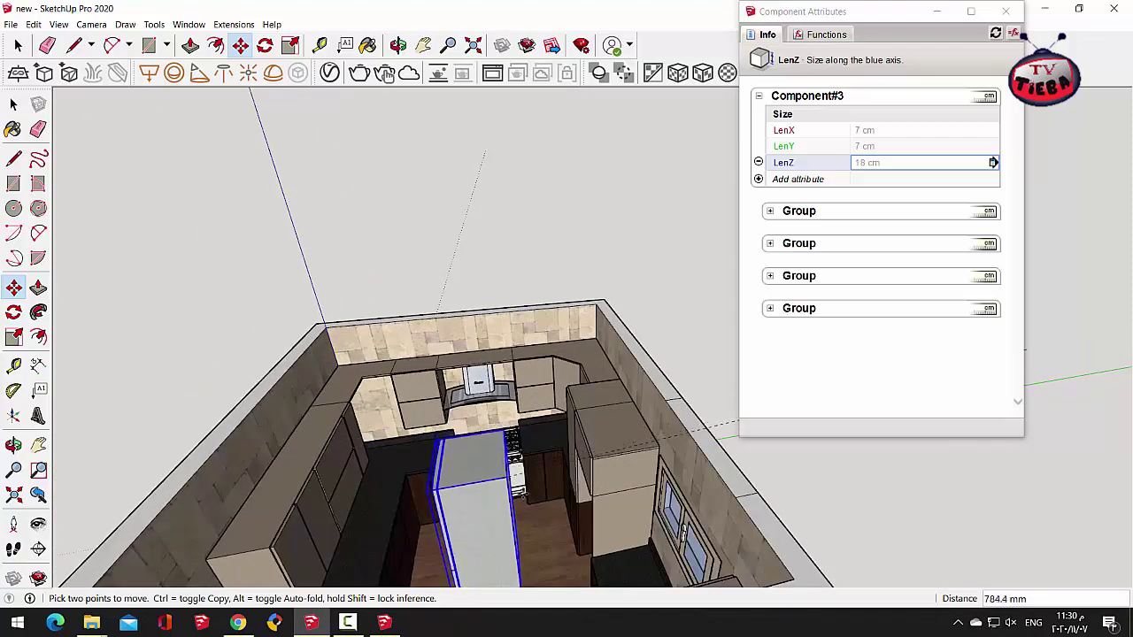
{"action": "scroll", "coordinate": [550, 502], "scroll_direction": "up", "scroll_amount": 2}
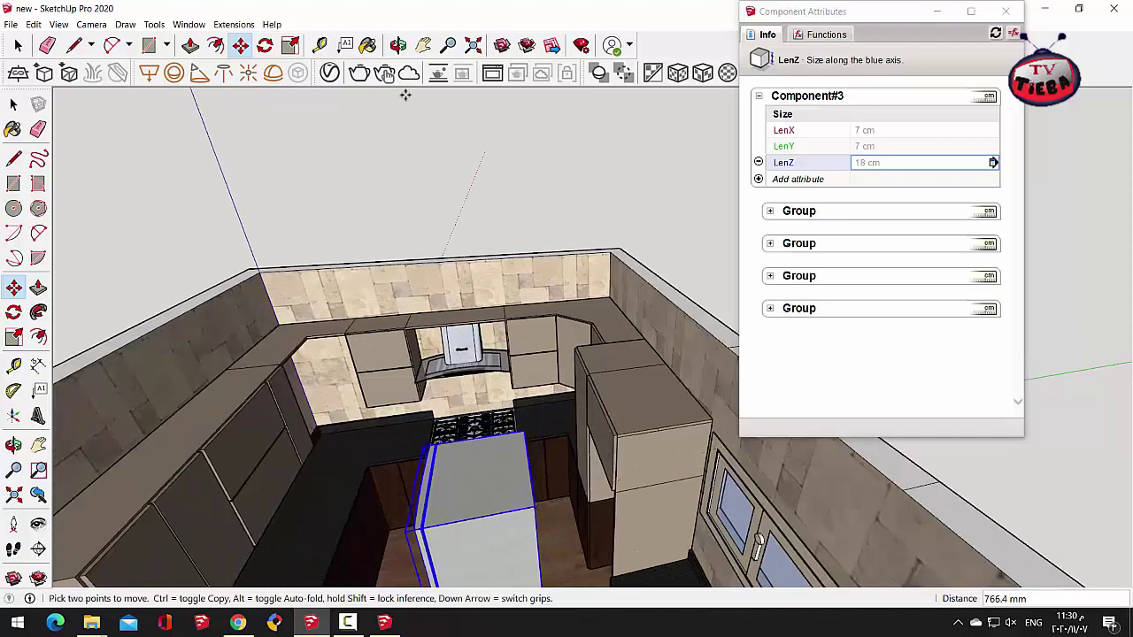
{"action": "middle_click_drag", "start_coordinate": [354, 286], "coordinate": [701, 420]}
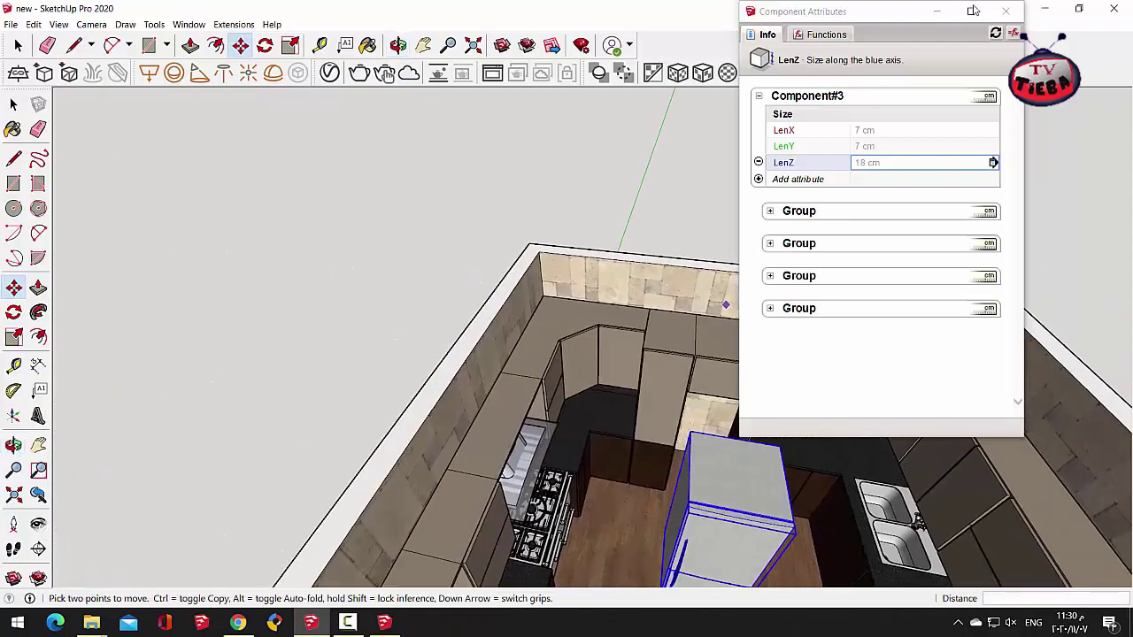
Step: Clear the attributes window out of the way and measure across the fridge niche below the wall cabinet with the Tape Measure
{"action": "left_click_drag", "start_coordinate": [920, 10], "coordinate": [1029, 18]}
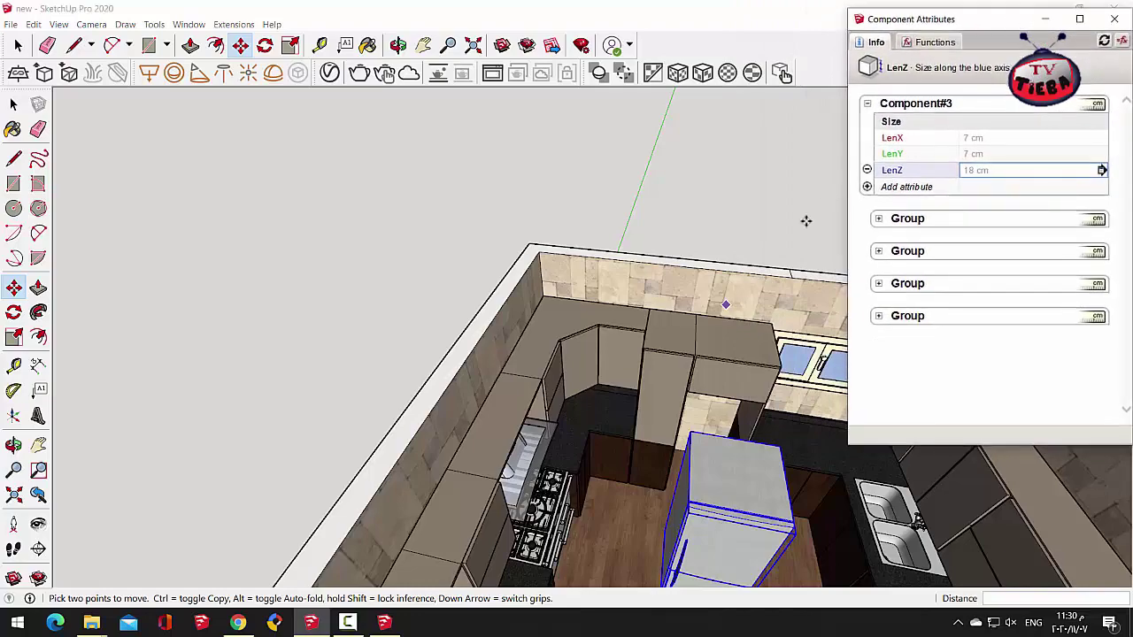
{"action": "middle_click_drag", "start_coordinate": [470, 101], "coordinate": [346, 293]}
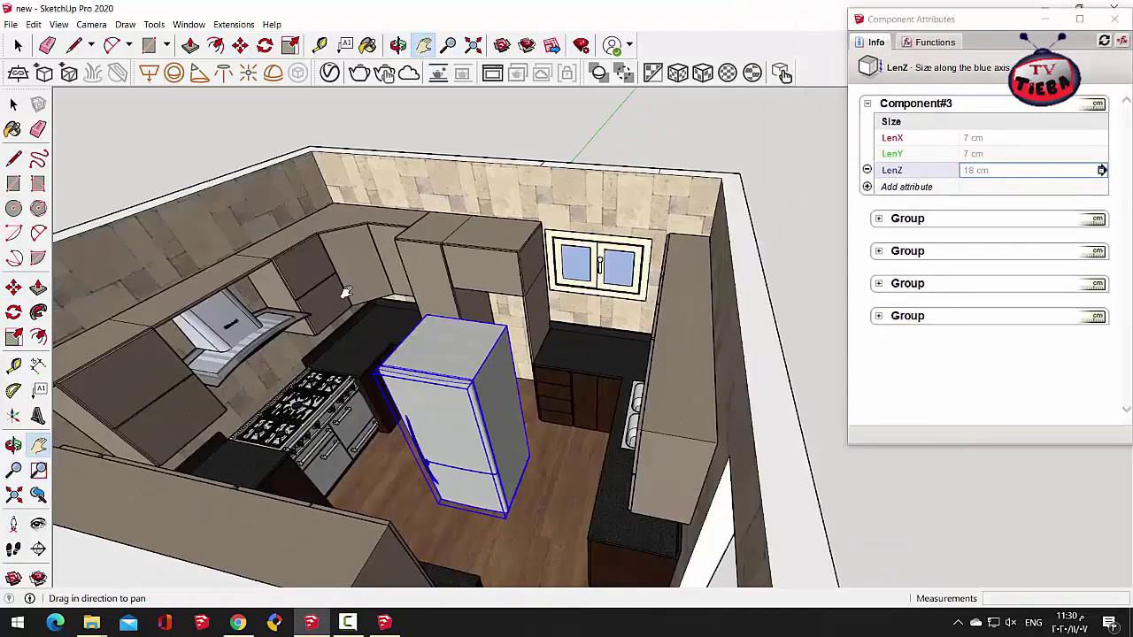
{"action": "scroll", "coordinate": [347, 293], "scroll_direction": "up", "scroll_amount": 10}
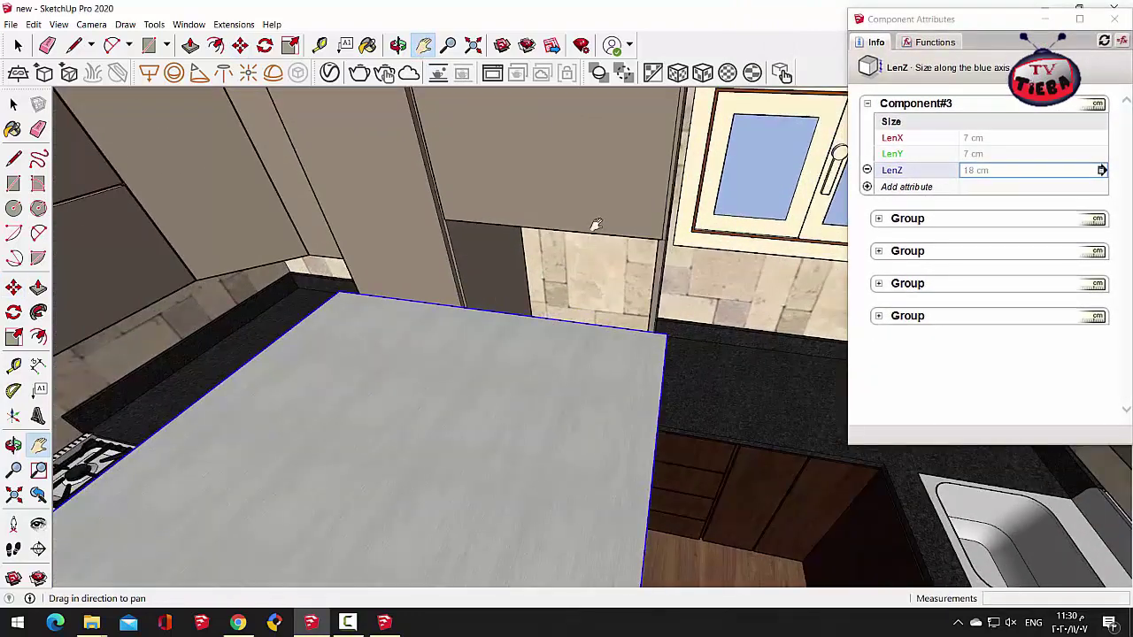
{"action": "left_click", "coordinate": [399, 44]}
{"action": "left_click_drag", "start_coordinate": [509, 256], "coordinate": [499, 277]}
{"action": "left_click", "coordinate": [319, 44]}
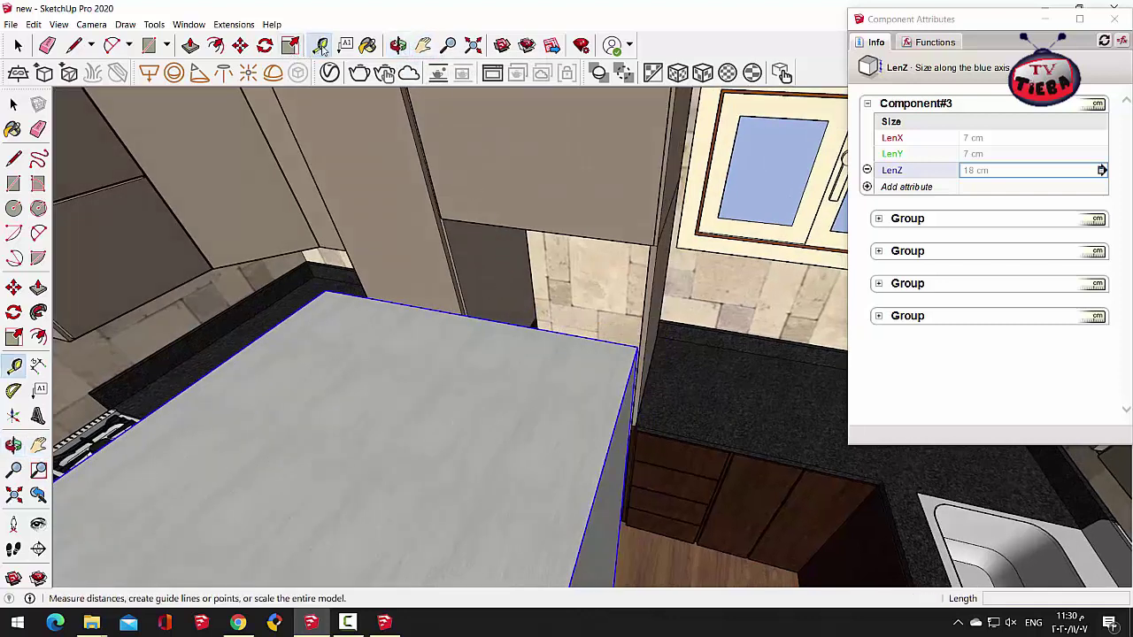
{"action": "left_click", "coordinate": [449, 242]}
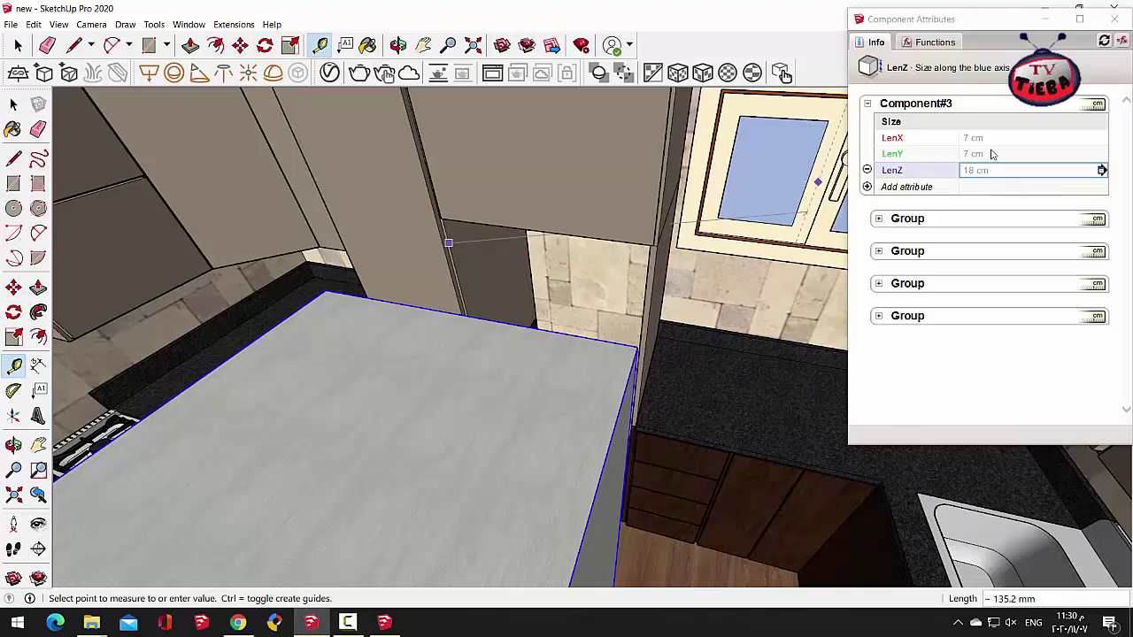
Step: Set the fridge component's LenX size to 6.8 cm to suit the niche between the cabinets
{"action": "left_click", "coordinate": [973, 140]}
{"action": "left_click", "coordinate": [973, 140]}
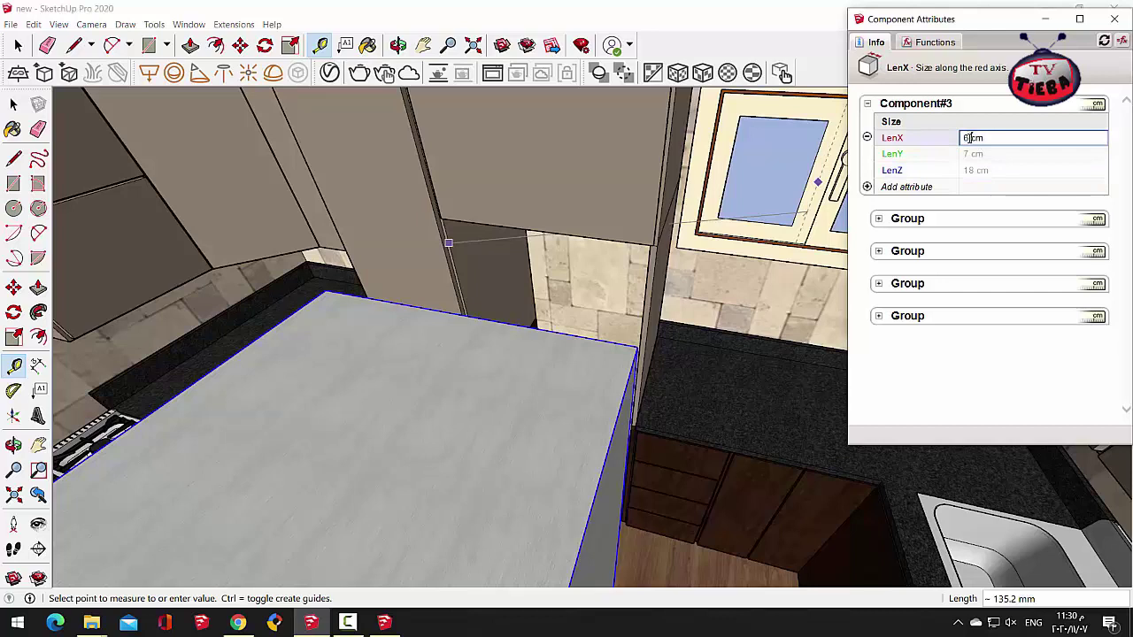
{"action": "key", "text": "Return"}
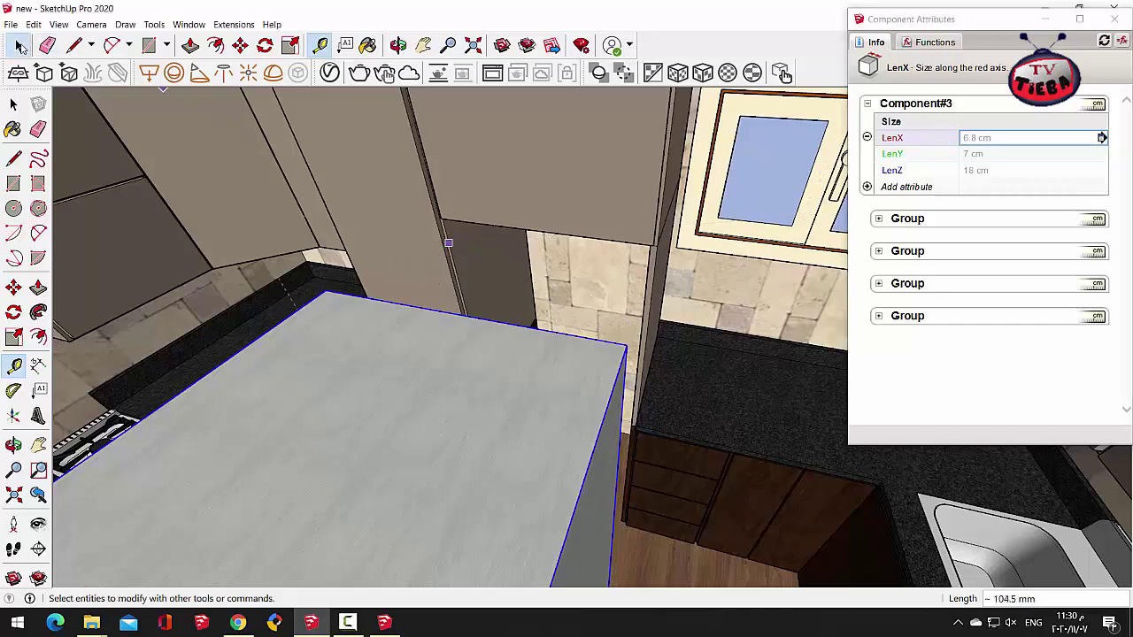
Step: Move the fridge by its back top corner onto the front corner of the niche, just under the wall cabinet
{"action": "left_click", "coordinate": [240, 45]}
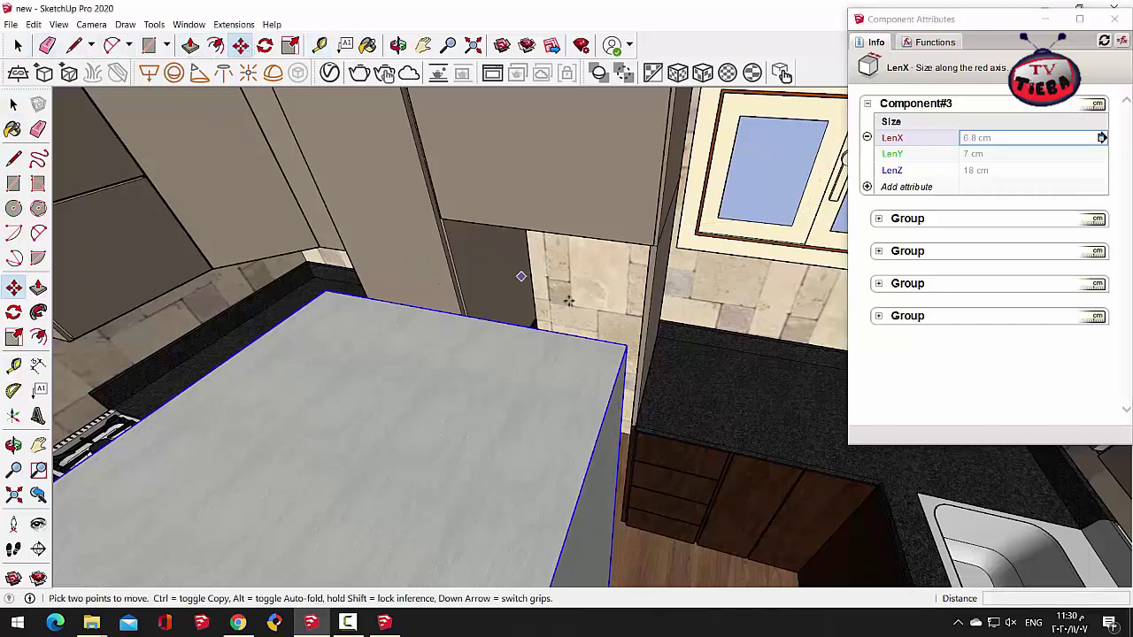
{"action": "left_click", "coordinate": [626, 348]}
{"action": "scroll", "coordinate": [626, 341], "scroll_direction": "up", "scroll_amount": 3}
{"action": "scroll", "coordinate": [630, 265], "scroll_direction": "up", "scroll_amount": 2}
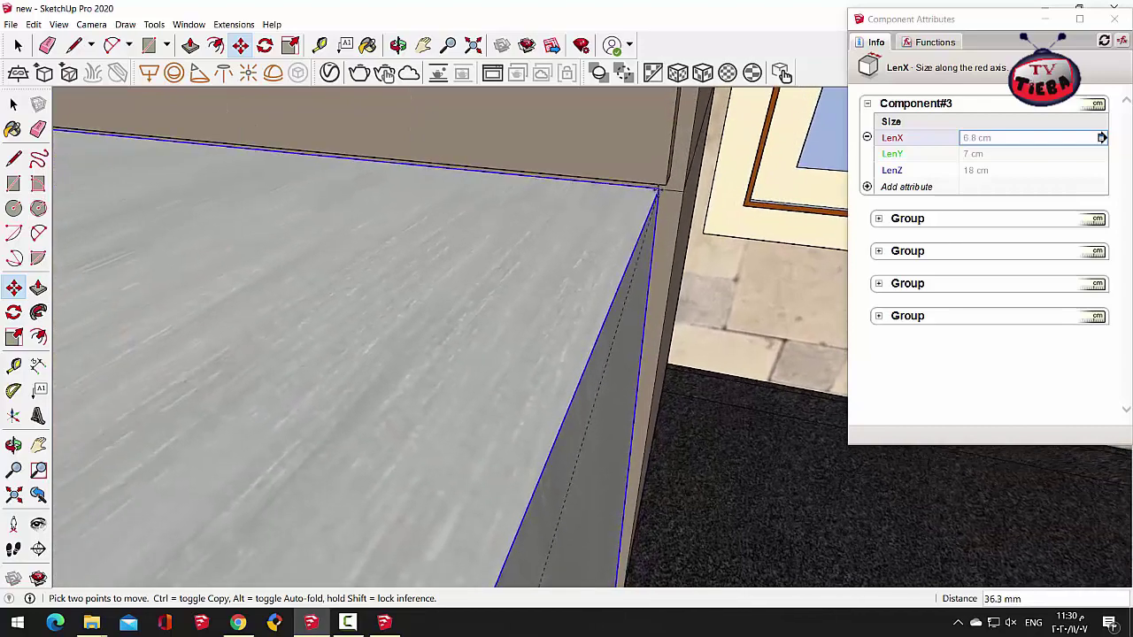
{"action": "middle_click_drag", "start_coordinate": [651, 187], "coordinate": [631, 211]}
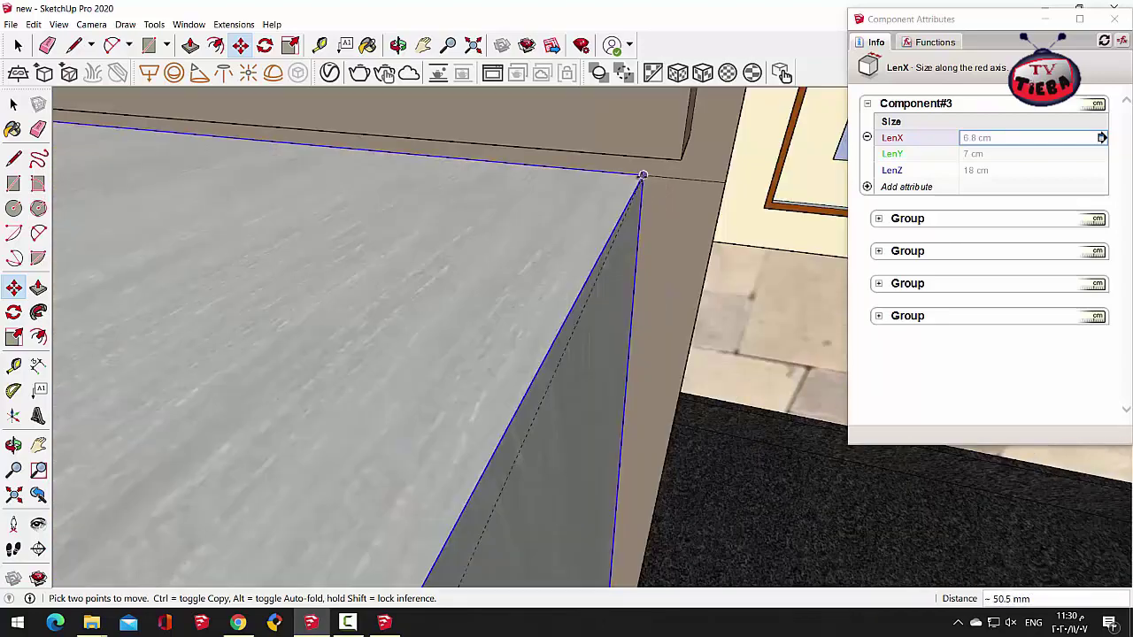
{"action": "left_click", "coordinate": [635, 180]}
Step: Move the fridge 60 mm back along the green axis into the niche, from the side panel's front corner to its rear corner
{"action": "middle_click_drag", "start_coordinate": [473, 202], "coordinate": [471, 252]}
{"action": "left_click", "coordinate": [465, 241]}
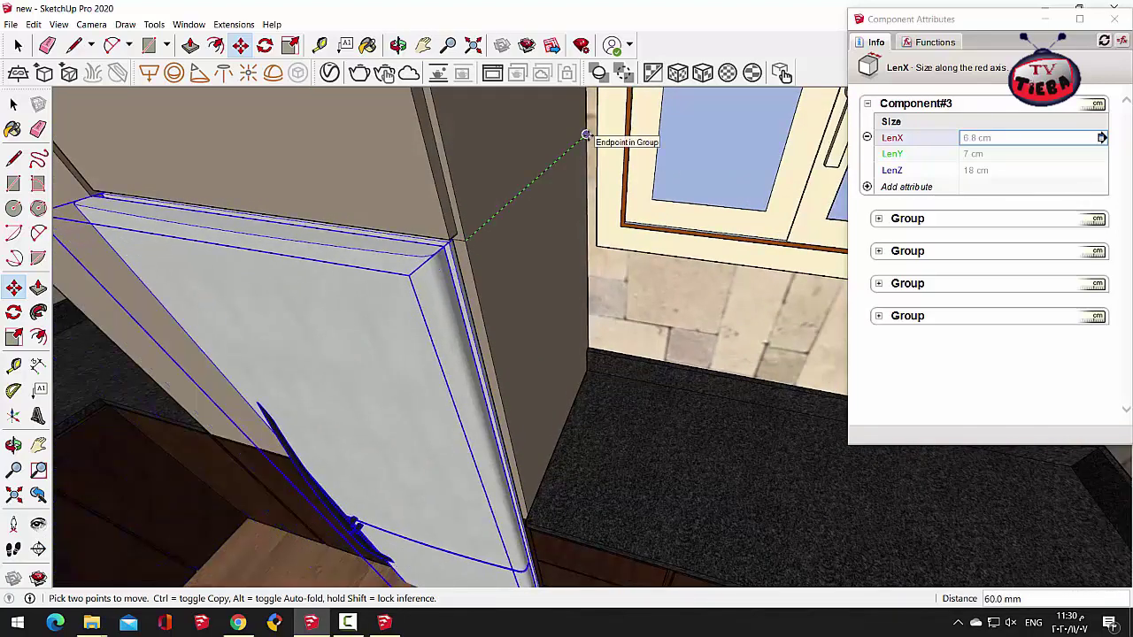
{"action": "left_click", "coordinate": [586, 135]}
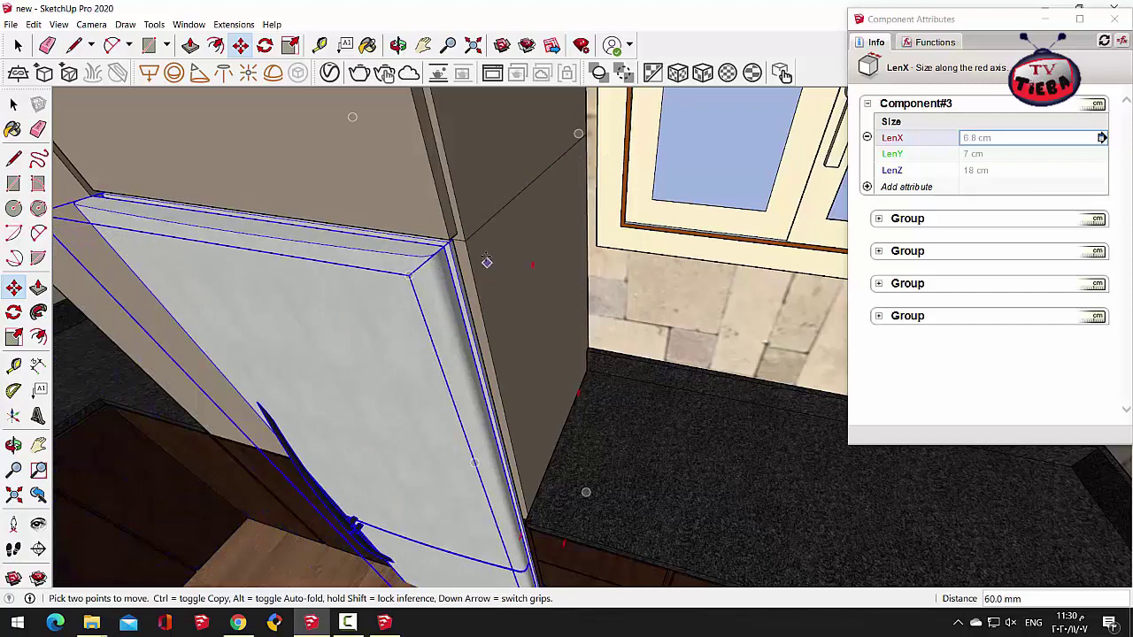
{"action": "left_click", "coordinate": [398, 44]}
{"action": "left_click_drag", "start_coordinate": [374, 337], "coordinate": [499, 225]}
{"action": "scroll", "coordinate": [505, 229], "scroll_direction": "down", "scroll_amount": 5}
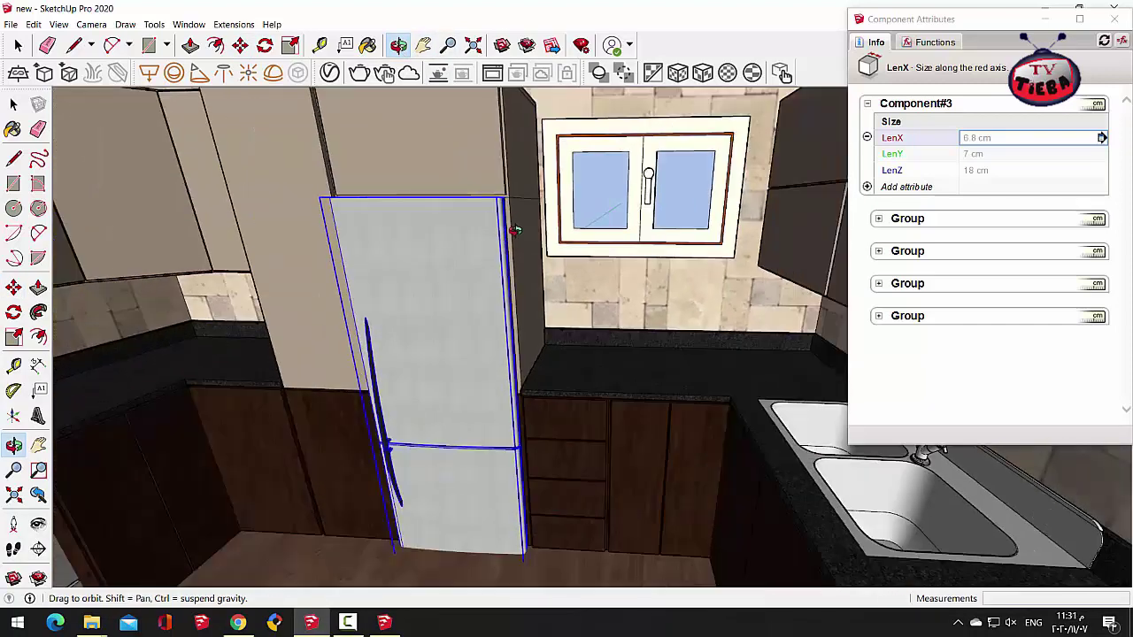
{"action": "scroll", "coordinate": [438, 530], "scroll_direction": "up", "scroll_amount": 4}
{"action": "left_click_drag", "start_coordinate": [455, 527], "coordinate": [458, 443]}
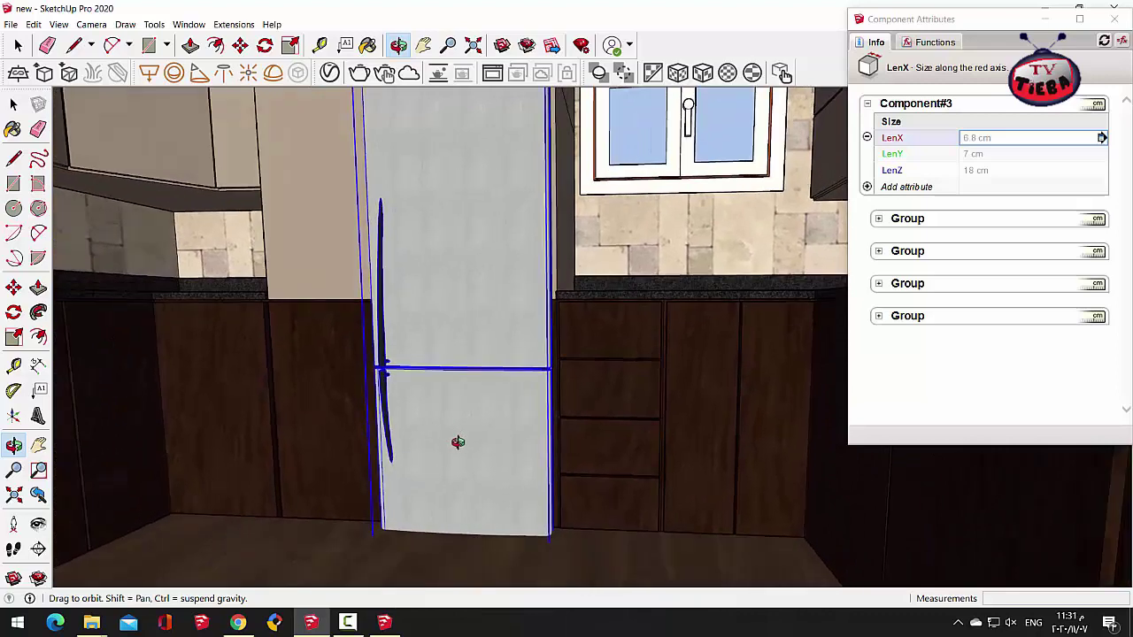
Step: Measure the fridge niche's height from the underside of the wall cabinet down to the floor with the Tape Measure
{"action": "double_click", "coordinate": [969, 170]}
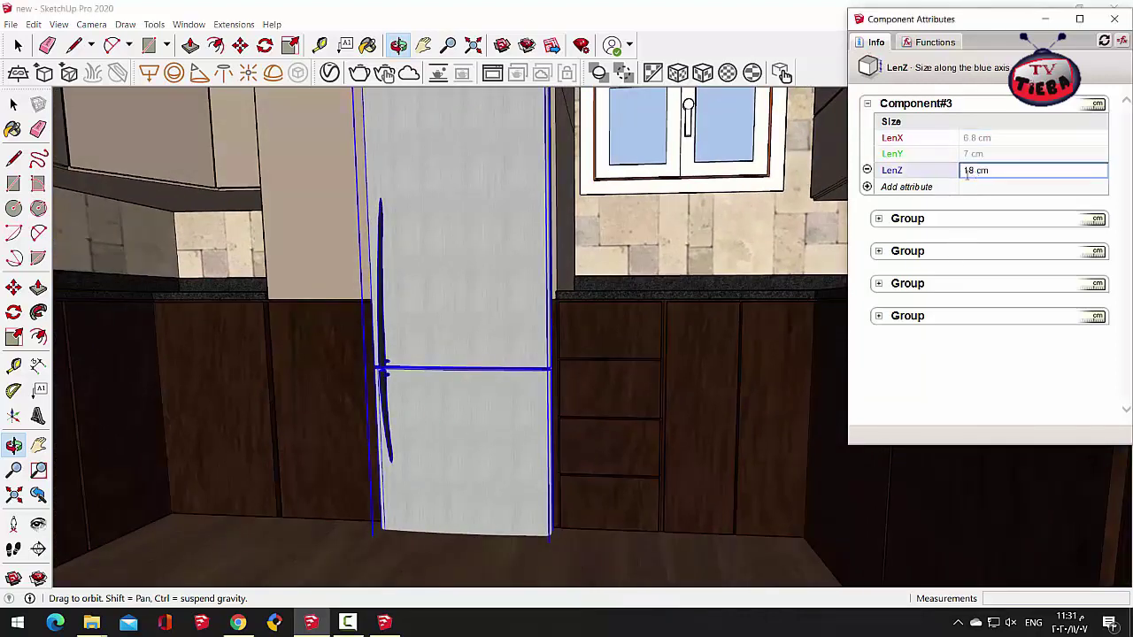
{"action": "left_click_drag", "start_coordinate": [331, 438], "coordinate": [325, 144]}
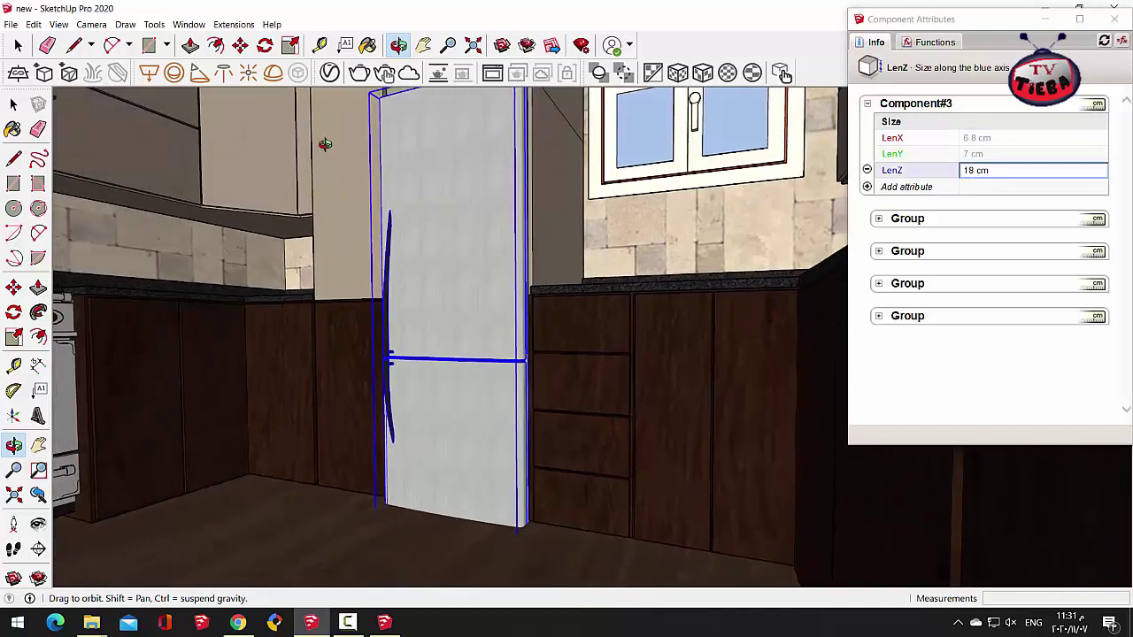
{"action": "left_click", "coordinate": [319, 45]}
{"action": "middle_click_drag", "start_coordinate": [516, 530], "coordinate": [531, 392]}
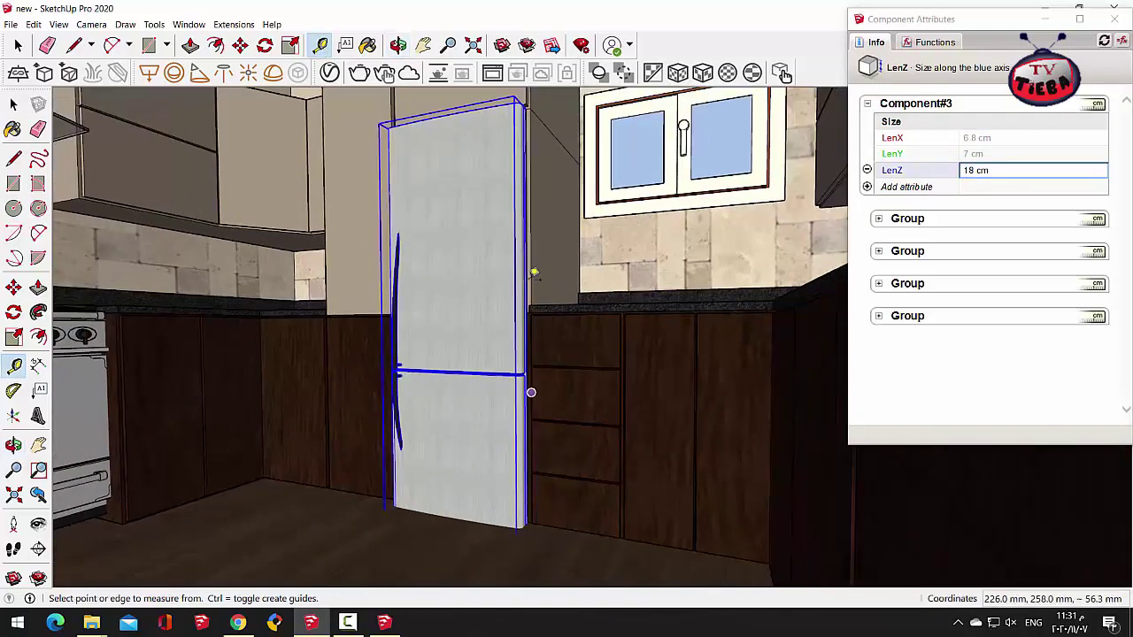
{"action": "left_click", "coordinate": [530, 108]}
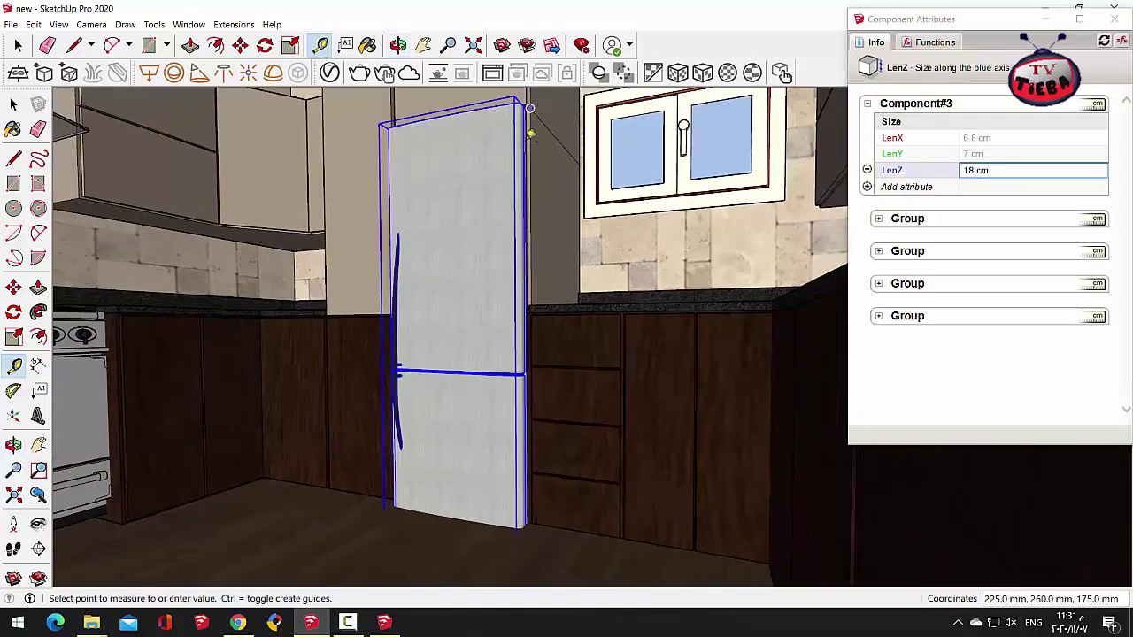
{"action": "scroll", "coordinate": [534, 512], "scroll_direction": "up", "scroll_amount": 4}
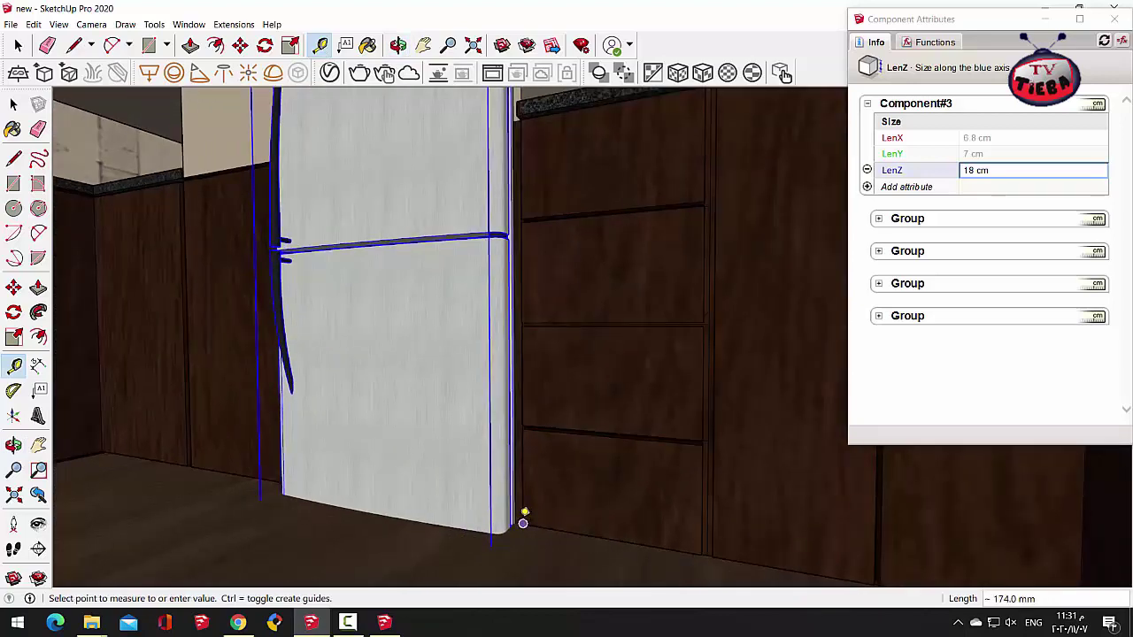
{"action": "scroll", "coordinate": [523, 523], "scroll_direction": "up", "scroll_amount": 5}
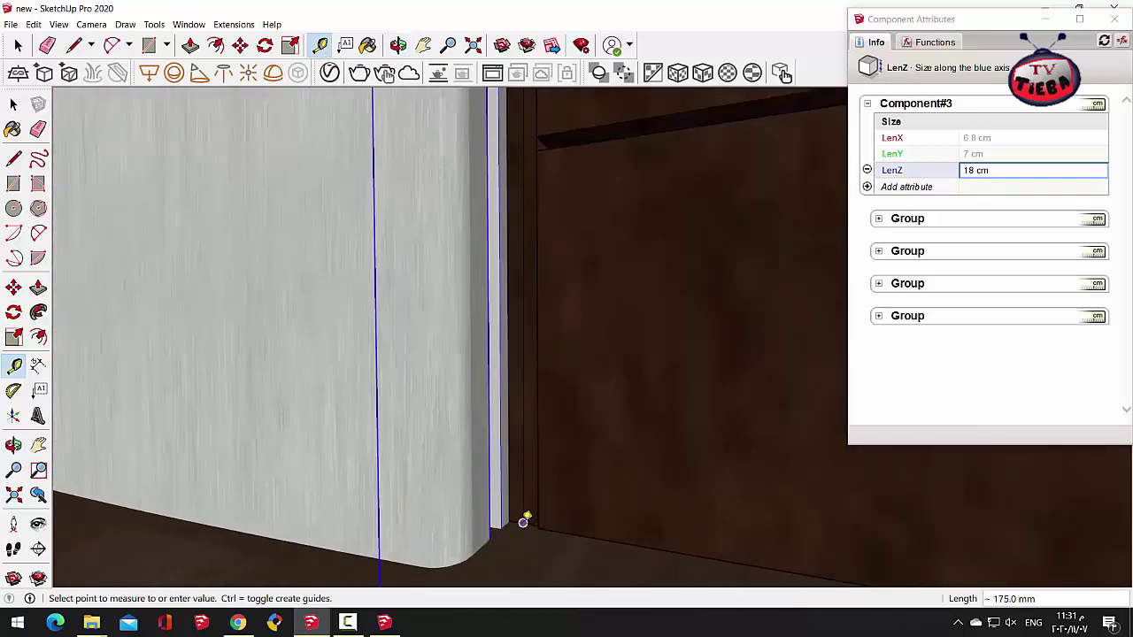
Step: Set the fridge component's LenZ size to 17.5 cm
{"action": "left_click", "coordinate": [970, 173]}
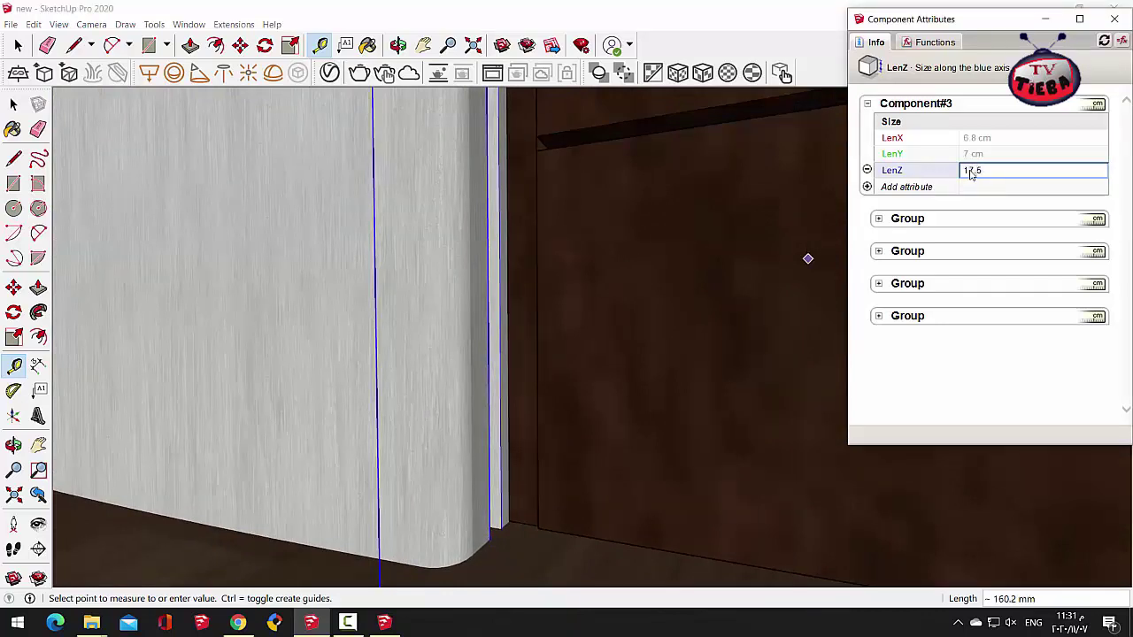
{"action": "key", "text": "Return"}
{"action": "scroll", "coordinate": [504, 537], "scroll_direction": "down", "scroll_amount": 5}
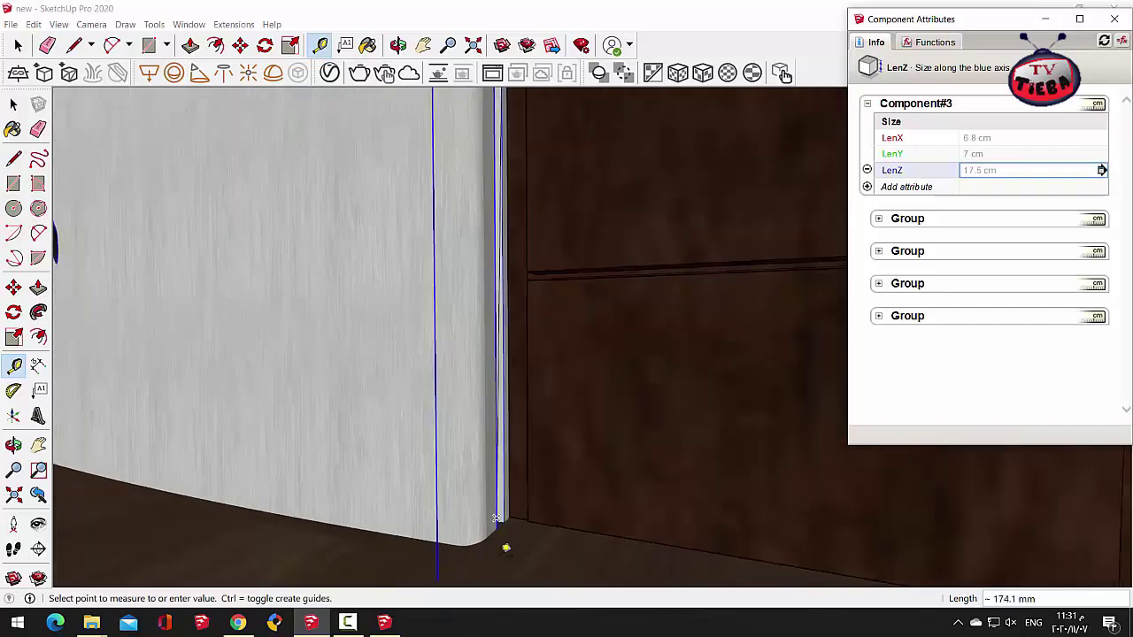
Step: Move the fridge 5 mm up along the blue axis so its top meets the underside of the wall cabinet
{"action": "middle_click_drag", "start_coordinate": [301, 534], "coordinate": [519, 442]}
{"action": "scroll", "coordinate": [584, 520], "scroll_direction": "down", "scroll_amount": 5}
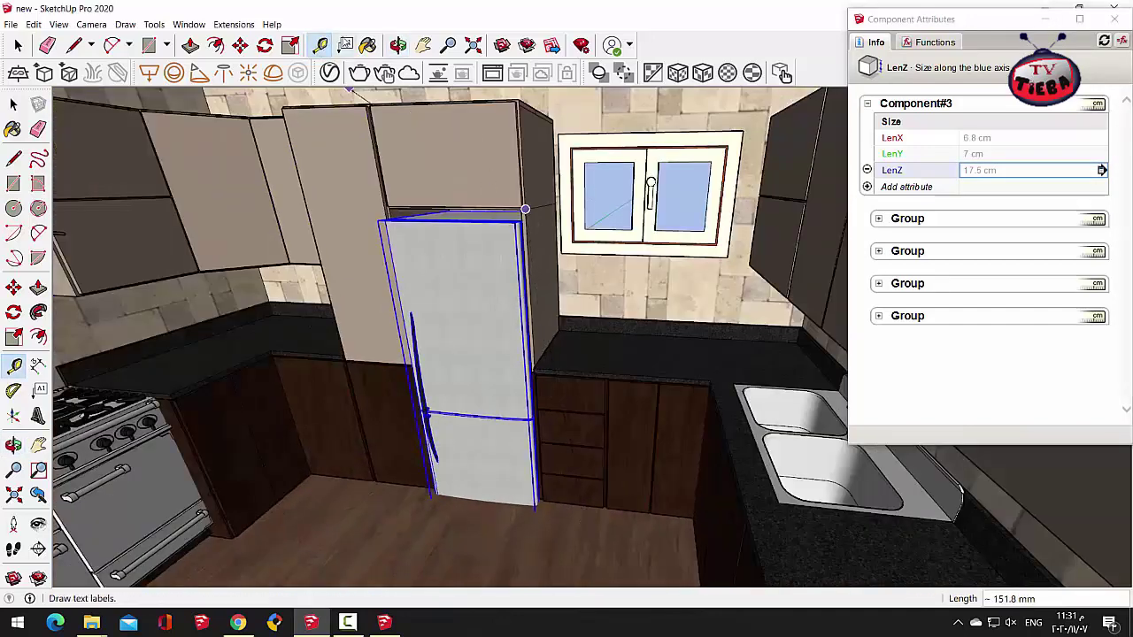
{"action": "left_click", "coordinate": [246, 46]}
{"action": "scroll", "coordinate": [531, 203], "scroll_direction": "up", "scroll_amount": 6}
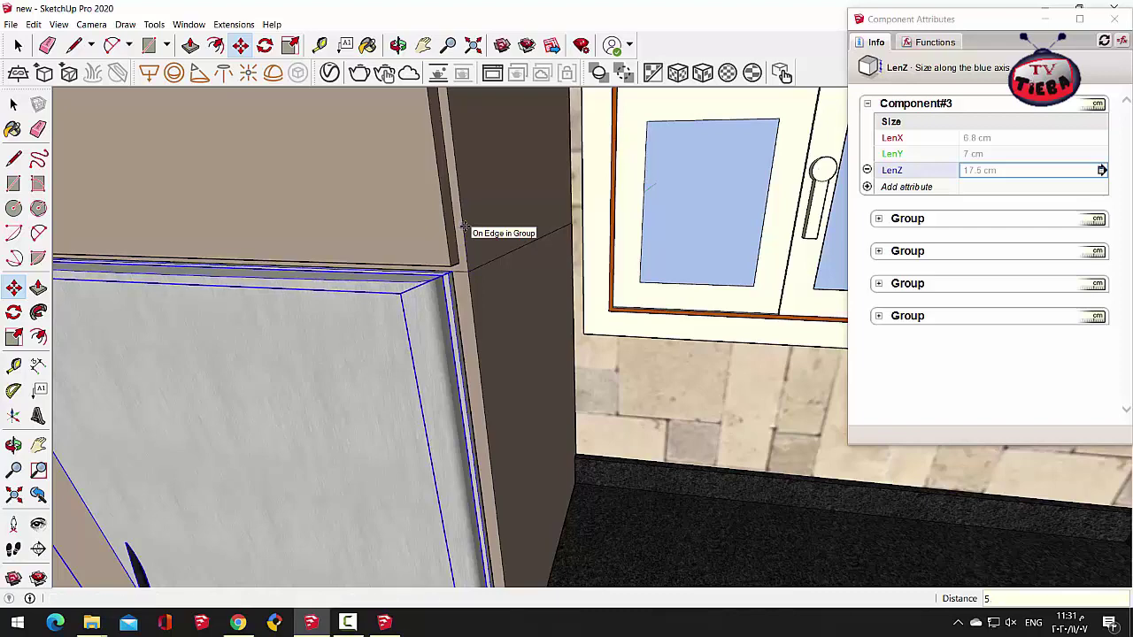
{"action": "left_click", "coordinate": [461, 226]}
{"action": "scroll", "coordinate": [469, 227], "scroll_direction": "down", "scroll_amount": 5}
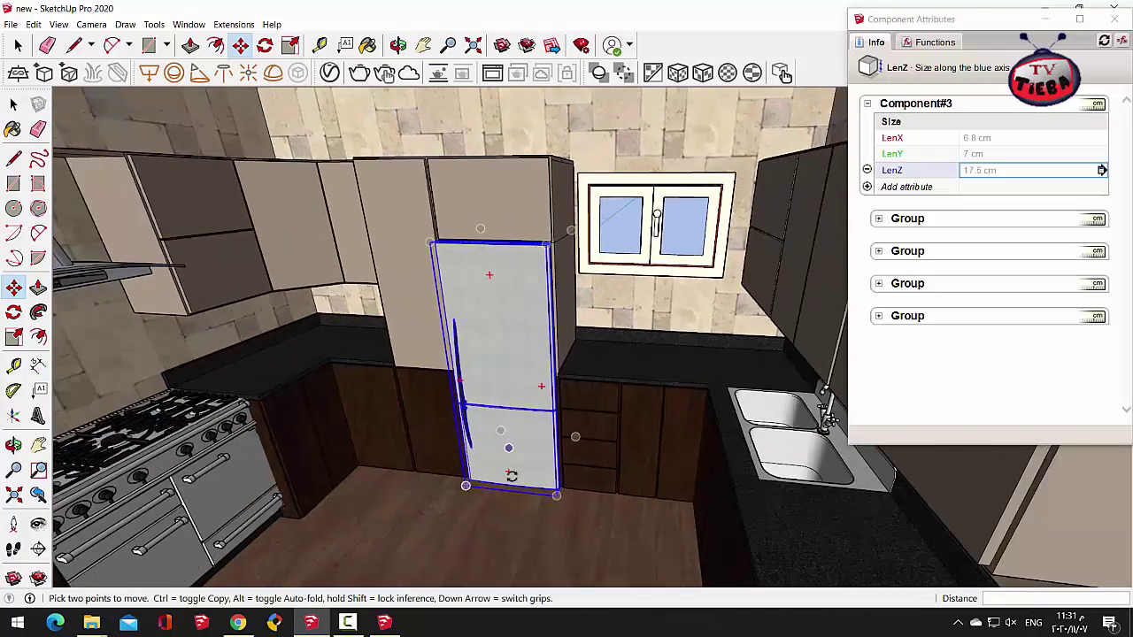
Step: Check the fridge's fit in the niche down to the floor and close the component attributes window
{"action": "scroll", "coordinate": [509, 478], "scroll_direction": "up", "scroll_amount": 3}
{"action": "middle_click_drag", "start_coordinate": [378, 133], "coordinate": [389, 177]}
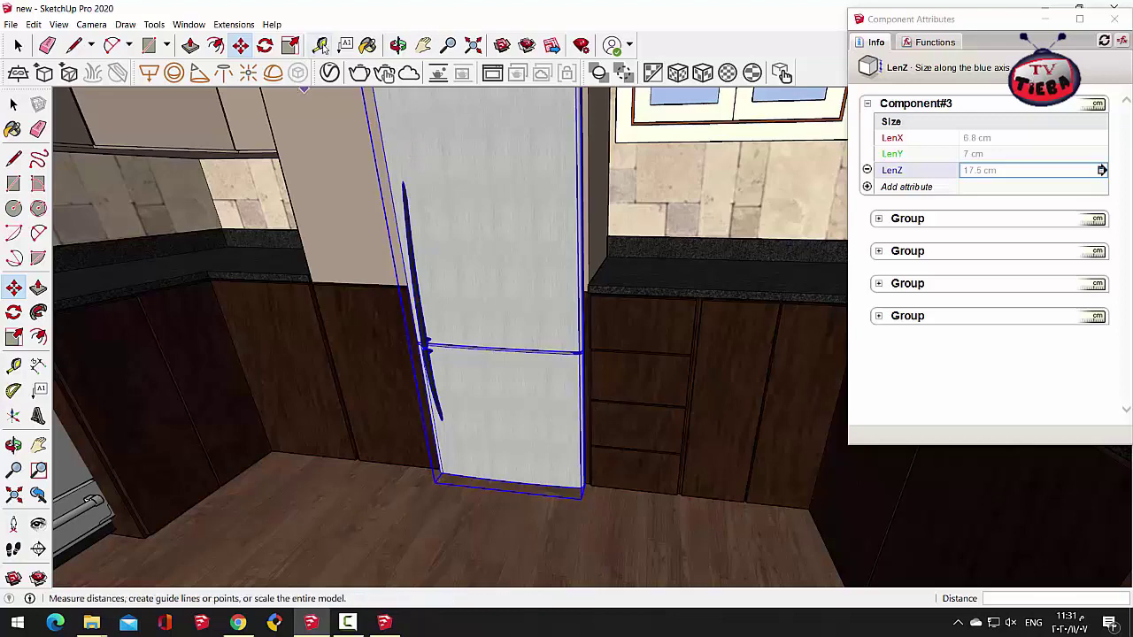
{"action": "left_click", "coordinate": [398, 44]}
{"action": "left_click_drag", "start_coordinate": [446, 225], "coordinate": [475, 537]}
{"action": "left_click_drag", "start_coordinate": [432, 251], "coordinate": [467, 324]}
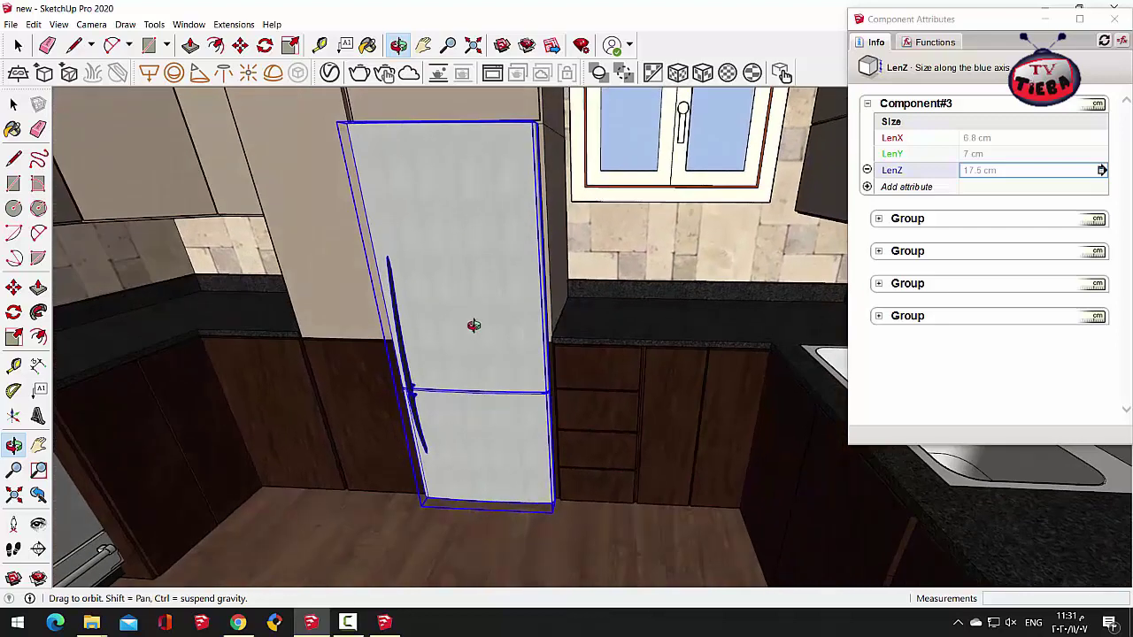
{"action": "left_click", "coordinate": [1114, 19]}
Step: Look over the whole kitchen from above and examine the stove, hood and counters up close
{"action": "scroll", "coordinate": [741, 367], "scroll_direction": "up", "scroll_amount": 6}
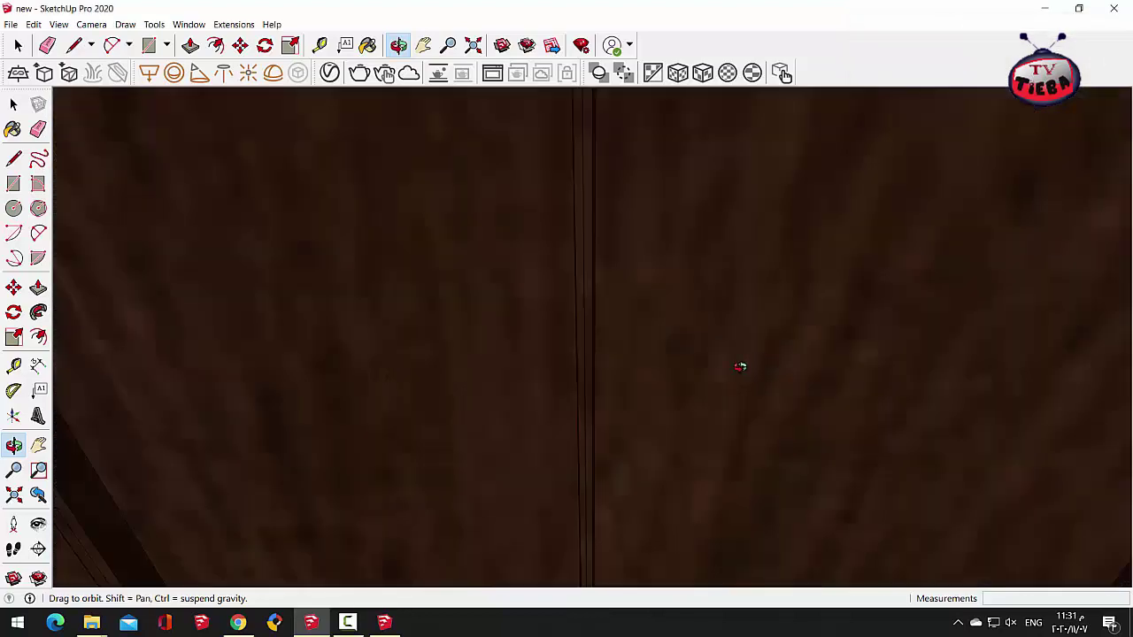
{"action": "left_click", "coordinate": [473, 45]}
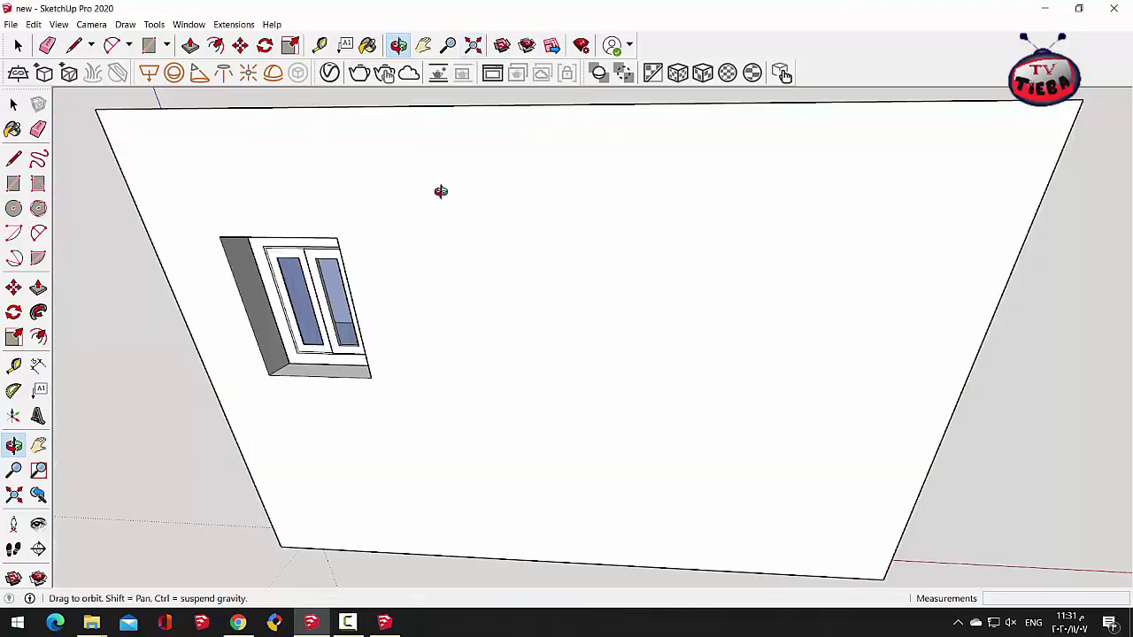
{"action": "left_click_drag", "start_coordinate": [460, 230], "coordinate": [380, 374]}
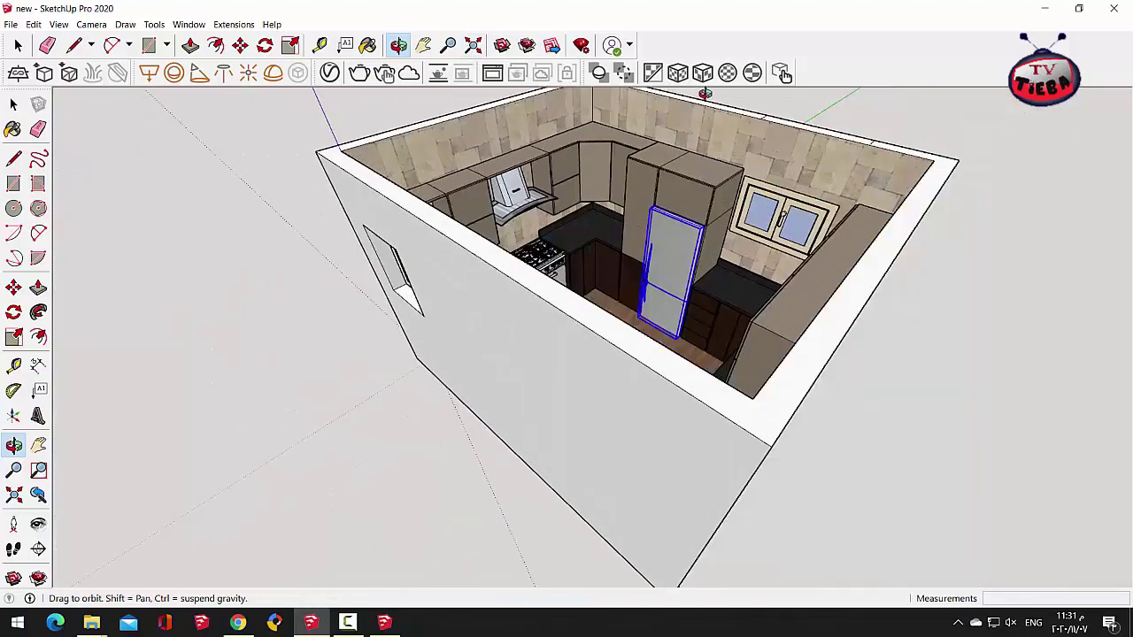
{"action": "scroll", "coordinate": [568, 198], "scroll_direction": "up", "scroll_amount": 5}
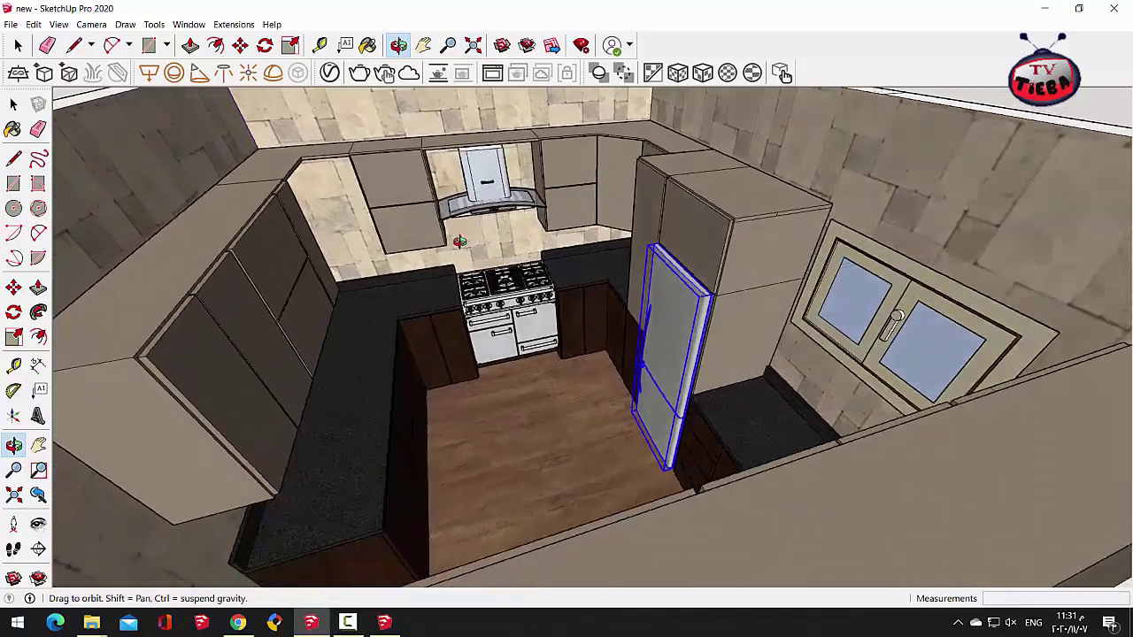
{"action": "left_click_drag", "start_coordinate": [459, 241], "coordinate": [449, 243]}
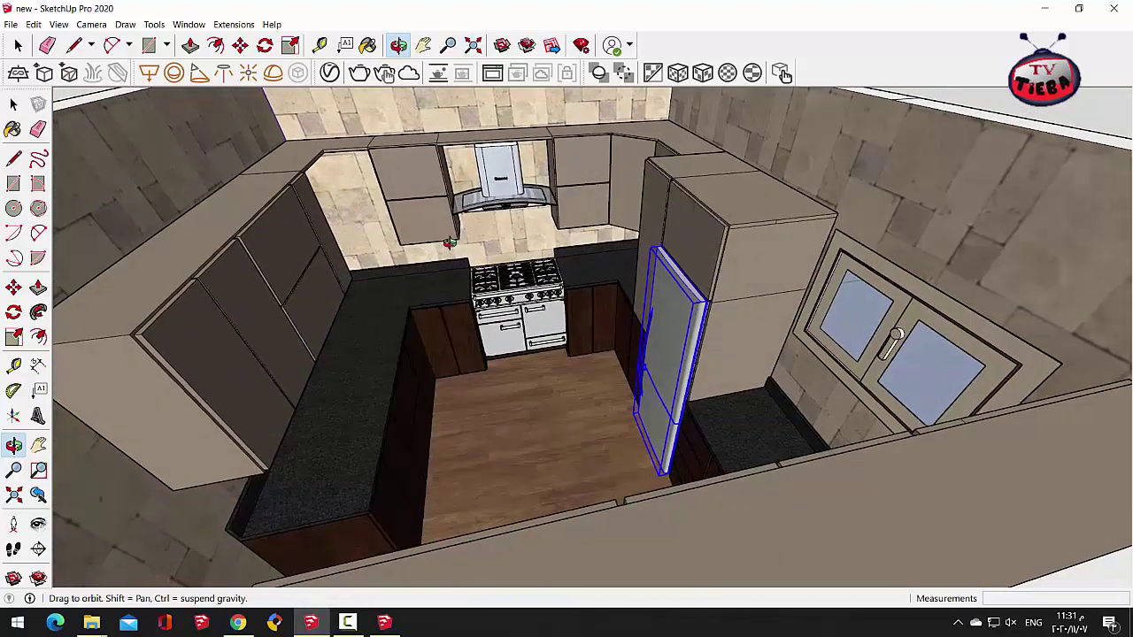
{"action": "scroll", "coordinate": [507, 257], "scroll_direction": "up", "scroll_amount": 6}
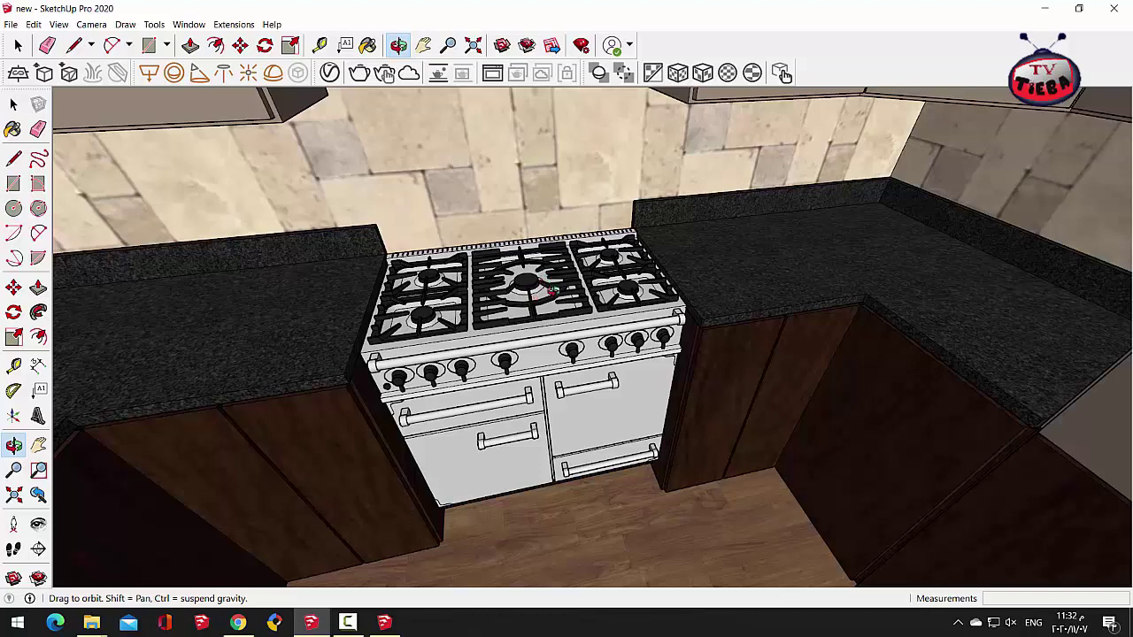
{"action": "scroll", "coordinate": [561, 346], "scroll_direction": "down", "scroll_amount": 6}
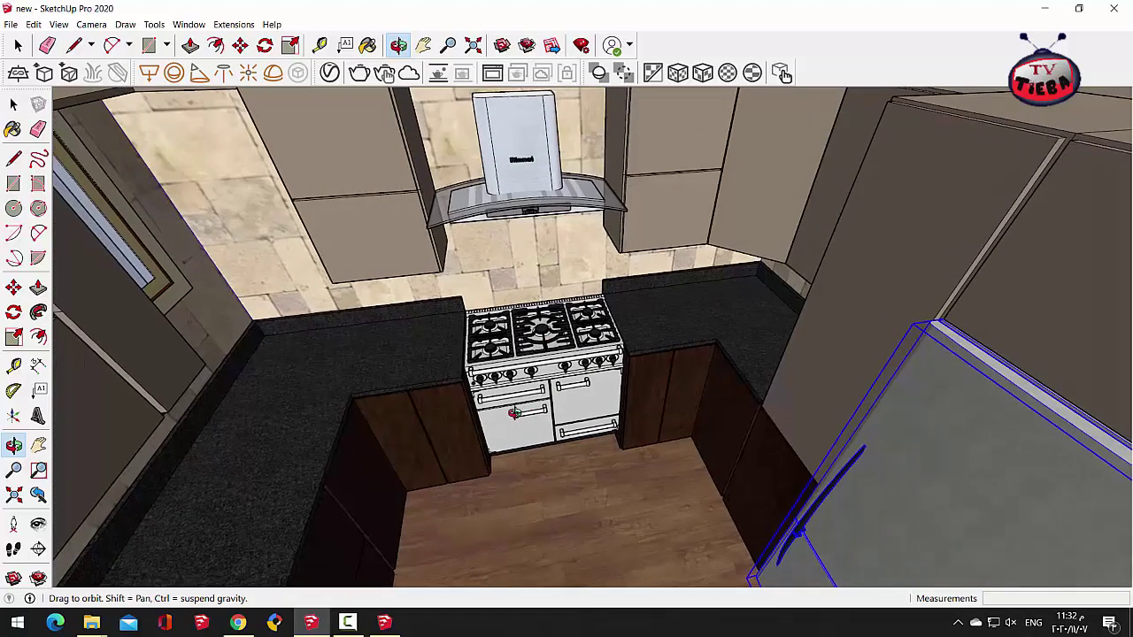
{"action": "left_click_drag", "start_coordinate": [514, 413], "coordinate": [507, 403]}
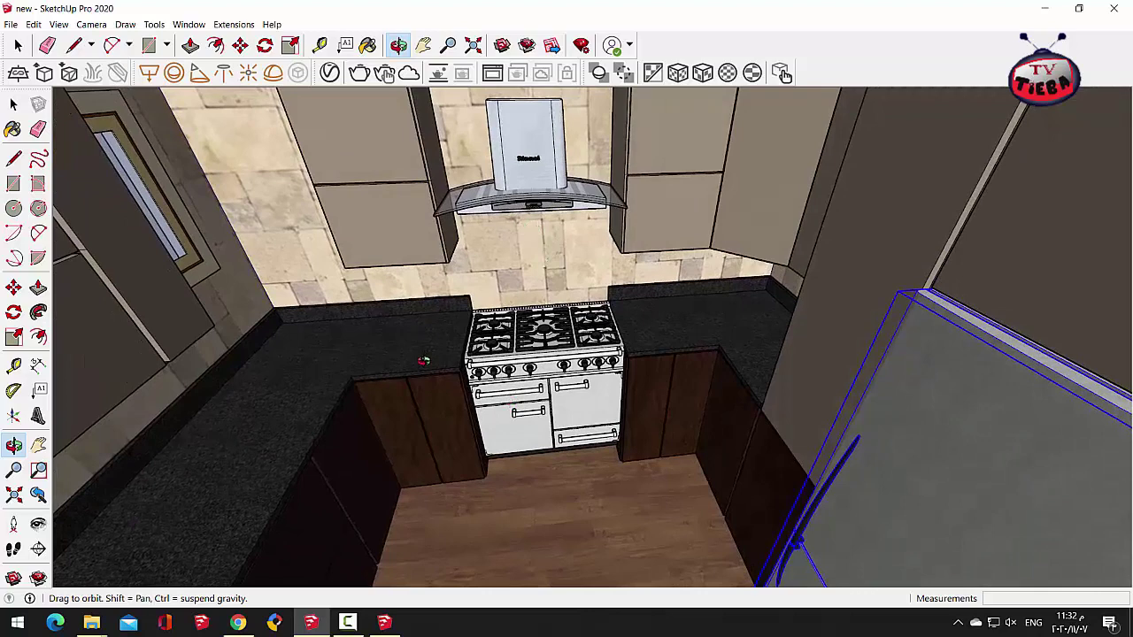
Step: Switch to the Fridge model's 3D Warehouse window, browse its home page down to the footer and open the account menu
{"action": "left_click", "coordinate": [385, 623]}
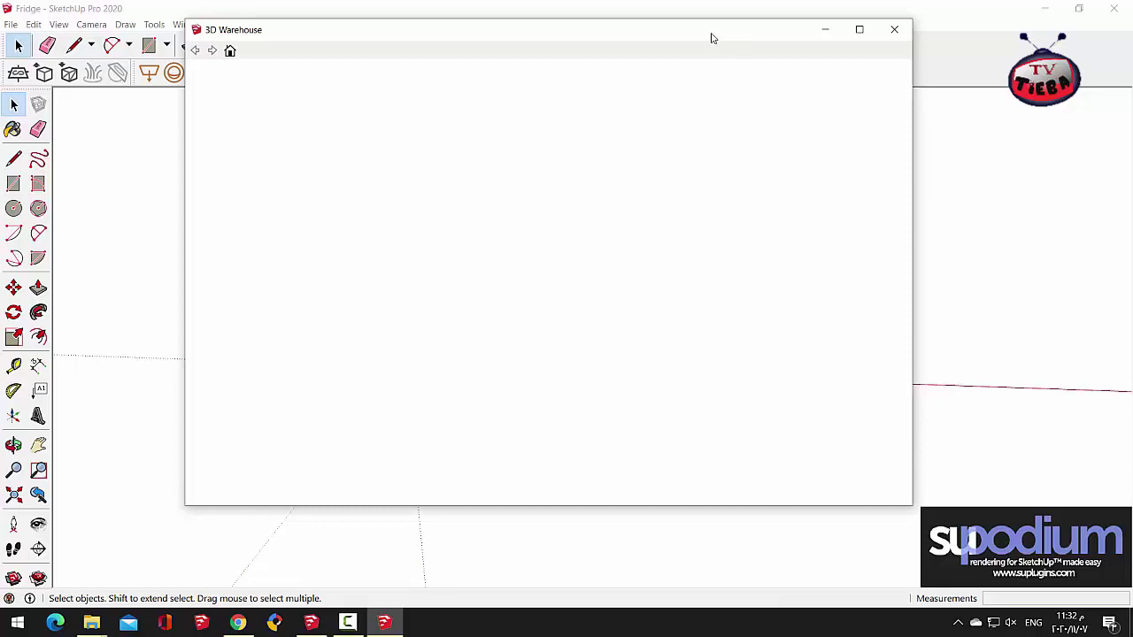
{"action": "left_click_drag", "start_coordinate": [713, 38], "coordinate": [681, 59]}
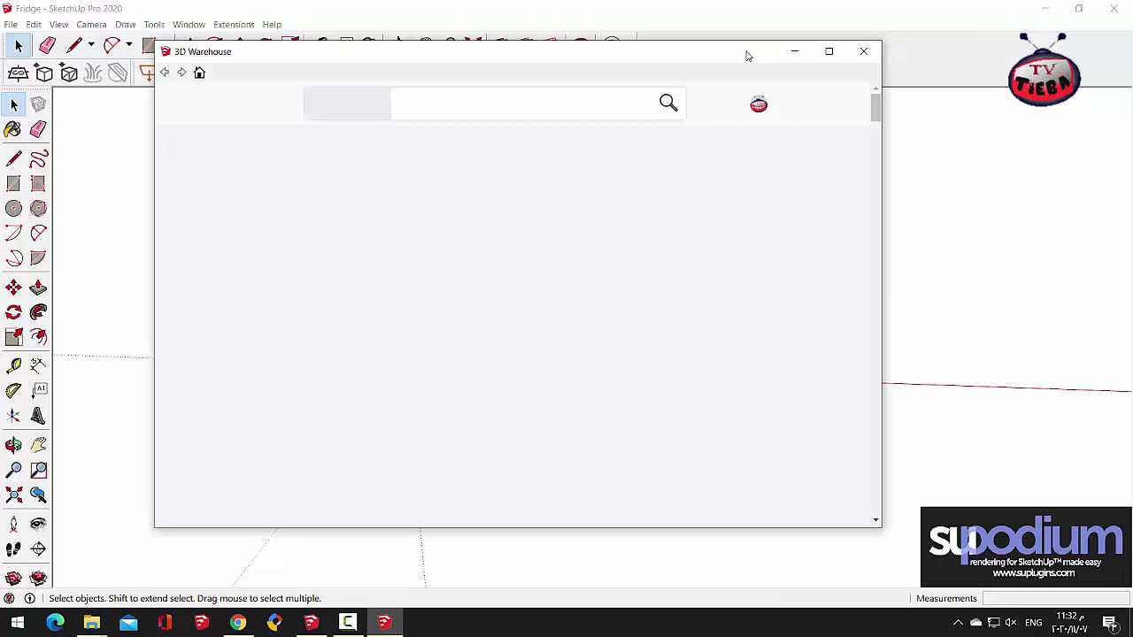
{"action": "left_click_drag", "start_coordinate": [709, 53], "coordinate": [918, 18]}
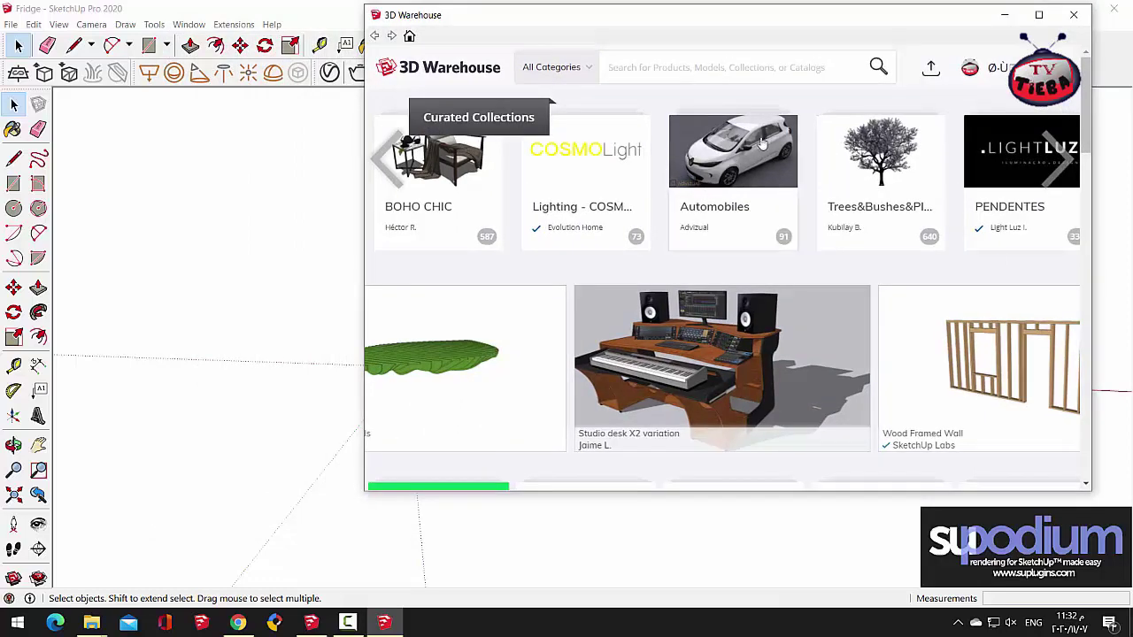
{"action": "scroll", "coordinate": [647, 344], "scroll_direction": "down", "scroll_amount": 1}
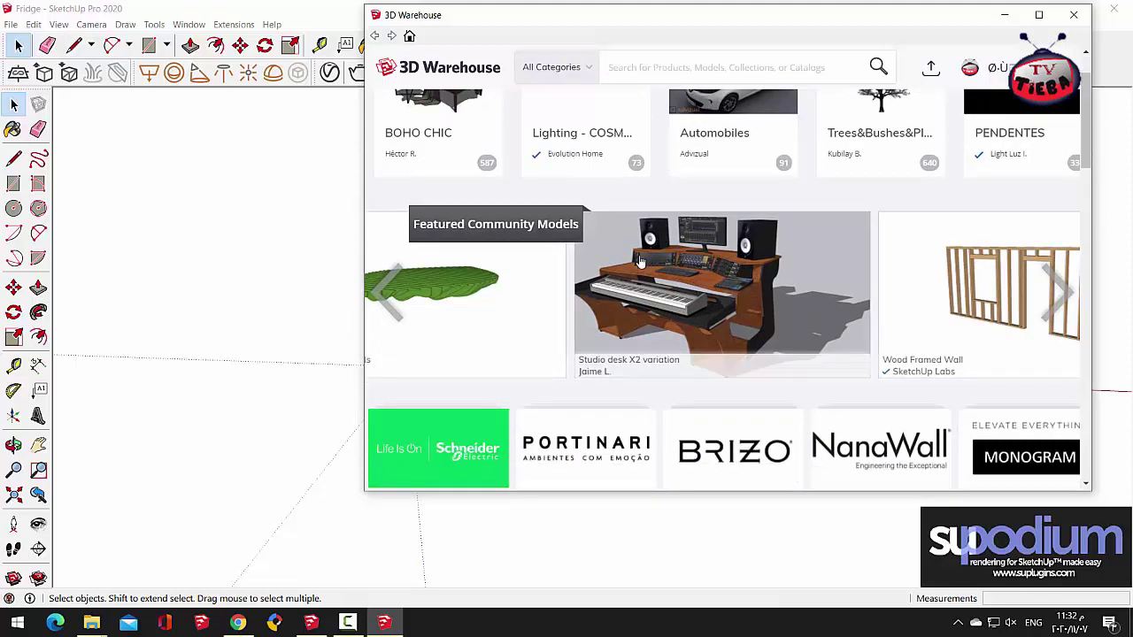
{"action": "scroll", "coordinate": [623, 319], "scroll_direction": "up", "scroll_amount": 1}
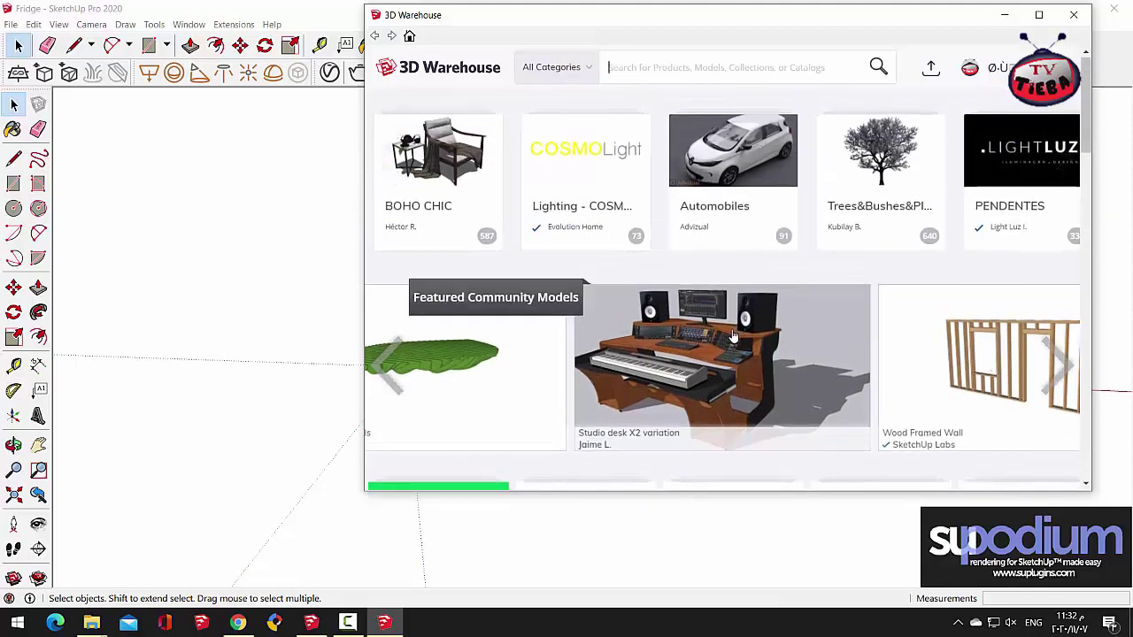
{"action": "scroll", "coordinate": [739, 322], "scroll_direction": "down", "scroll_amount": 9}
{"action": "scroll", "coordinate": [739, 321], "scroll_direction": "down", "scroll_amount": 1}
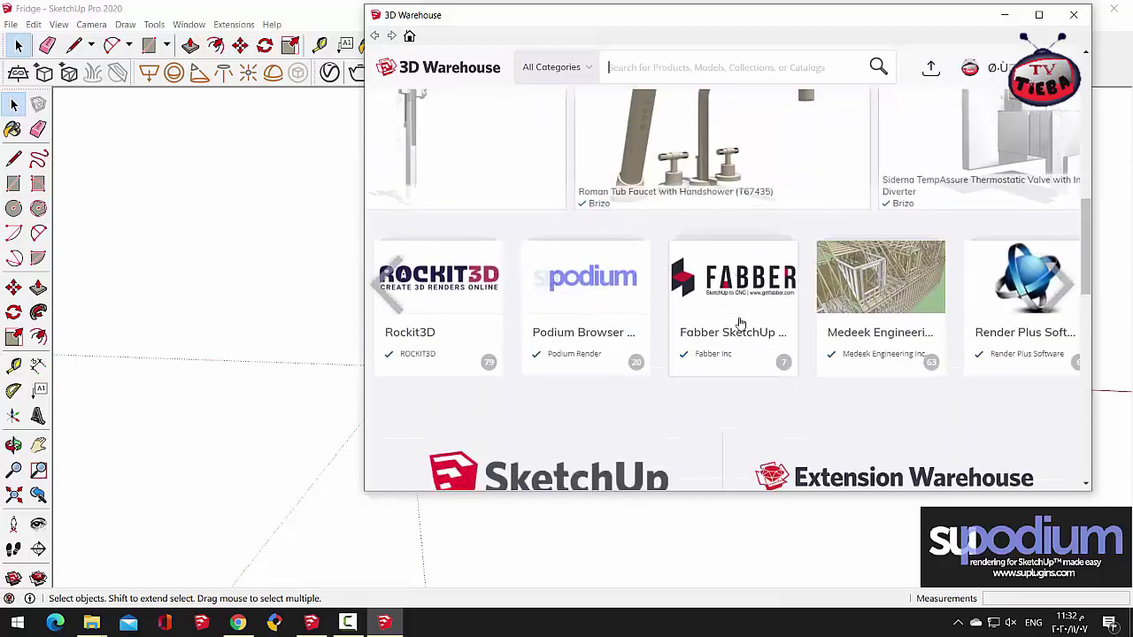
{"action": "scroll", "coordinate": [667, 303], "scroll_direction": "down", "scroll_amount": 4}
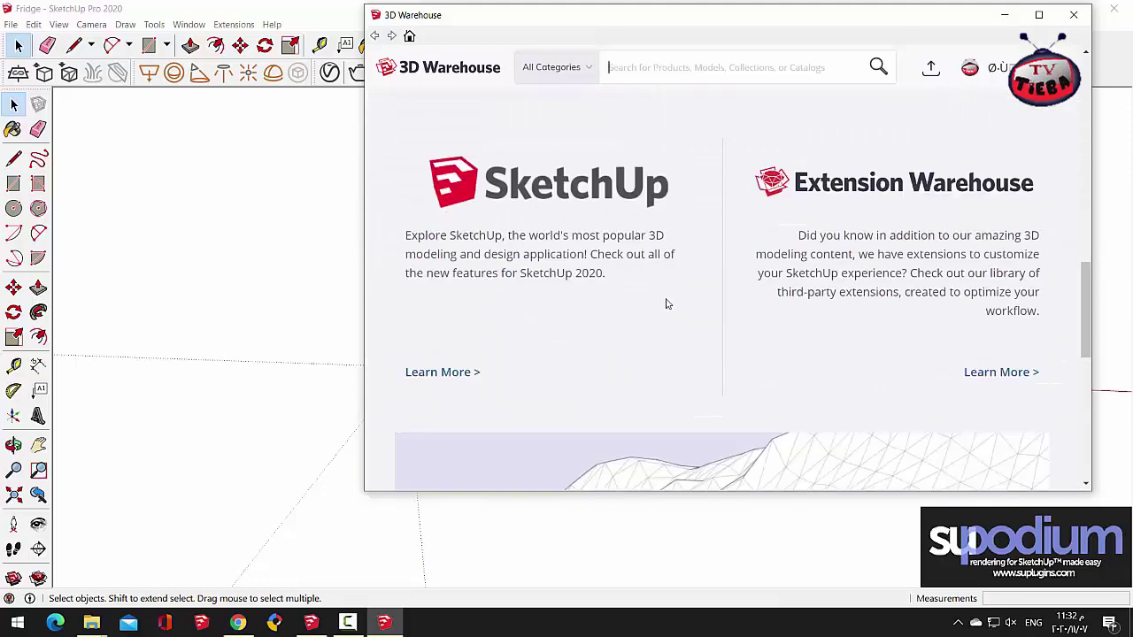
{"action": "scroll", "coordinate": [584, 320], "scroll_direction": "down", "scroll_amount": 7}
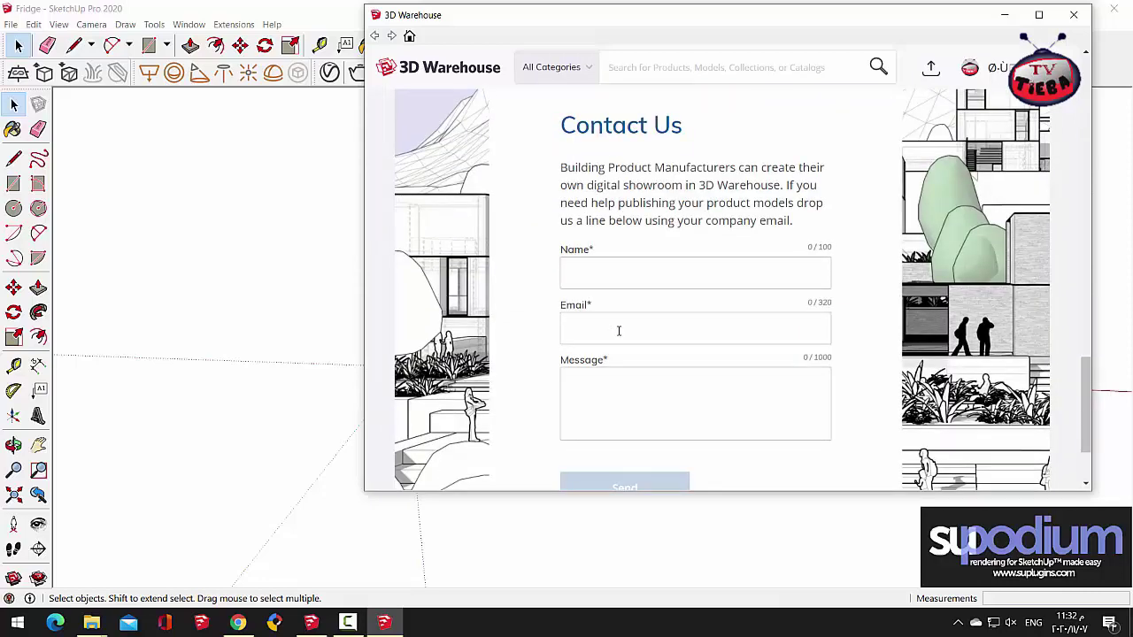
{"action": "left_click", "coordinate": [970, 69]}
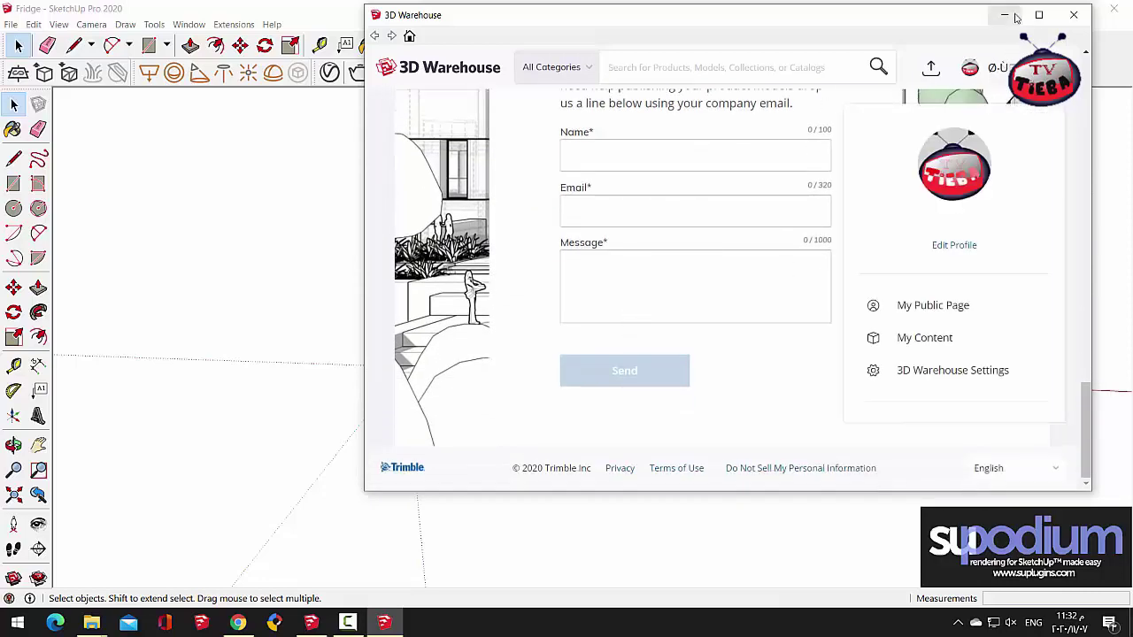
Step: Close the 3D Warehouse window and close the Fridge model without saving its changes
{"action": "key", "text": "alt+F4"}
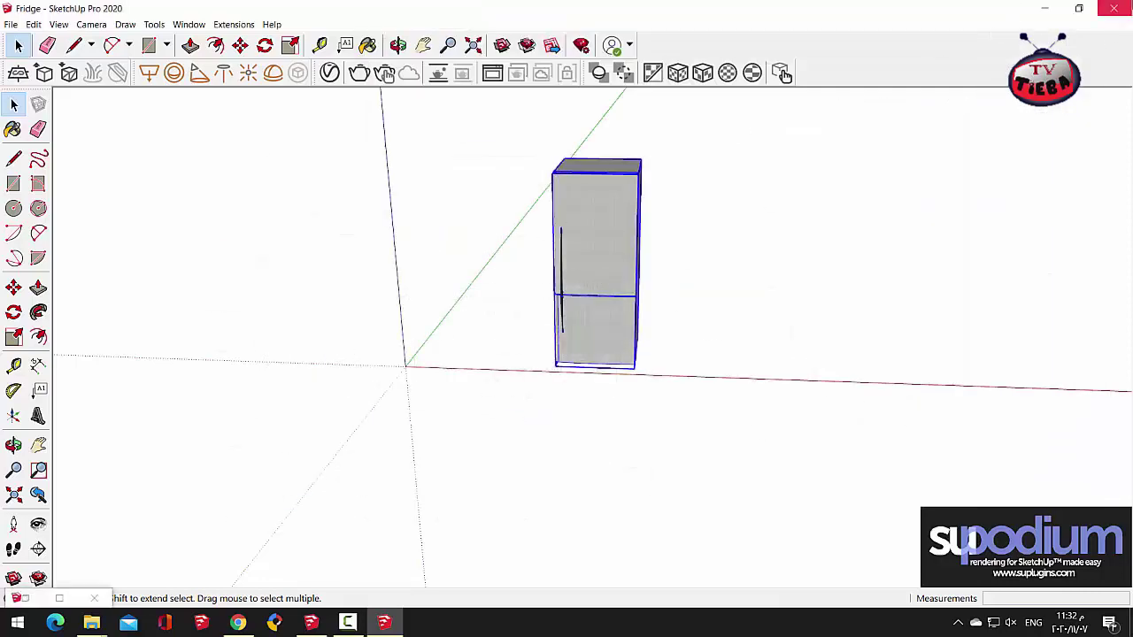
{"action": "left_click", "coordinate": [1114, 8]}
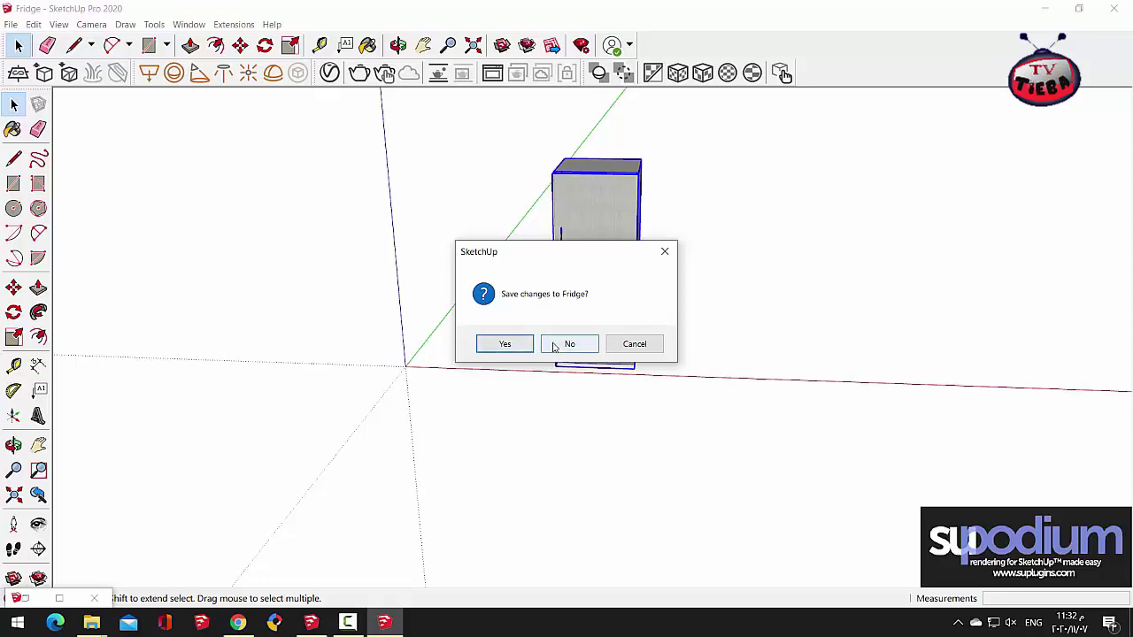
{"action": "left_click", "coordinate": [569, 344]}
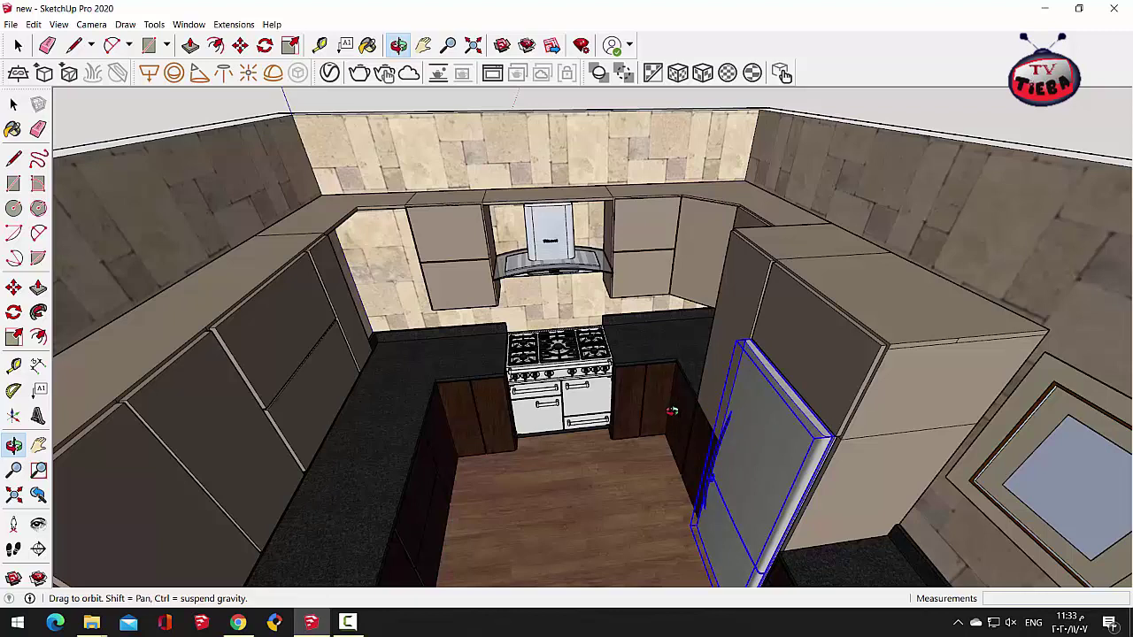
{"action": "left_click_drag", "start_coordinate": [577, 390], "coordinate": [543, 382]}
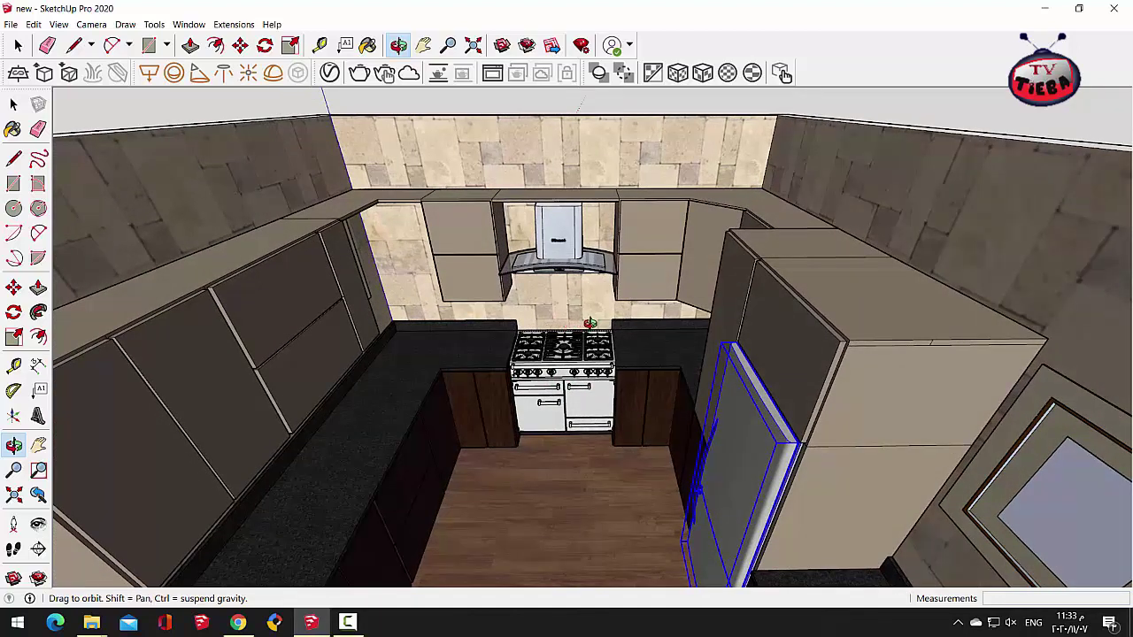
{"action": "left_click_drag", "start_coordinate": [562, 379], "coordinate": [471, 386]}
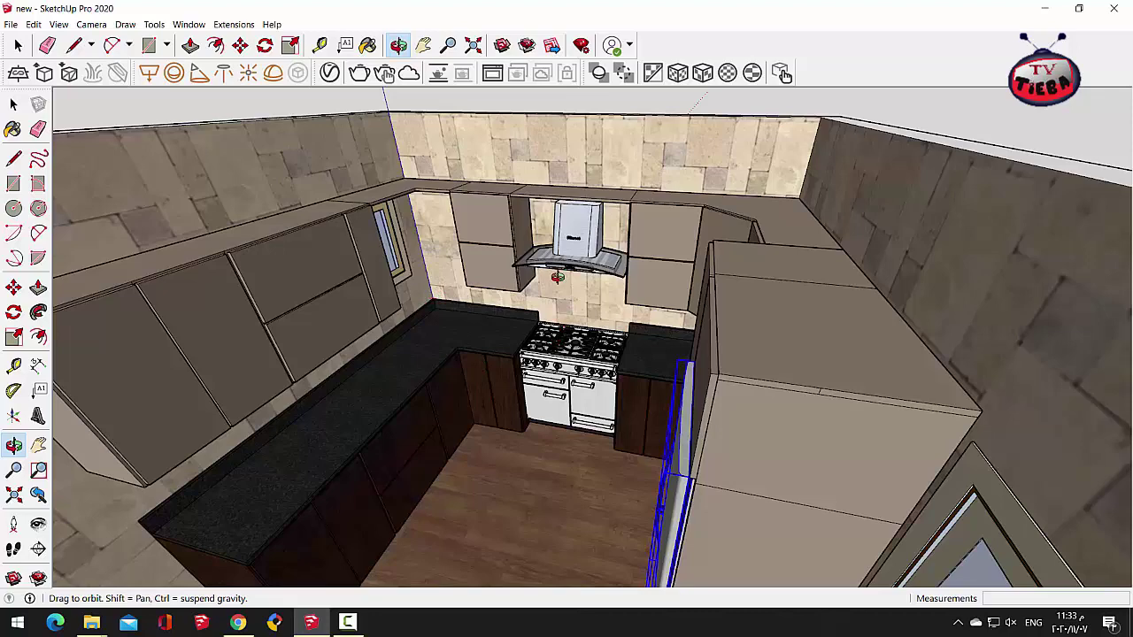
Step: Examine the window corner, upper cabinets, range hood and stove up close, and view the kitchen as a whole from above
{"action": "mouse_move", "coordinate": [626, 290]}
{"action": "left_mouse_down"}
{"action": "mouse_move", "coordinate": [676, 311]}
{"action": "mouse_move", "coordinate": [818, 314]}
{"action": "mouse_move", "coordinate": [637, 301]}
{"action": "left_mouse_up"}
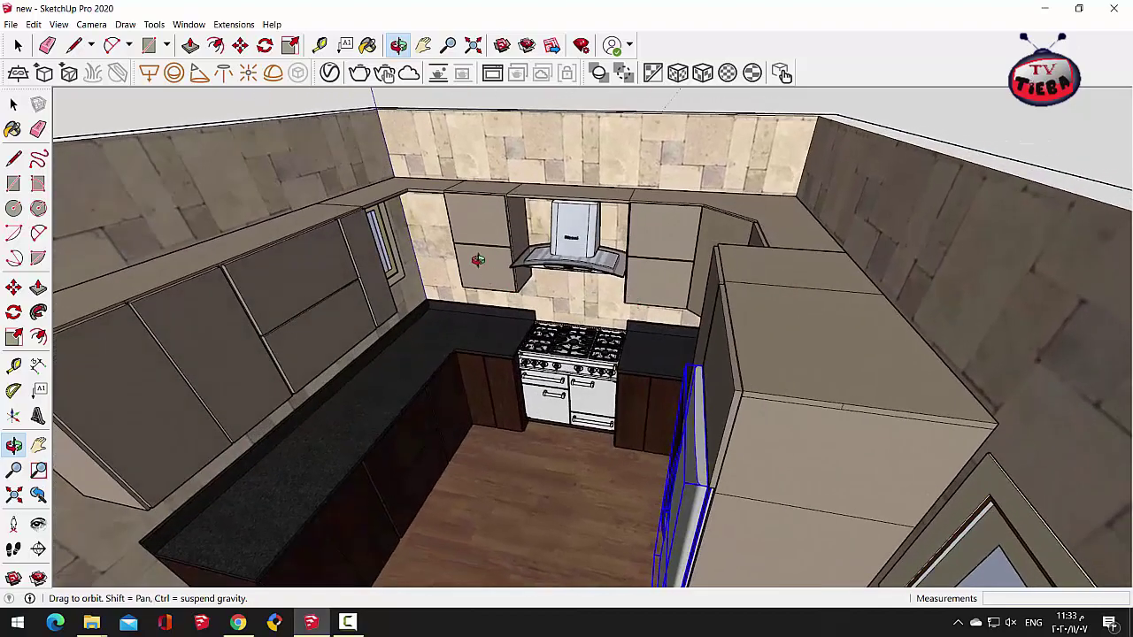
{"action": "scroll", "coordinate": [328, 202], "scroll_direction": "up", "scroll_amount": 5}
{"action": "scroll", "coordinate": [327, 202], "scroll_direction": "down", "scroll_amount": 3}
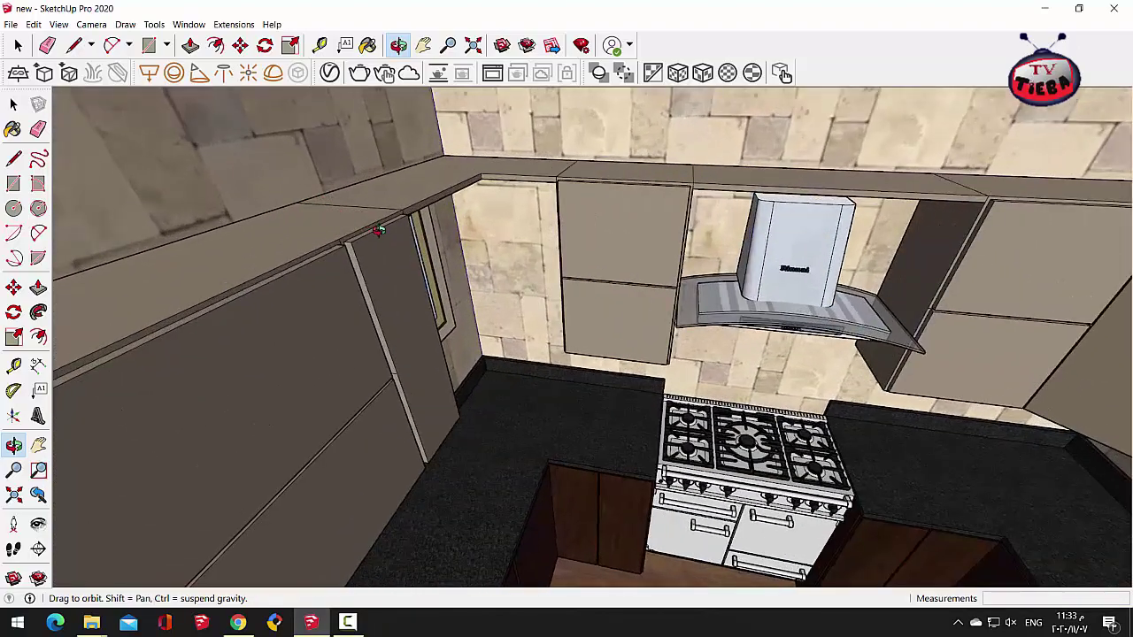
{"action": "scroll", "coordinate": [309, 235], "scroll_direction": "up", "scroll_amount": 5}
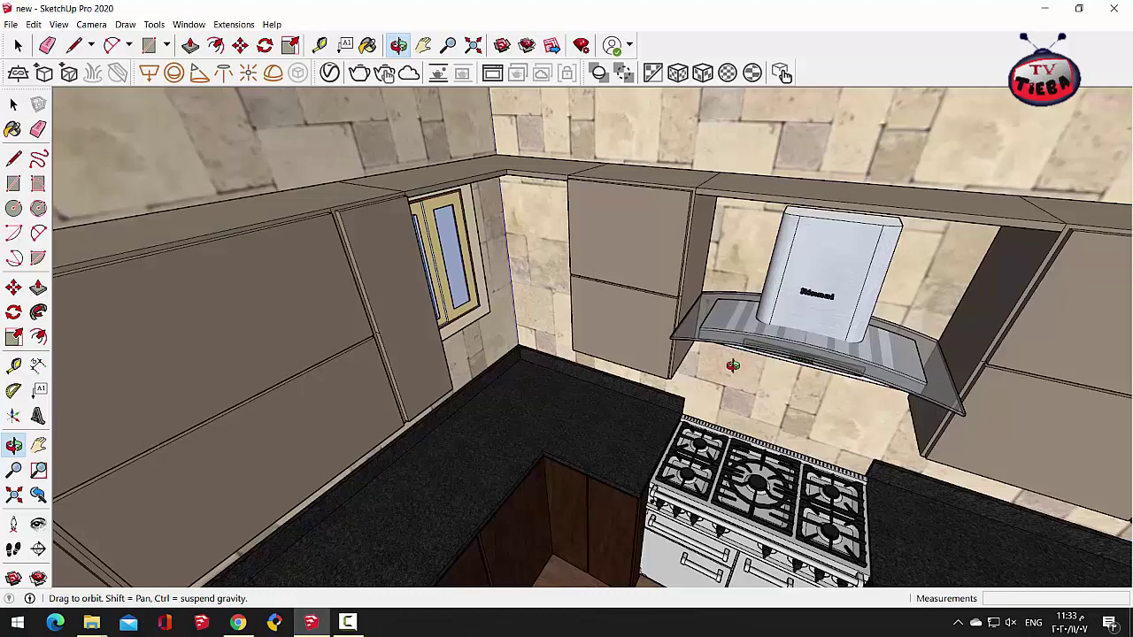
{"action": "left_click_drag", "start_coordinate": [467, 343], "coordinate": [429, 342]}
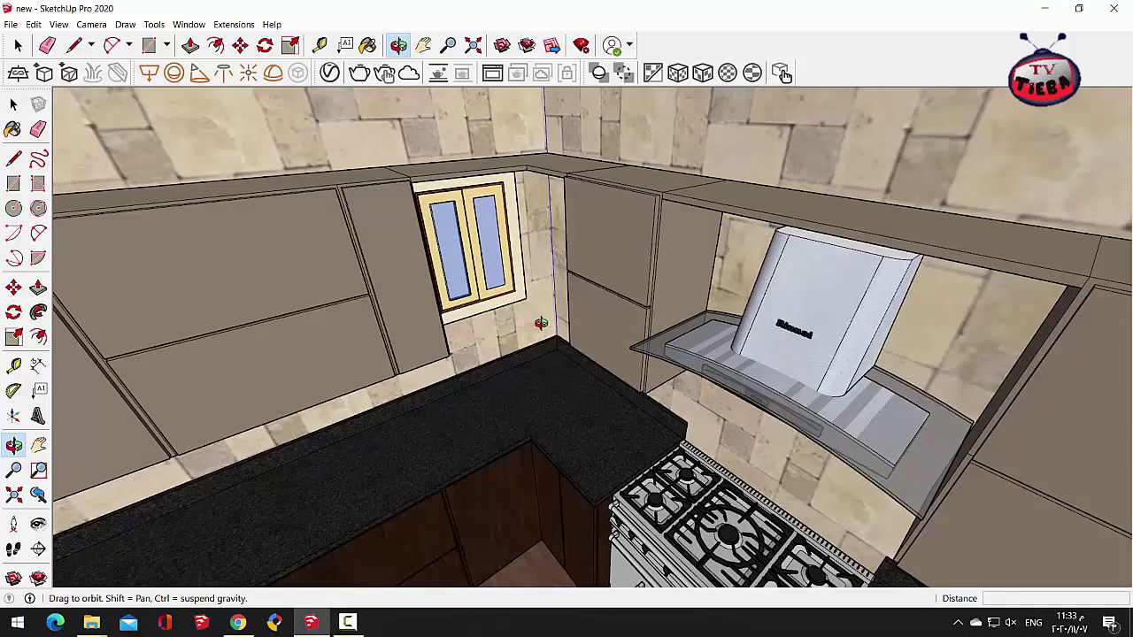
{"action": "left_click_drag", "start_coordinate": [553, 332], "coordinate": [501, 331]}
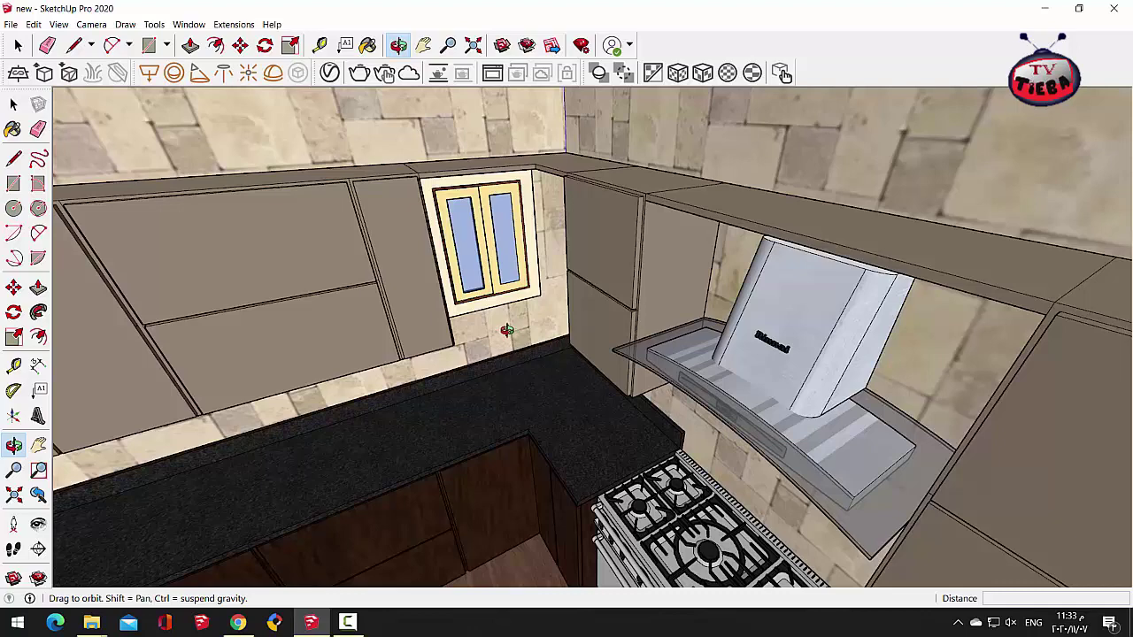
{"action": "left_click_drag", "start_coordinate": [506, 330], "coordinate": [549, 354]}
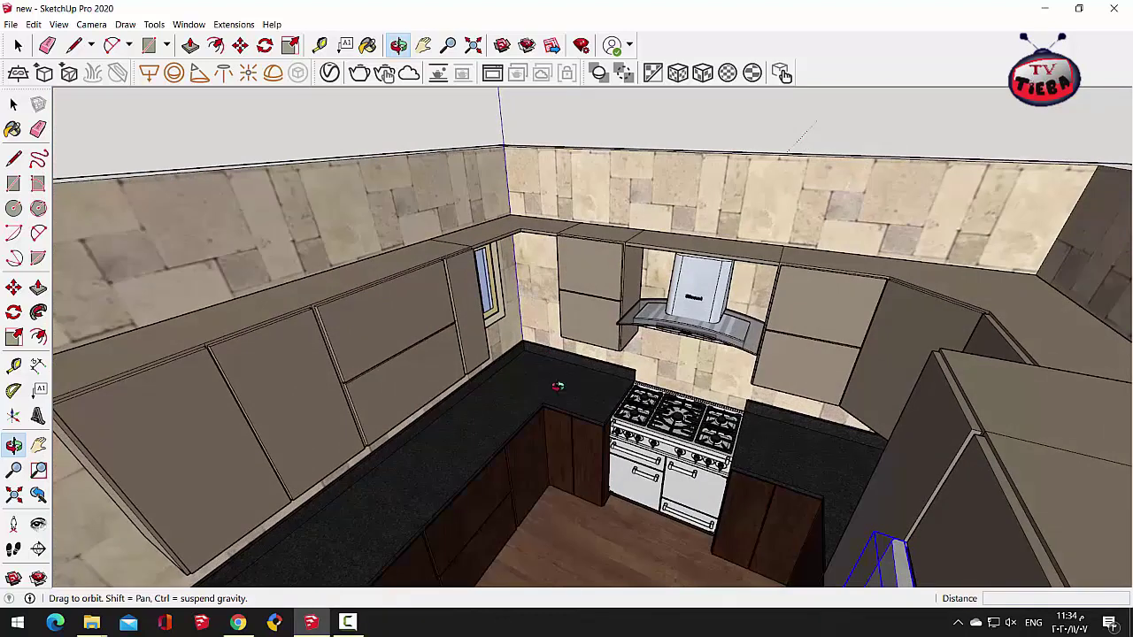
{"action": "left_click", "coordinate": [348, 622]}
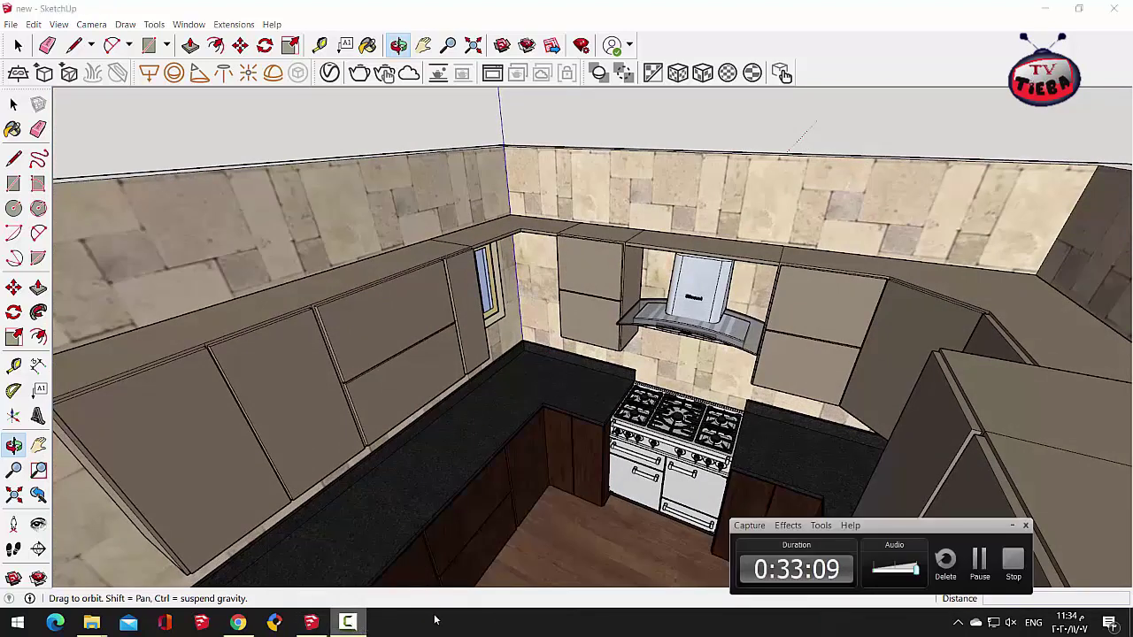